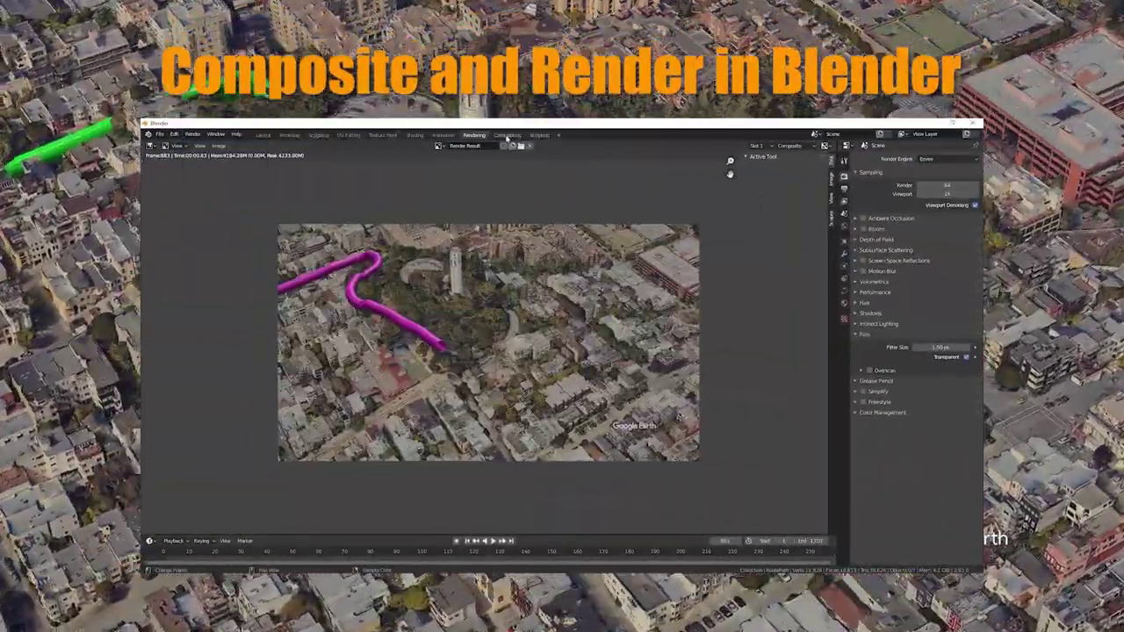
click(507, 135)
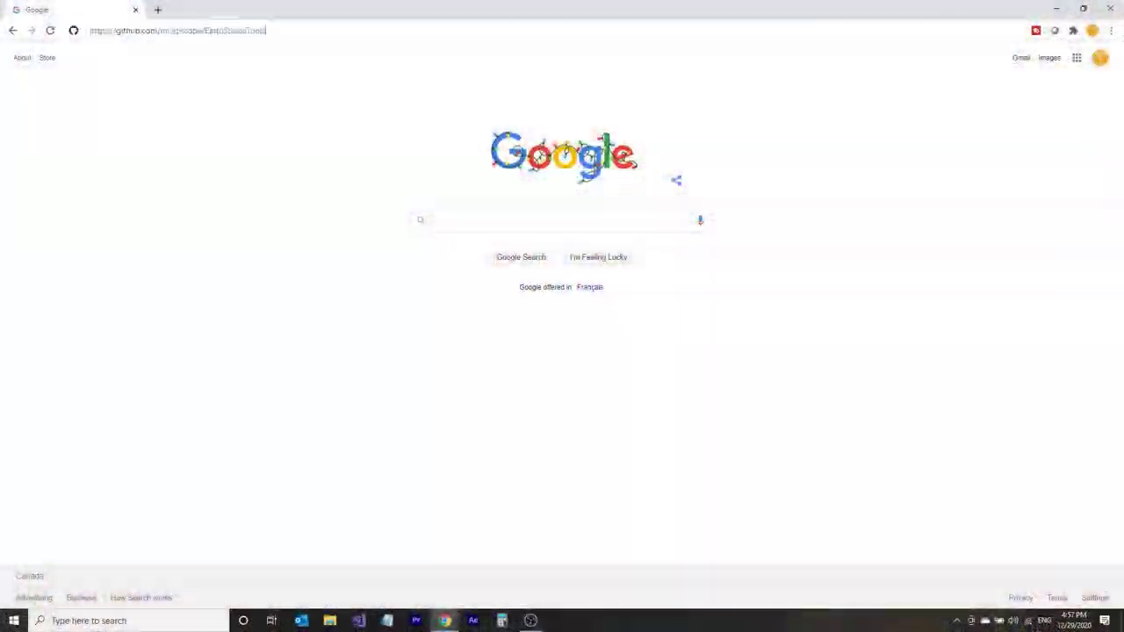
Open github.com/imagiscope/EarthStudioTools and download the repository as EarthStudioTools-main.zip into the Project\temp folder.
key(ctrl+l)
text(https://github.com/imagiscope/EarthStudioTools)
key(Return)
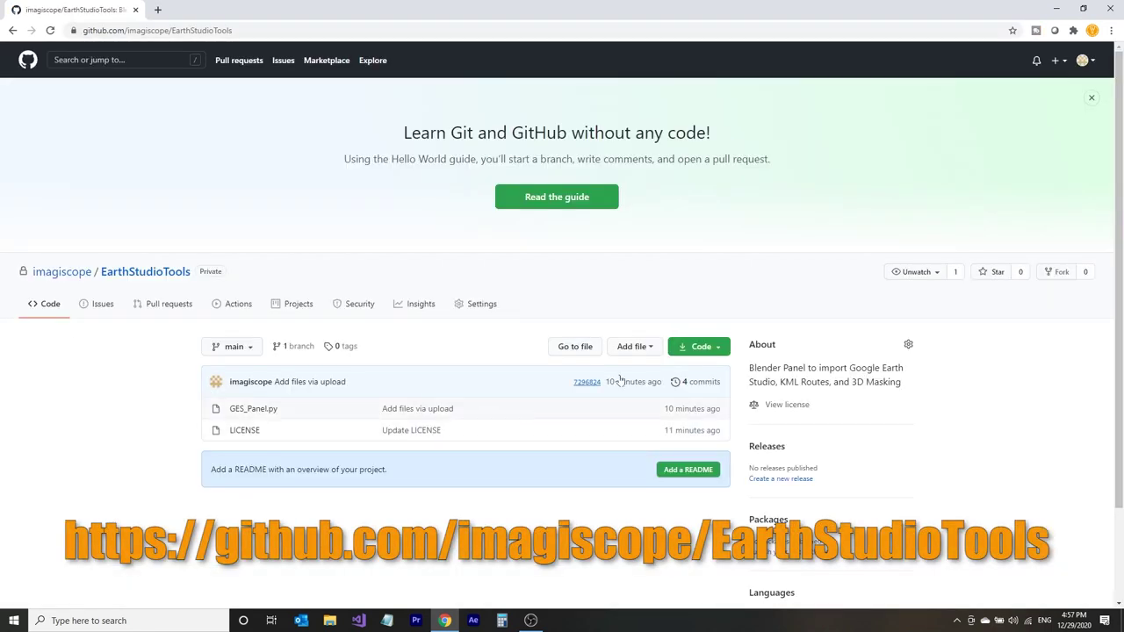
click(716, 347)
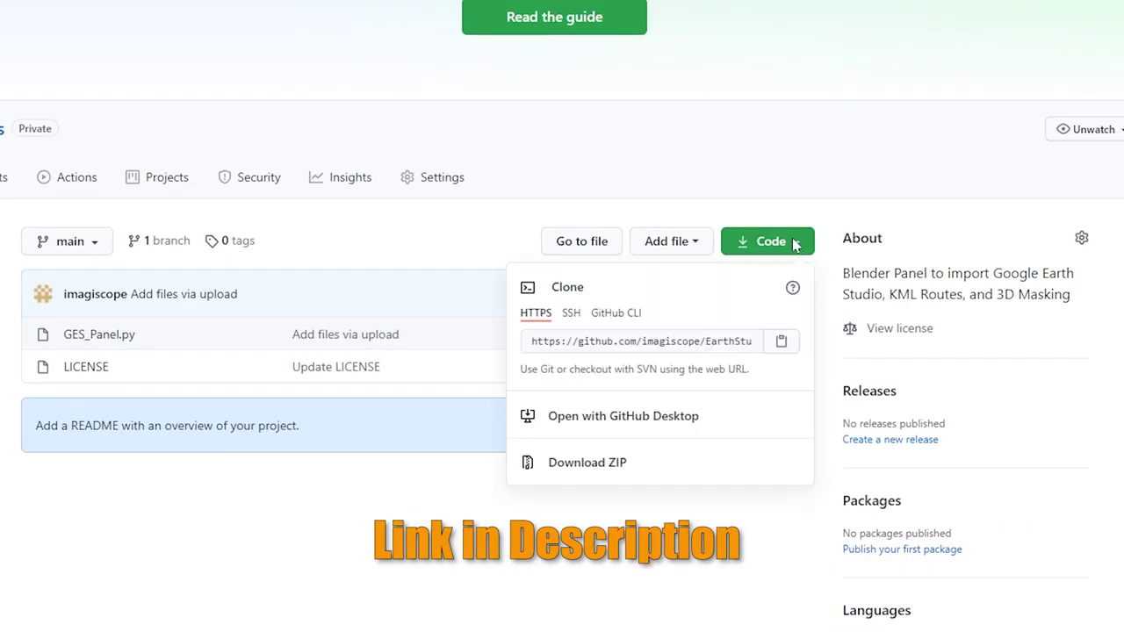
click(597, 466)
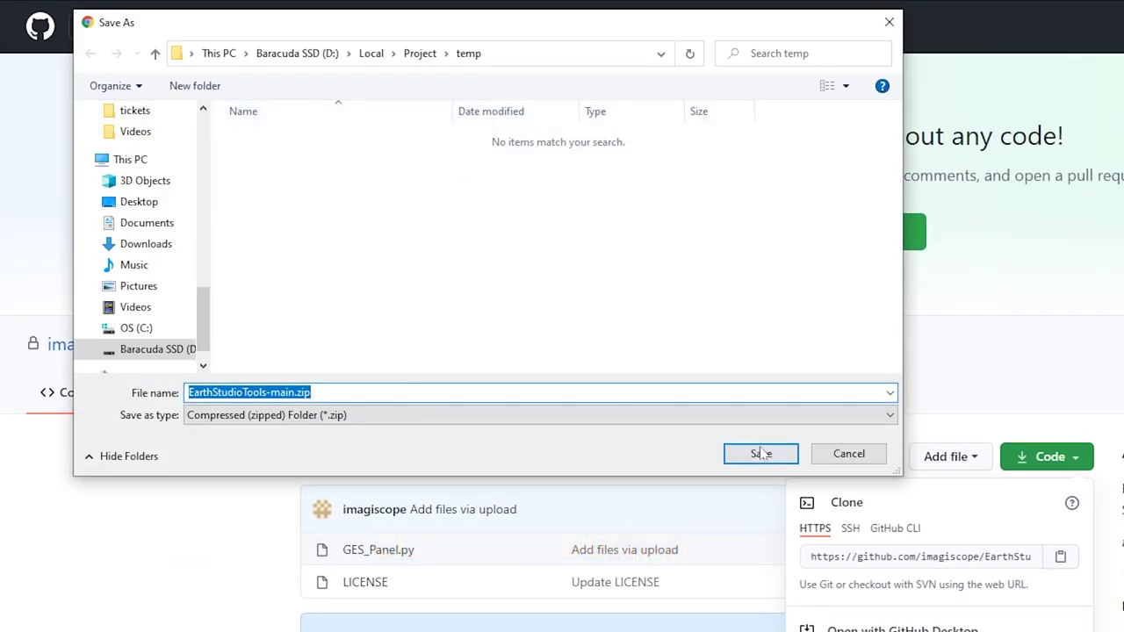
click(761, 458)
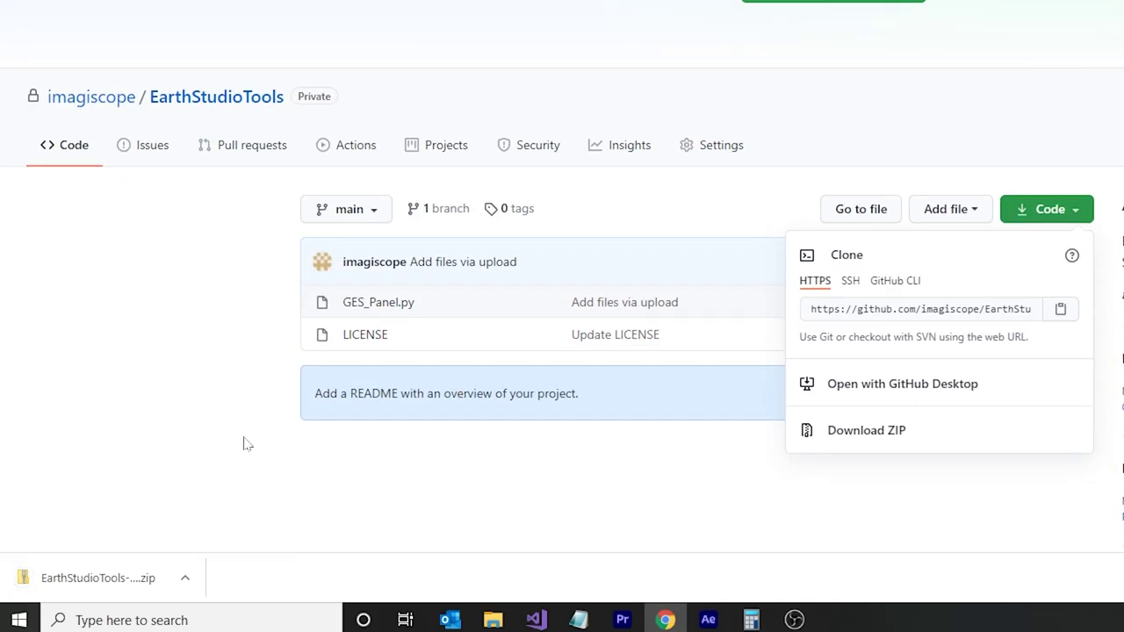
Extract the downloaded EarthStudioTools-main.zip to D:\Local\Project\temp\EarthStudioTools-main and open the inner EarthStudioTools-main folder.
right_click(138, 572)
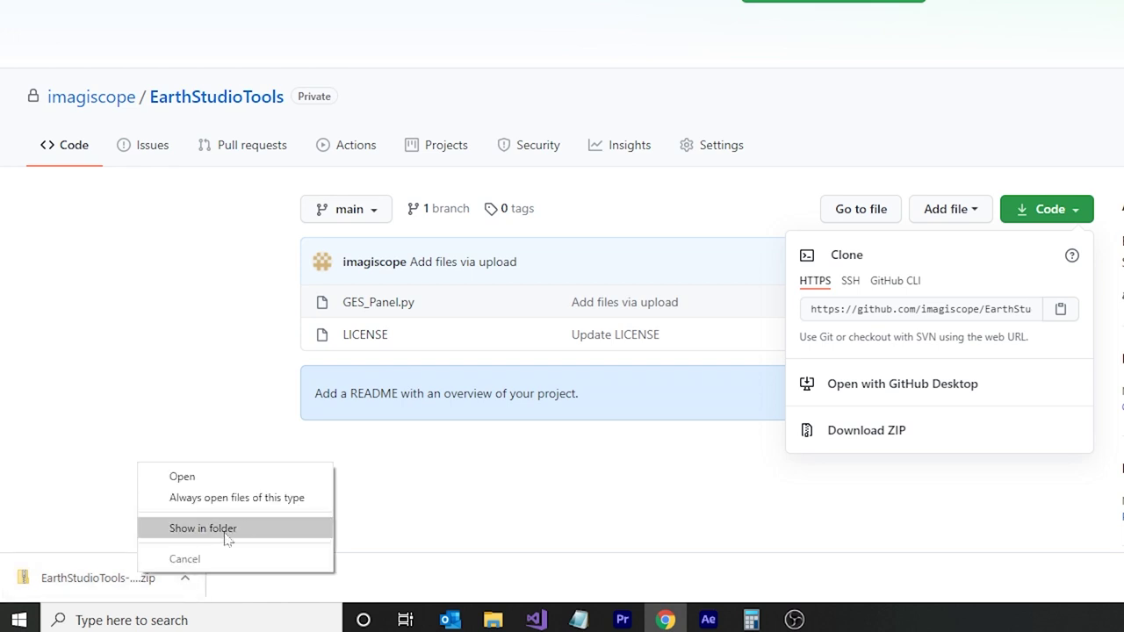
click(247, 530)
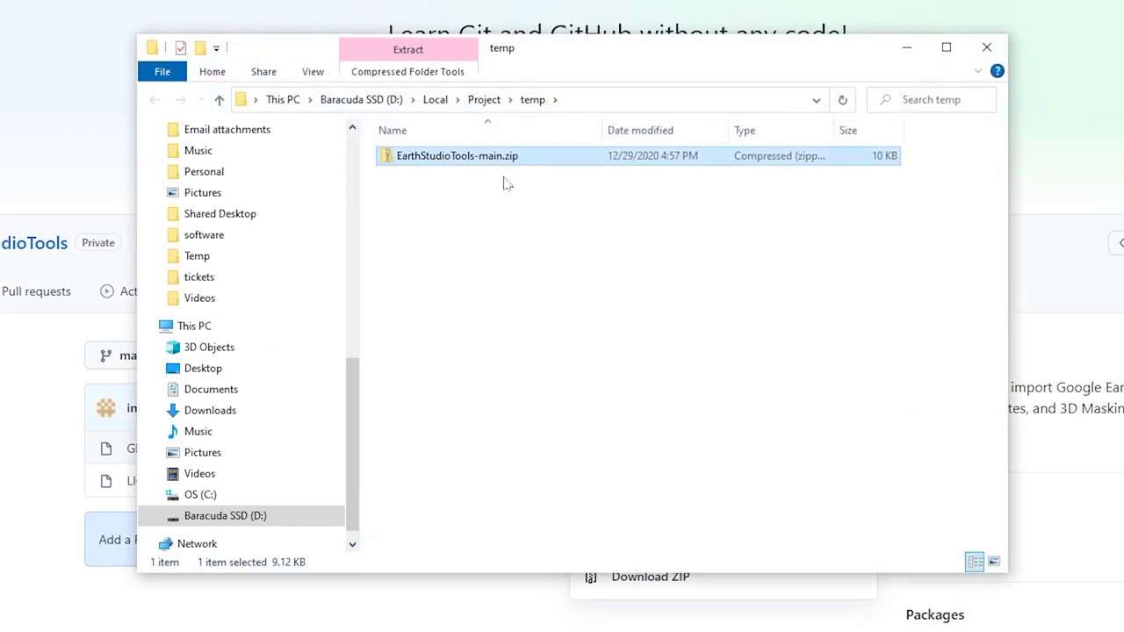
right_click(500, 162)
click(652, 245)
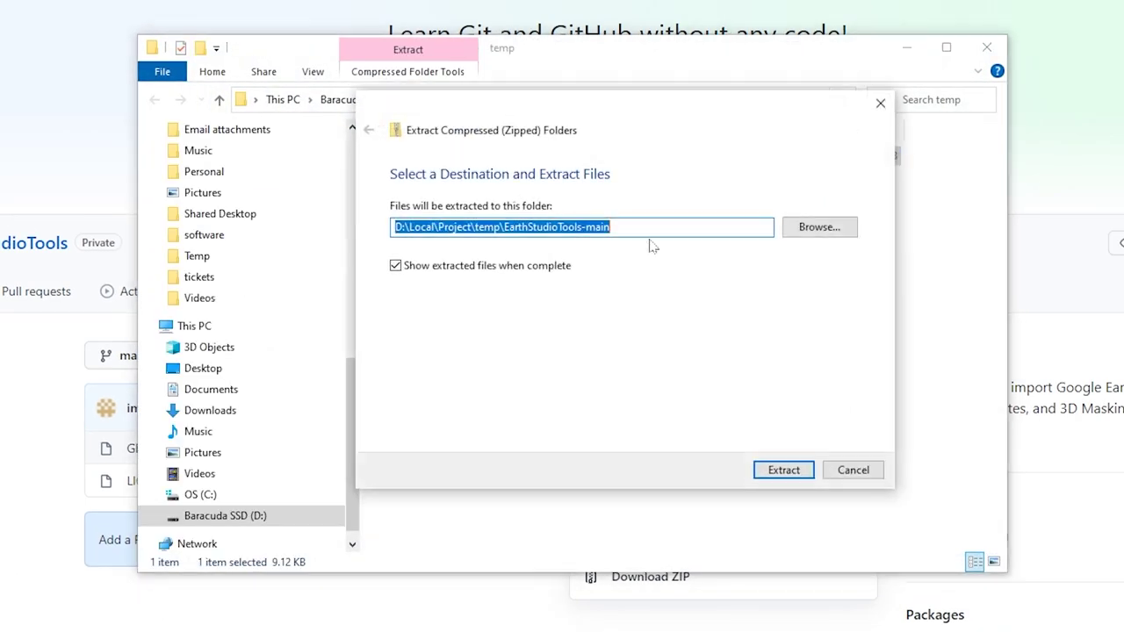
click(783, 471)
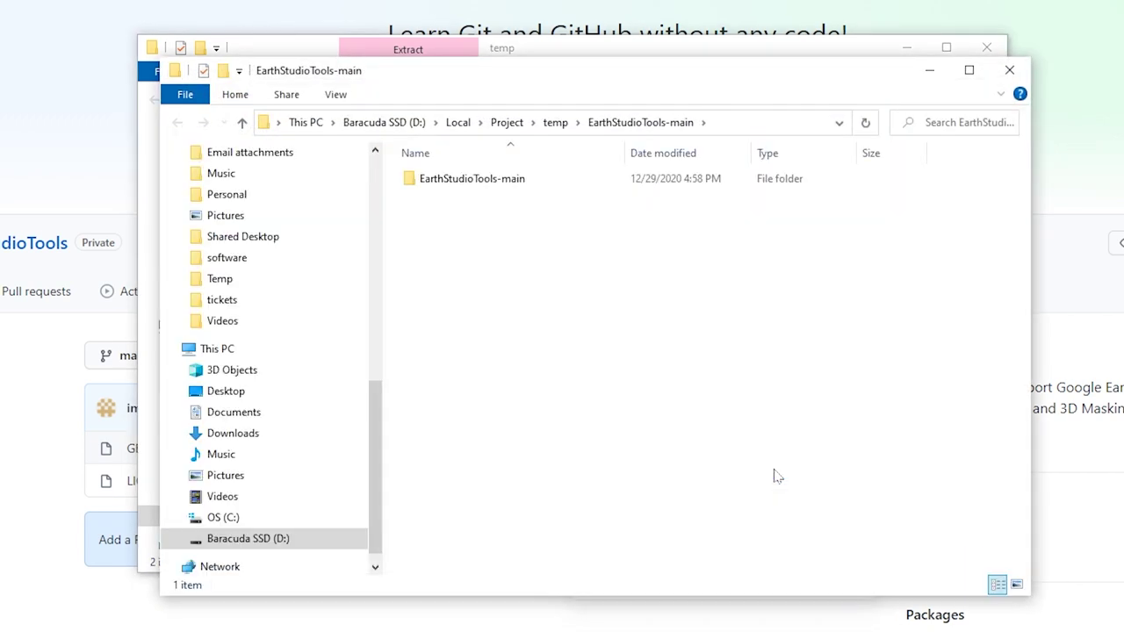
double_click(509, 181)
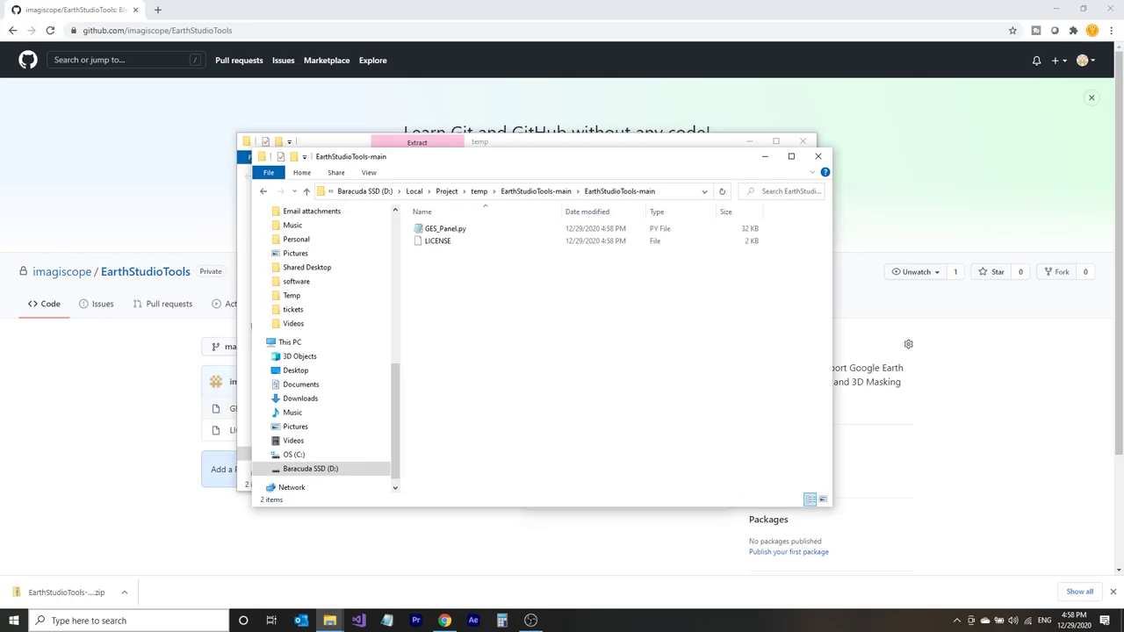
Launch Google Earth Pro and search for San Francisco, CA, USA.
click(132, 620)
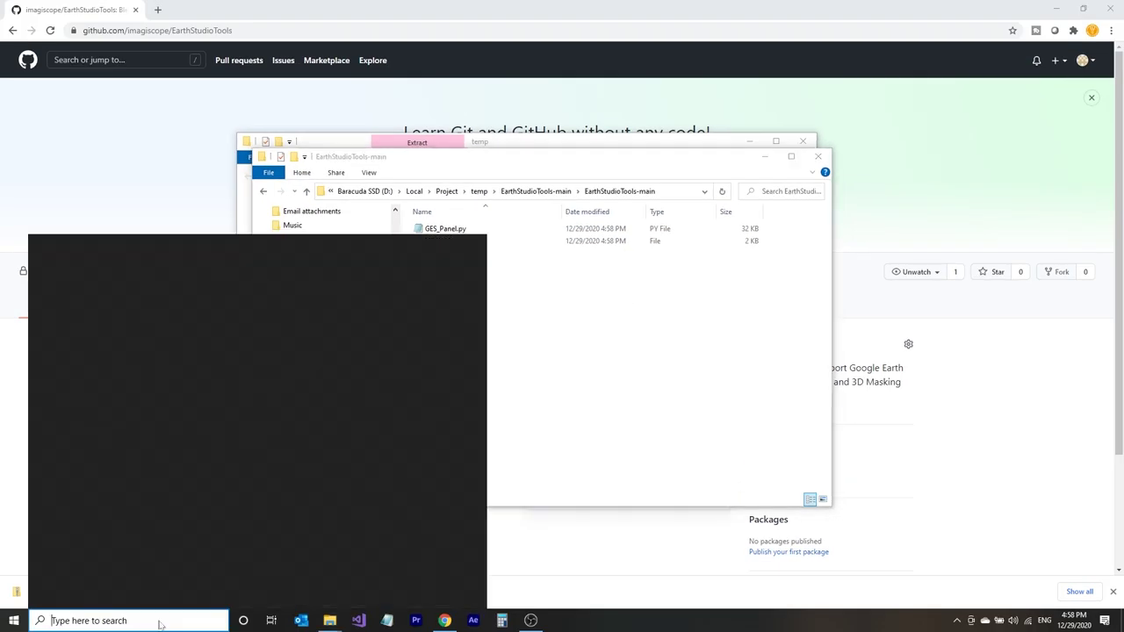
text(earth)
key(Return)
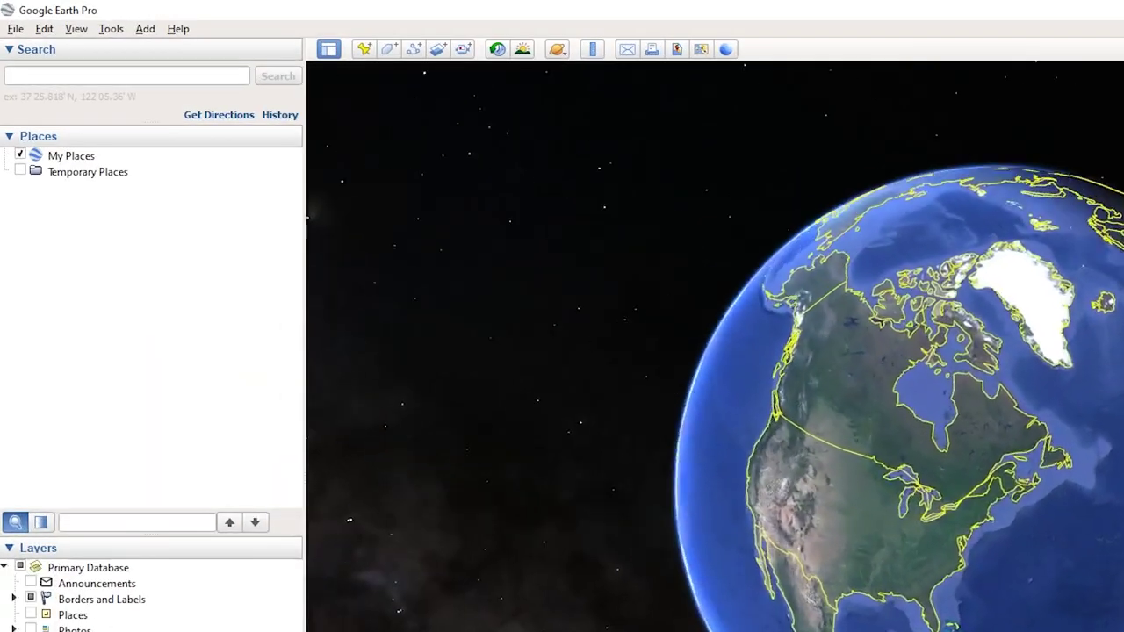
click(126, 76)
text(san fran)
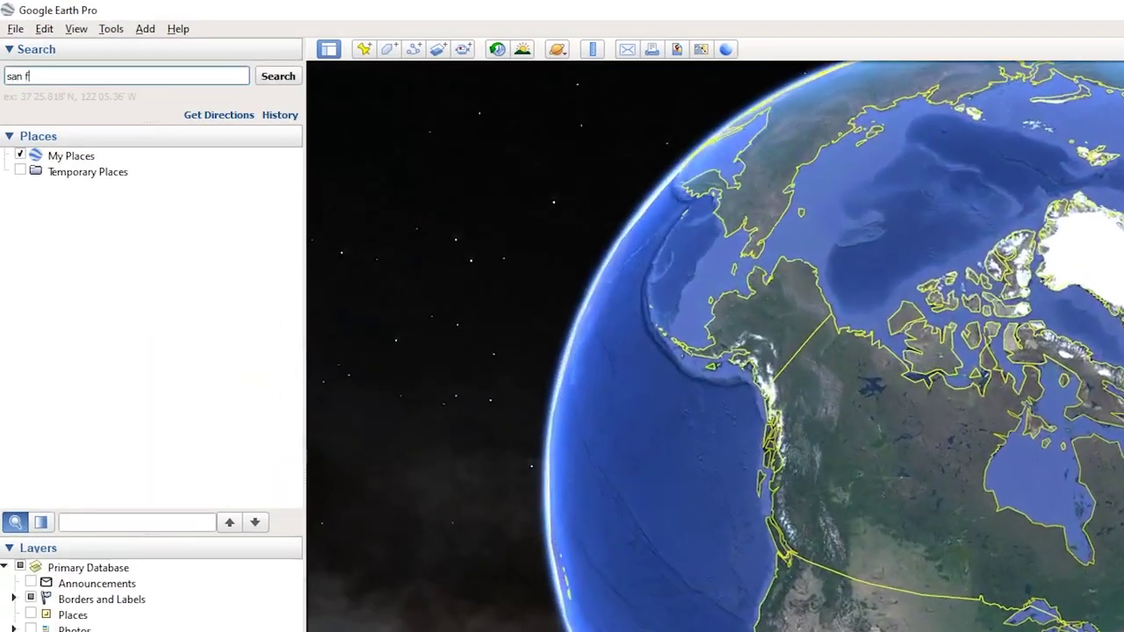
click(124, 93)
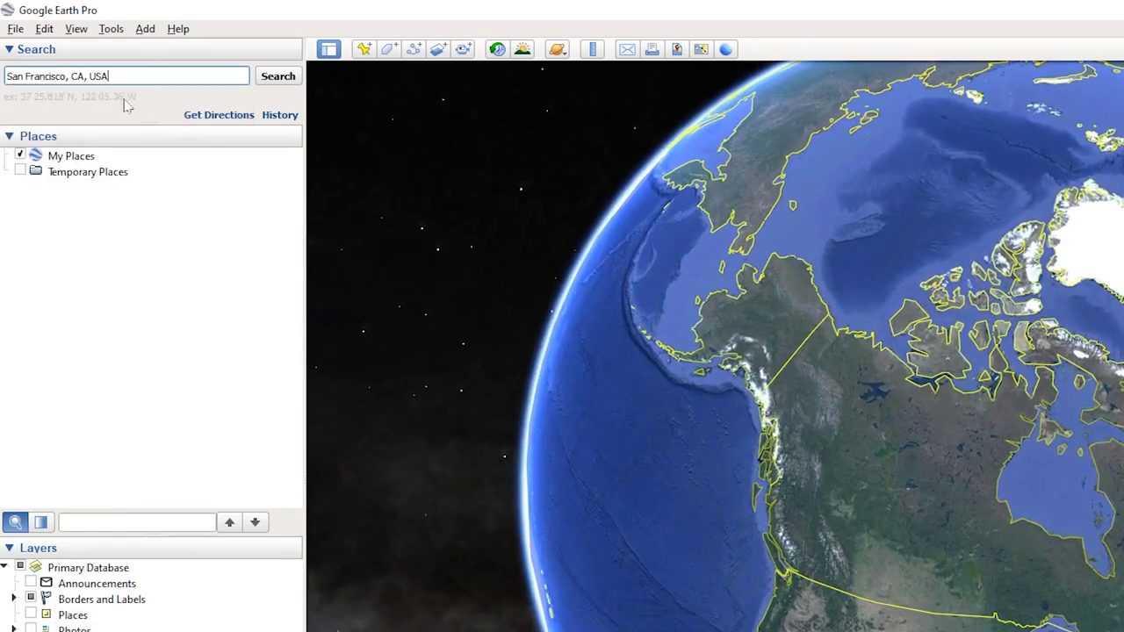
click(291, 82)
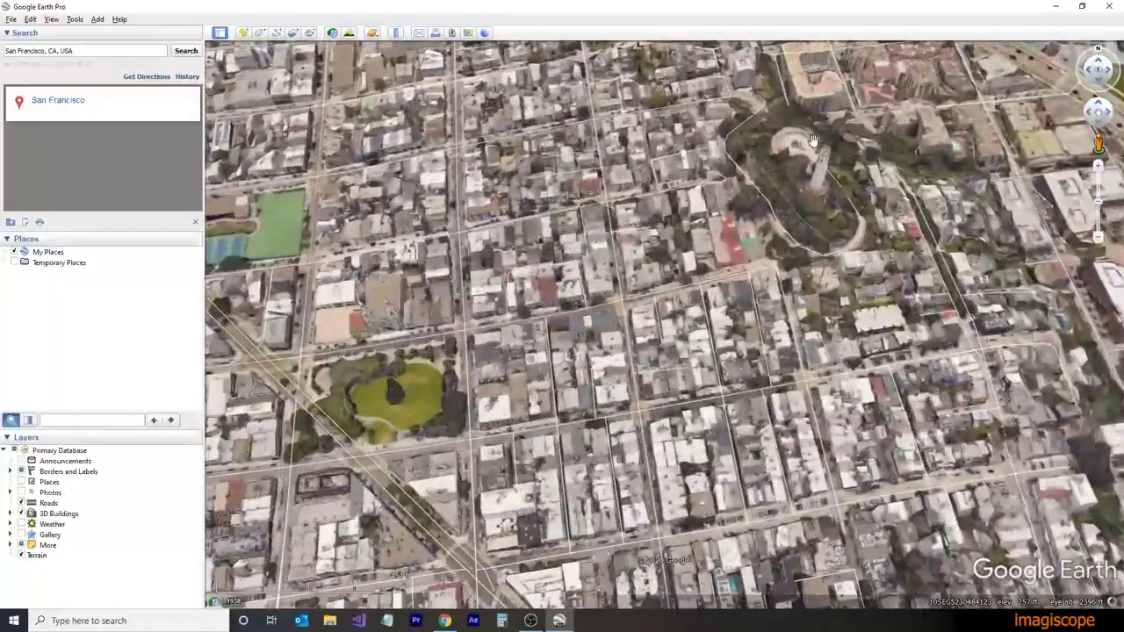
Add a placemark named "end" on the round plaza beside the tower on Telegraph Hill.
double_click(814, 141)
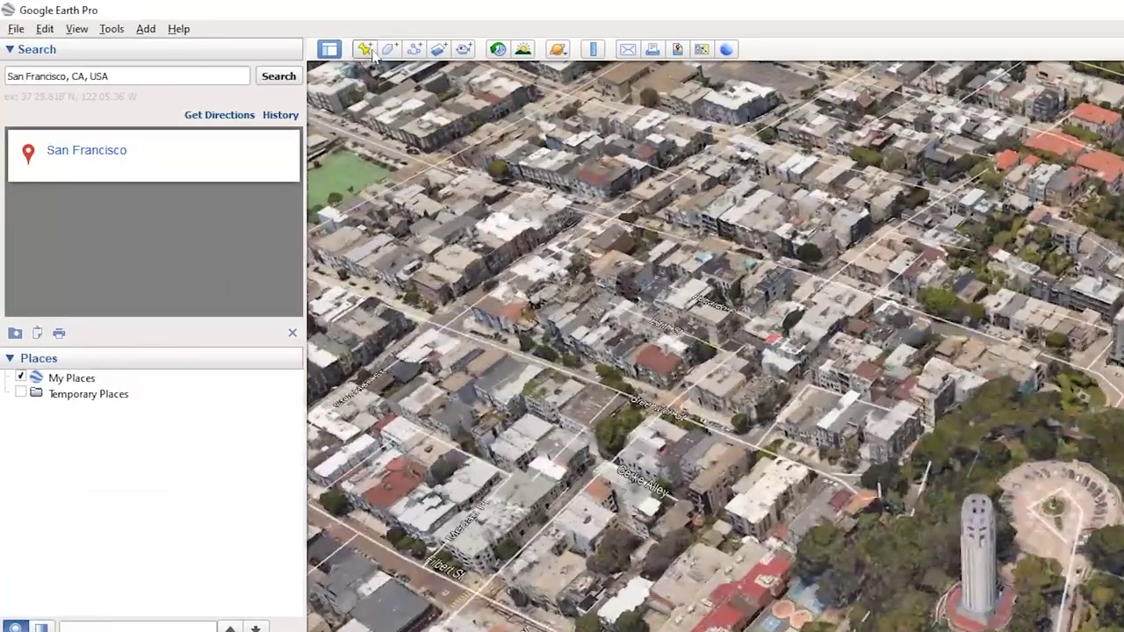
click(243, 32)
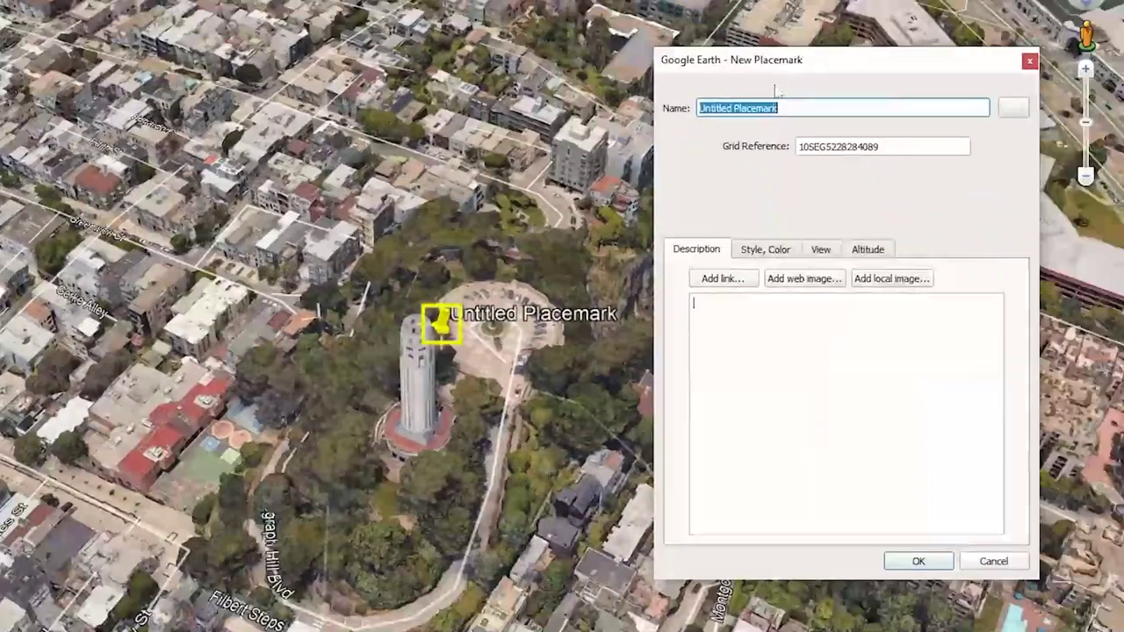
drag(794, 68, 832, 61)
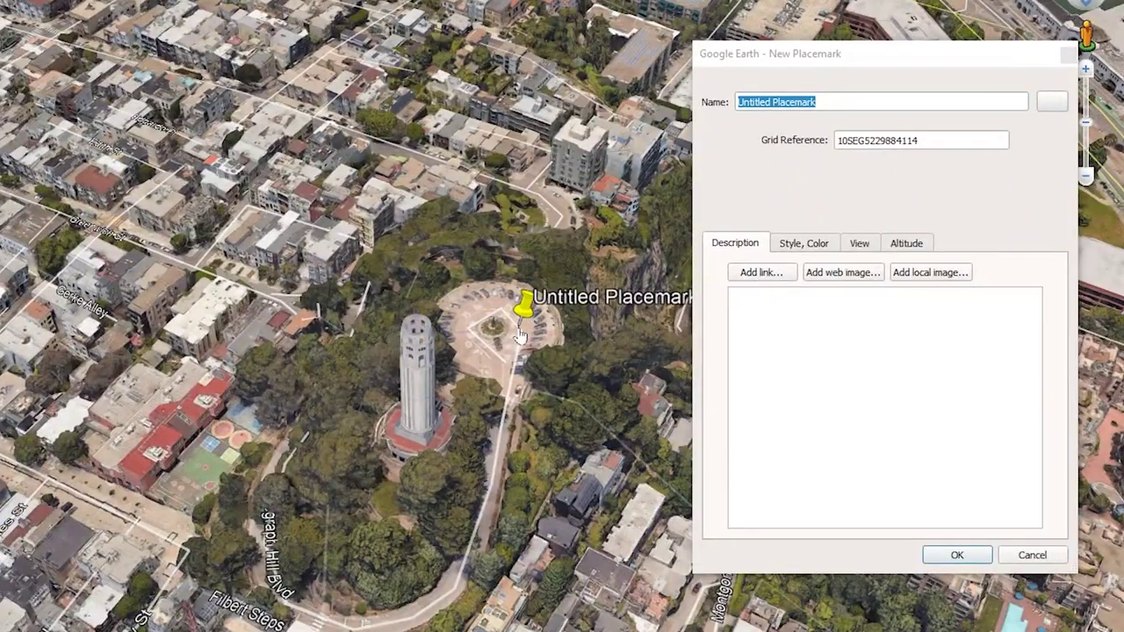
double_click(793, 102)
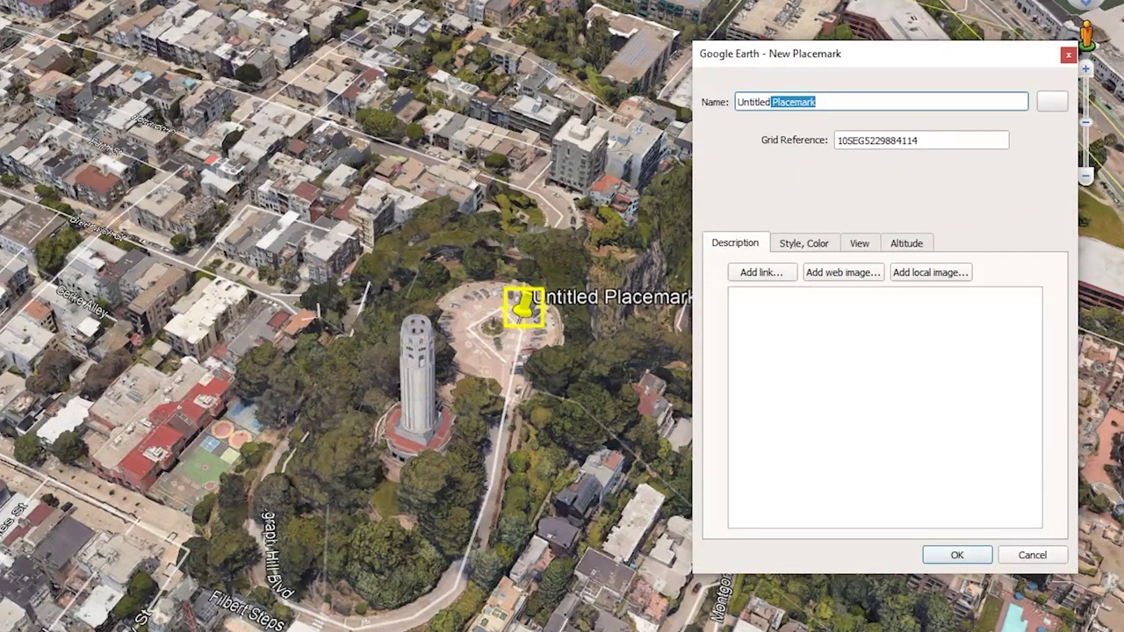
text(end)
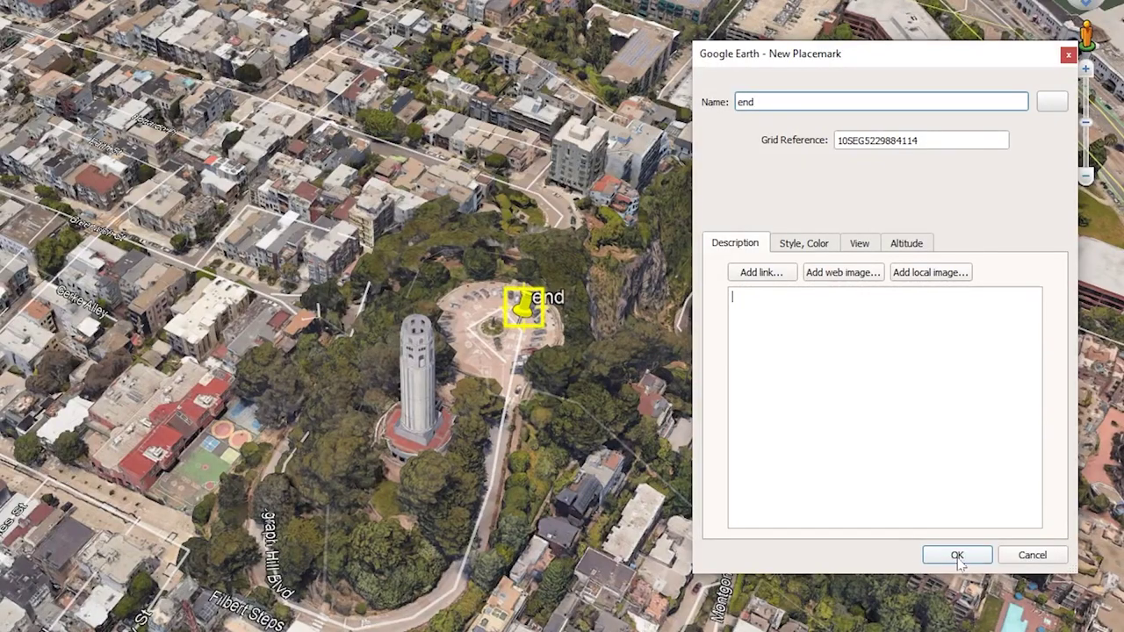
click(957, 555)
Add a placemark named "start" at the domed rotunda beside the lagoon near Lyon St and Bay St.
drag(482, 342, 620, 262)
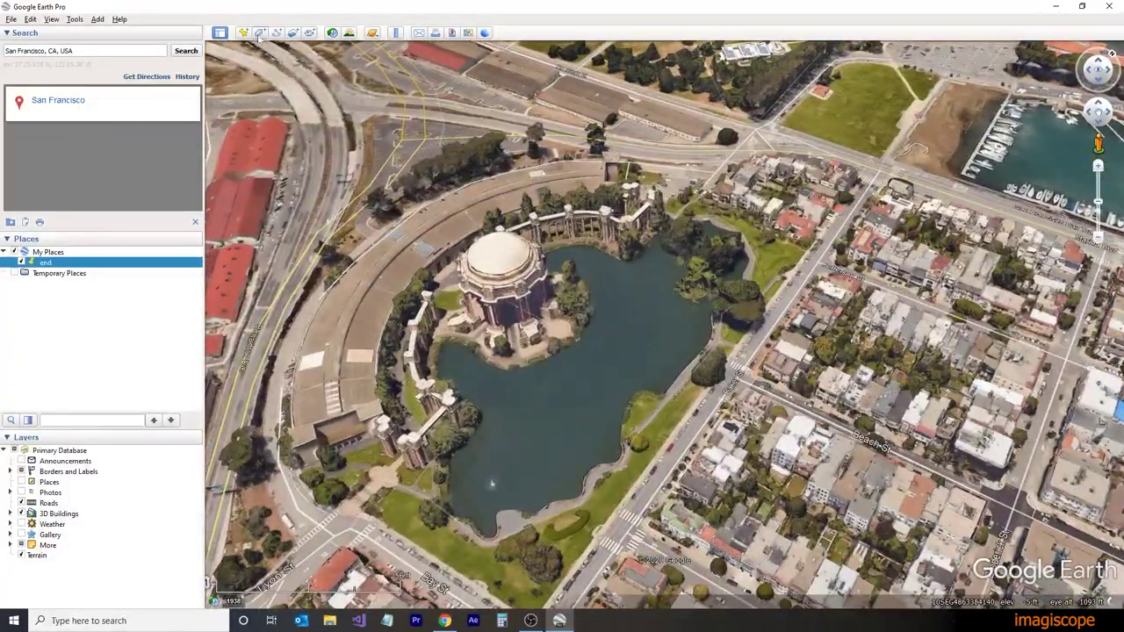
click(246, 34)
drag(665, 309, 509, 307)
drag(919, 188, 900, 188)
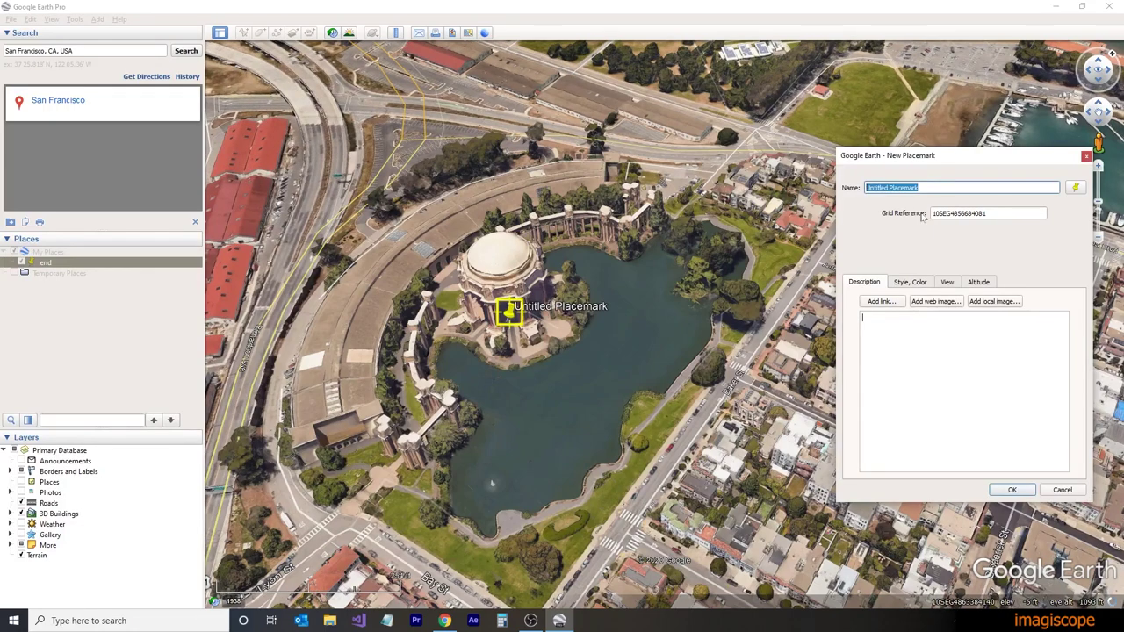
click(1014, 490)
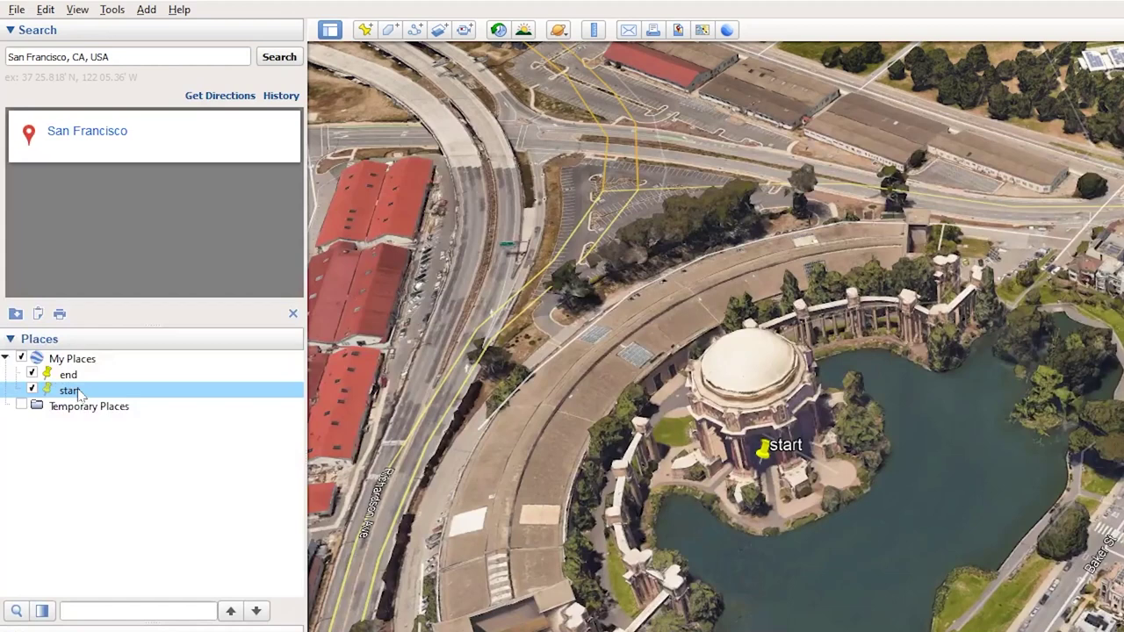
Get directions from the start placemark to the end placemark.
right_click(52, 273)
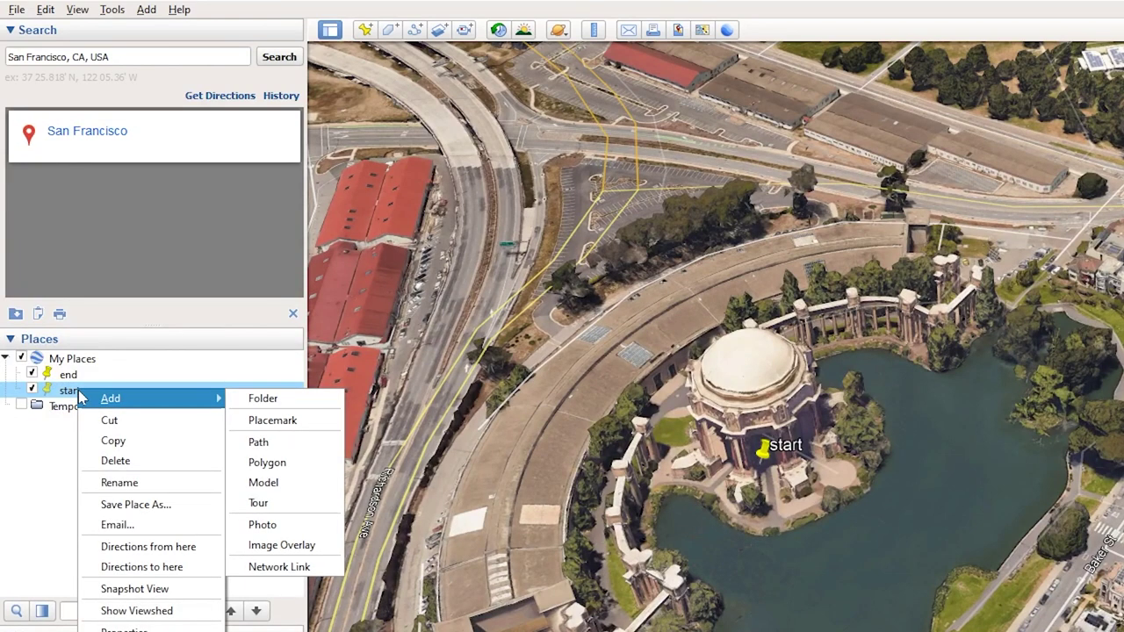
click(186, 546)
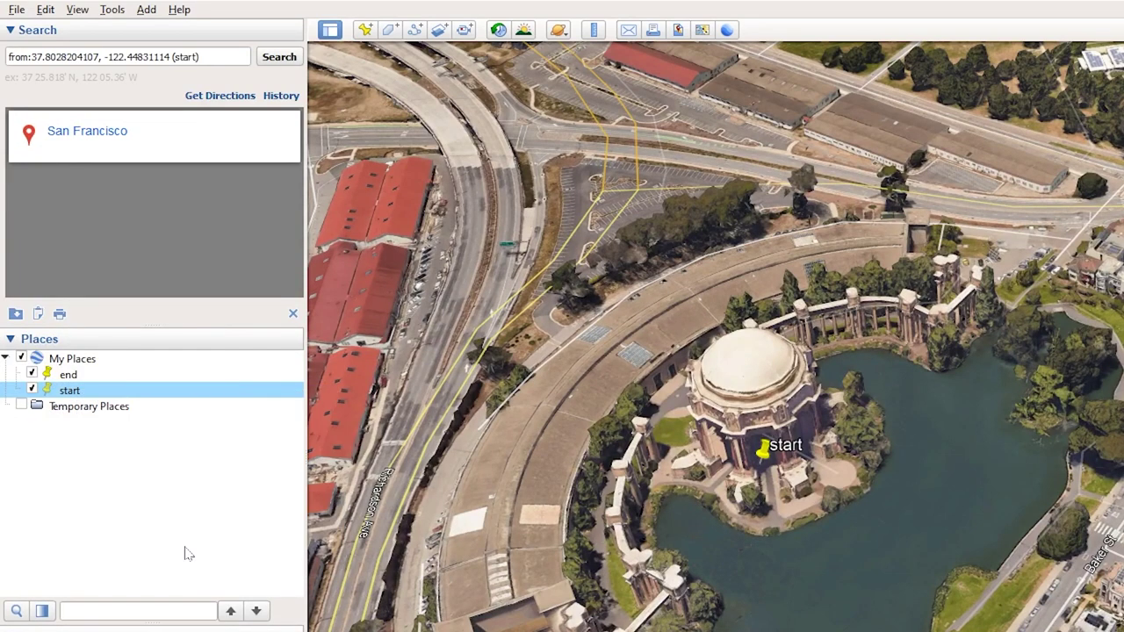
right_click(70, 375)
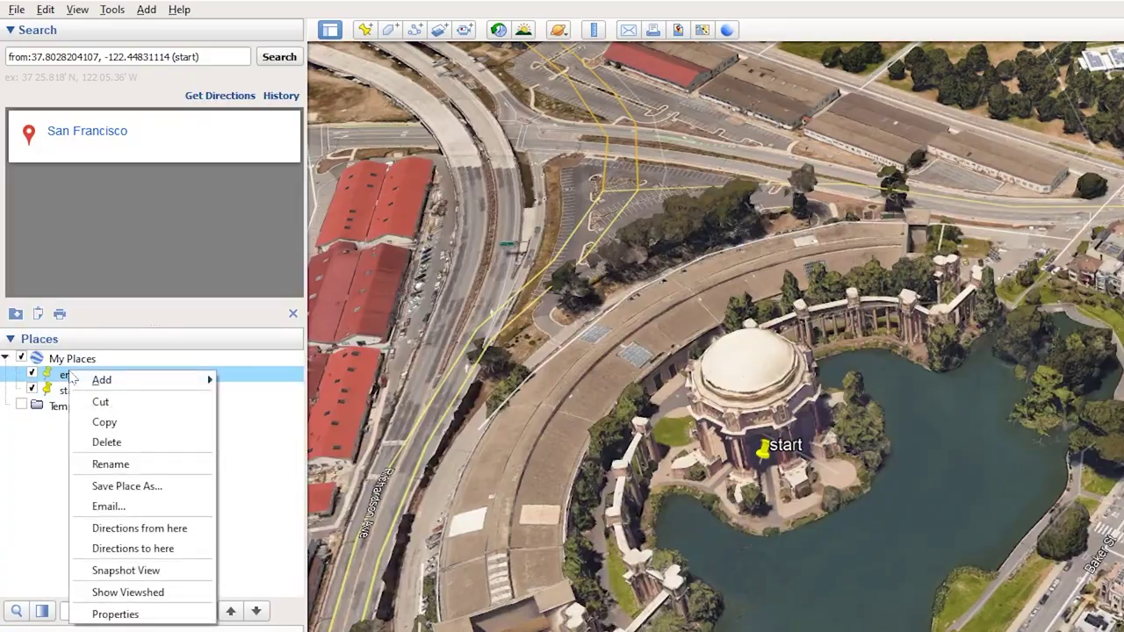
click(132, 548)
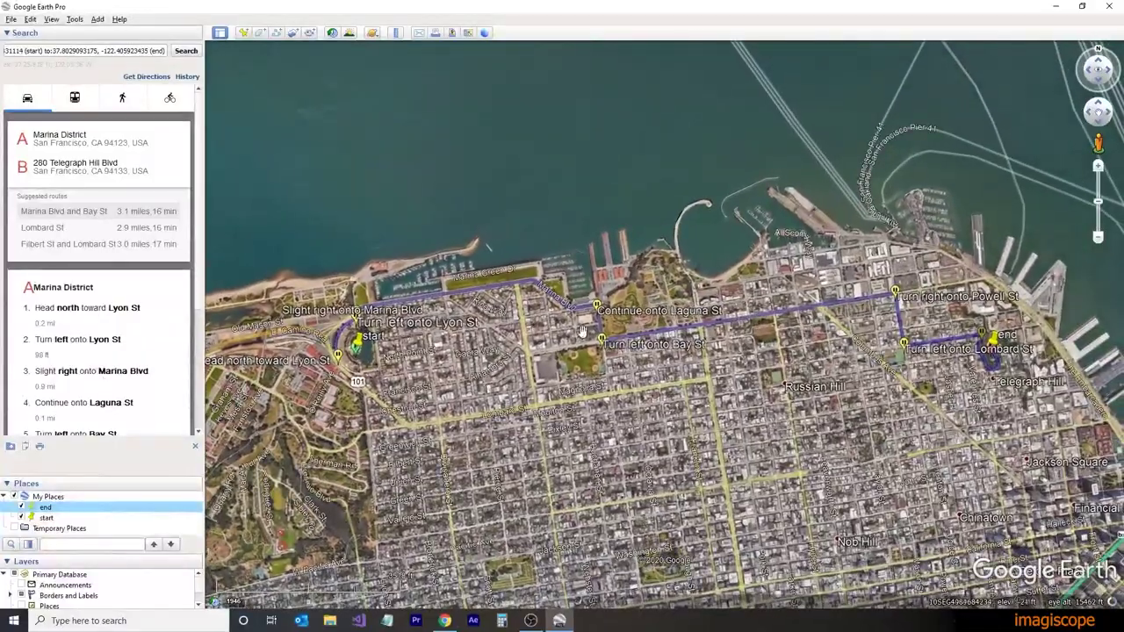
Copy the directions results to My Places and clear the search results.
scroll(1009, 353, up, 5)
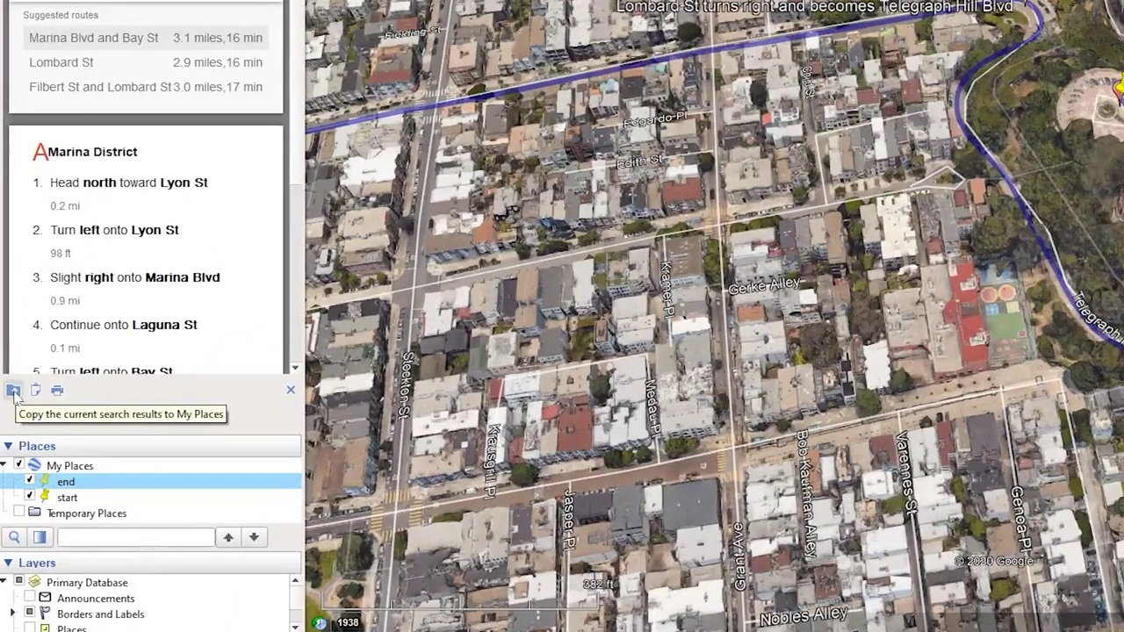
click(14, 392)
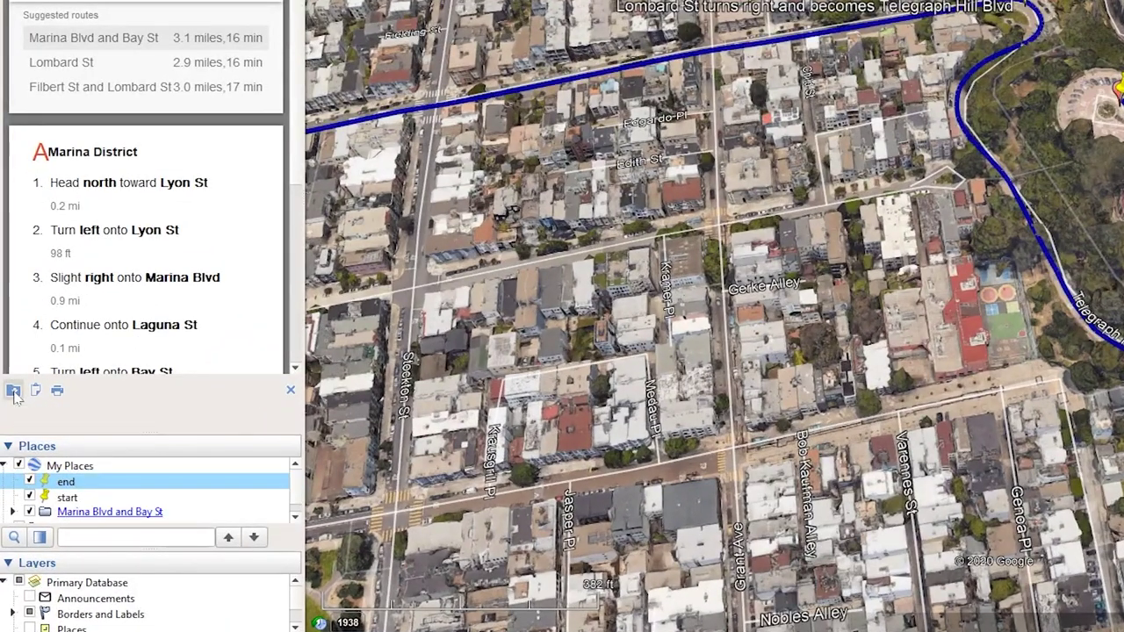
click(291, 391)
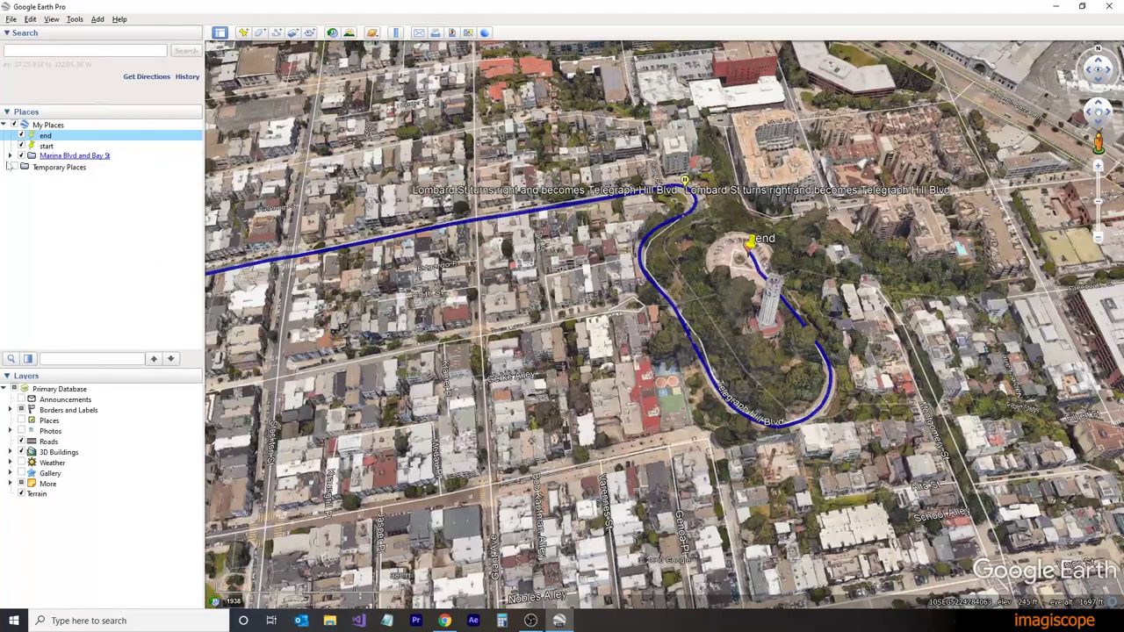
Expand the saved directions in My Places and hide the Lombard St and Filbert St and Lombard St alternative routes.
click(10, 155)
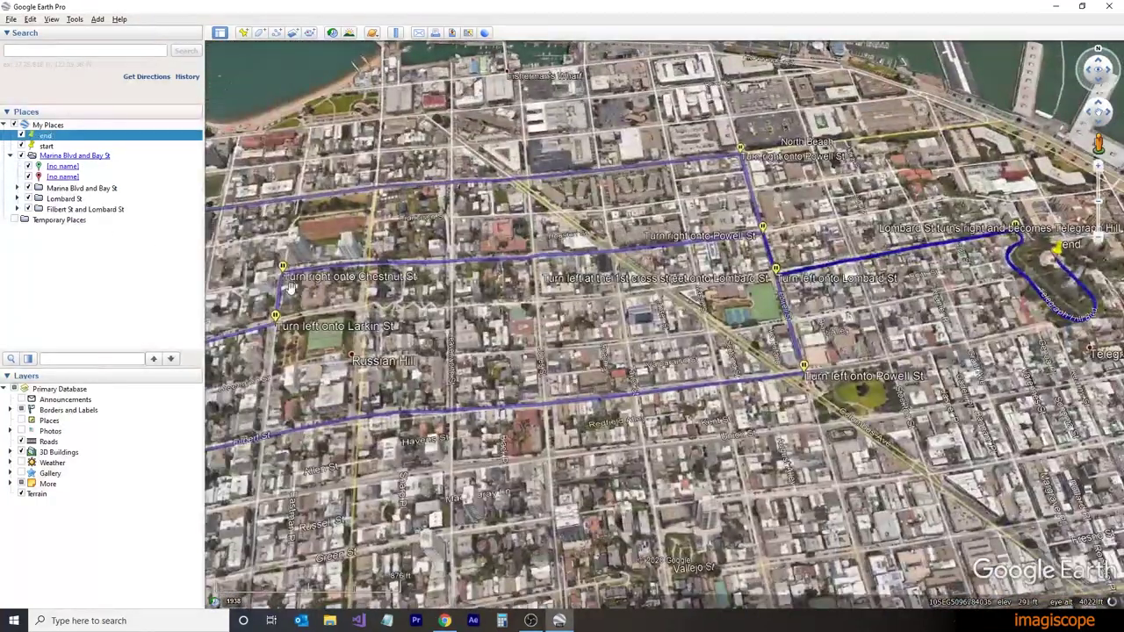
click(28, 210)
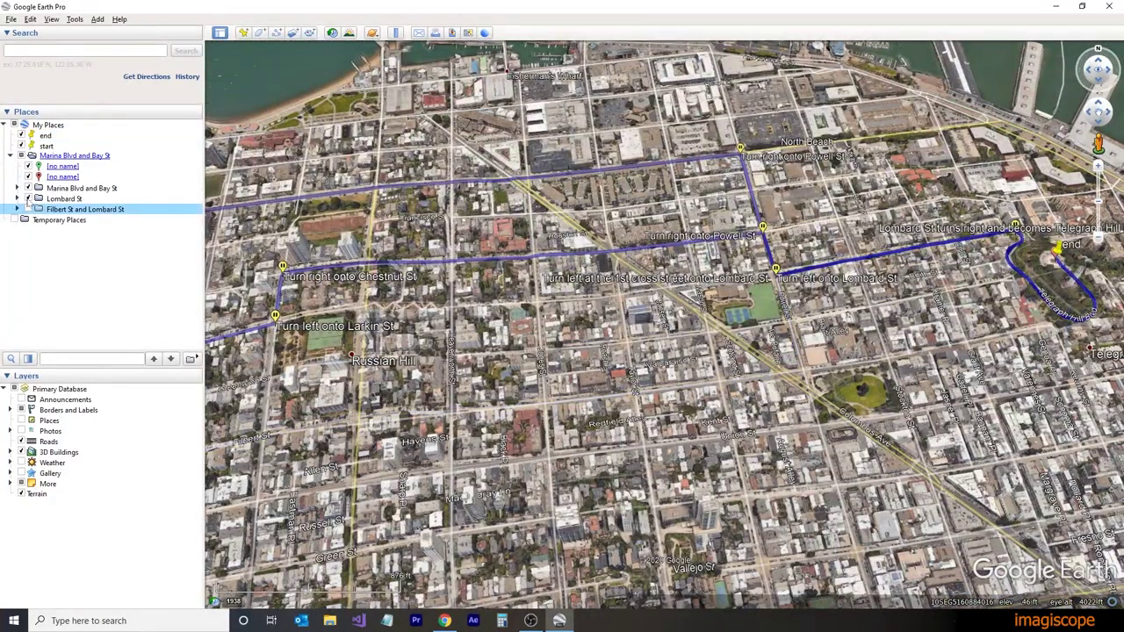
double_click(63, 198)
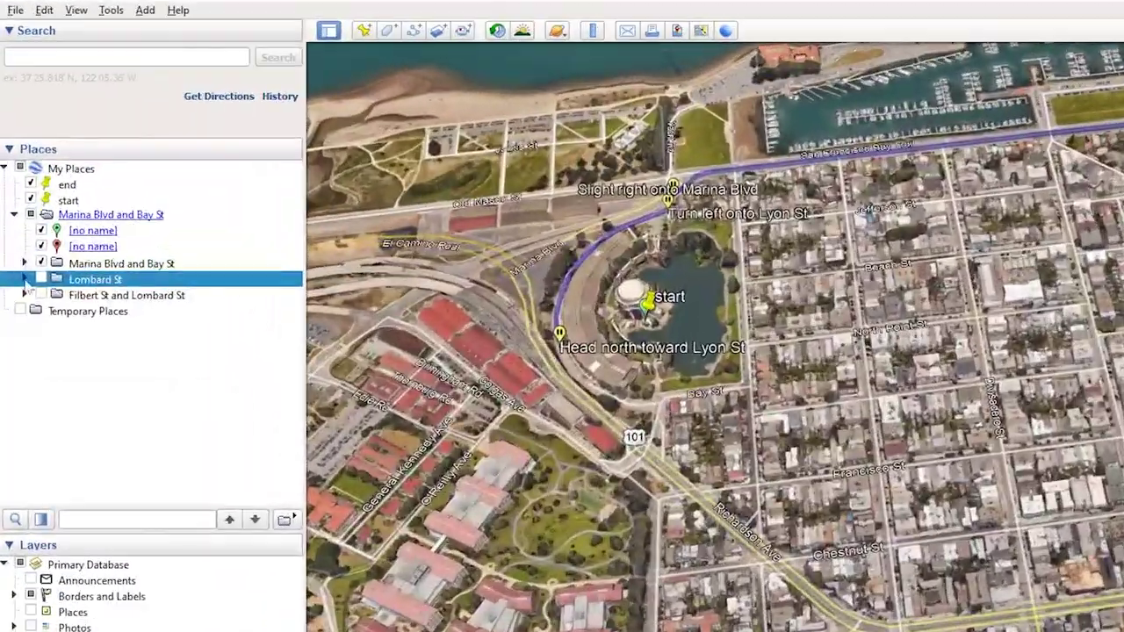
Save the Route path of the Marina Blvd and Bay St directions as Route.kml in KML format in the SanFran folder.
click(18, 203)
scroll(92, 245, down, 5)
click(69, 341)
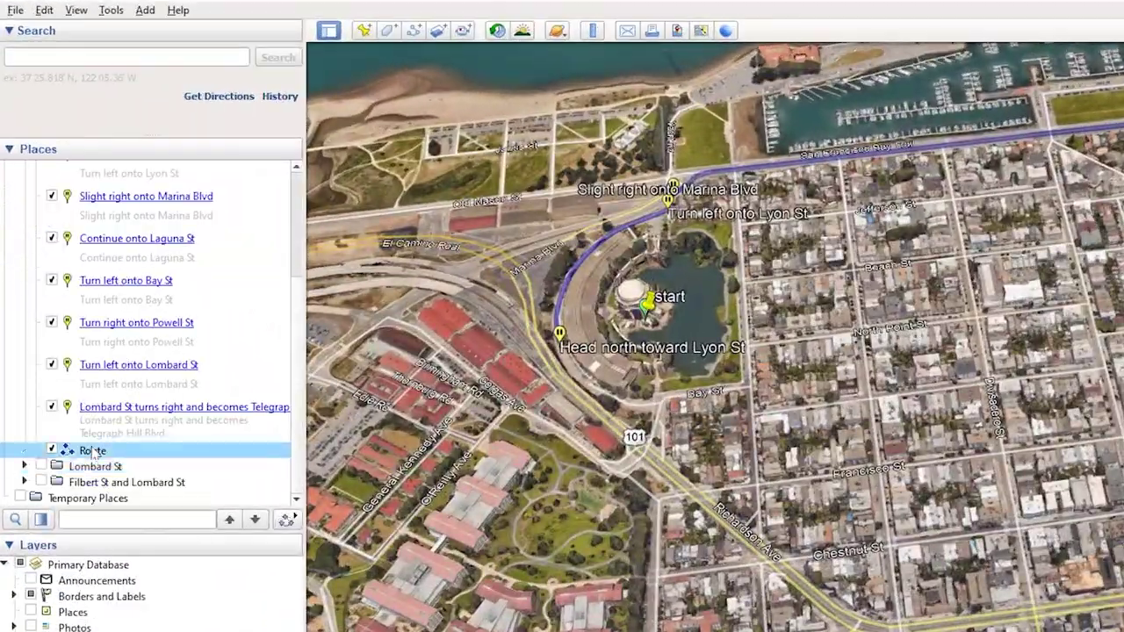
right_click(95, 447)
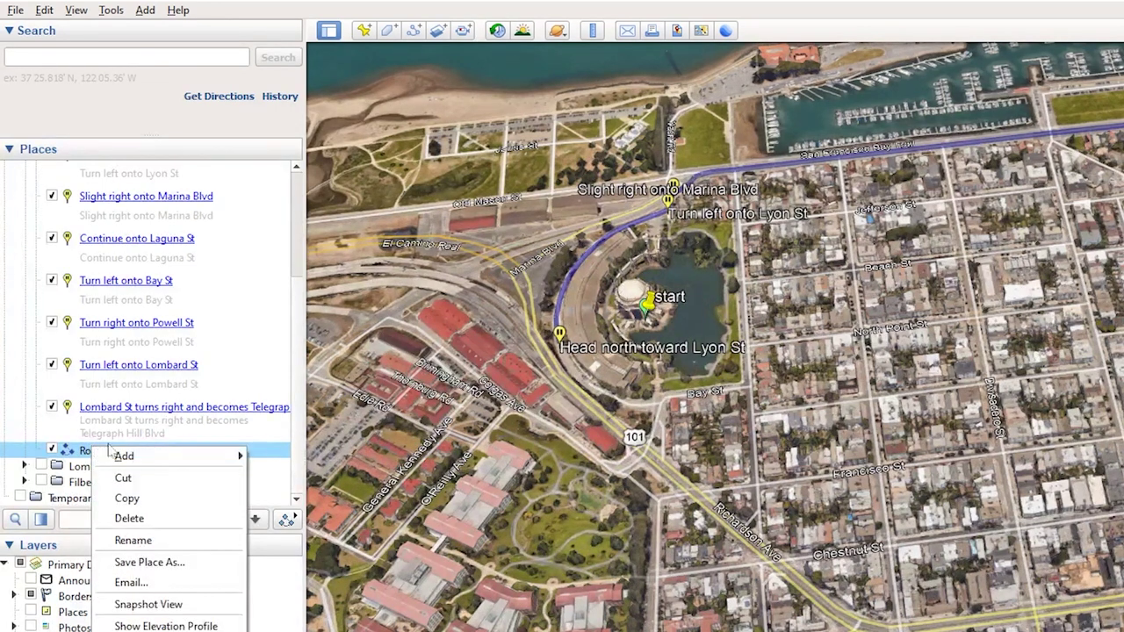
click(165, 566)
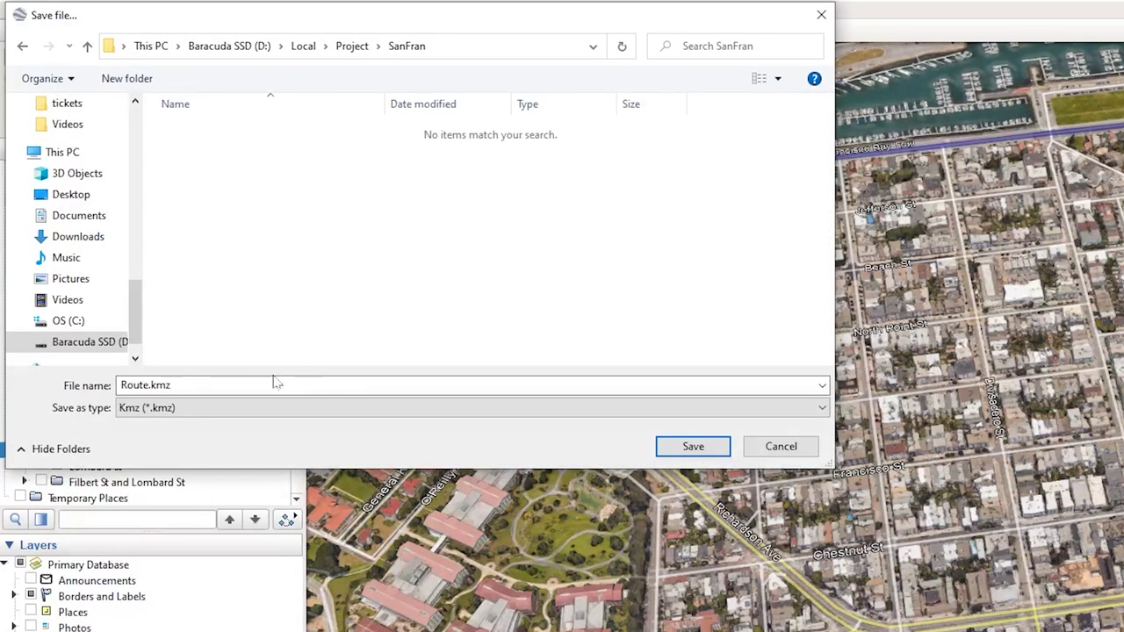
click(263, 407)
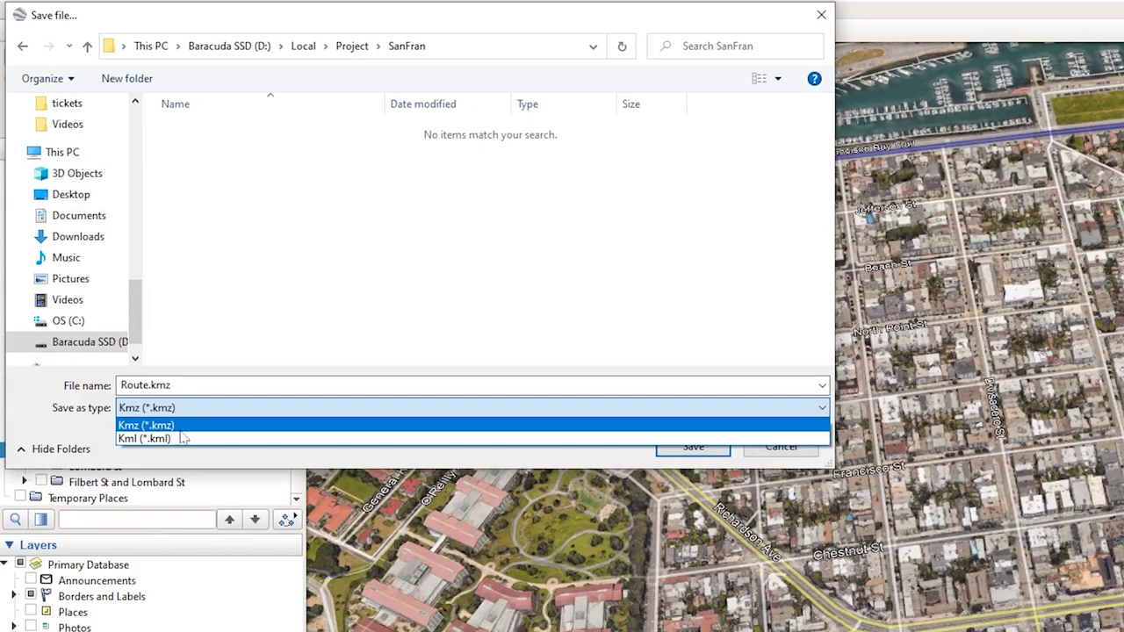
click(154, 439)
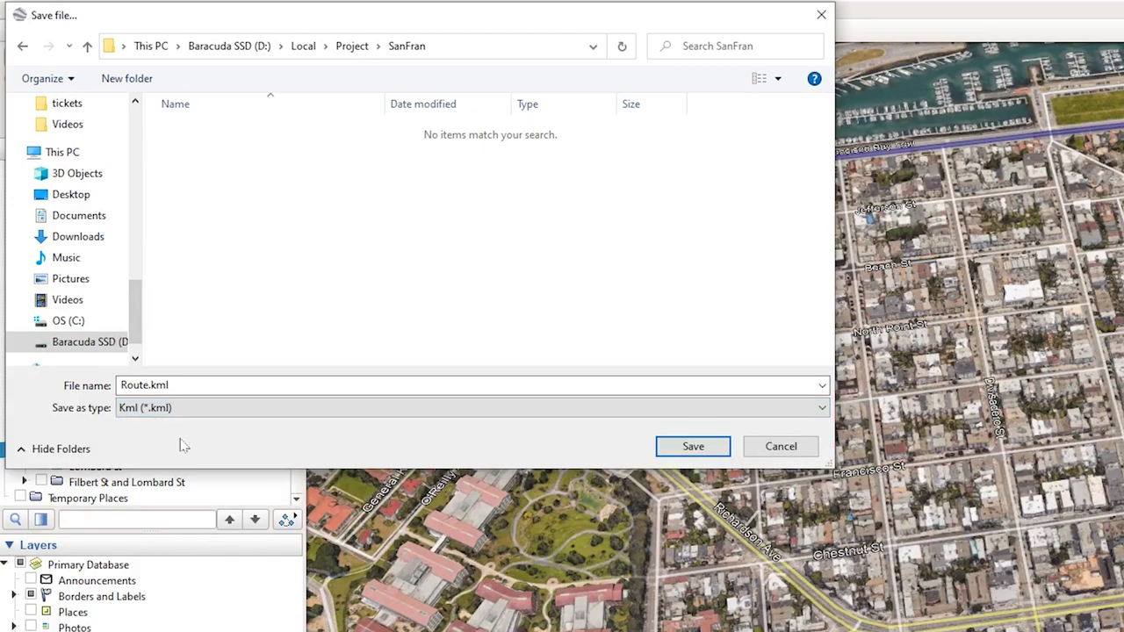
click(693, 447)
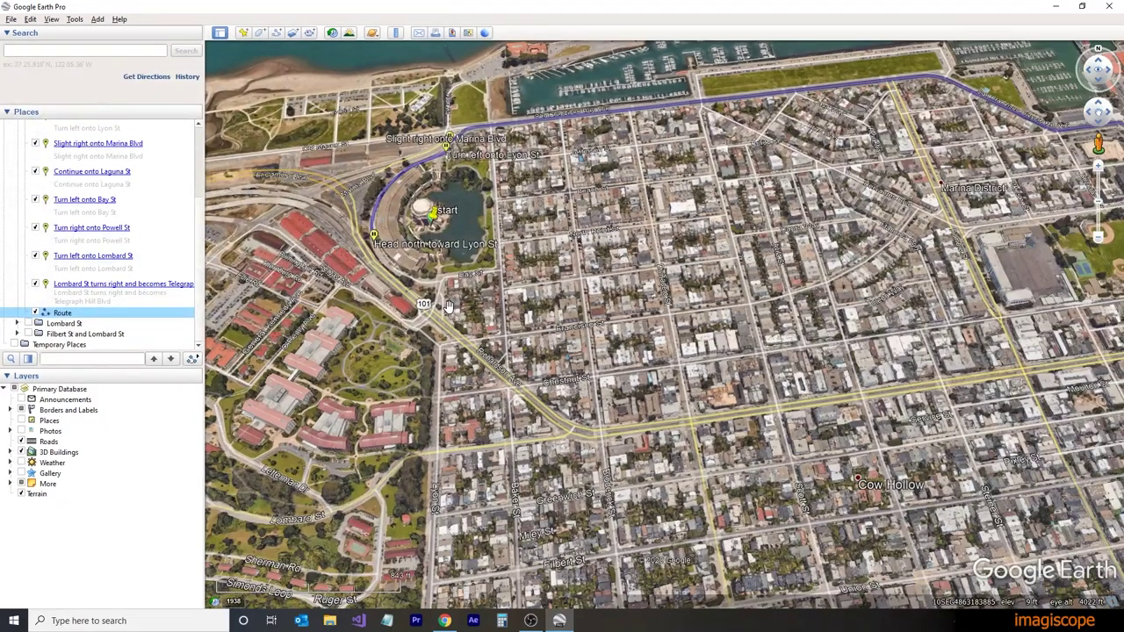
Close Google Earth Pro, open Google Earth Studio in the browser and create a blank project named SanFran.
click(1112, 9)
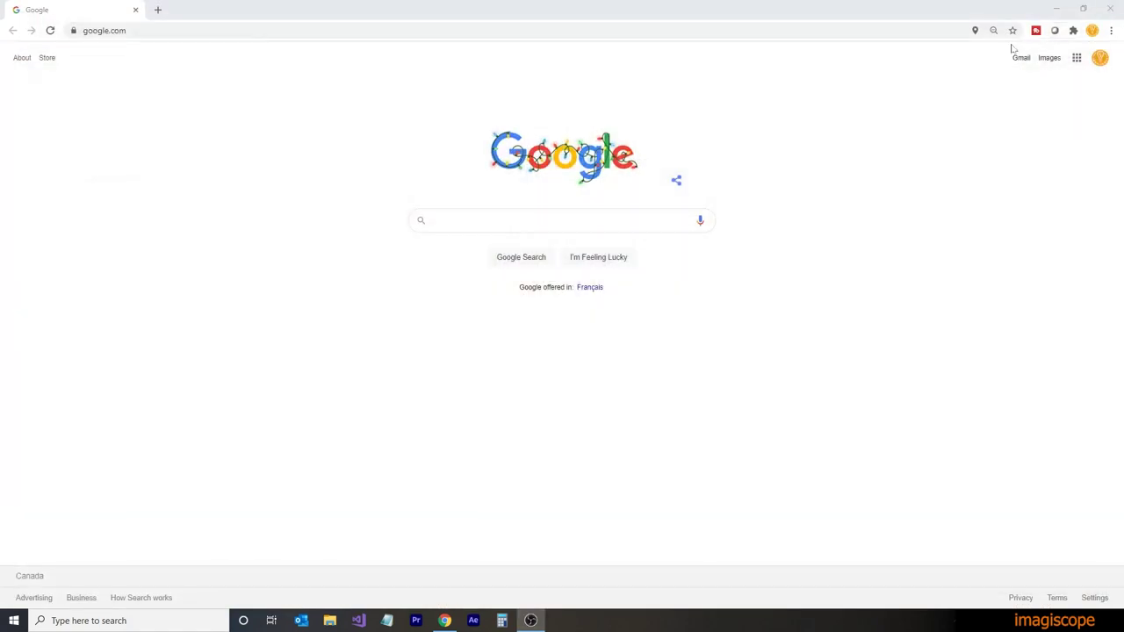
key(ctrl+l)
text(earth)
key(Return)
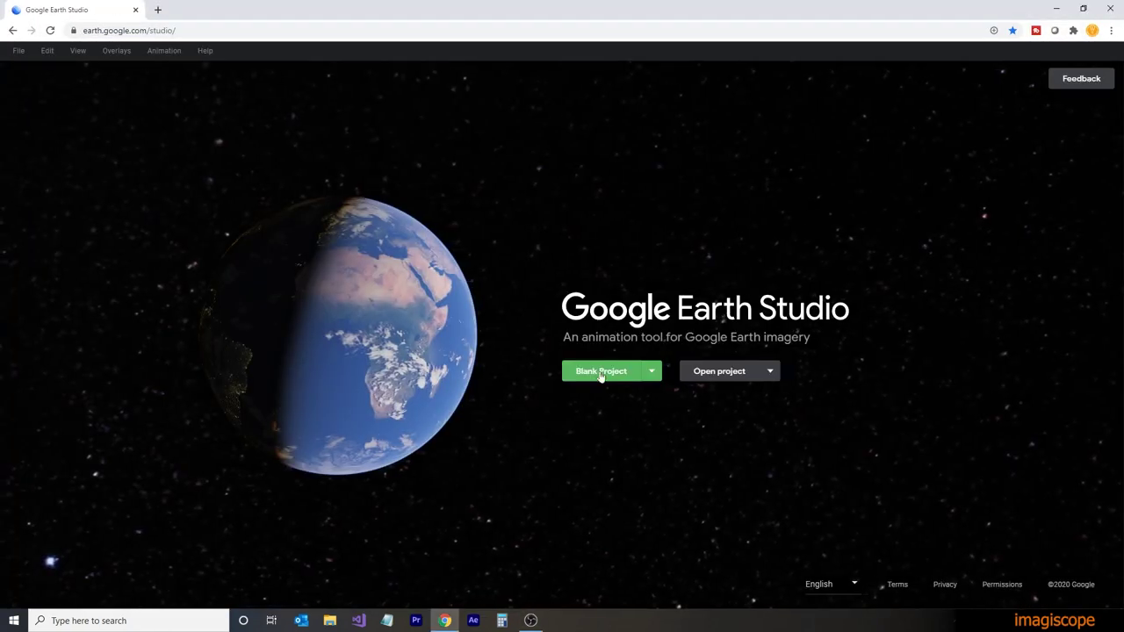
click(602, 372)
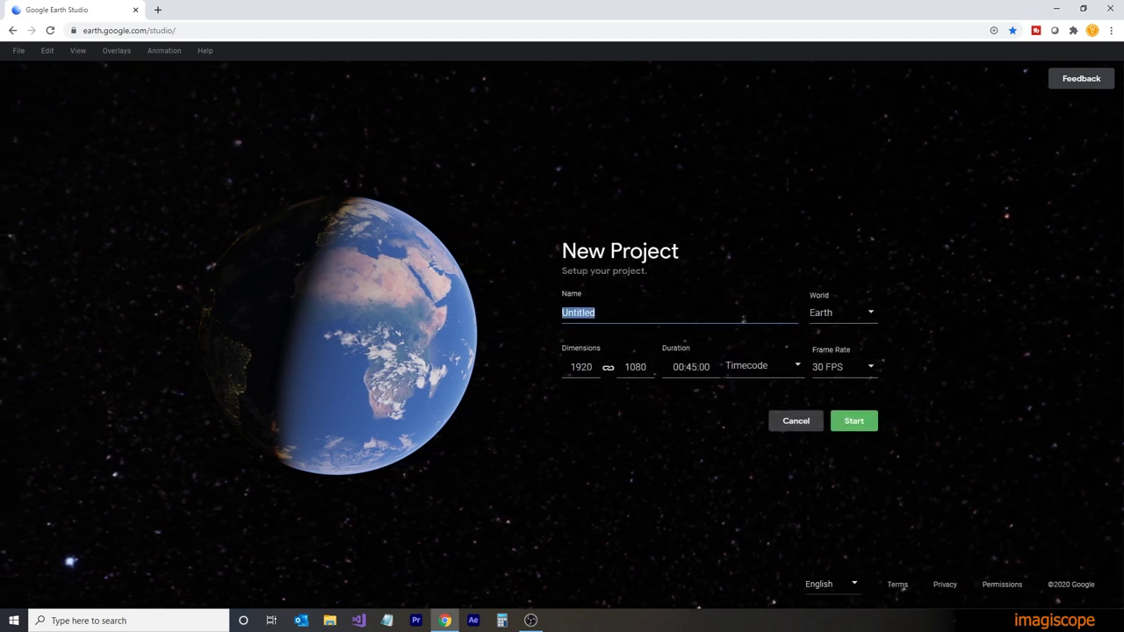
text(SanFran)
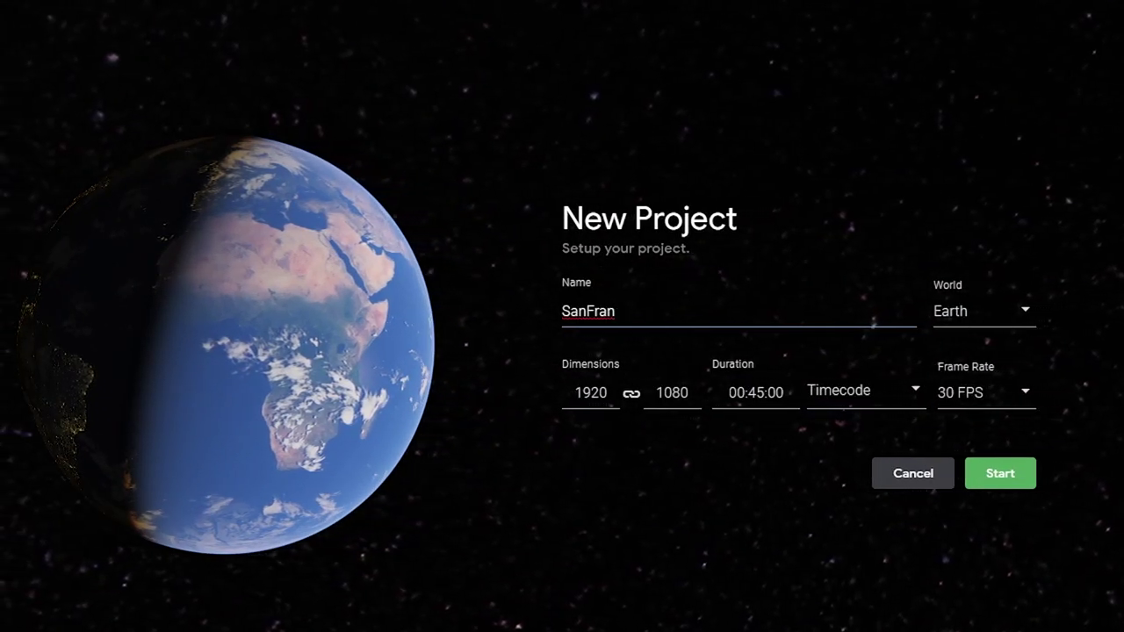
click(1002, 472)
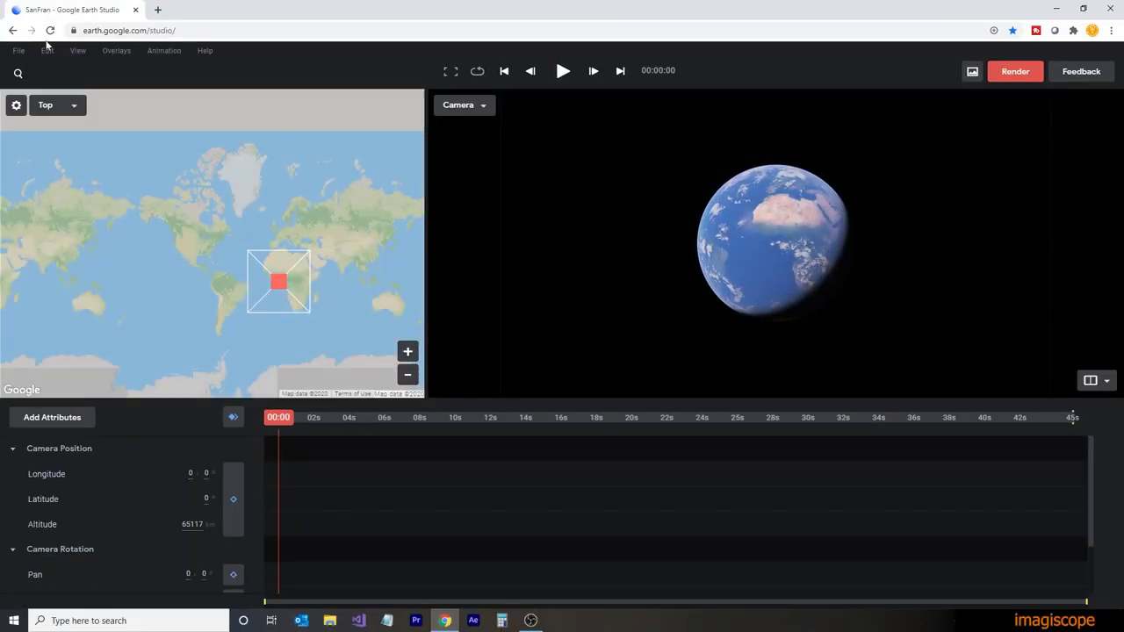
Import the route KML file from the SanFran project folder as an overlay.
click(18, 50)
mouse_move(150, 296)
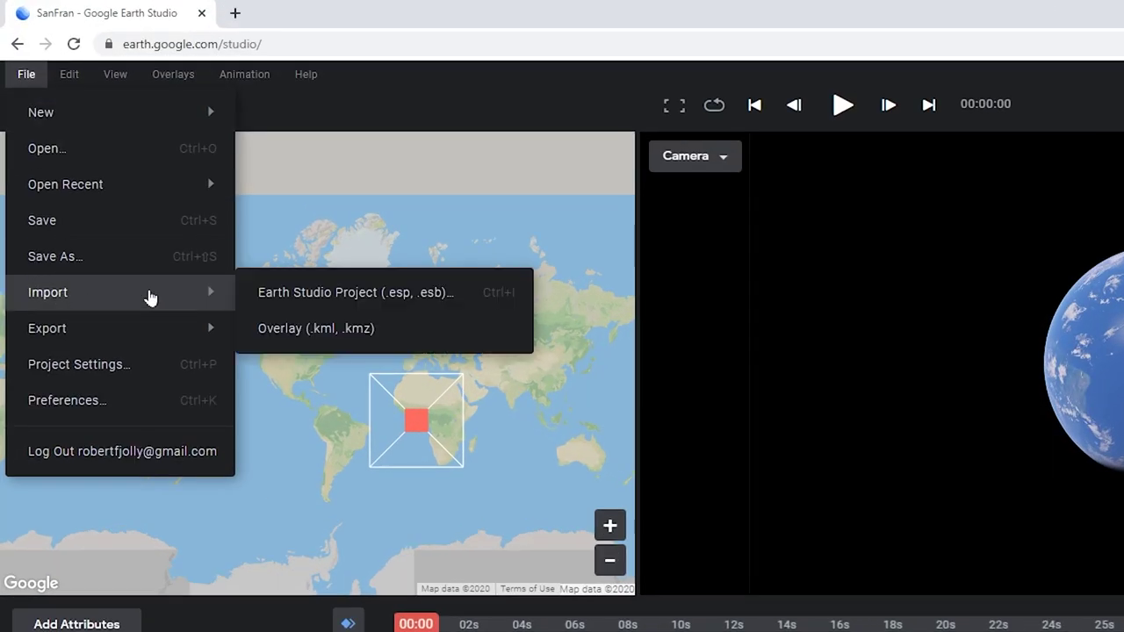
click(378, 336)
click(360, 42)
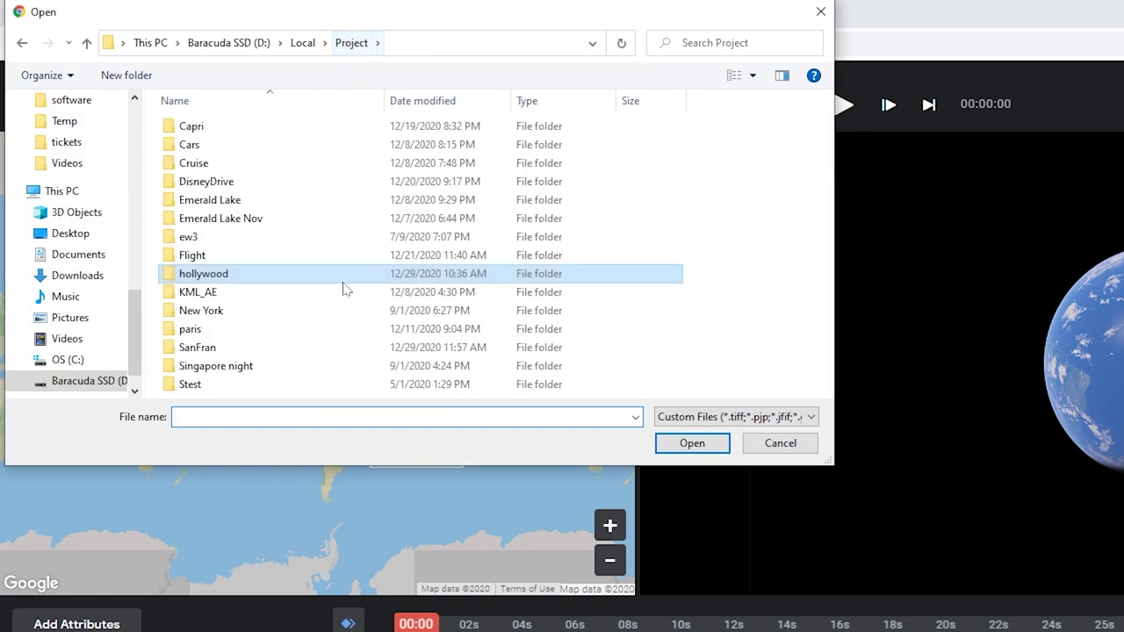
double_click(198, 348)
click(204, 126)
click(693, 444)
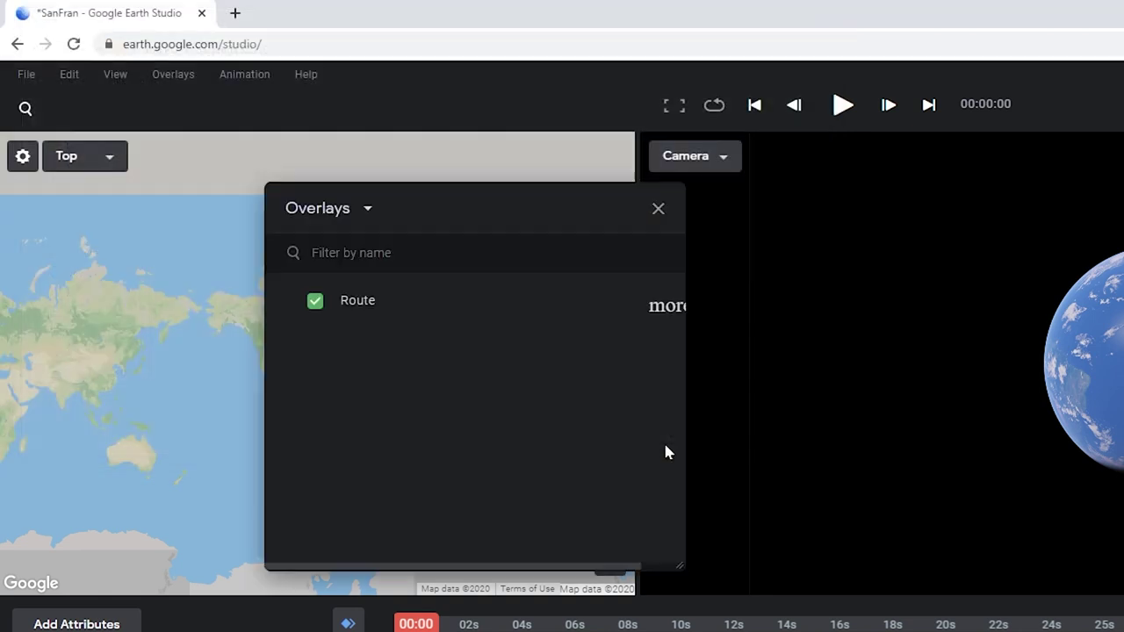
Add a track point named Start on the road where the Route overlay begins.
click(343, 305)
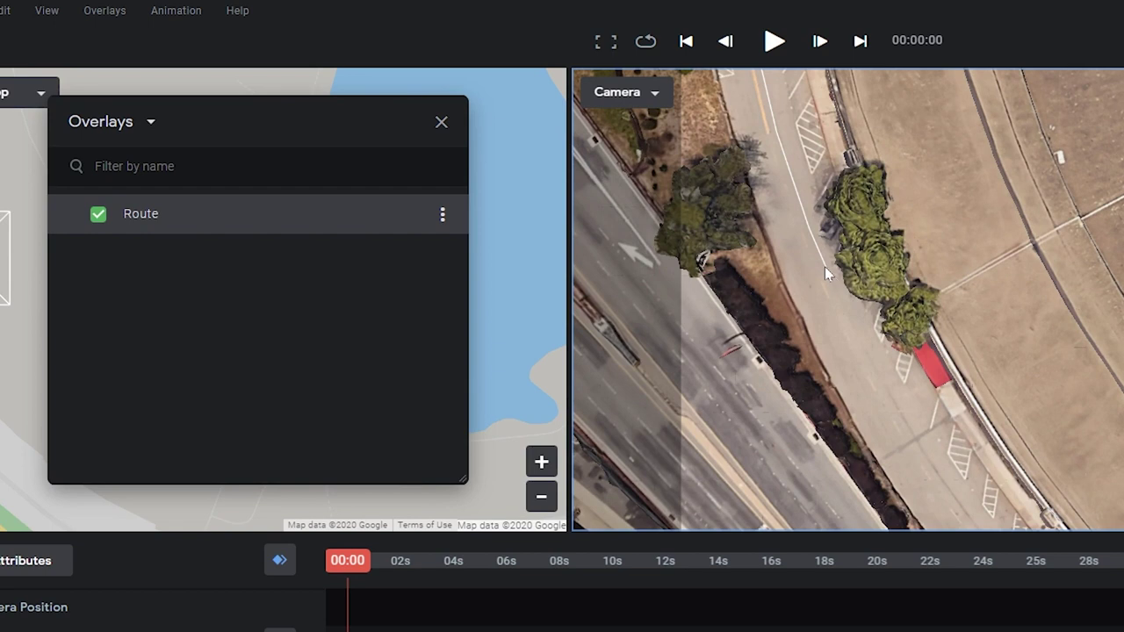
click(96, 216)
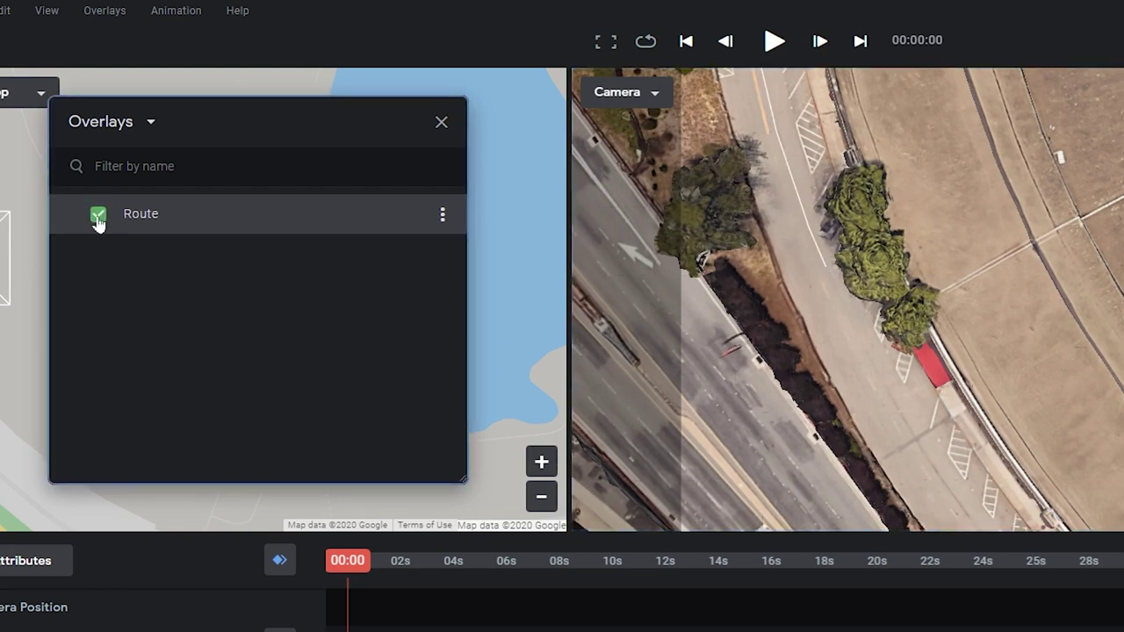
right_click(826, 273)
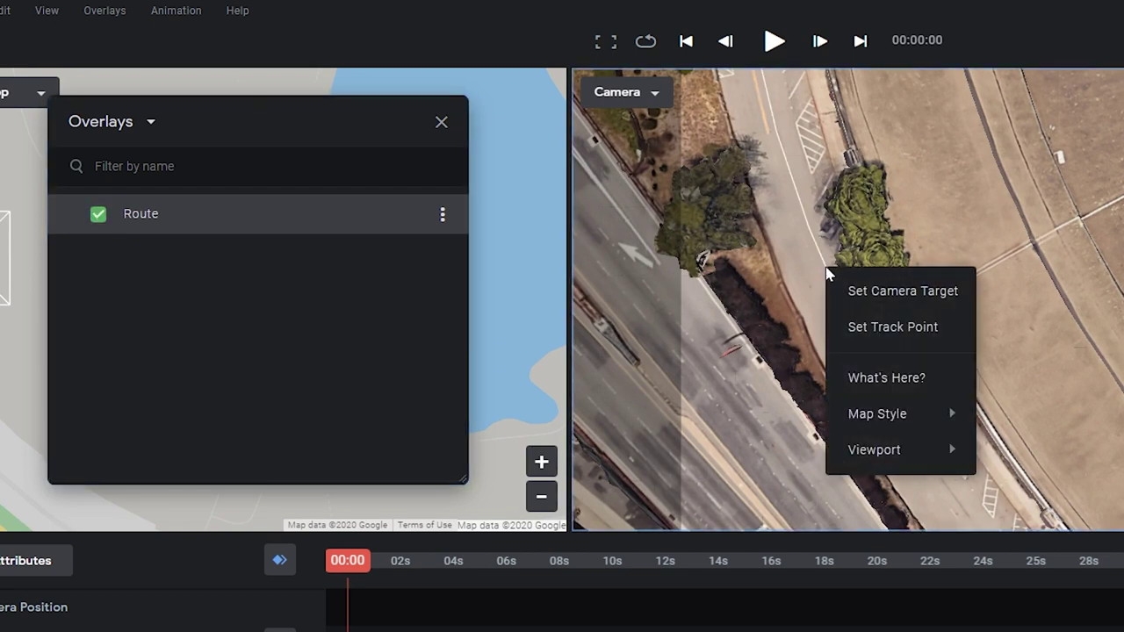
click(854, 330)
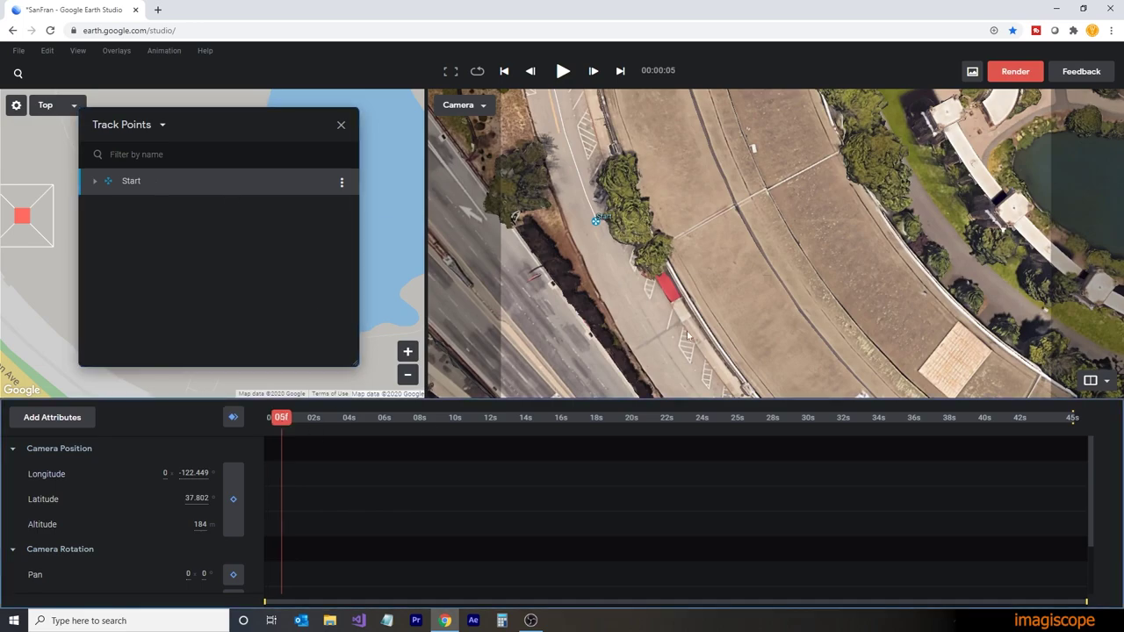
Set the camera target on the domed rotunda, frame it across the lagoon and keyframe all attributes at 00:00:00.
click(231, 419)
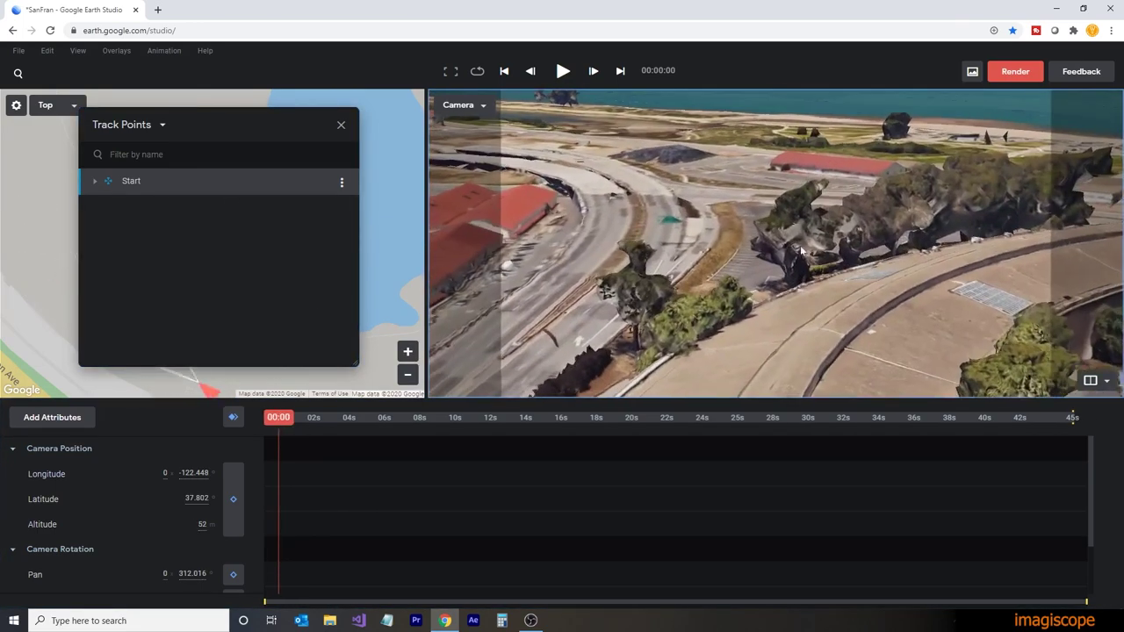
drag(745, 278, 712, 288)
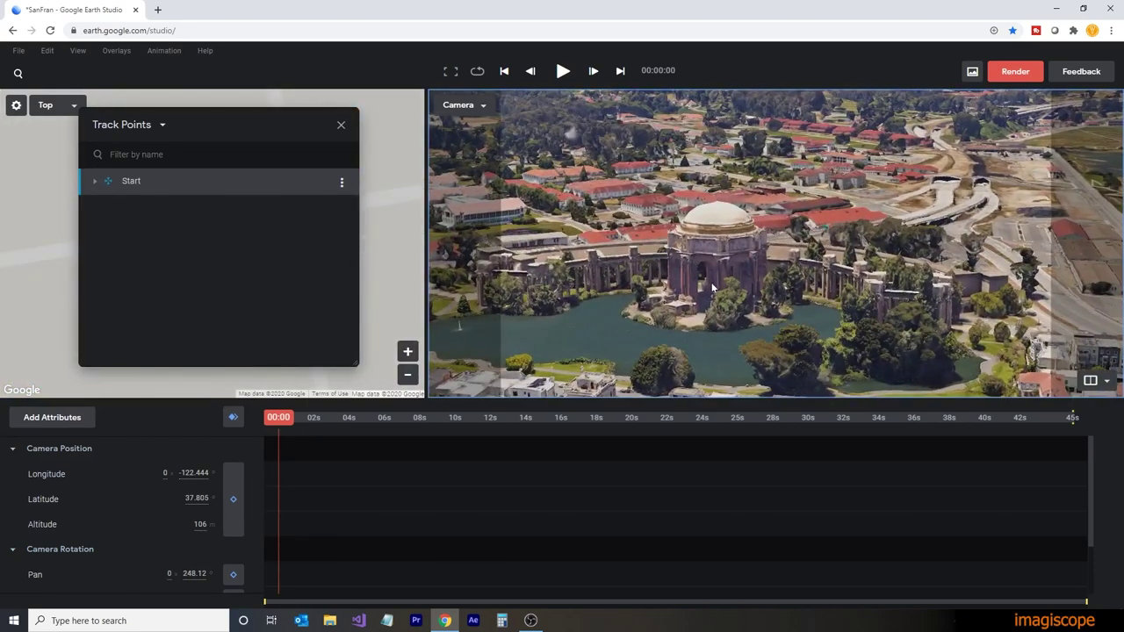
right_click(713, 289)
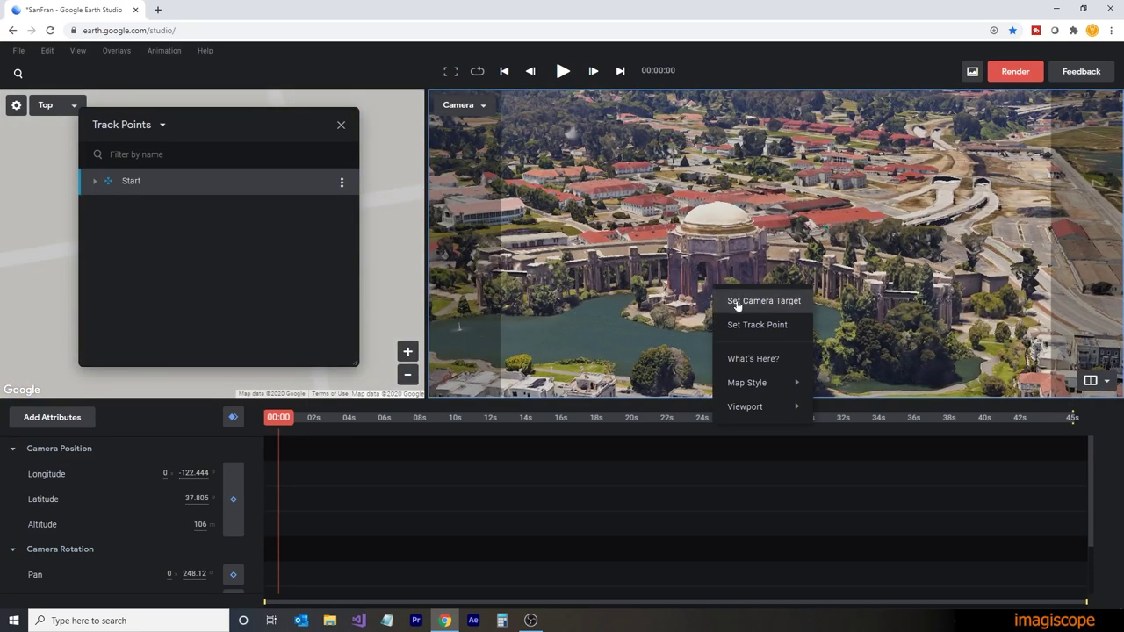
click(737, 302)
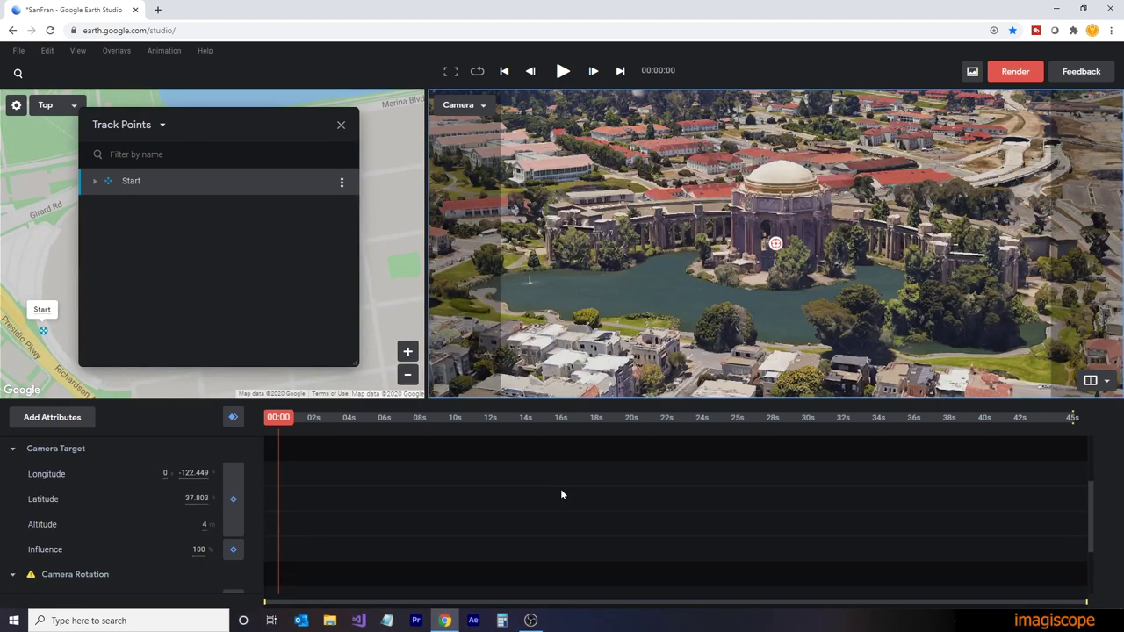
drag(747, 281, 772, 412)
click(233, 418)
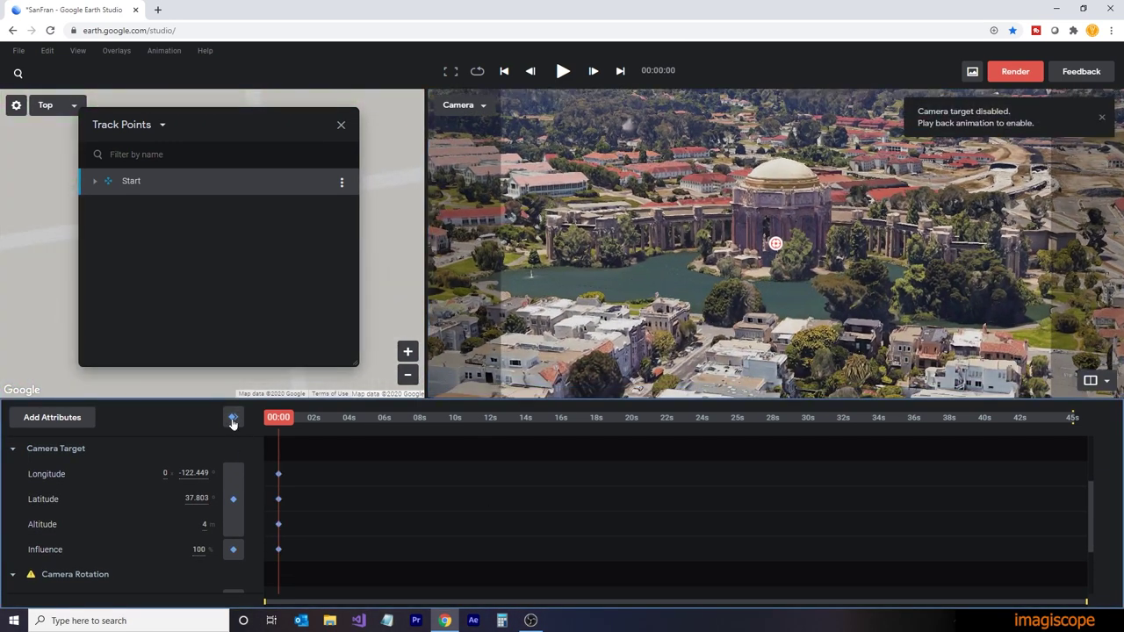
Orbit the camera to a wider view of the rotunda and Start point from the road side and keyframe all attributes at 00:06:00.
click(386, 418)
scroll(816, 227, up, 5)
drag(935, 257, 769, 279)
scroll(770, 279, down, 3)
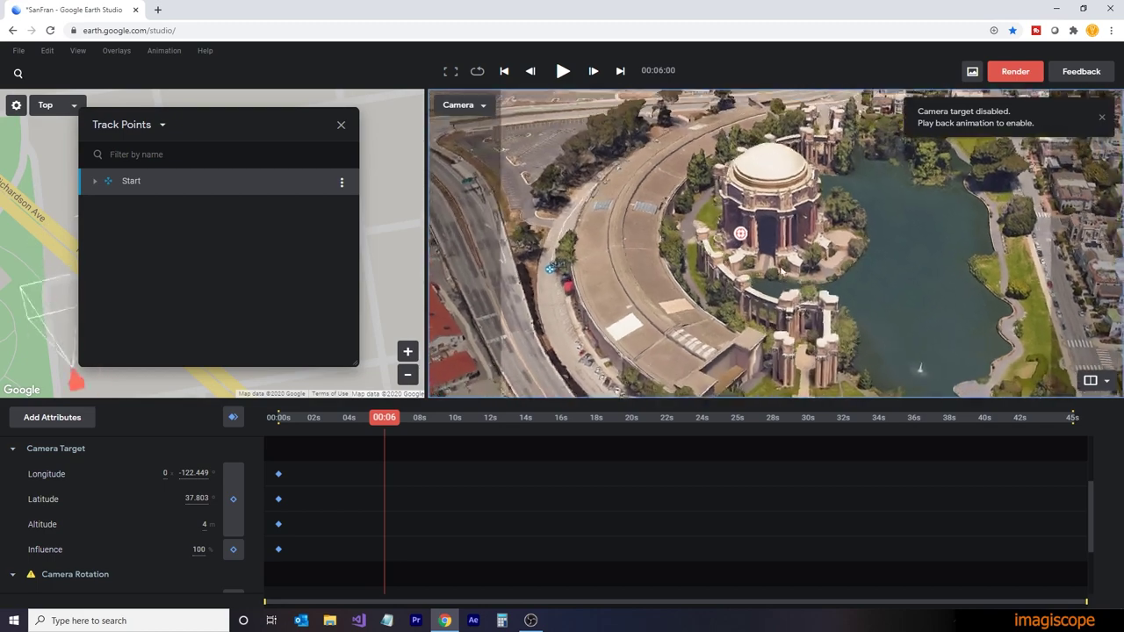
scroll(783, 272, down, 3)
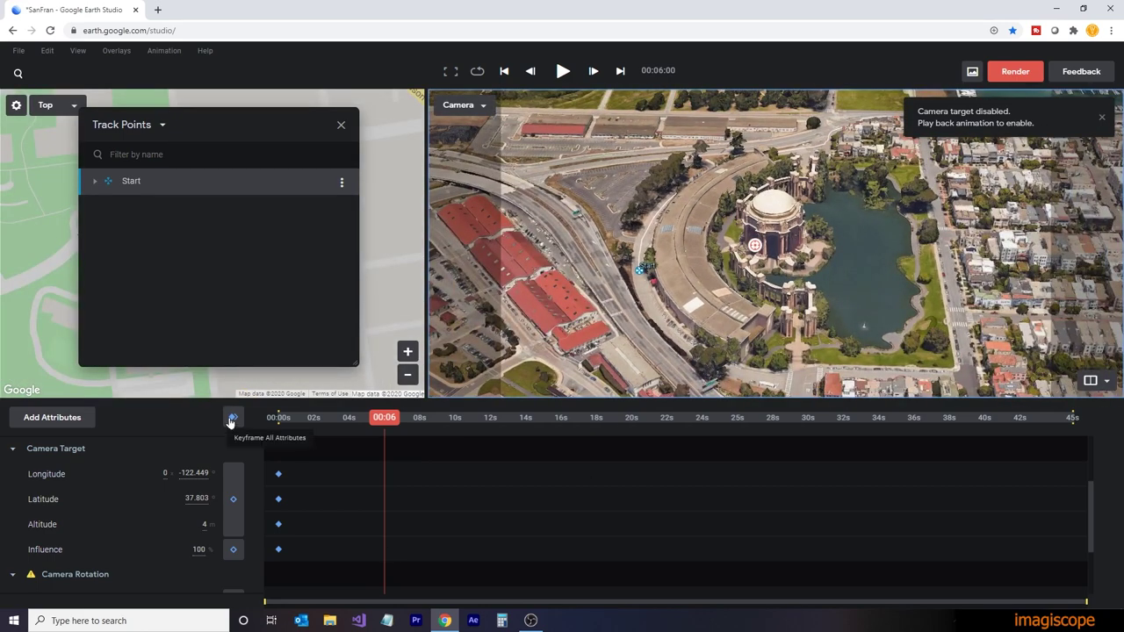
drag(874, 291, 883, 322)
Keyframe the camera at 00:10:17 and 00:15:25, moving its view and target along the route to the waterfront by the marina.
click(425, 417)
click(464, 418)
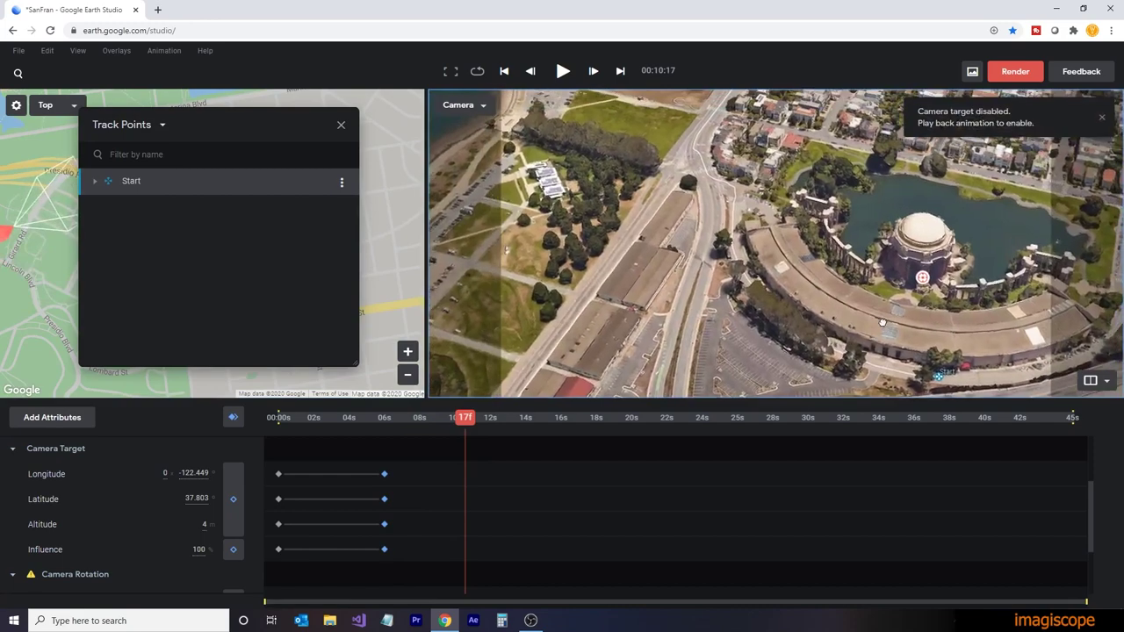
right_click(708, 180)
click(730, 196)
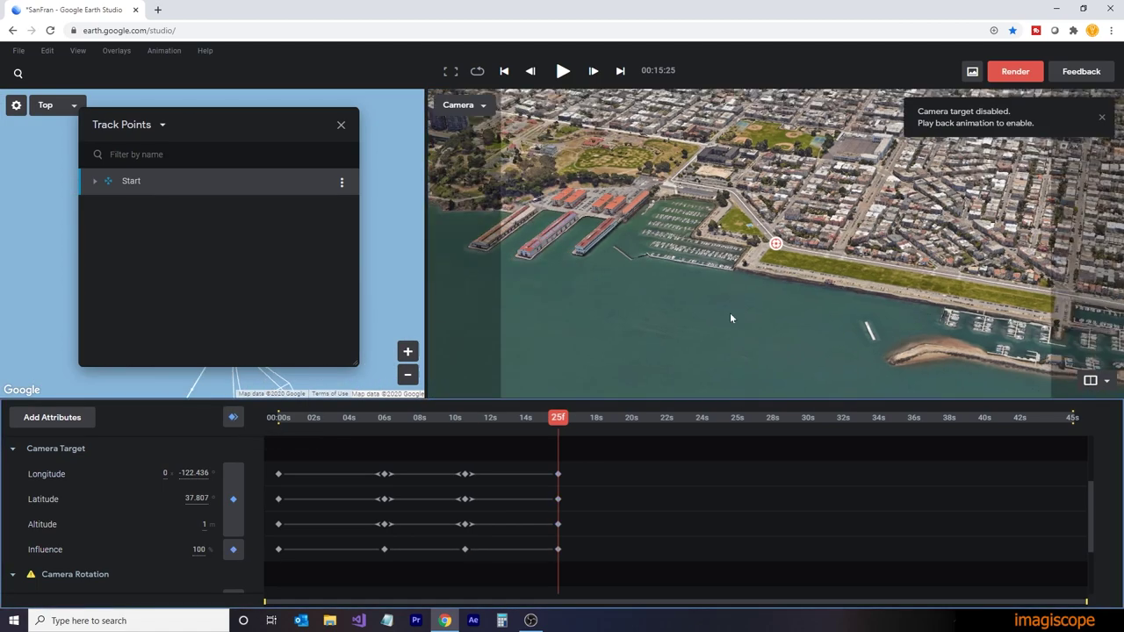
Keyframe the camera and its target farther along the route at 00:20:12, 00:24:26 and 00:30:00, ending below the hilltop tower.
drag(730, 313, 785, 301)
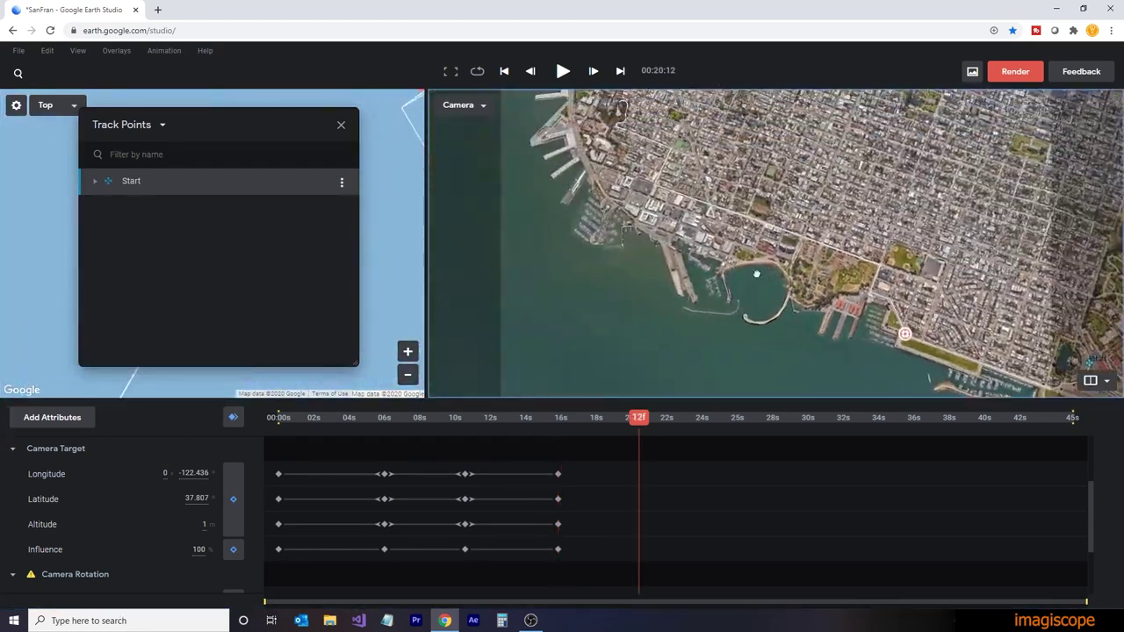
drag(717, 236, 735, 257)
click(233, 418)
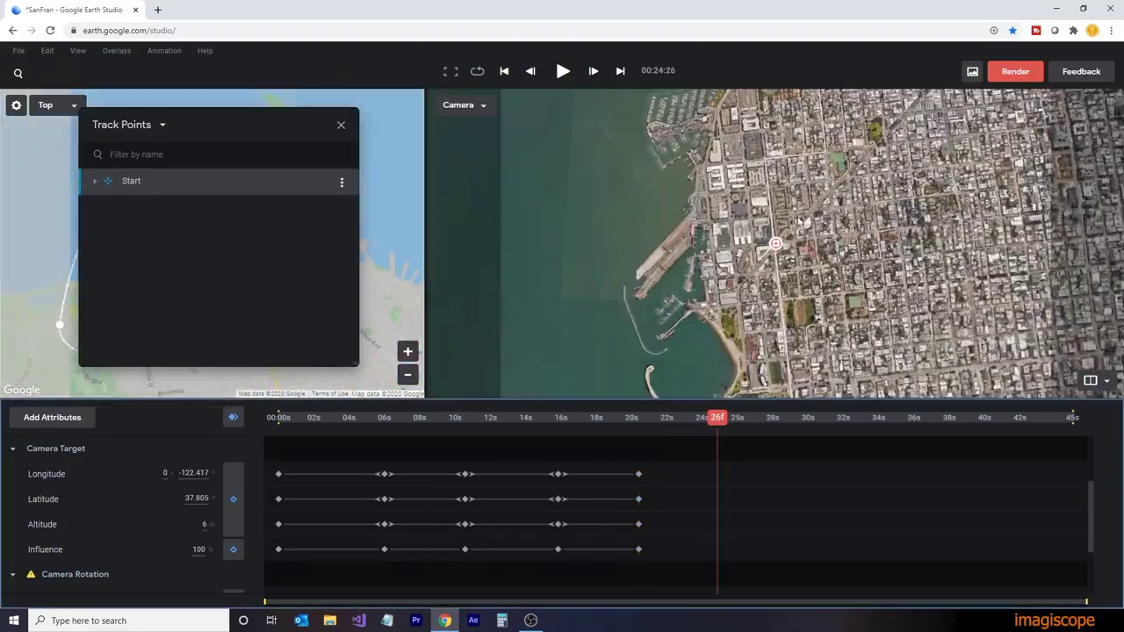
drag(801, 223, 804, 244)
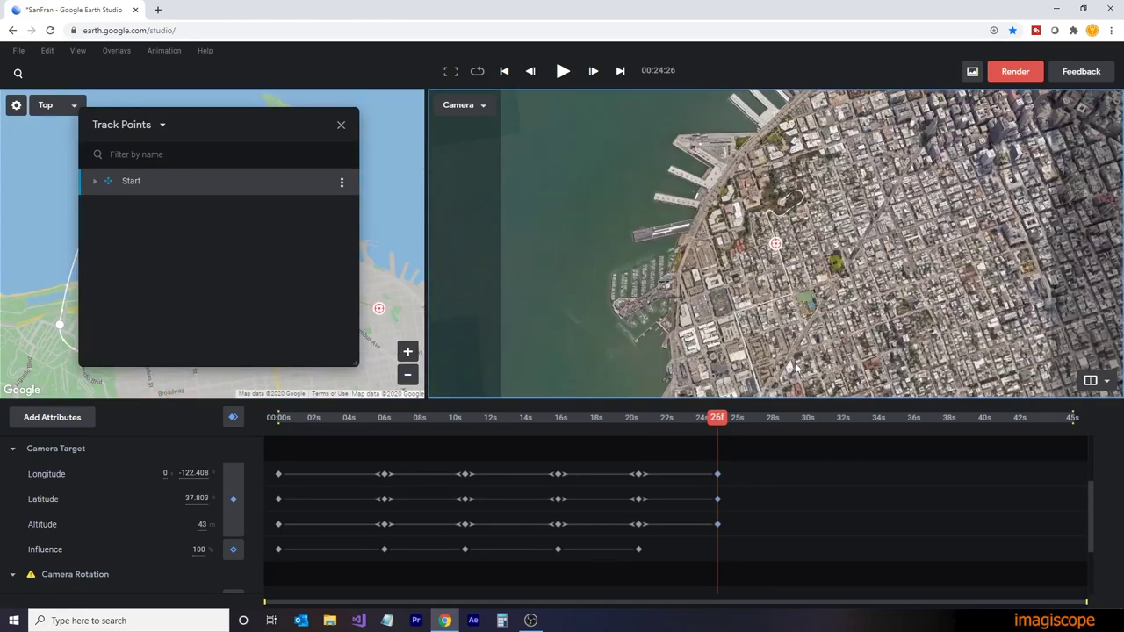
drag(801, 223, 807, 266)
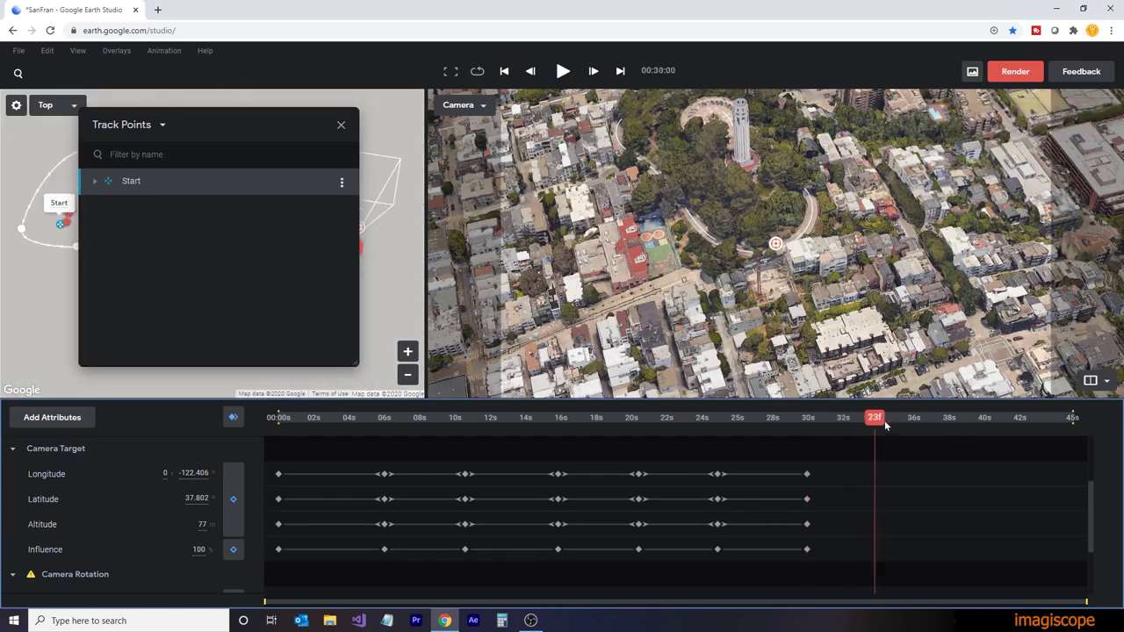
Set the camera target on the hilltop tower and keyframe all attributes at 00:34:24.
click(891, 421)
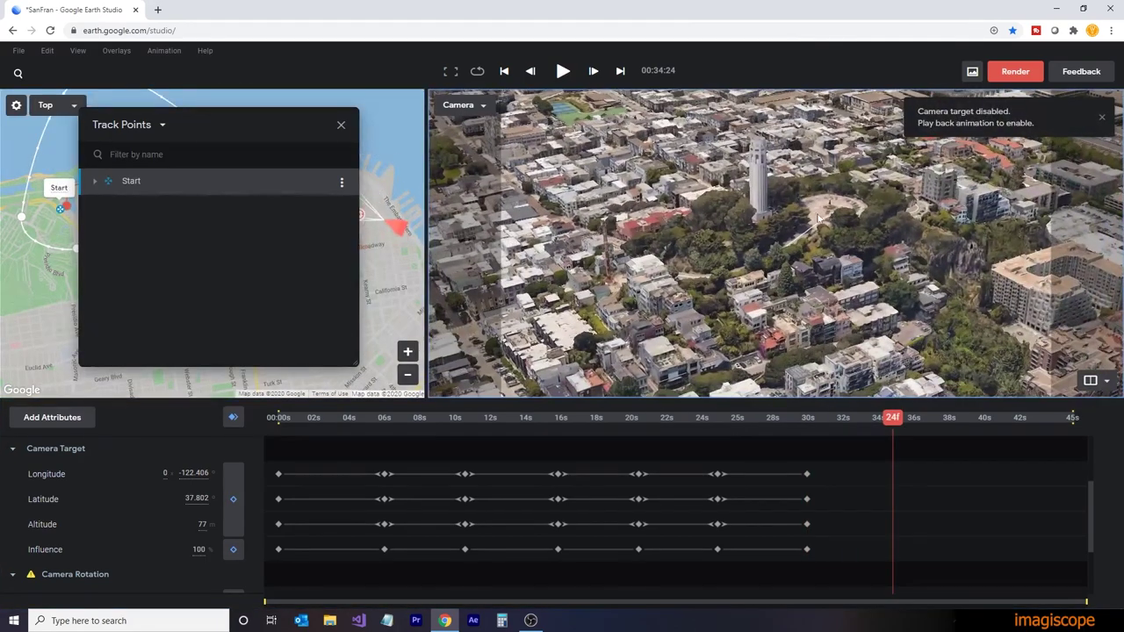
right_click(783, 211)
click(784, 210)
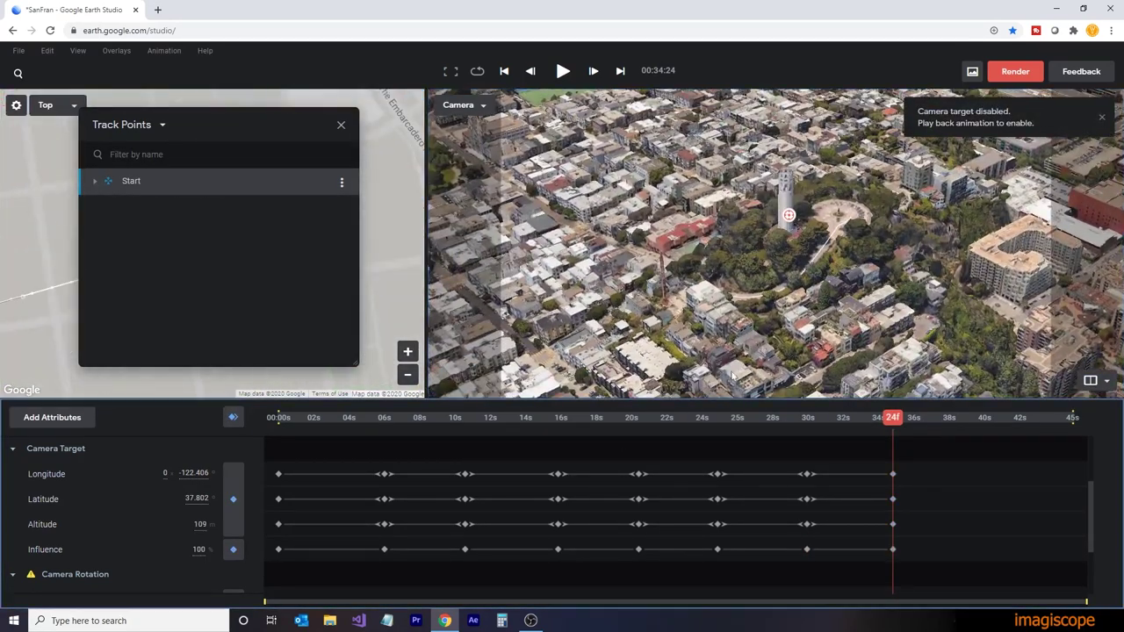
Keyframe a low camera view past the hilltop tower and shift those final keyframes to about 44 s.
click(984, 418)
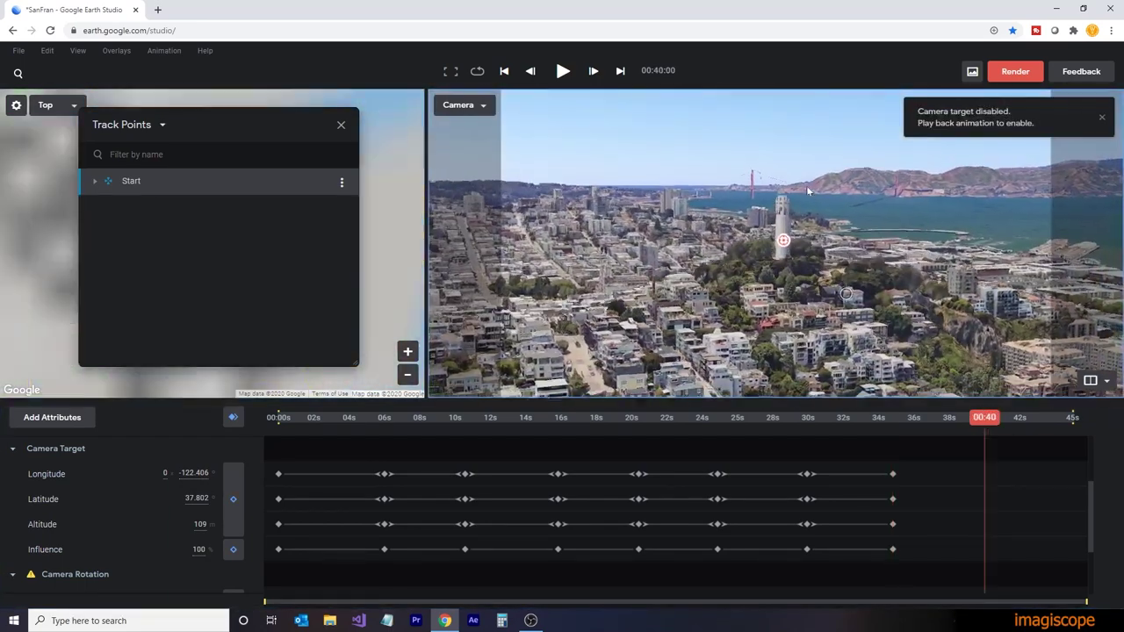
scroll(1013, 513, down, 3)
drag(985, 580, 1057, 585)
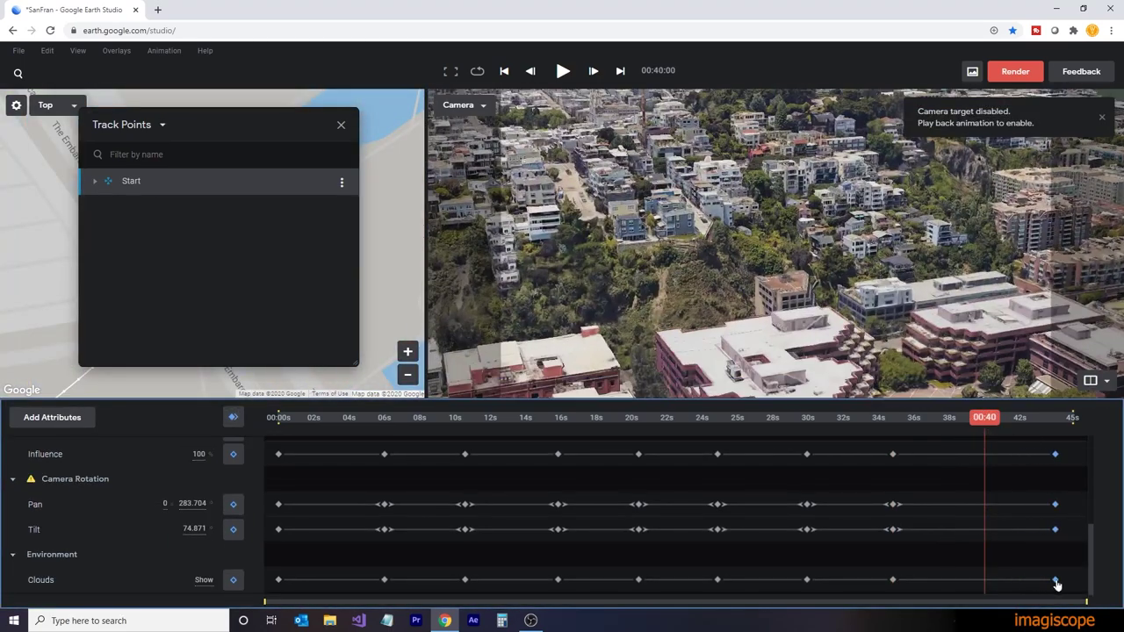
Play back the camera flight from the start to review its movement along the route.
scroll(1090, 540, up, 5)
drag(984, 525, 1057, 525)
click(563, 70)
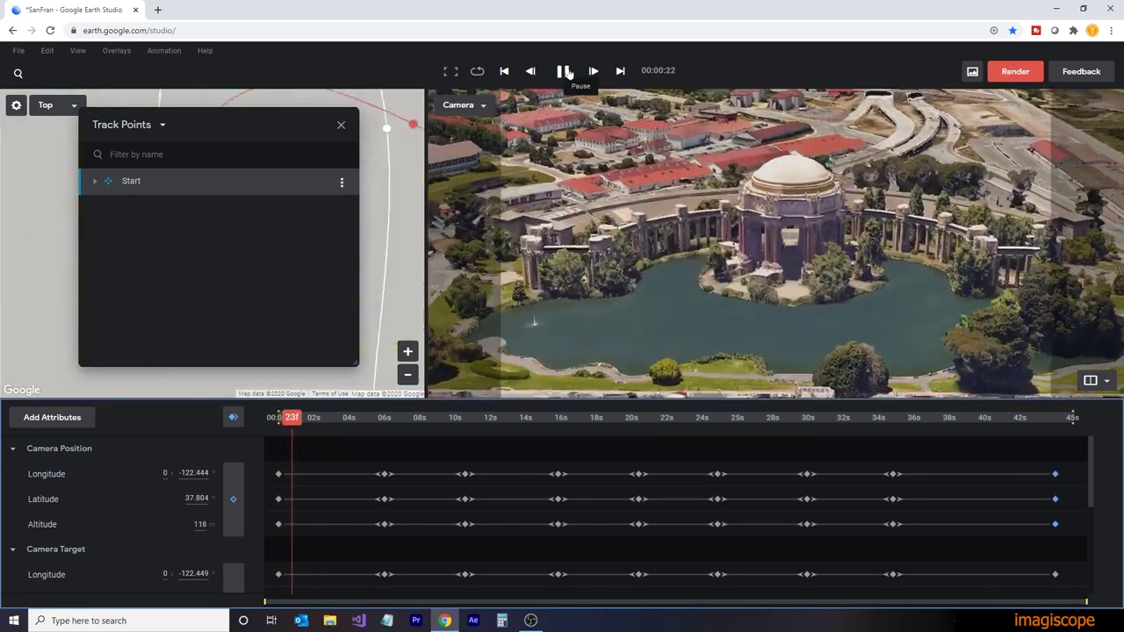
click(563, 71)
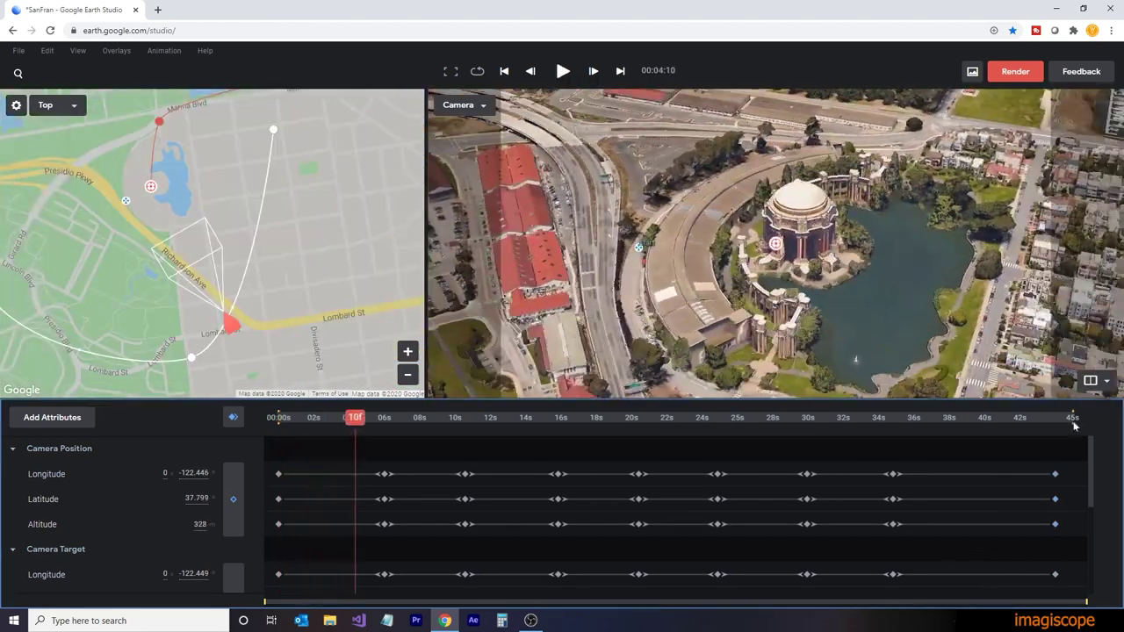
key(space)
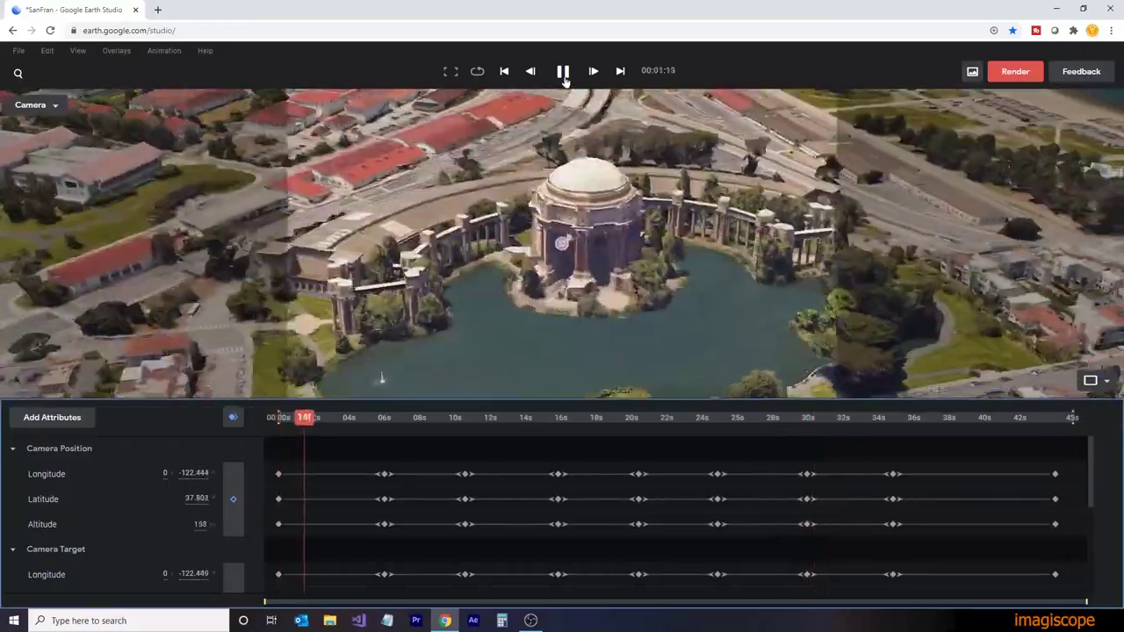
key(space)
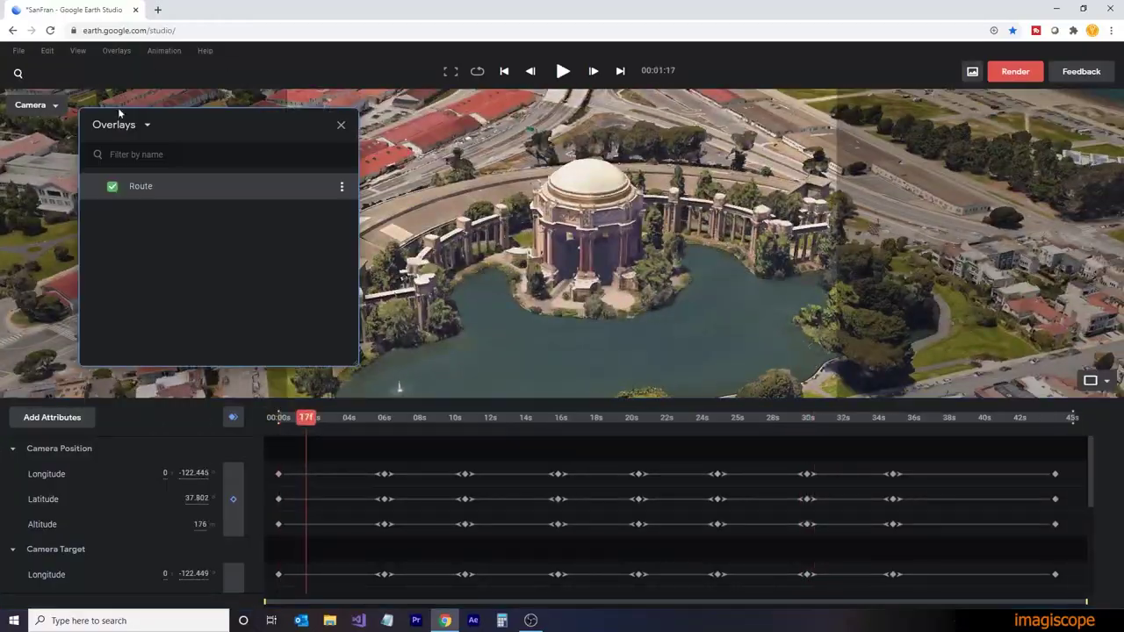
Close the Overlays list and add the Time attribute to the Environment group.
click(341, 126)
click(52, 417)
click(21, 553)
click(50, 416)
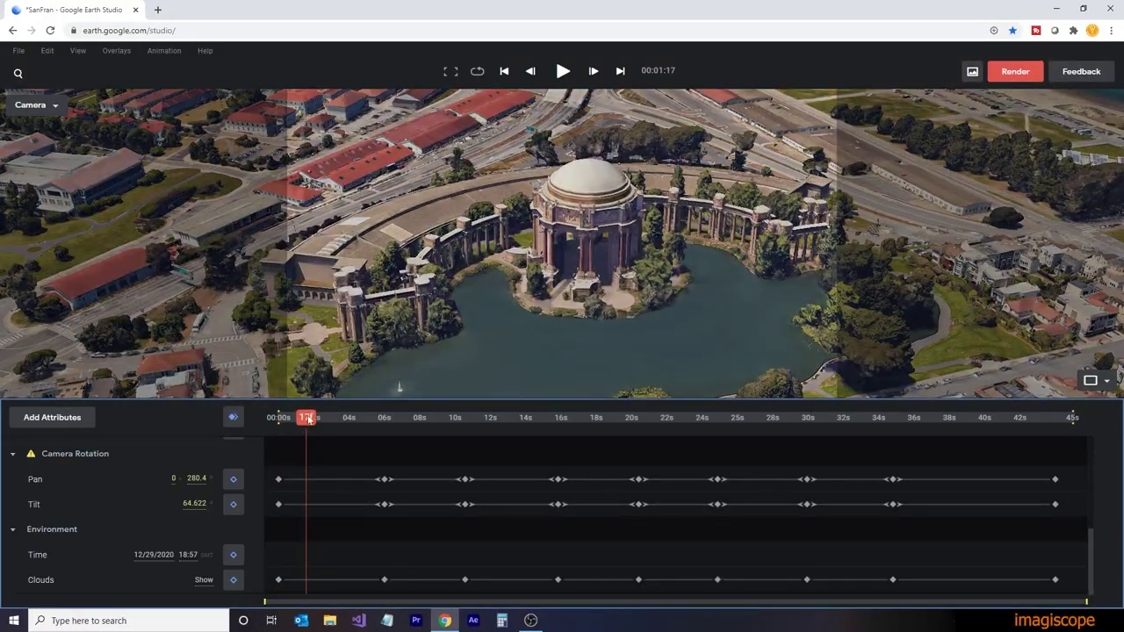
At the final keyframes near 44 s, keyframe the Environment time at 12/30/2020 00:35 for a sunset look.
click(558, 475)
drag(558, 474, 1056, 420)
drag(188, 554, 293, 569)
Keyframe an earlier, daylight Environment time on the first frame and scrub through the animation to check the lighting.
key(Home)
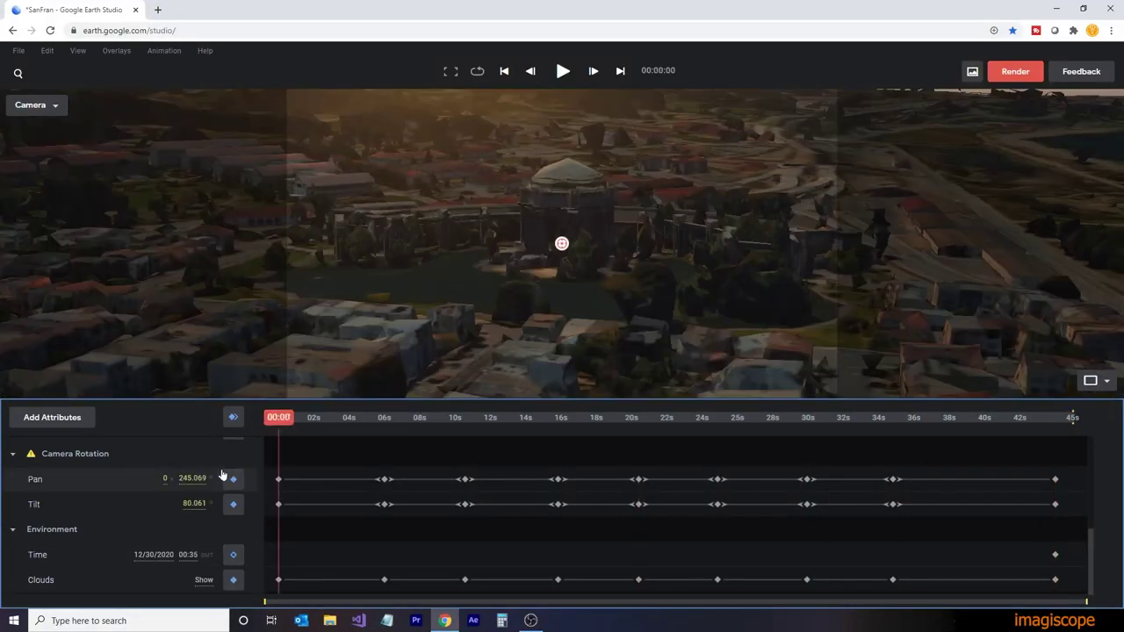
drag(188, 555, 141, 557)
drag(351, 435, 1075, 437)
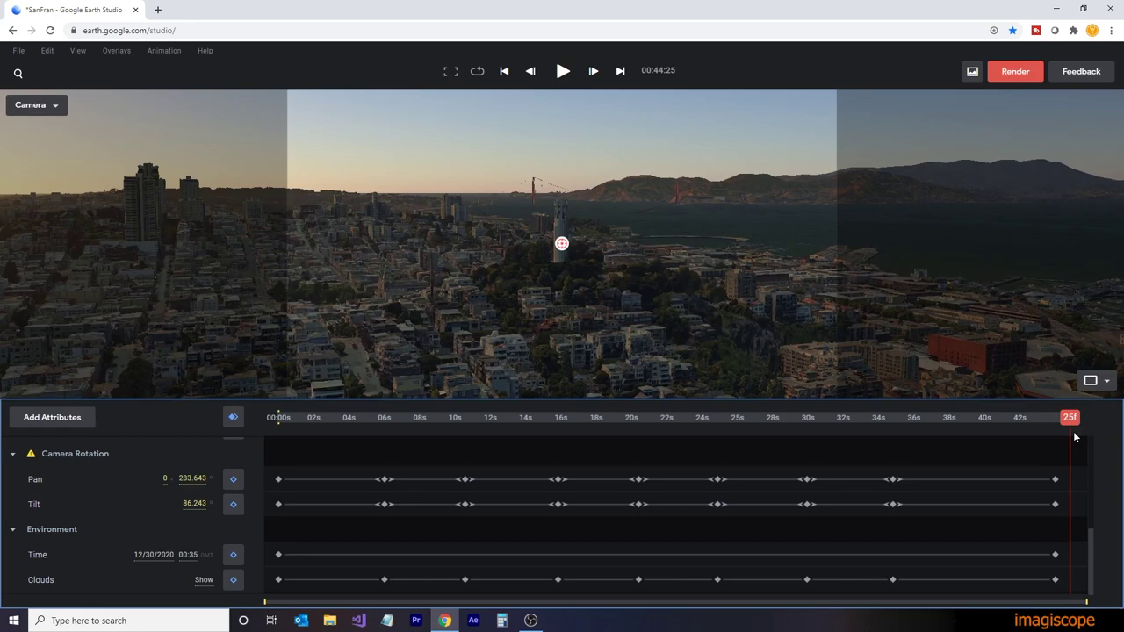
Open the render settings, try the MP4 cloud video at 3840 × 2160, and return to the local JPEG image sequence.
click(1018, 72)
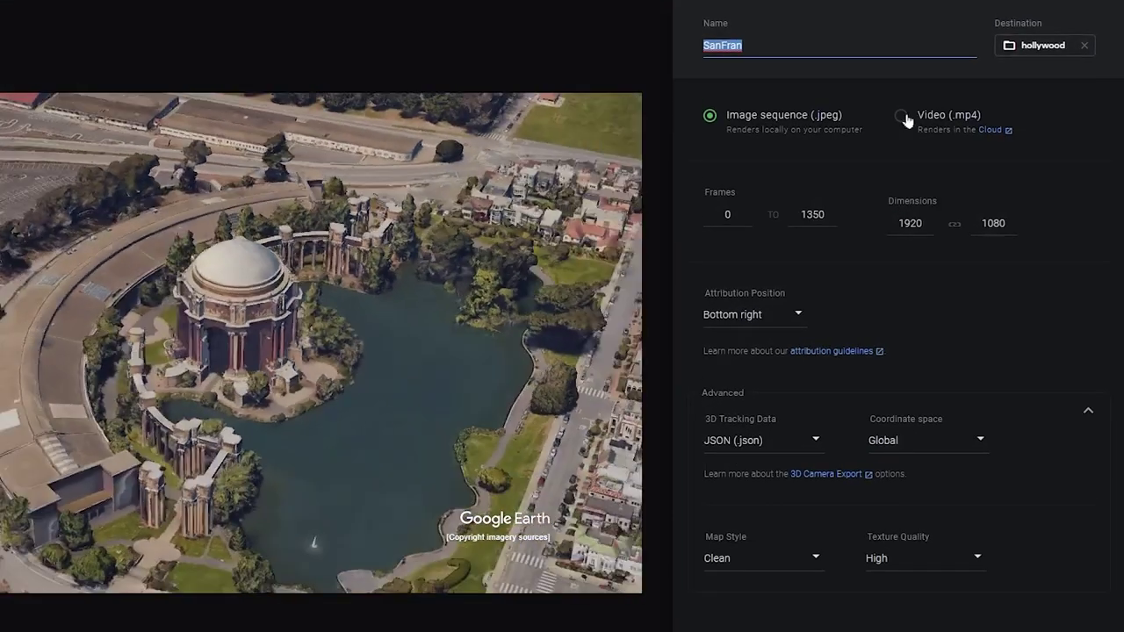
click(902, 115)
double_click(994, 223)
text(2160)
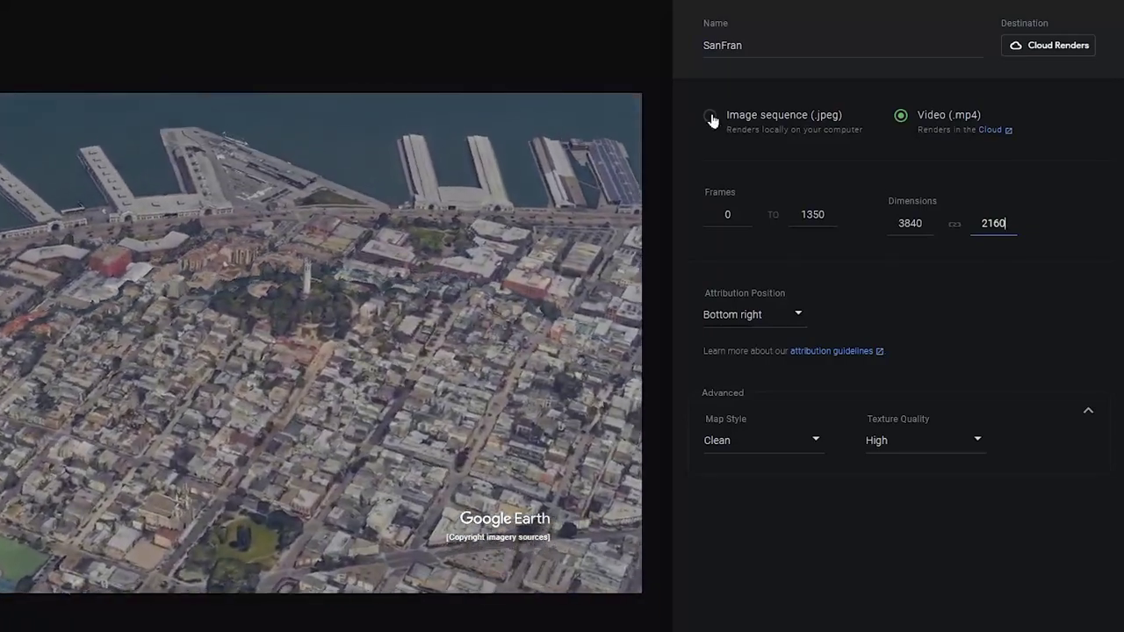
click(710, 117)
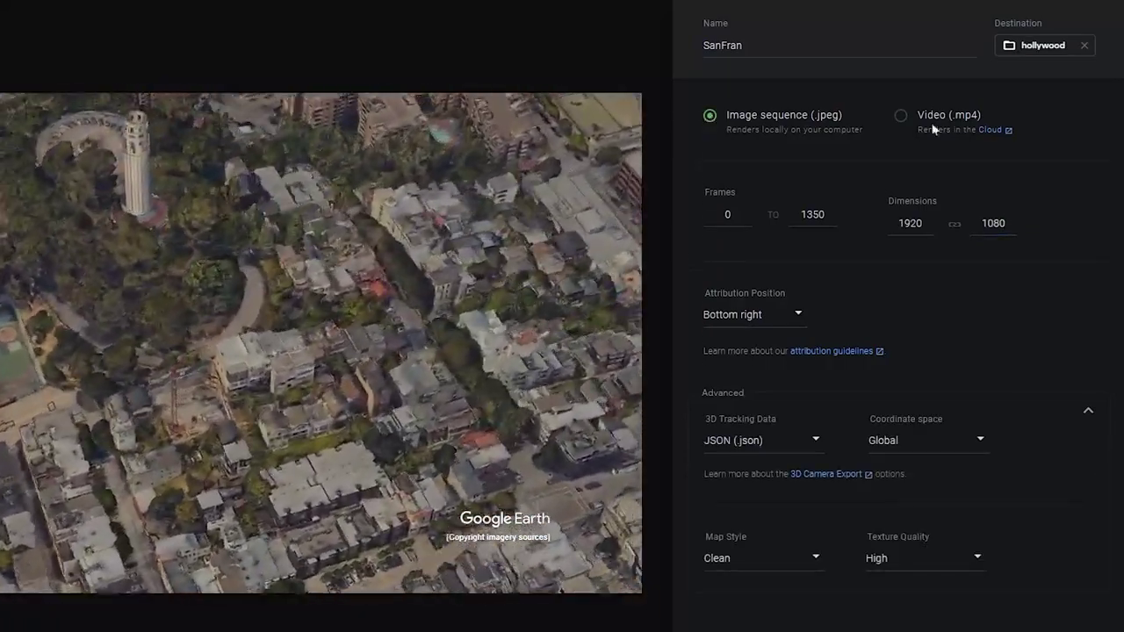
Set the render destination to the SanFran folder and start rendering the image sequence with JSON 3D tracking data.
click(1043, 45)
click(292, 291)
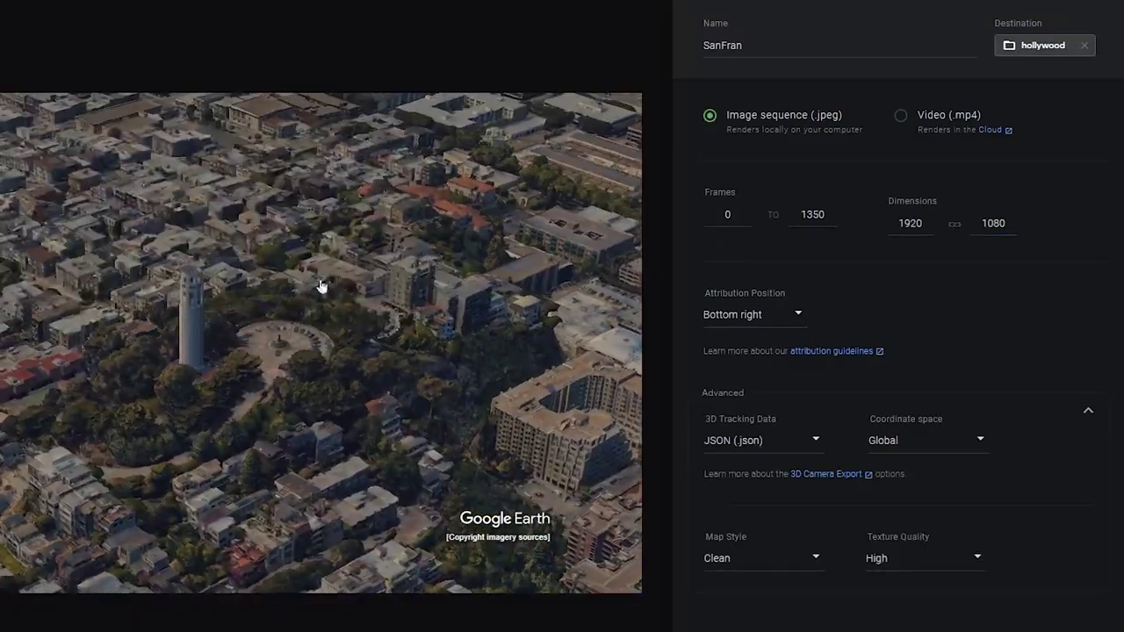
click(475, 56)
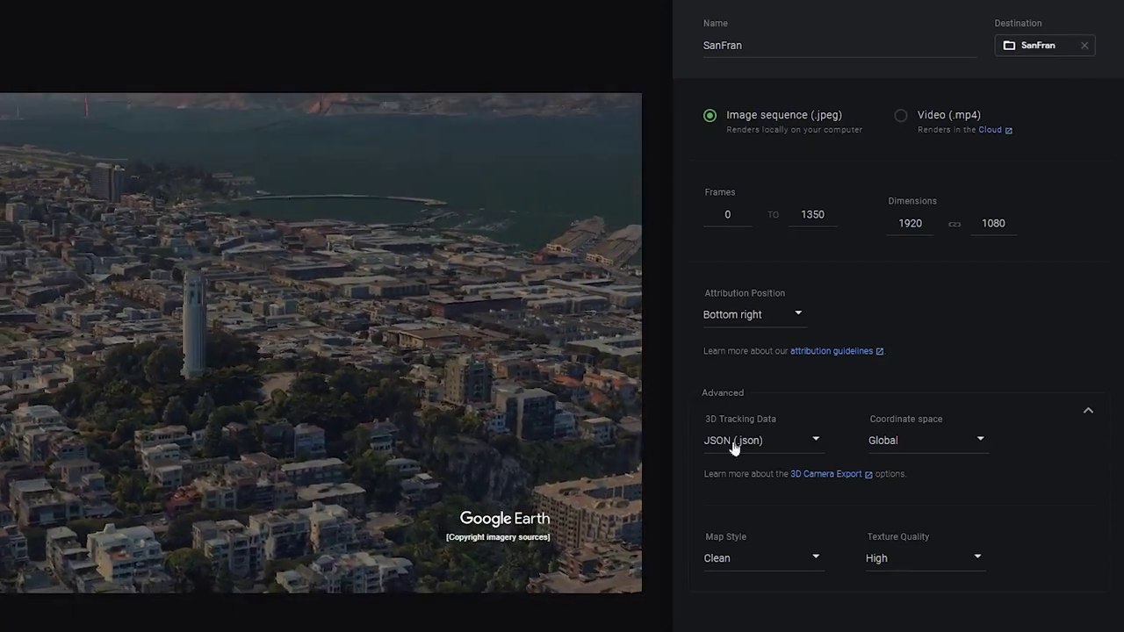
click(733, 447)
click(734, 447)
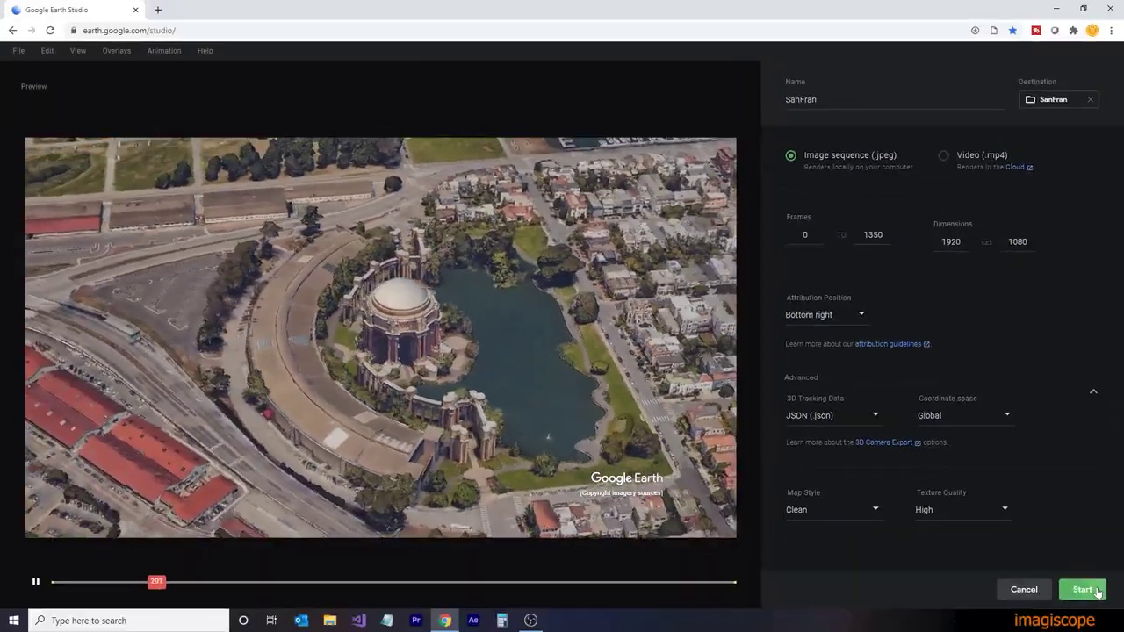
click(1097, 592)
click(589, 110)
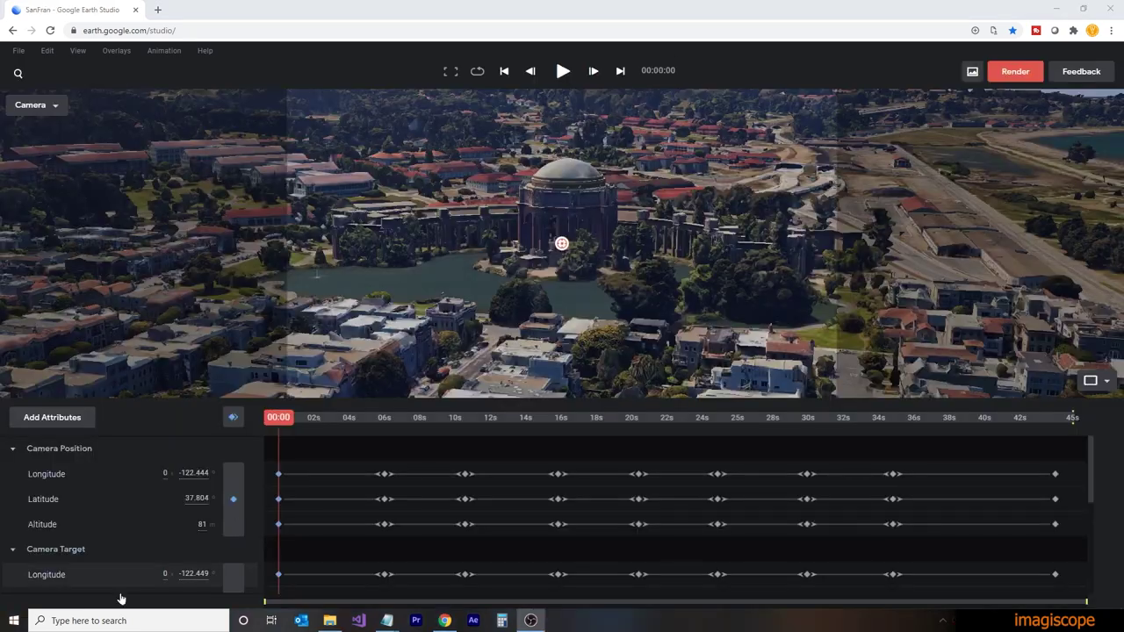
Launch Blender, delete the default cube and show the 3D viewport's sidebar.
click(128, 621)
text(ble)
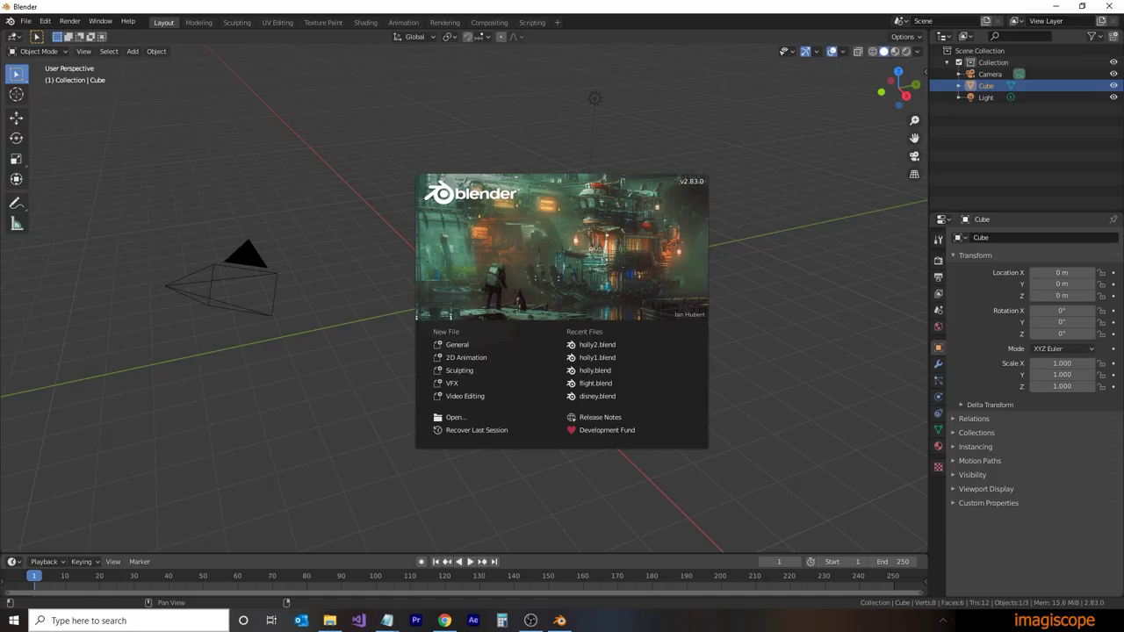
click(348, 311)
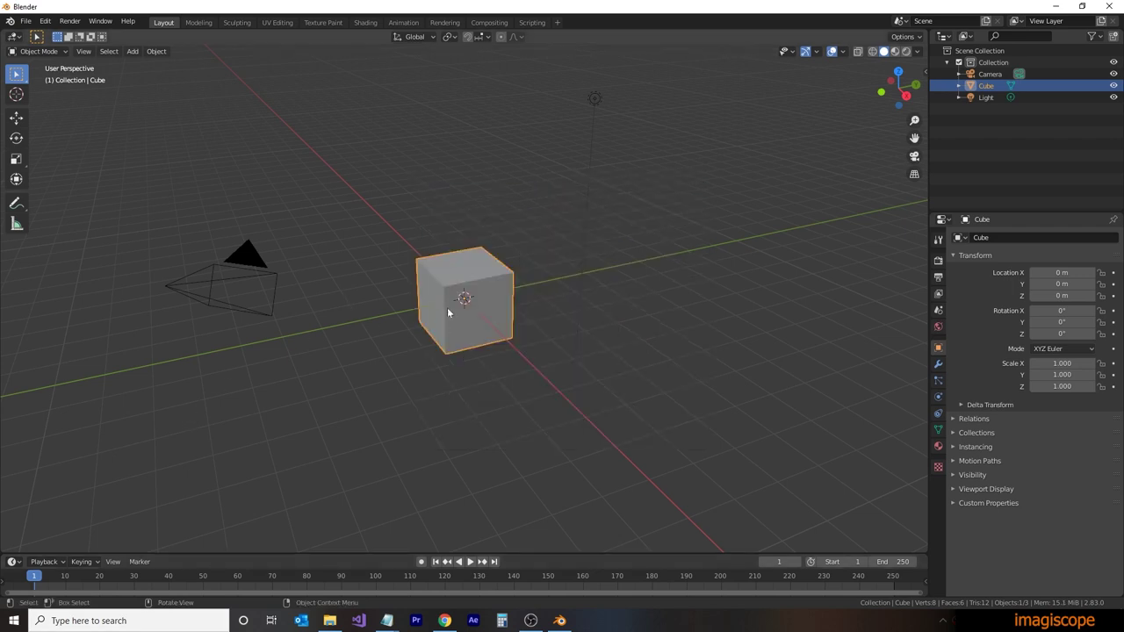
key(Delete)
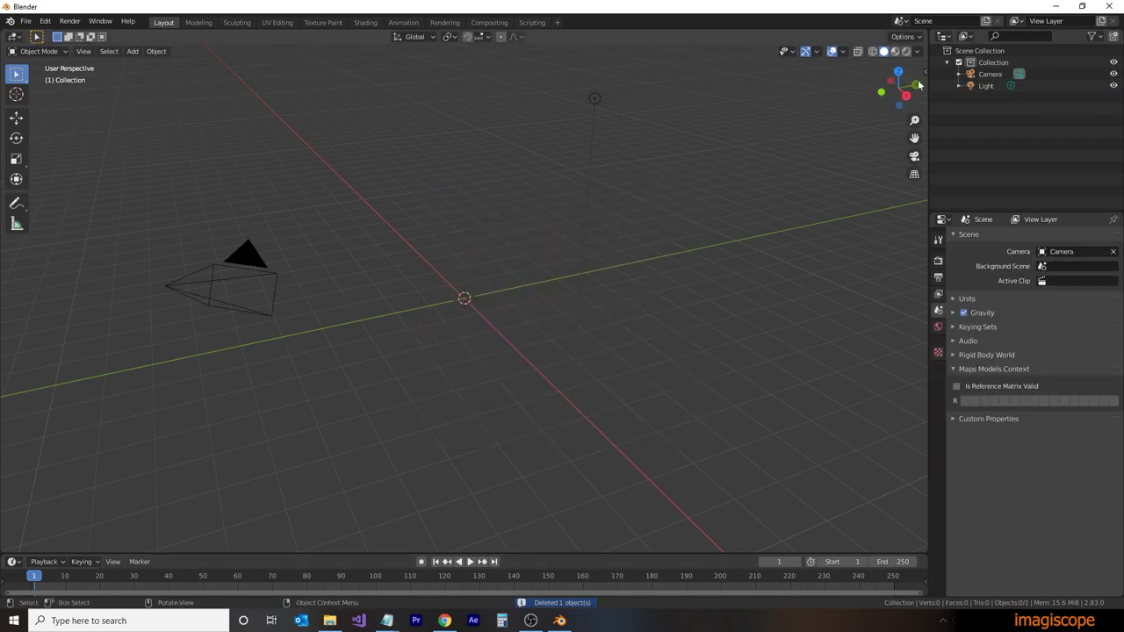
key(n)
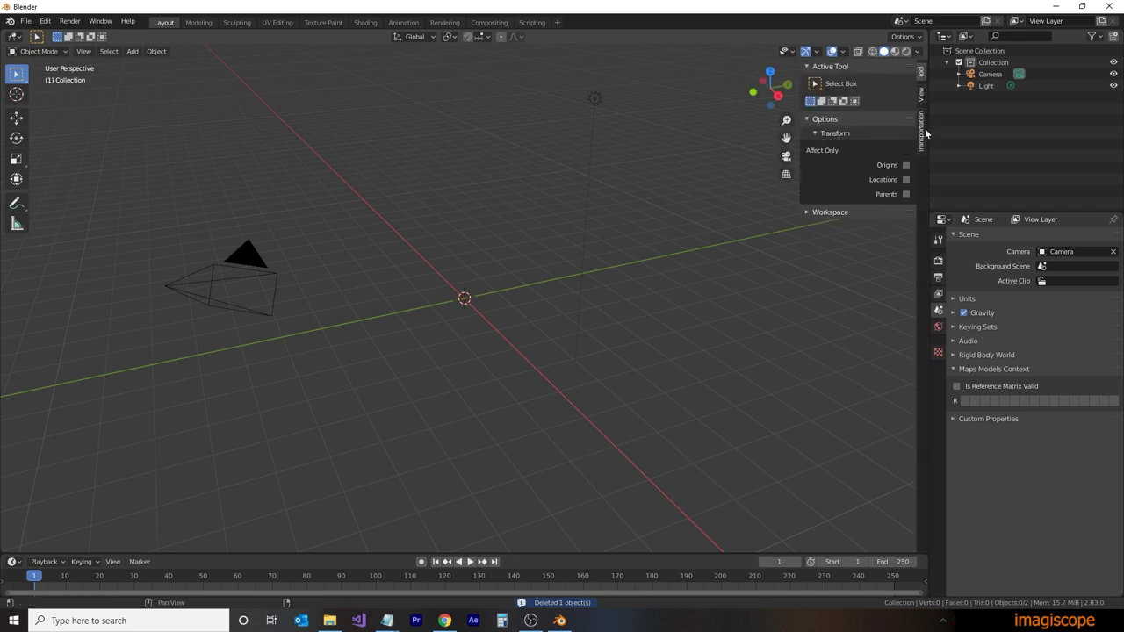
Install the add-on file GES_Panel.py from the GESImport folder through Blender's add-on preferences.
click(69, 21)
mouse_move(45, 21)
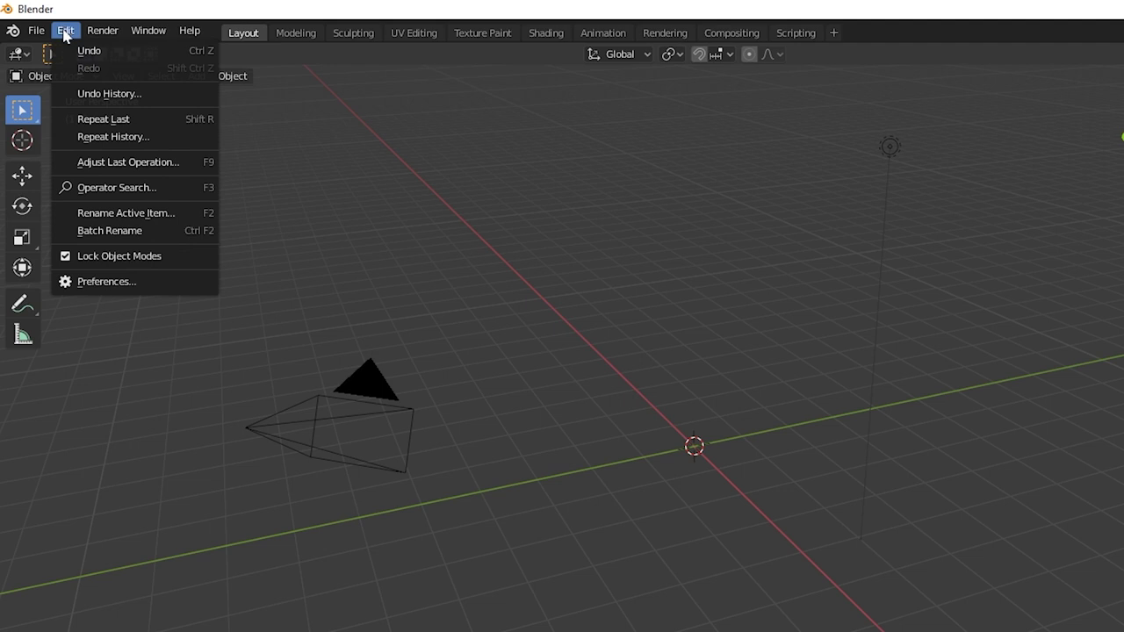
click(98, 282)
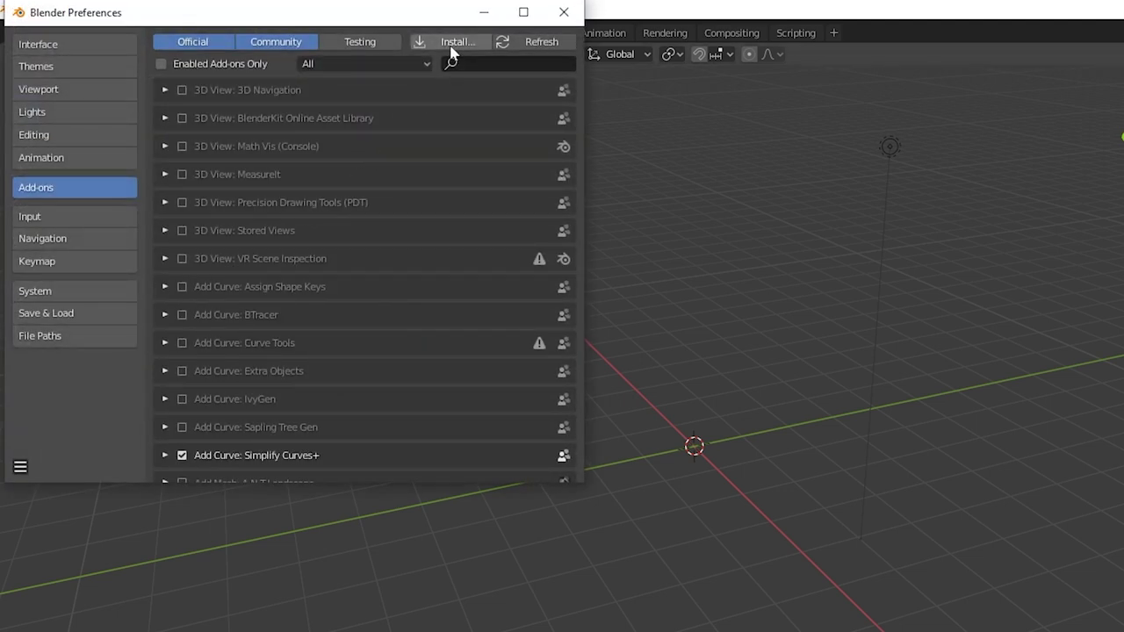
click(454, 43)
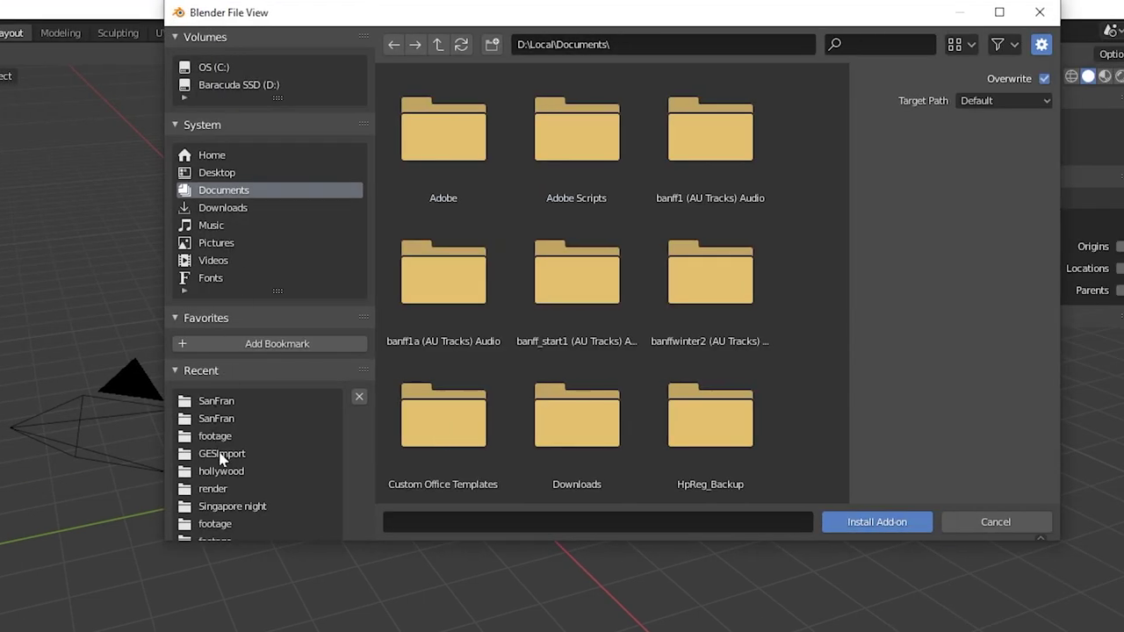
click(221, 455)
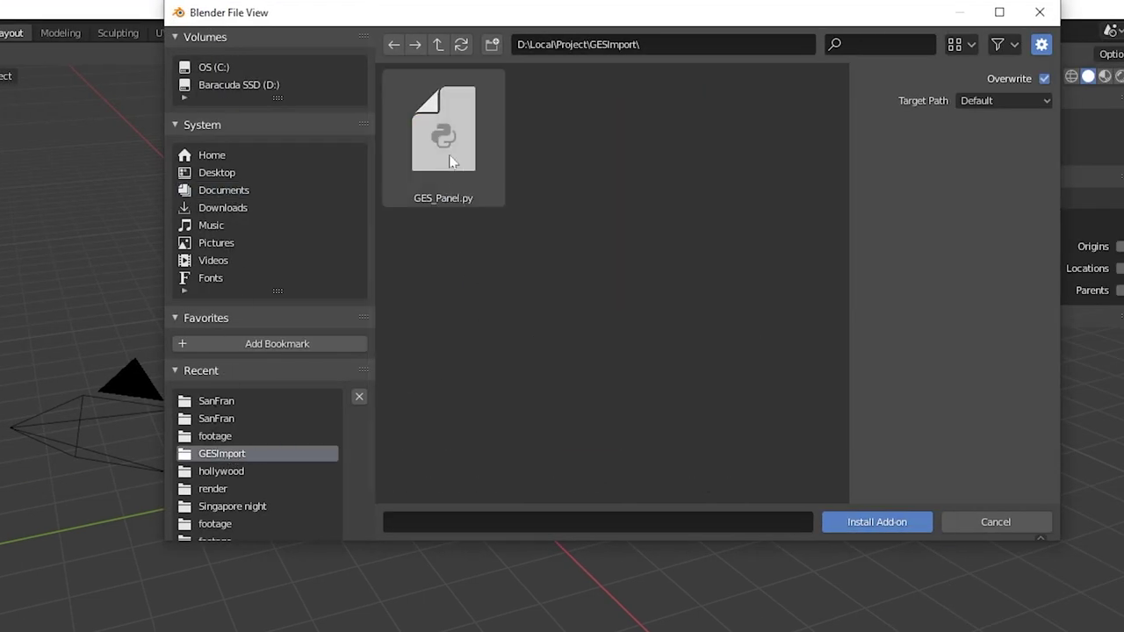
click(449, 158)
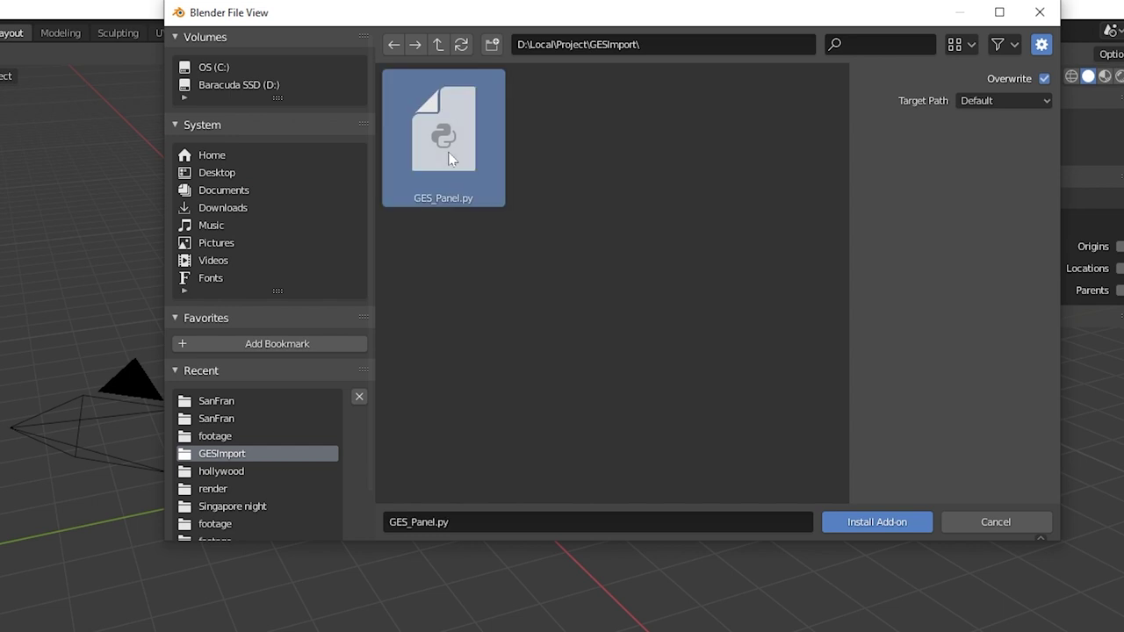
click(849, 524)
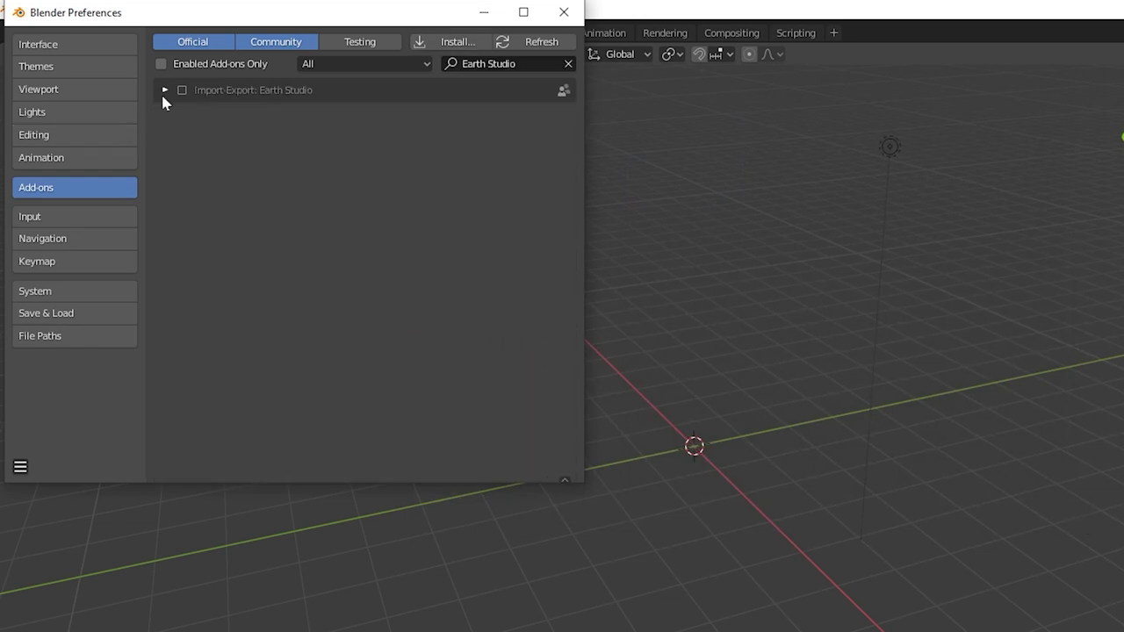
Expand the Import-Export: Earth Studio add-on's details, enable it, and close the preferences.
click(165, 91)
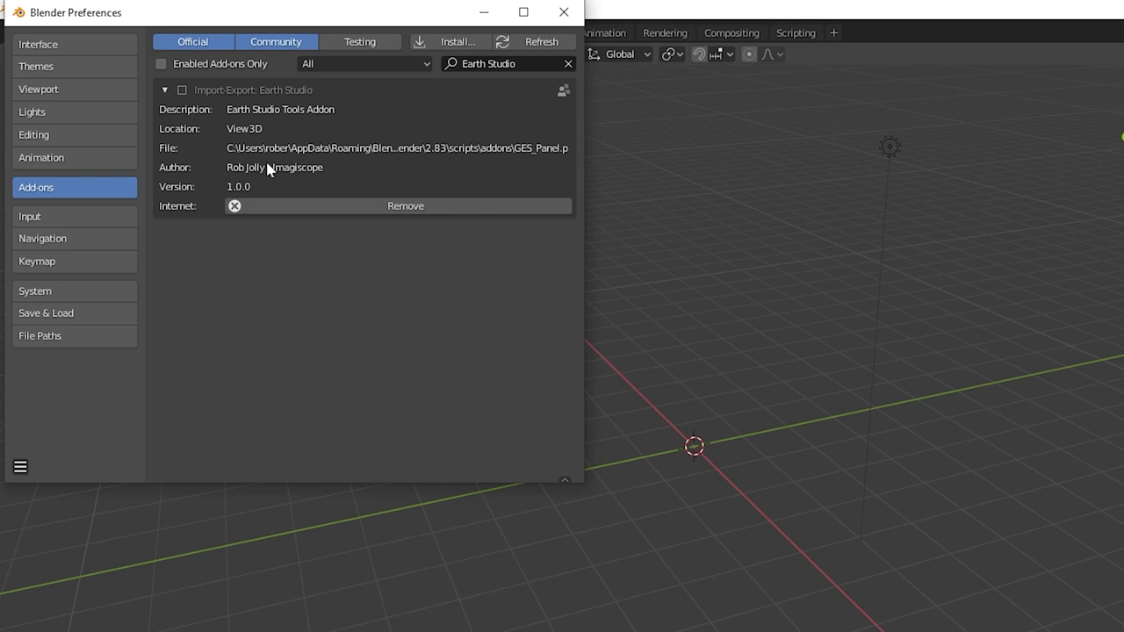
click(182, 90)
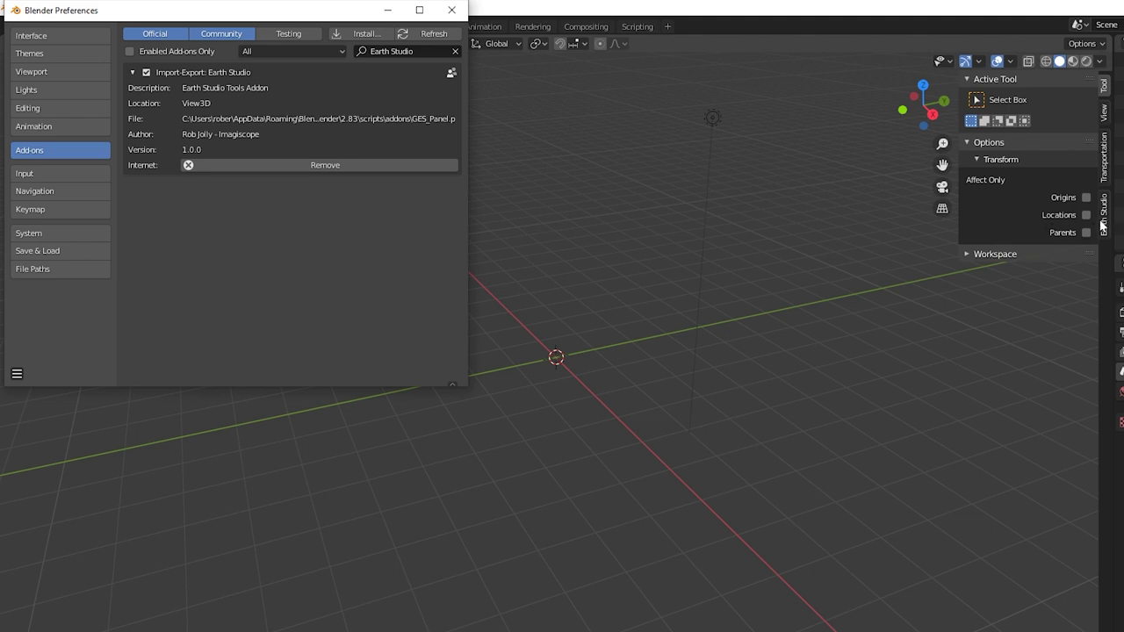
click(454, 13)
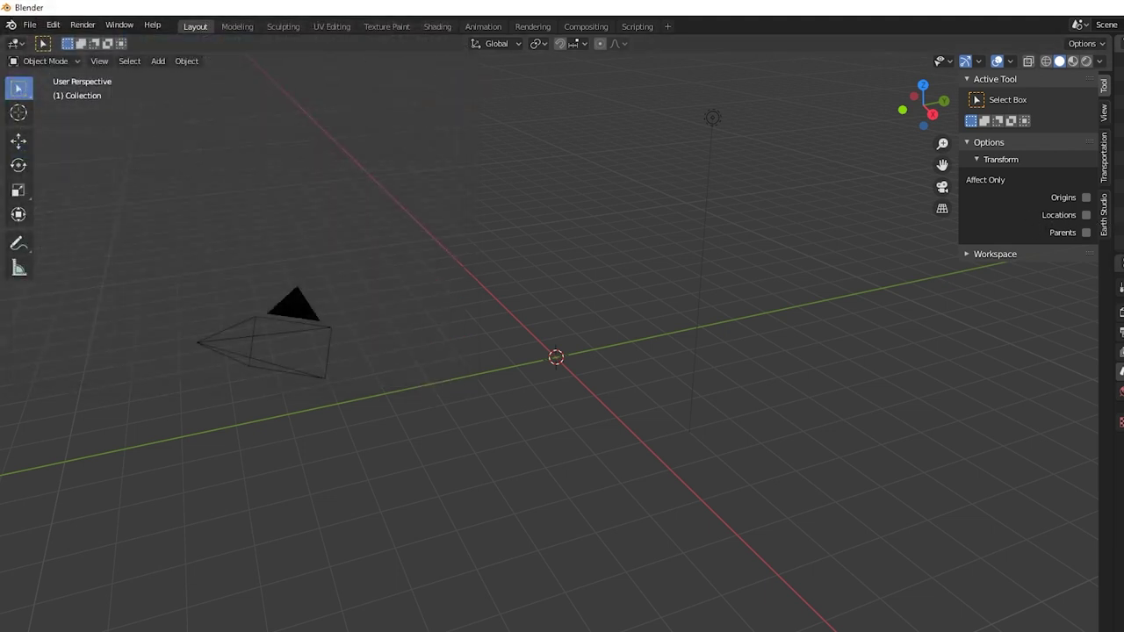
In the Earth Studio Import settings, choose SanFran_0000.jpeg from the SanFran footage folder as the footage.
click(1104, 219)
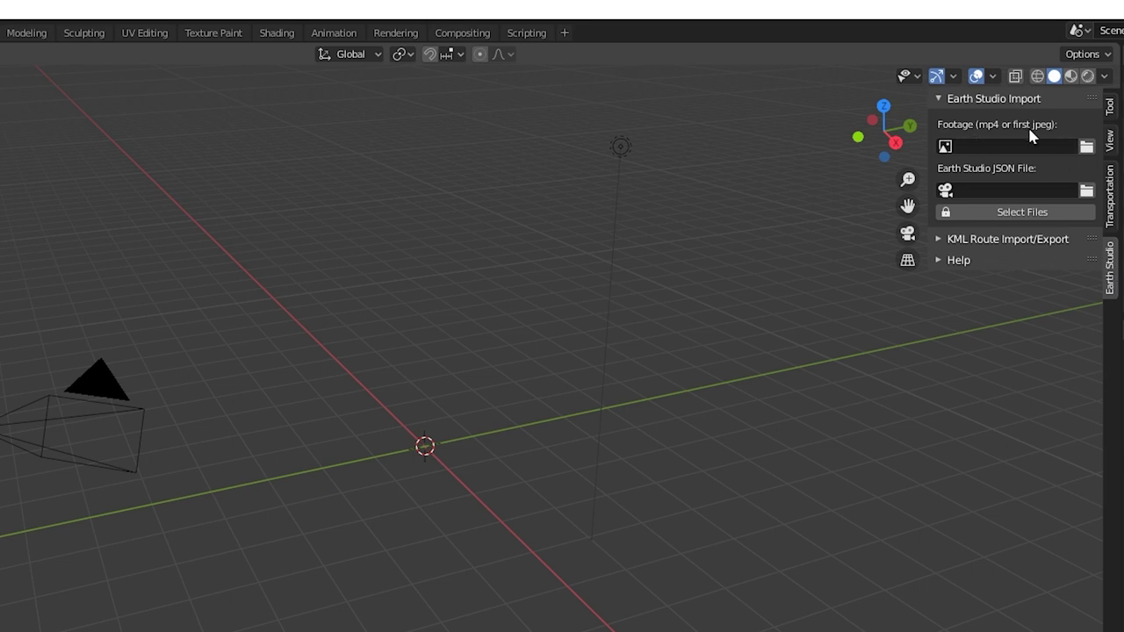
click(1087, 147)
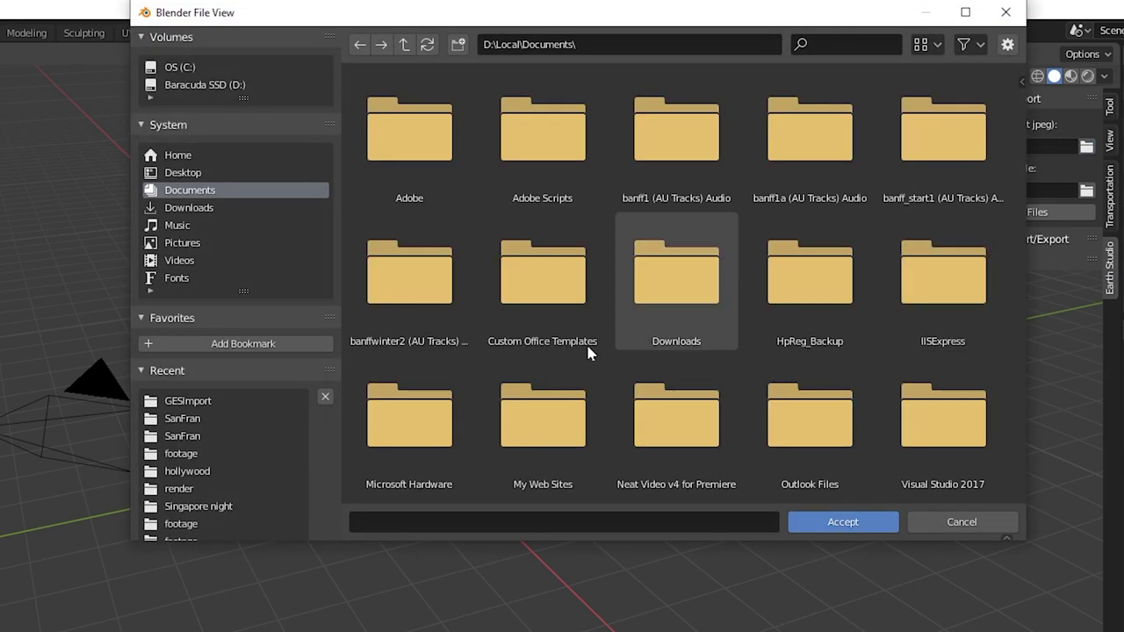
click(187, 422)
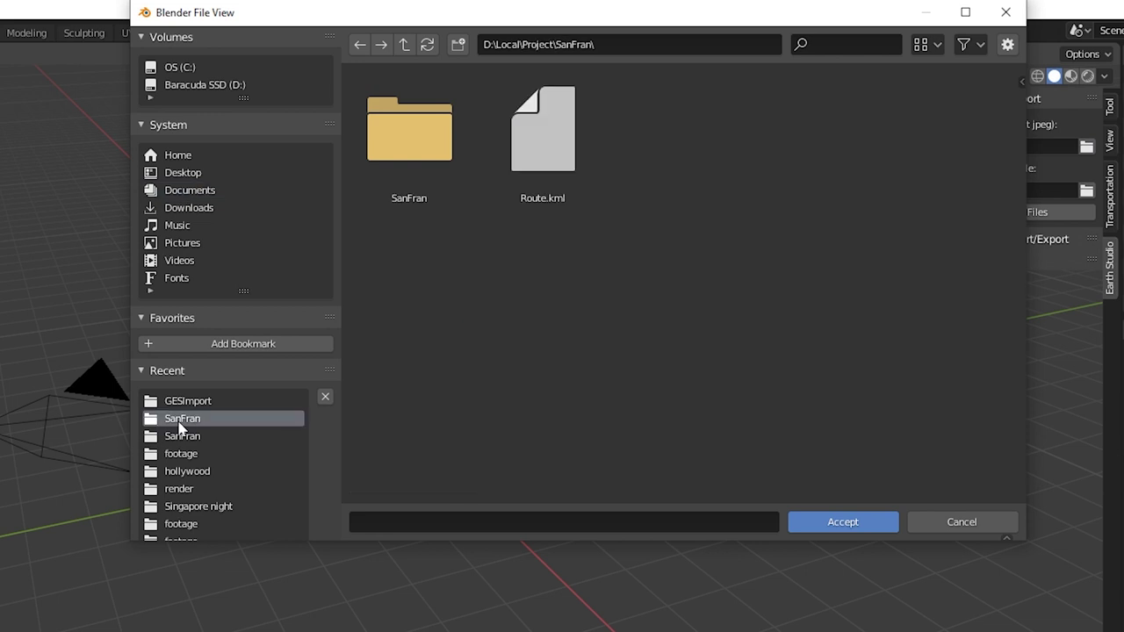
double_click(413, 159)
double_click(413, 159)
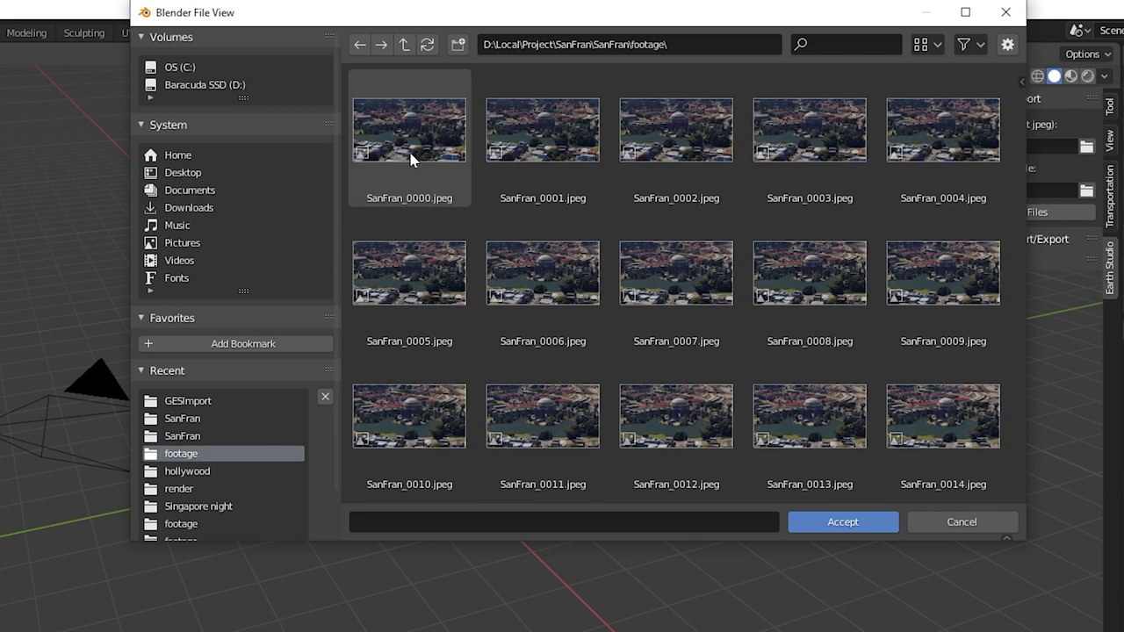
click(411, 159)
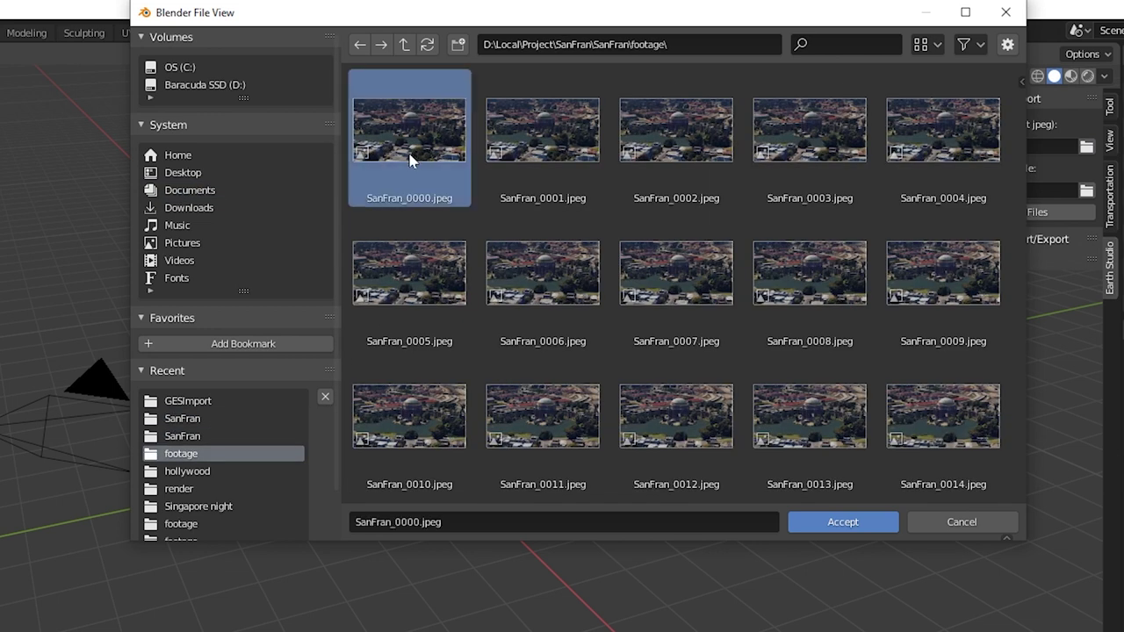
click(859, 533)
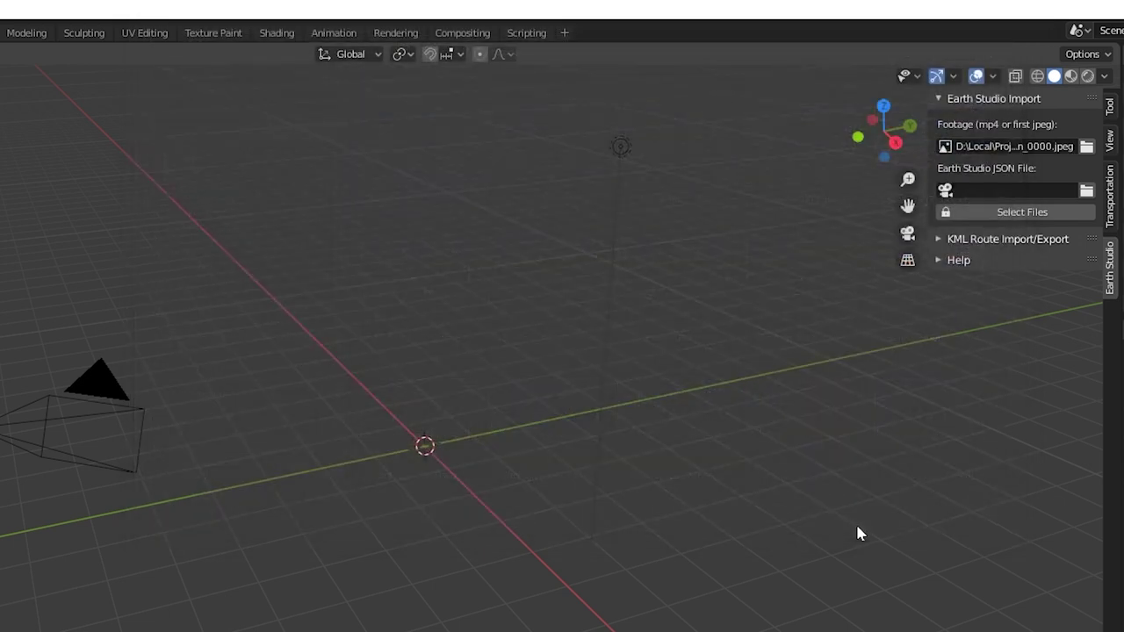
Choose SanFran.json from the SanFran project folder as the Earth Studio JSON file and import the Earth Studio scene.
click(1088, 191)
click(181, 402)
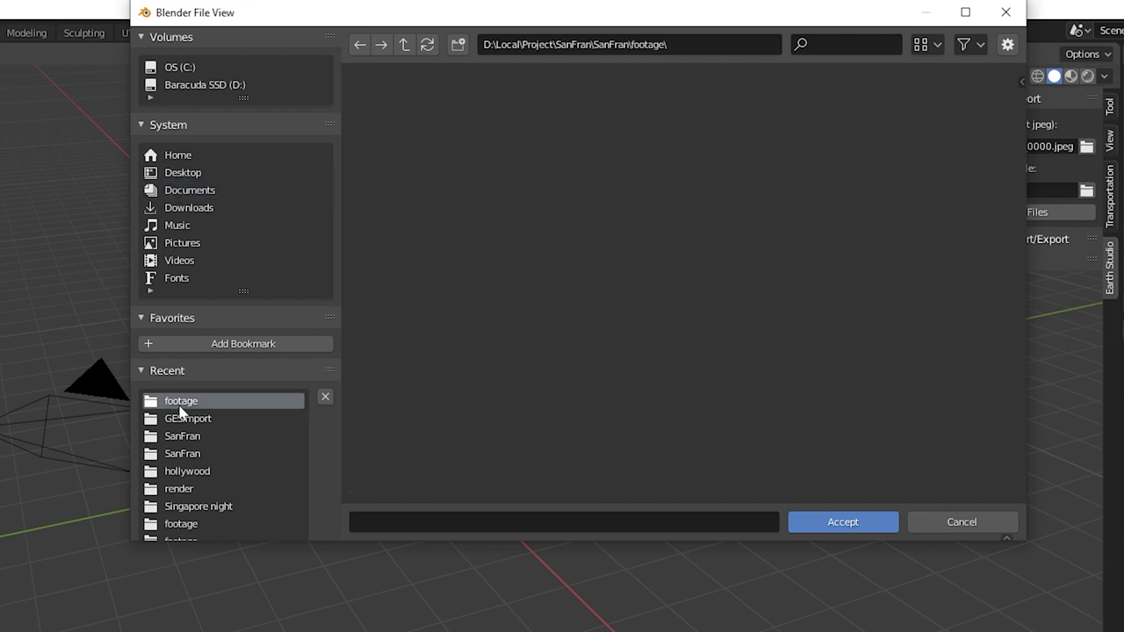
click(404, 44)
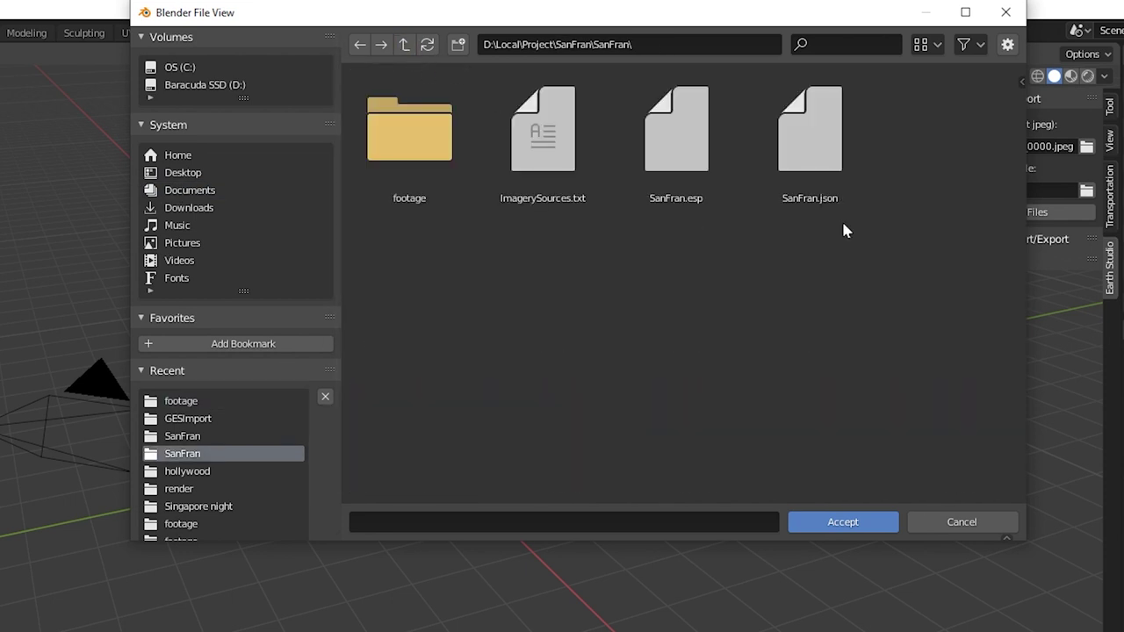
click(792, 165)
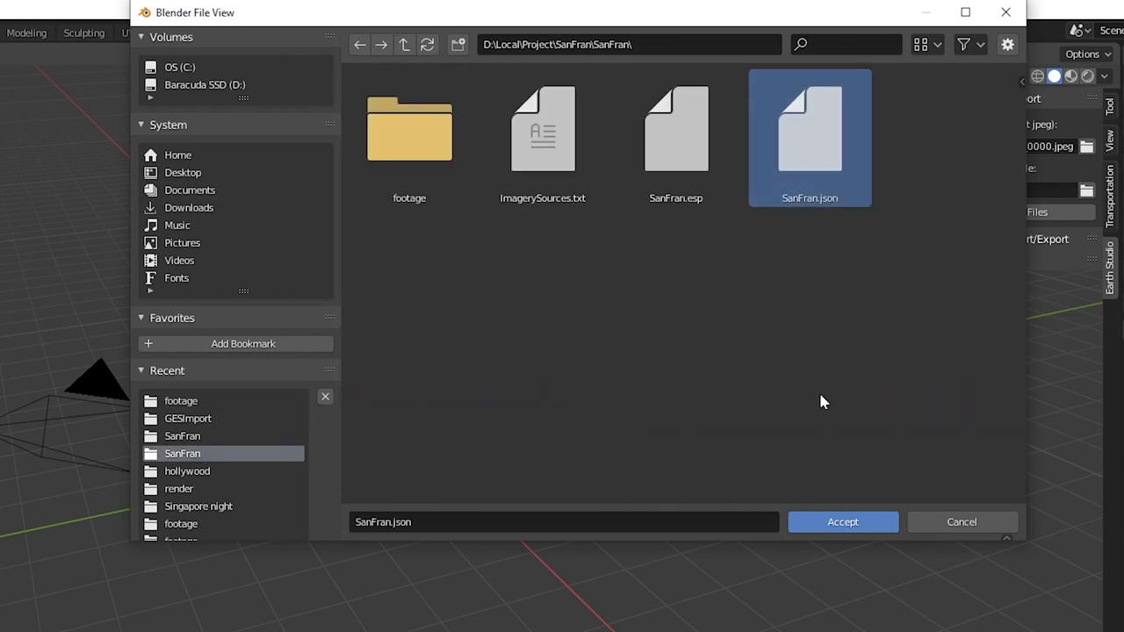
click(840, 526)
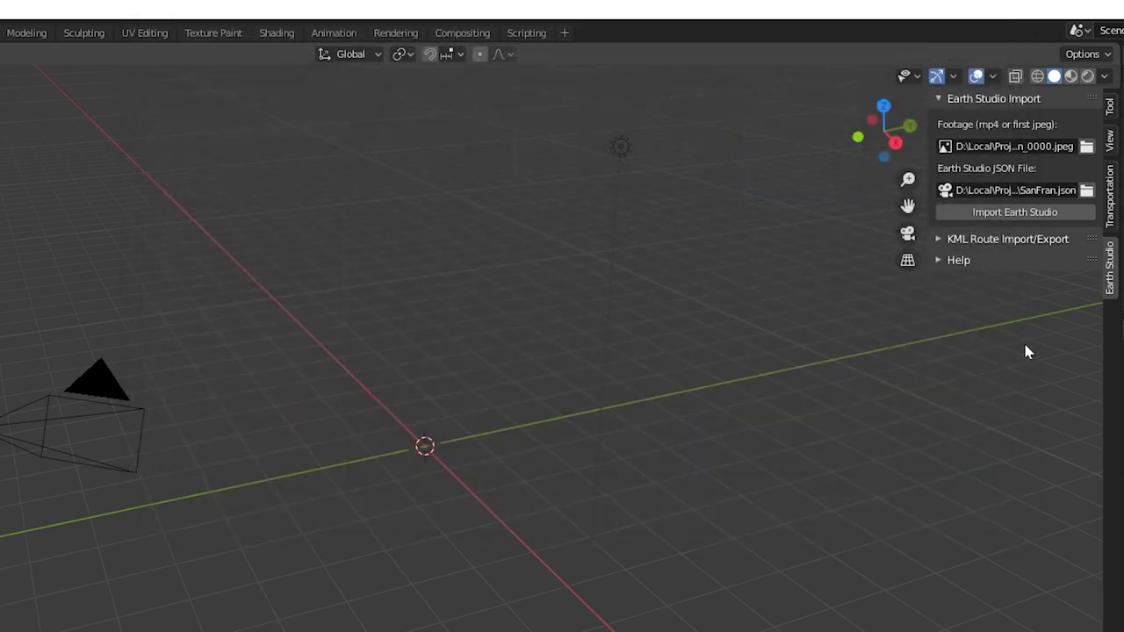
click(1006, 216)
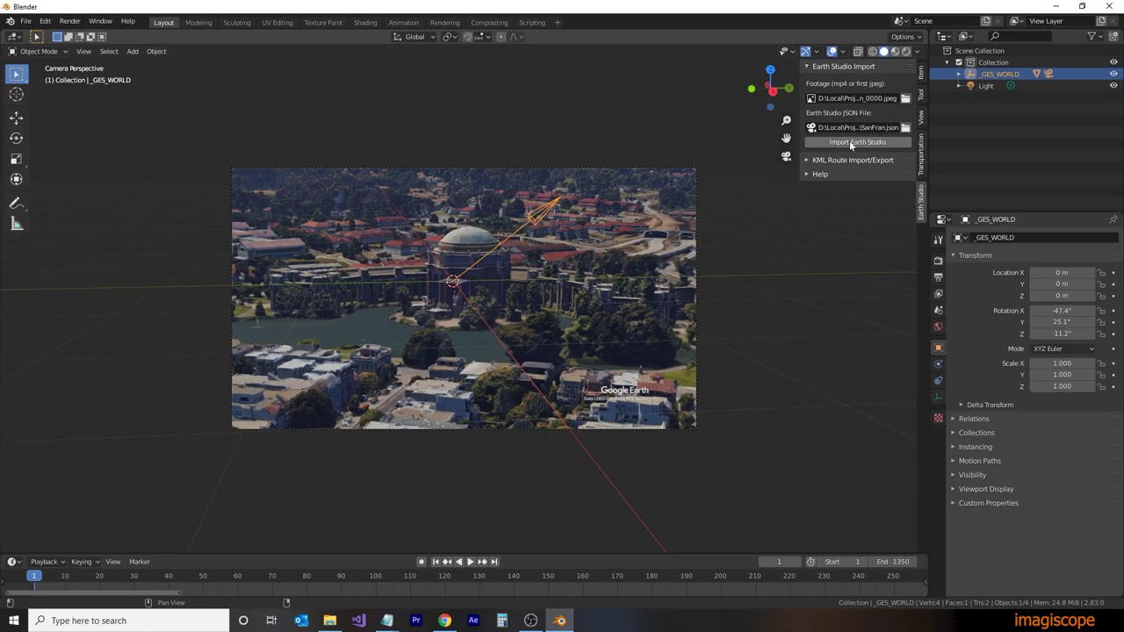
Fit the whole frame range in the timeline and scrub the imported camera animation to frame 156.
click(112, 562)
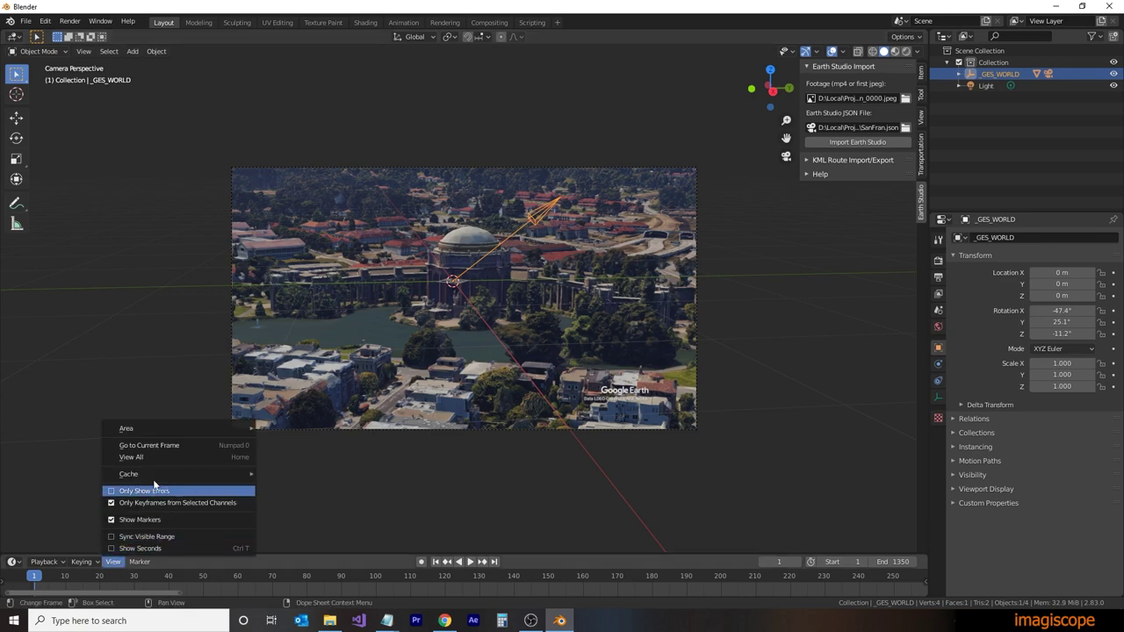
click(134, 458)
drag(99, 582, 177, 590)
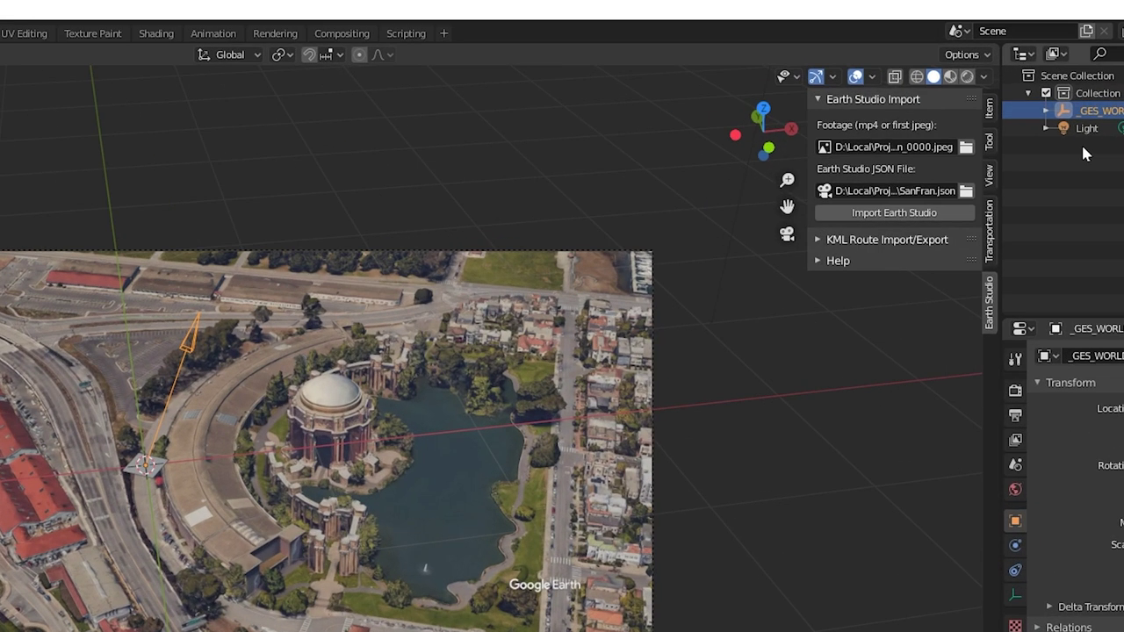
Expand the KML Route Import/Export settings and choose Route.kml from the outer SanFran project folder as the route file.
click(935, 239)
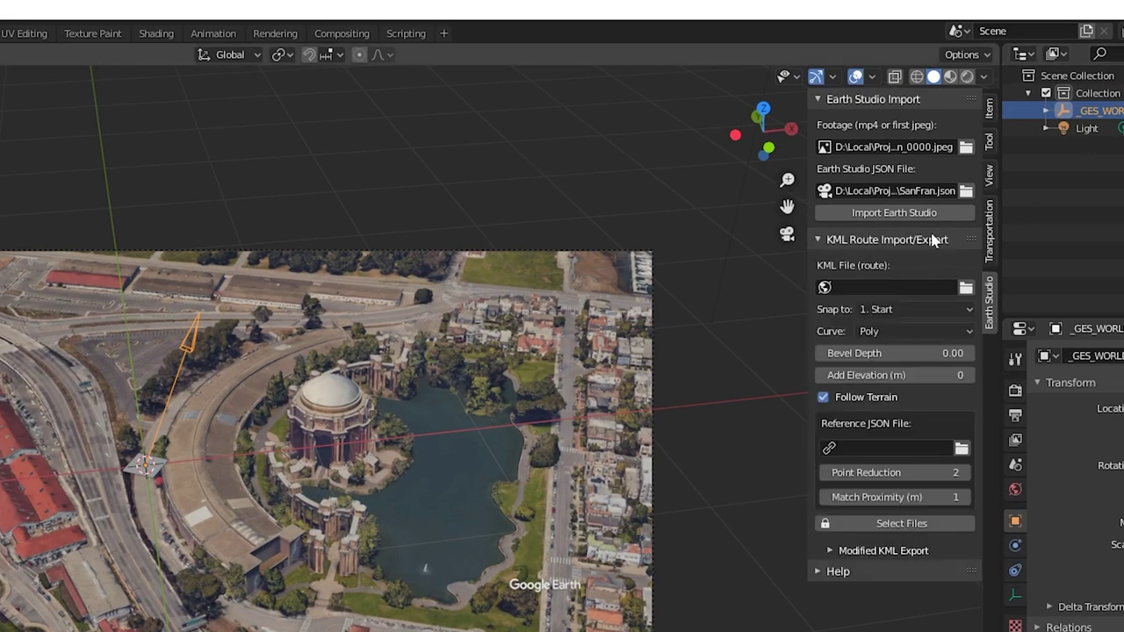
click(966, 288)
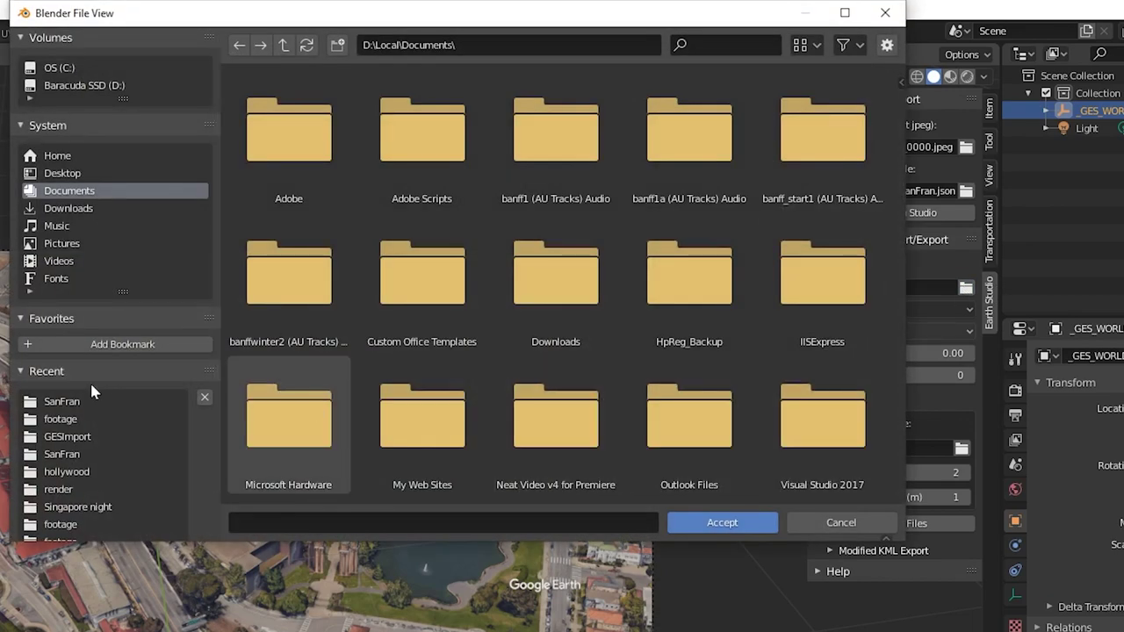
click(90, 401)
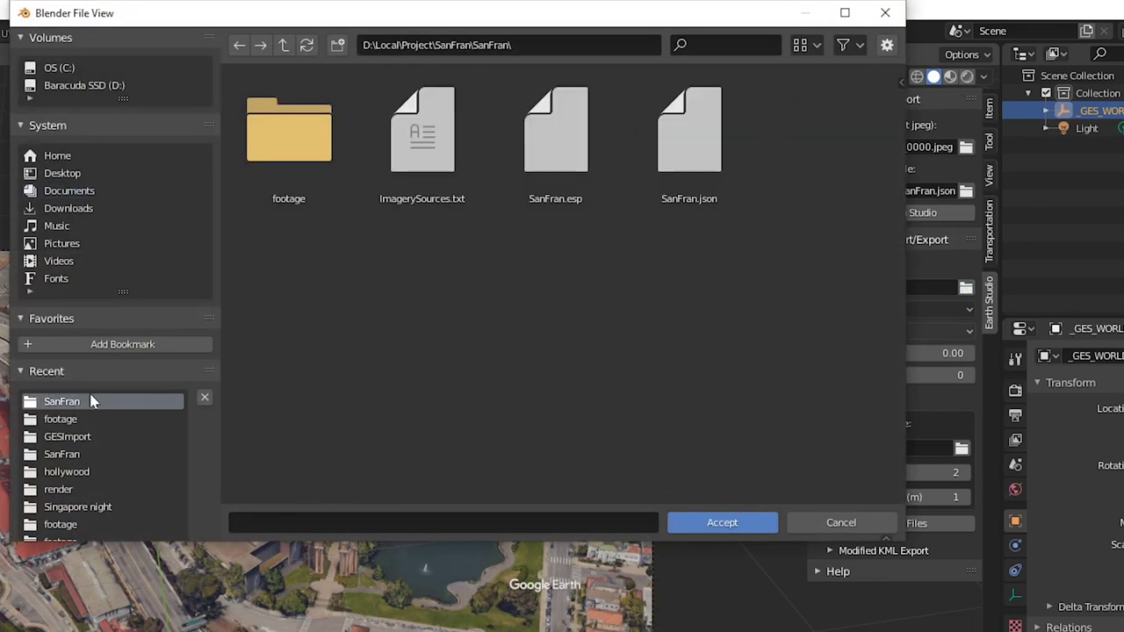
click(291, 51)
click(421, 141)
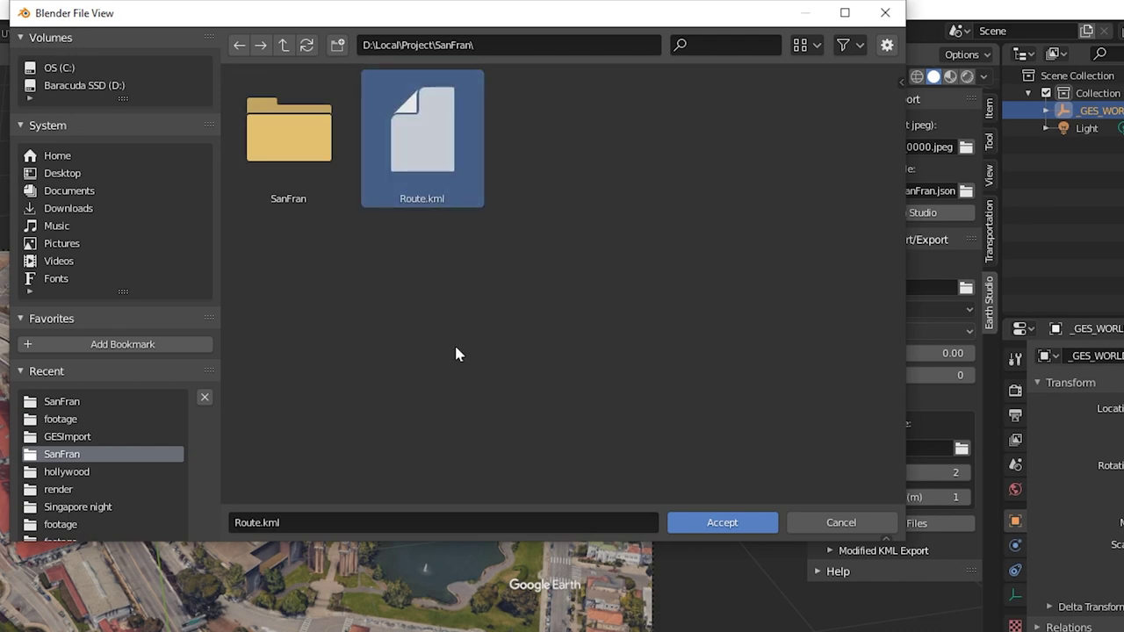
click(722, 522)
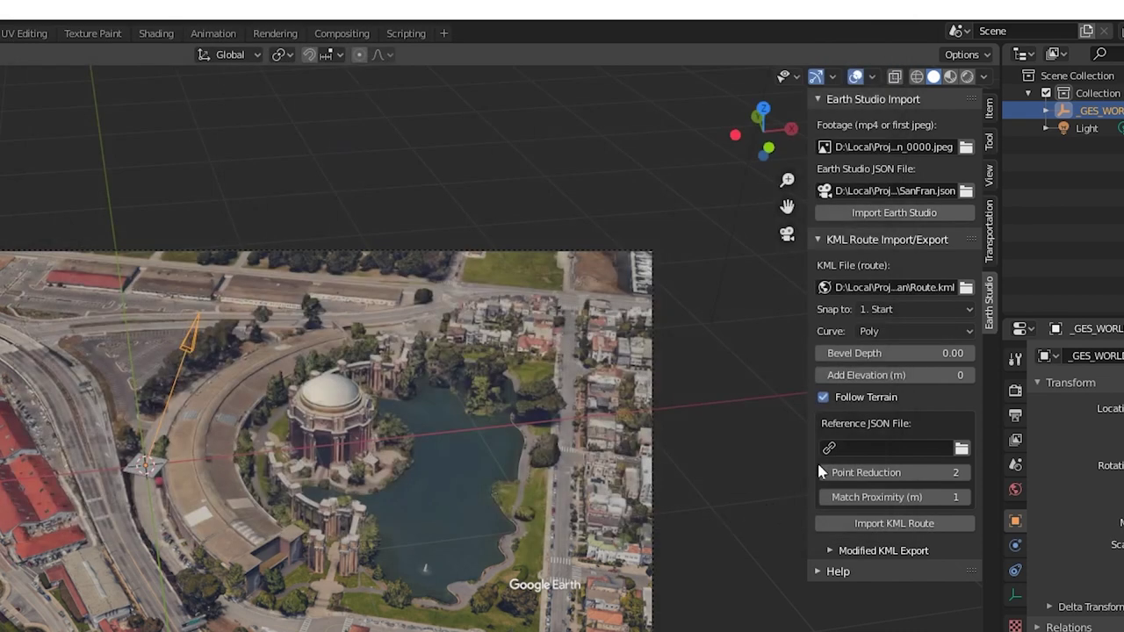
Keep the route snapped to 1. Start, set its curve type to Nurbs and its bevel depth to 0.05.
click(887, 313)
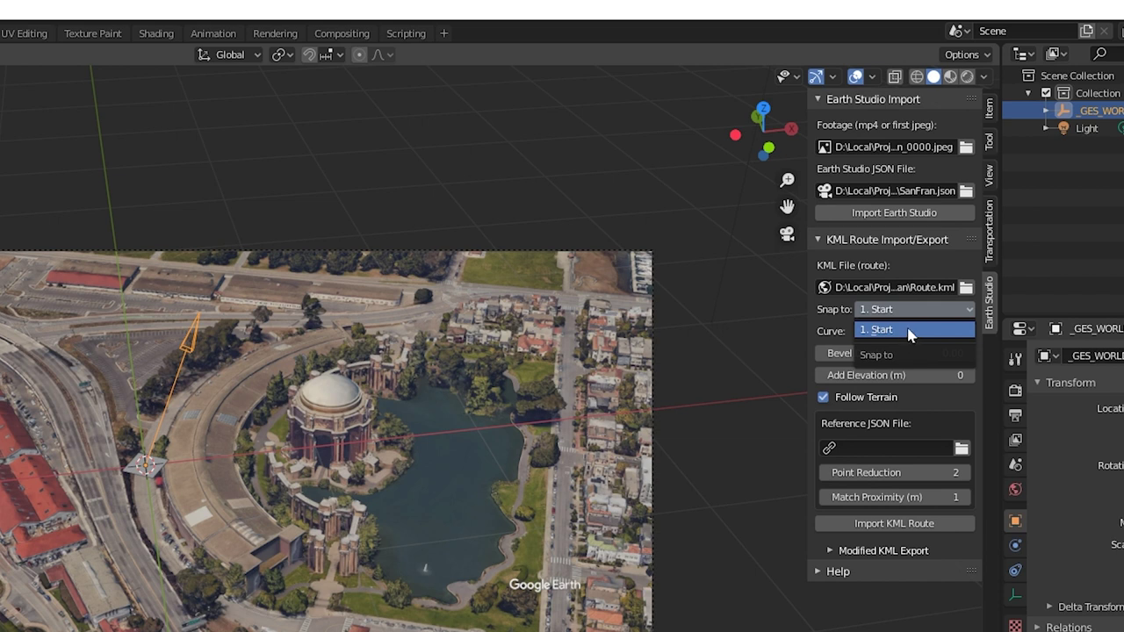
click(908, 309)
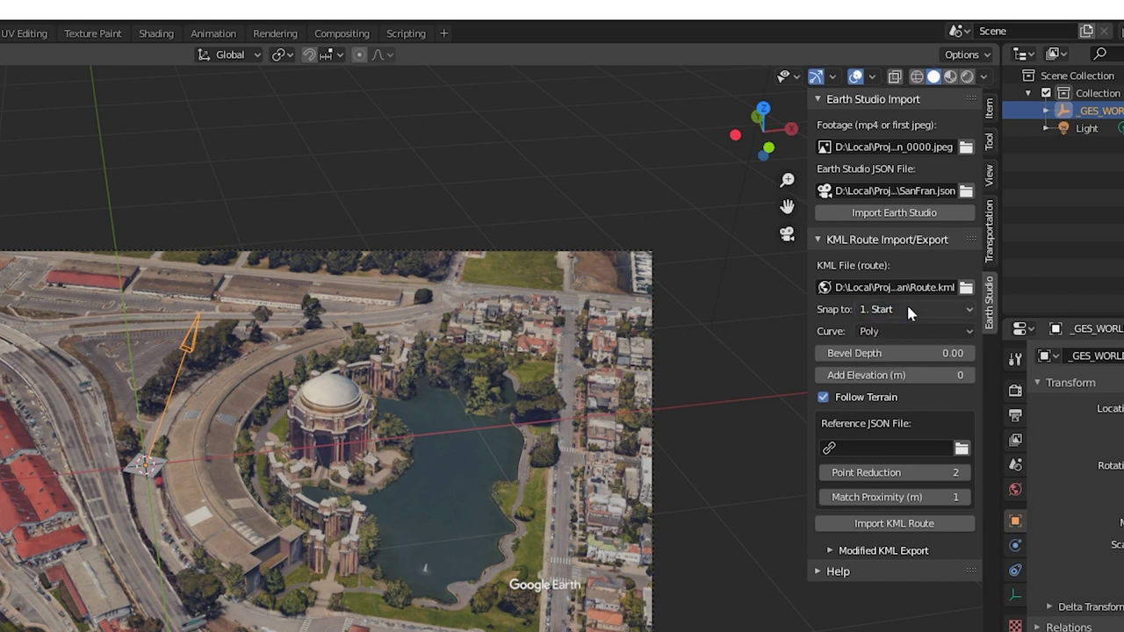
click(899, 333)
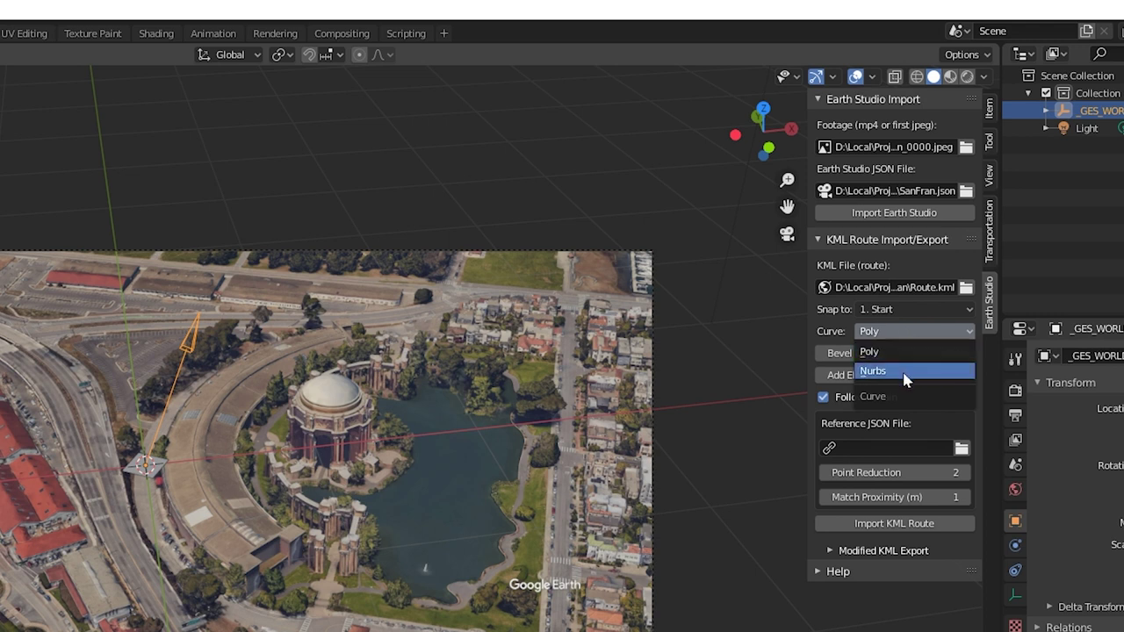
click(907, 372)
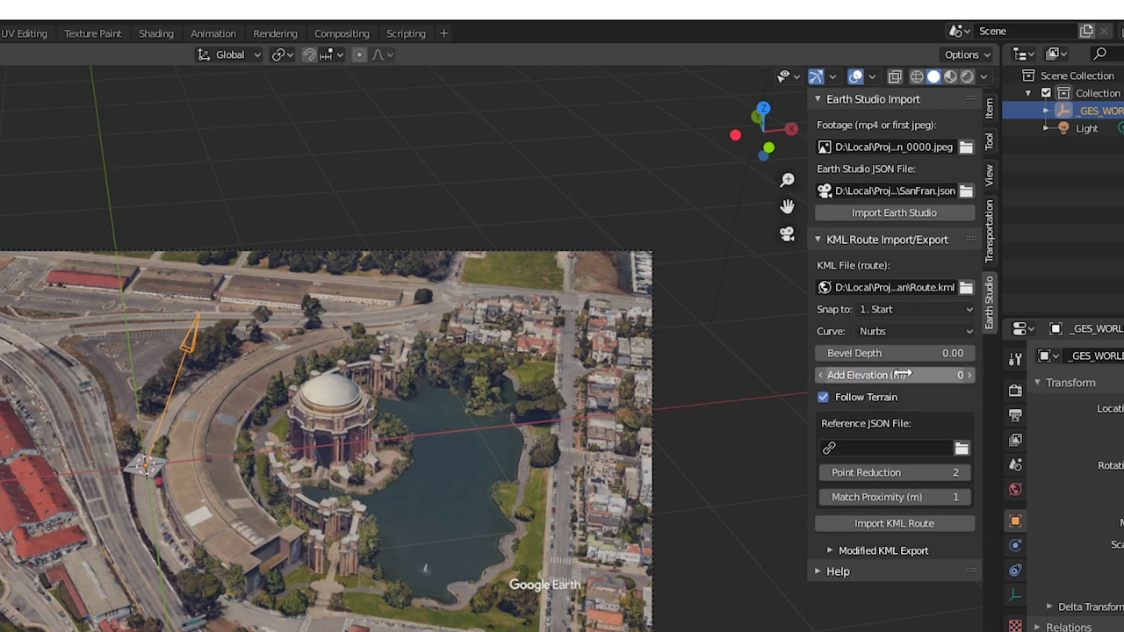
click(894, 353)
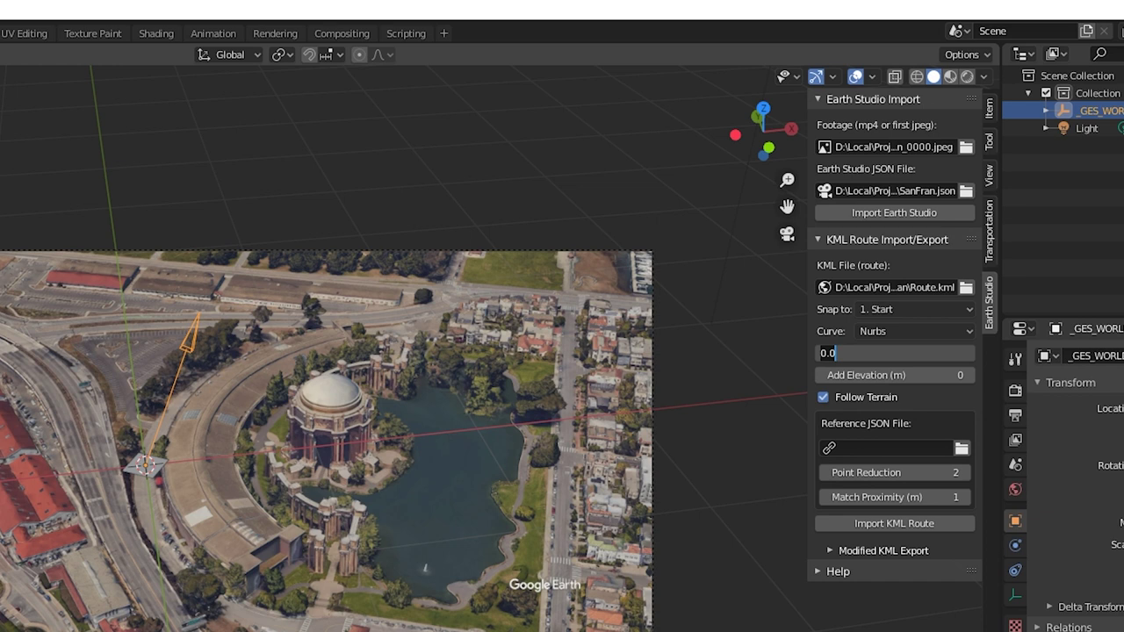
key(BackSpace)
key(Return)
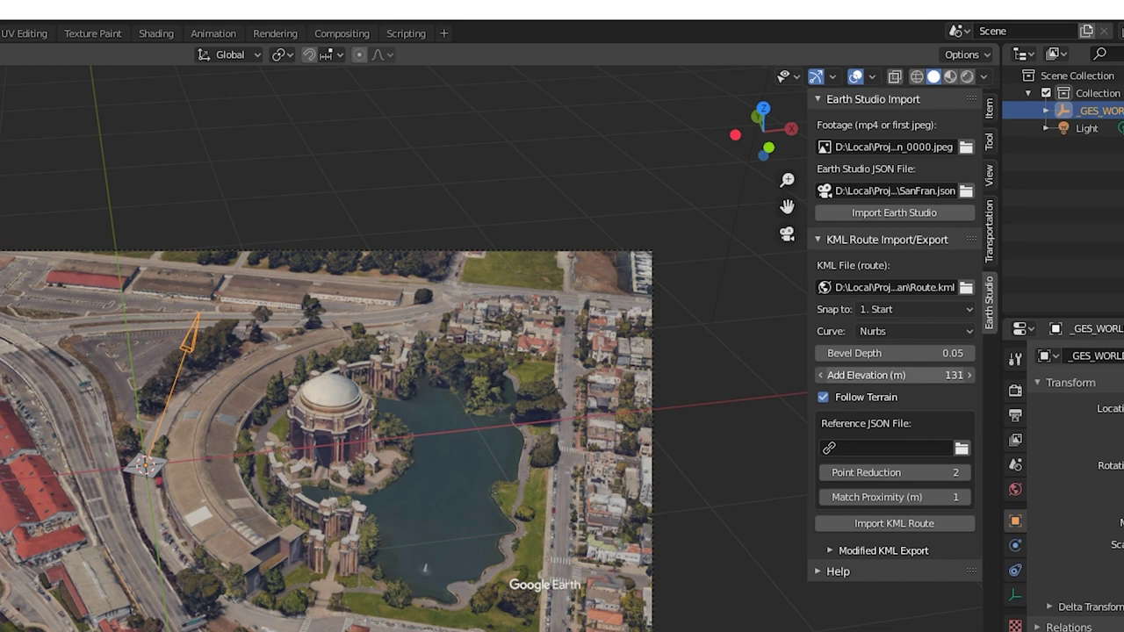
Set the added elevation to 0 m, disable Follow Terrain and import the KML route.
click(927, 375)
text(0)
key(Return)
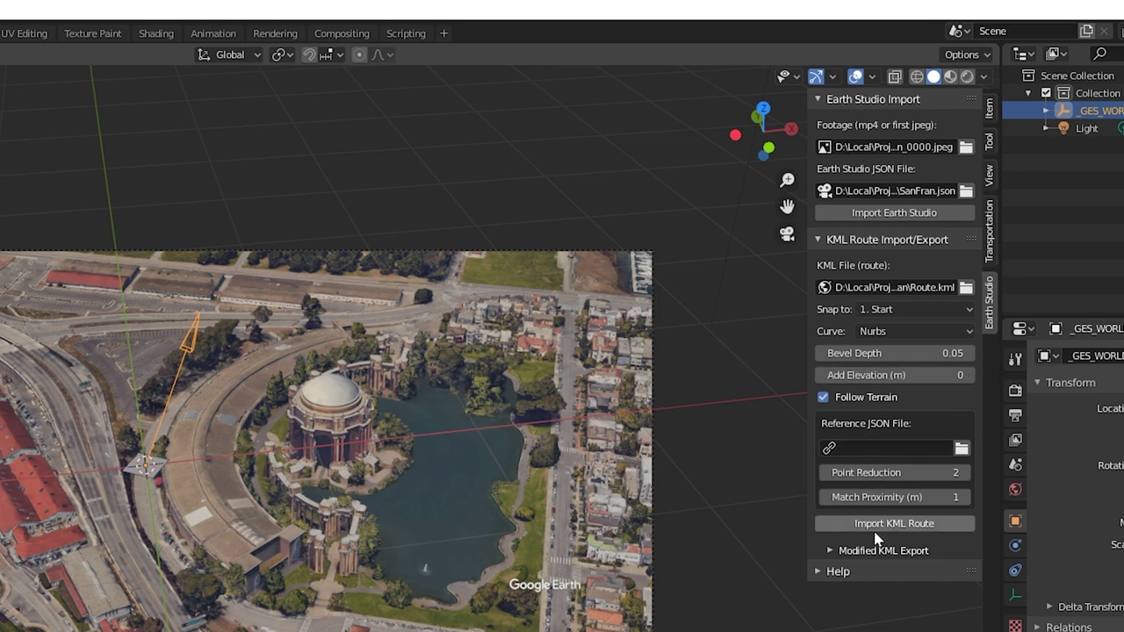
click(824, 398)
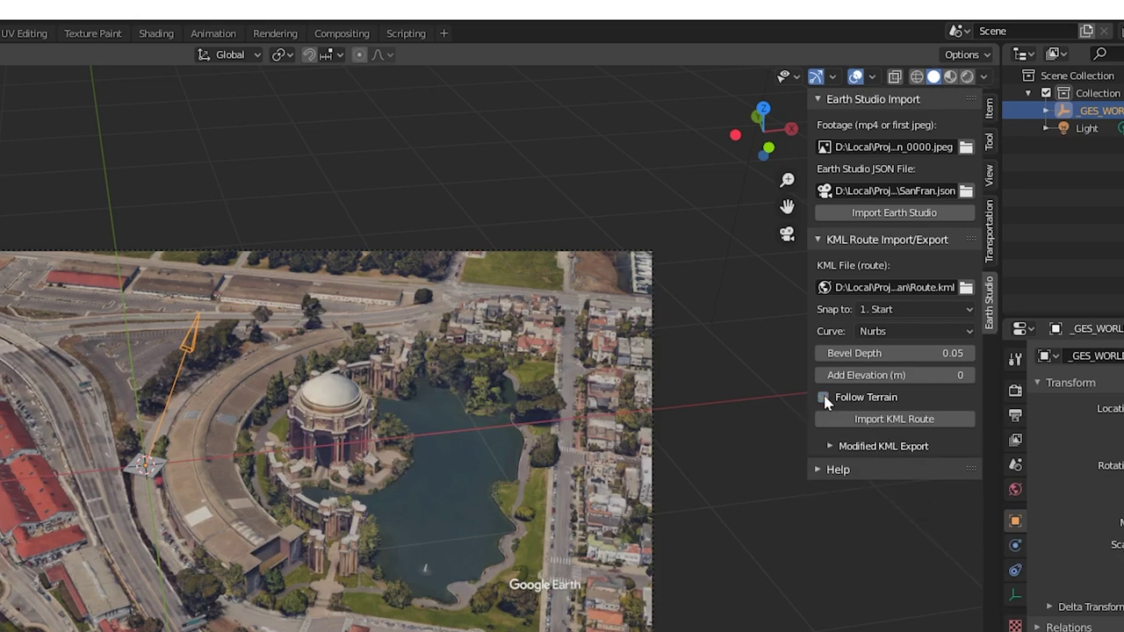
click(913, 423)
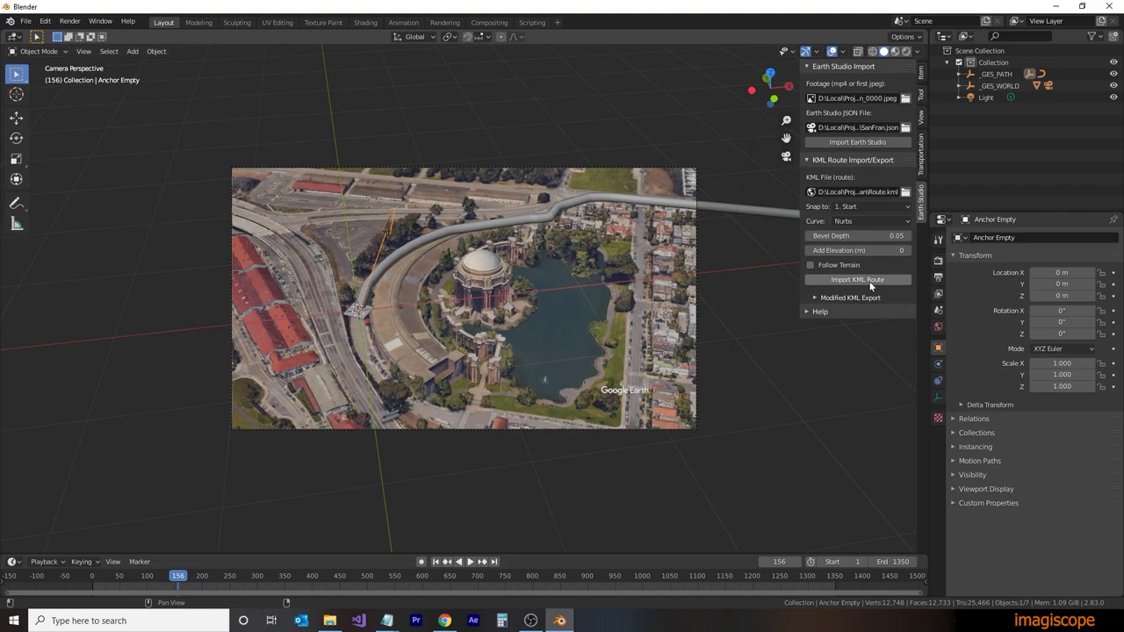
Play and scrub the animation to frame 328 to check the route, and switch the viewport to Rendered shading.
key(space)
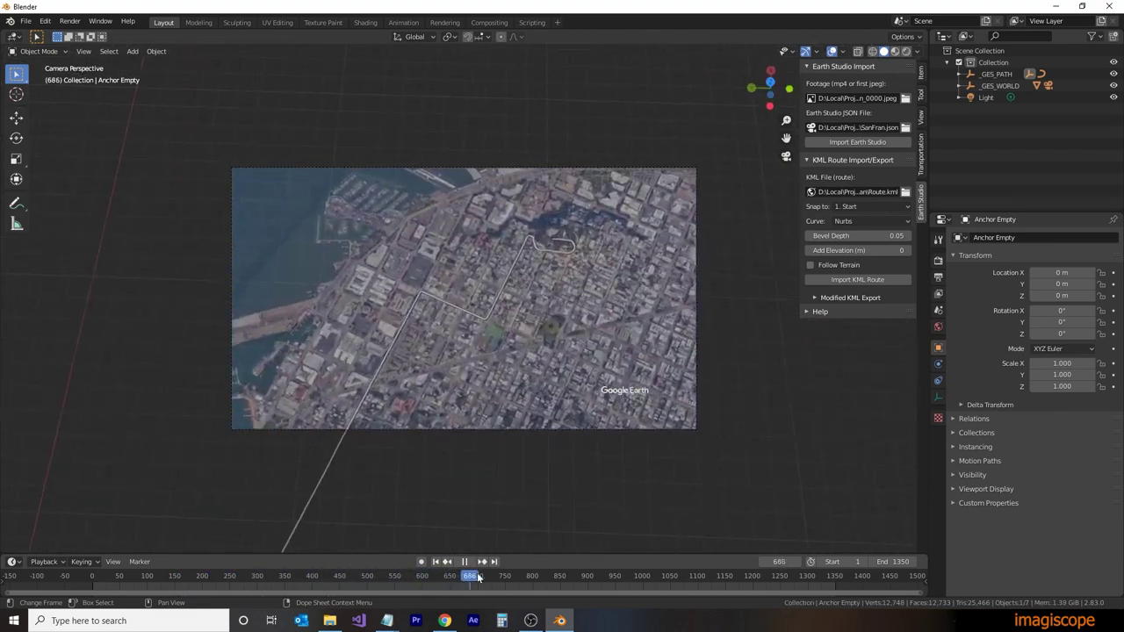
drag(475, 571, 271, 551)
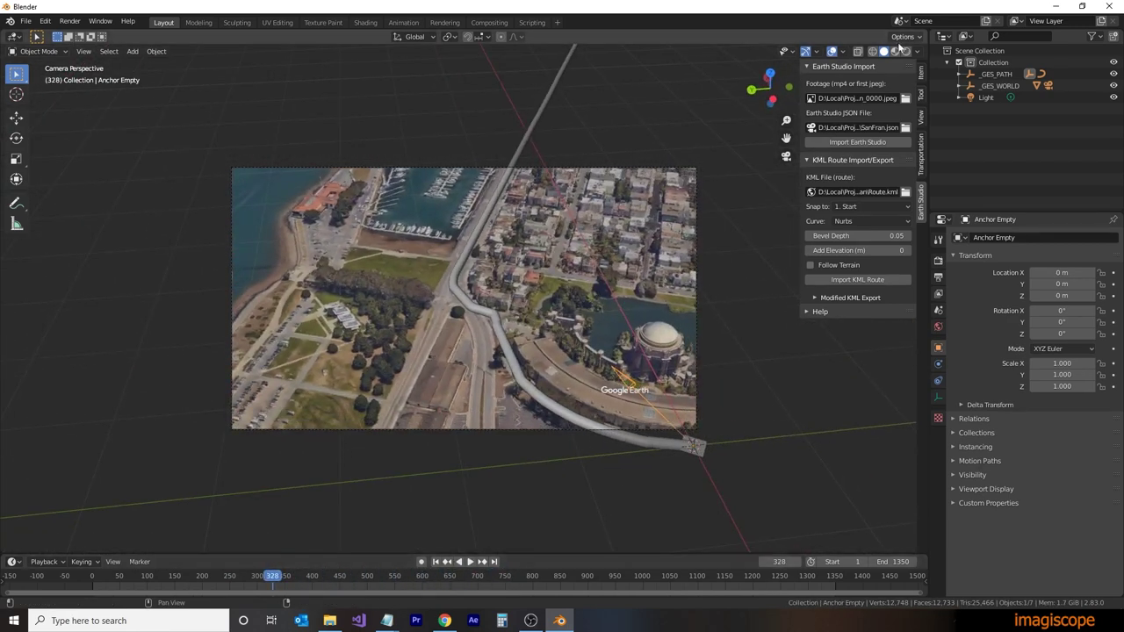
click(895, 51)
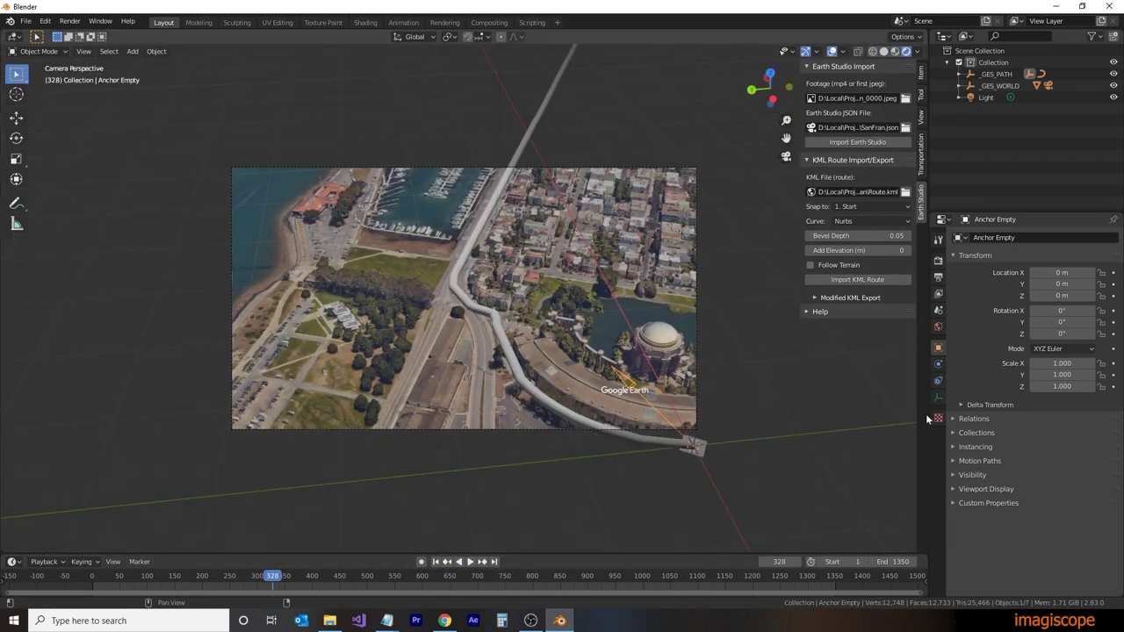
Select RoutePath under _GES_PATH and give it a new material with a bright green base color.
click(960, 74)
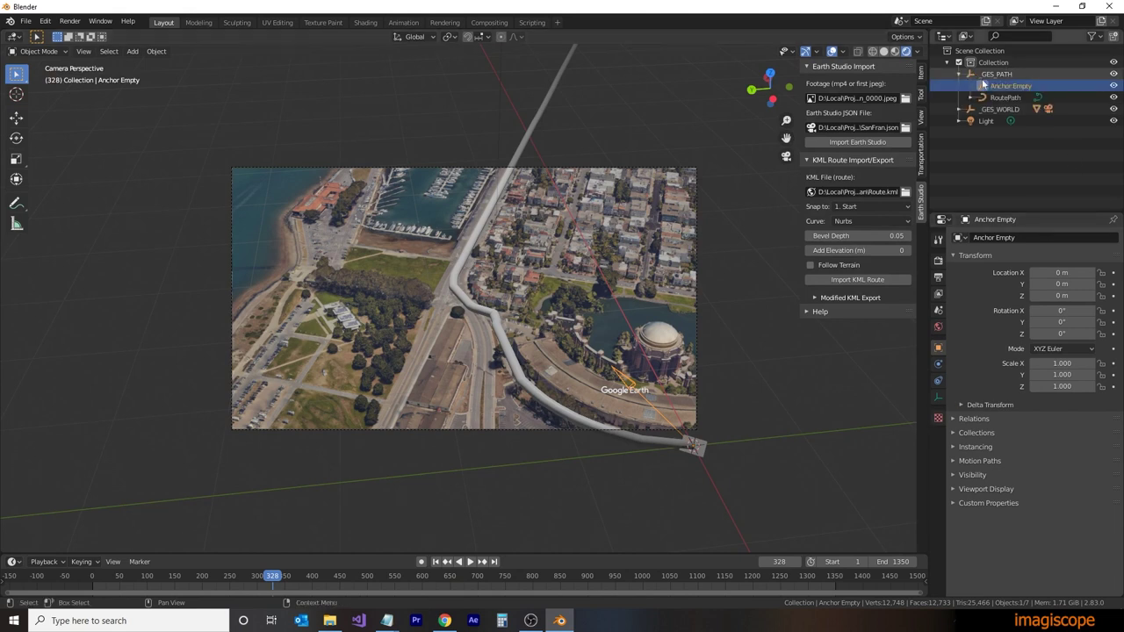
click(989, 97)
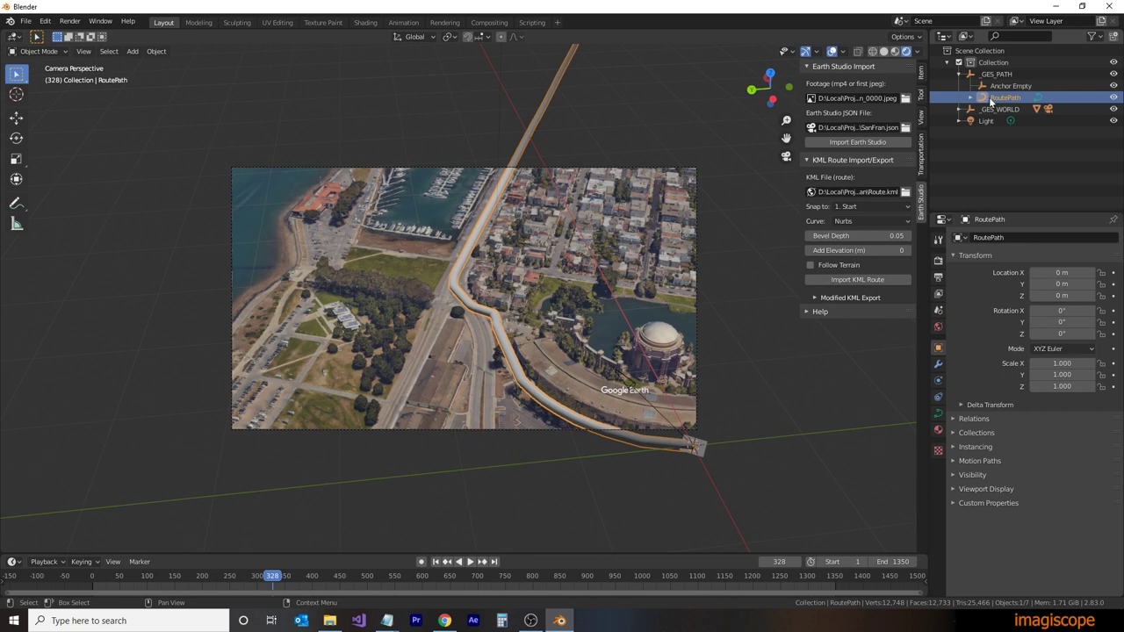
click(938, 430)
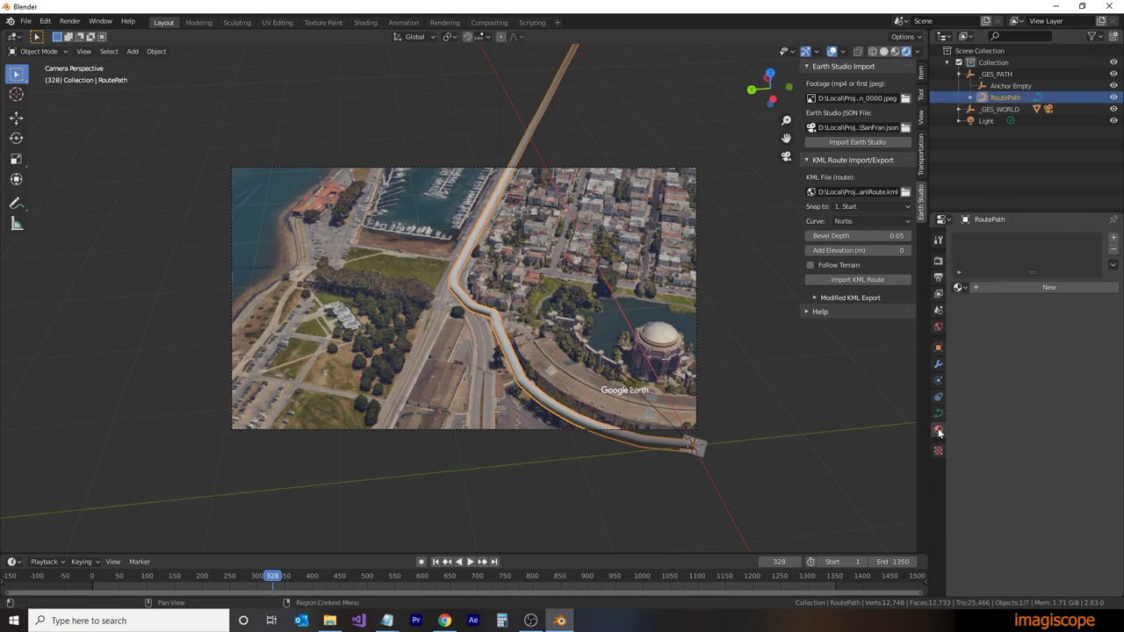
click(1035, 286)
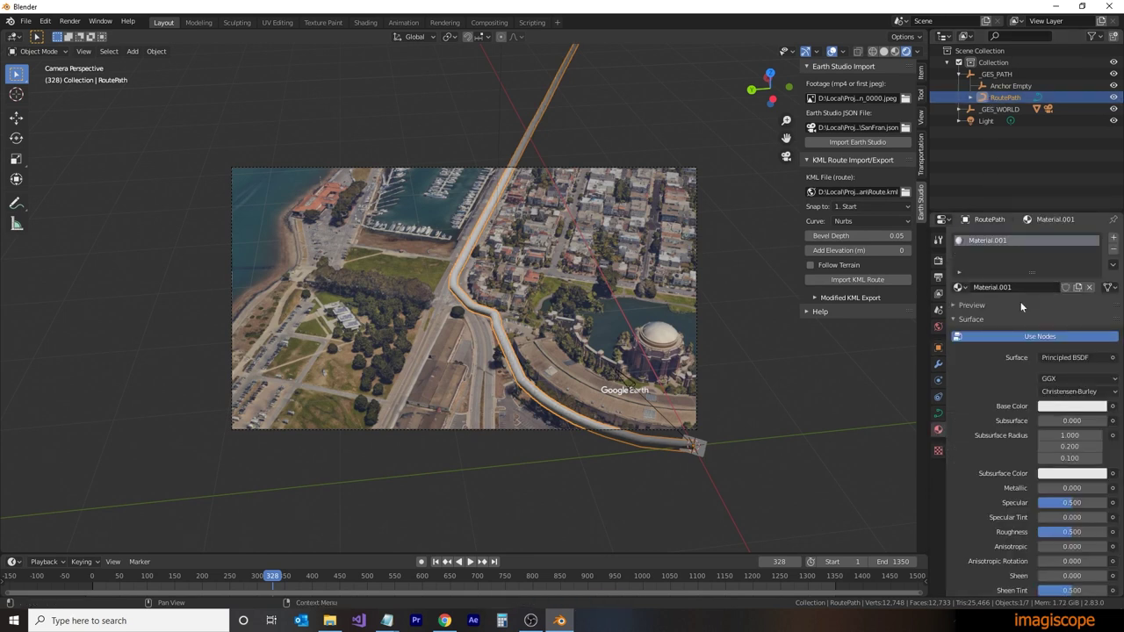
click(1061, 407)
drag(1028, 290, 1016, 250)
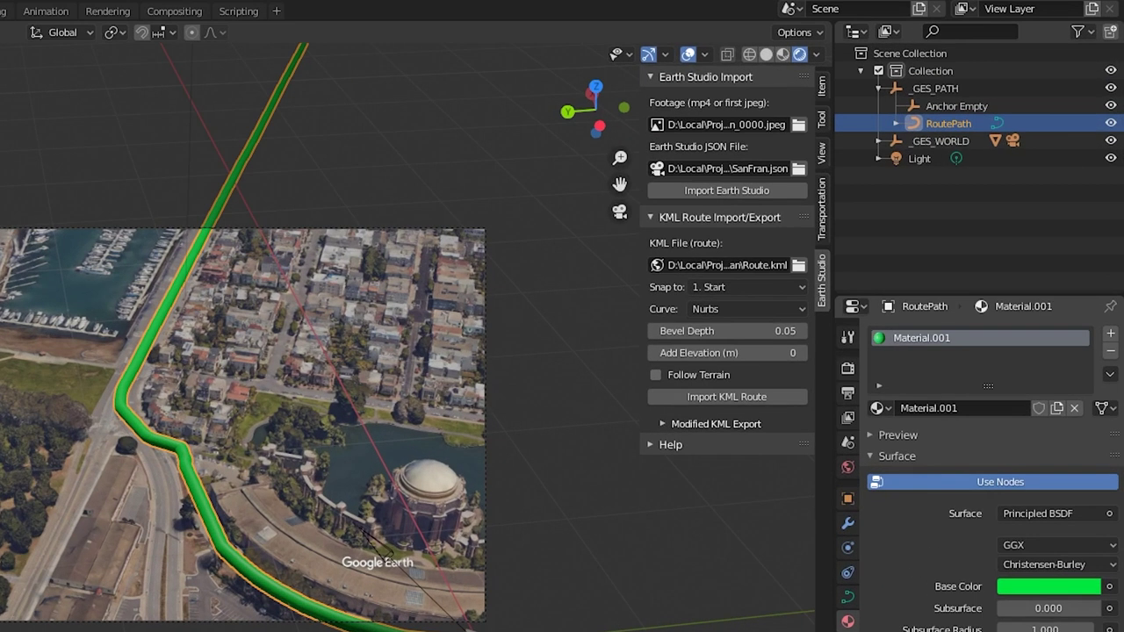
Zoom in on the camera view and play the animation to check how the green route follows the road.
scroll(151, 559, up, 2)
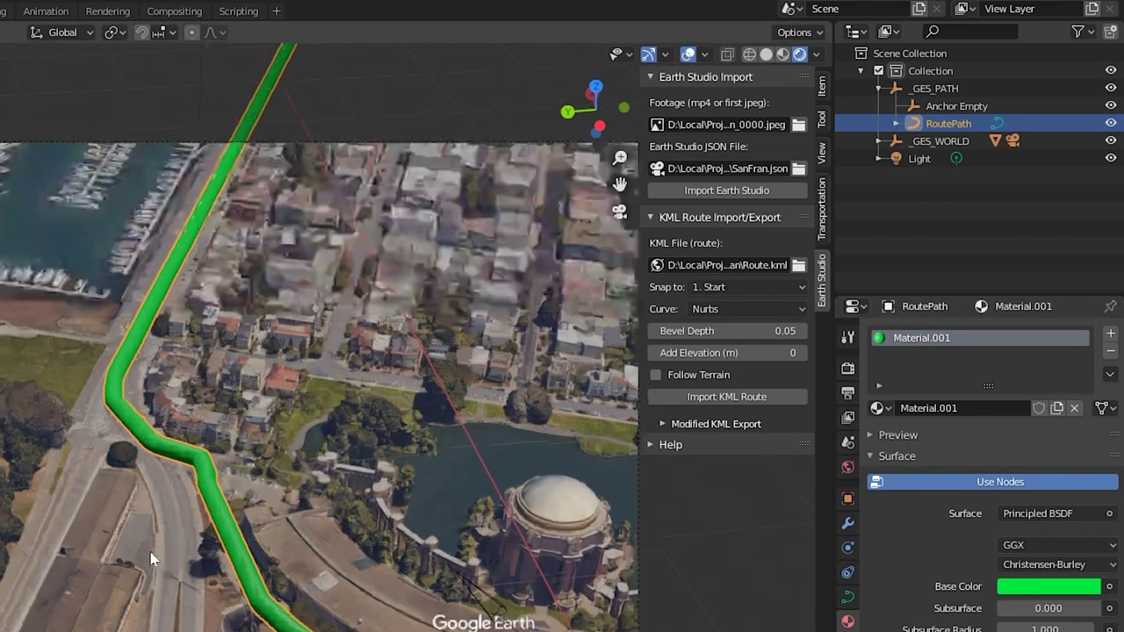
key(Right)
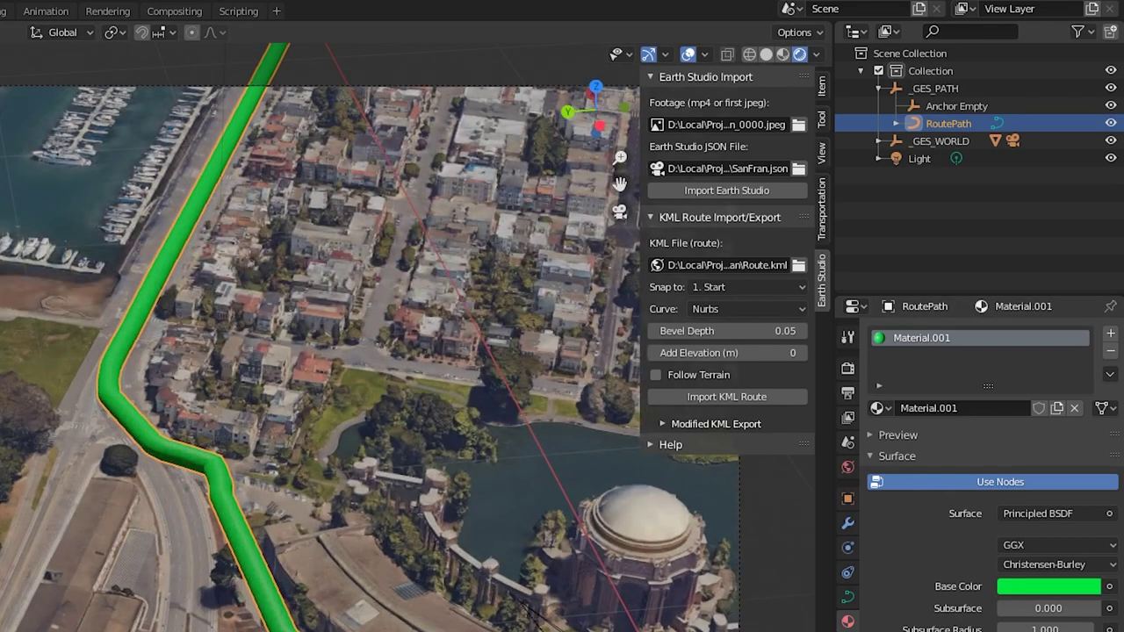
key(space)
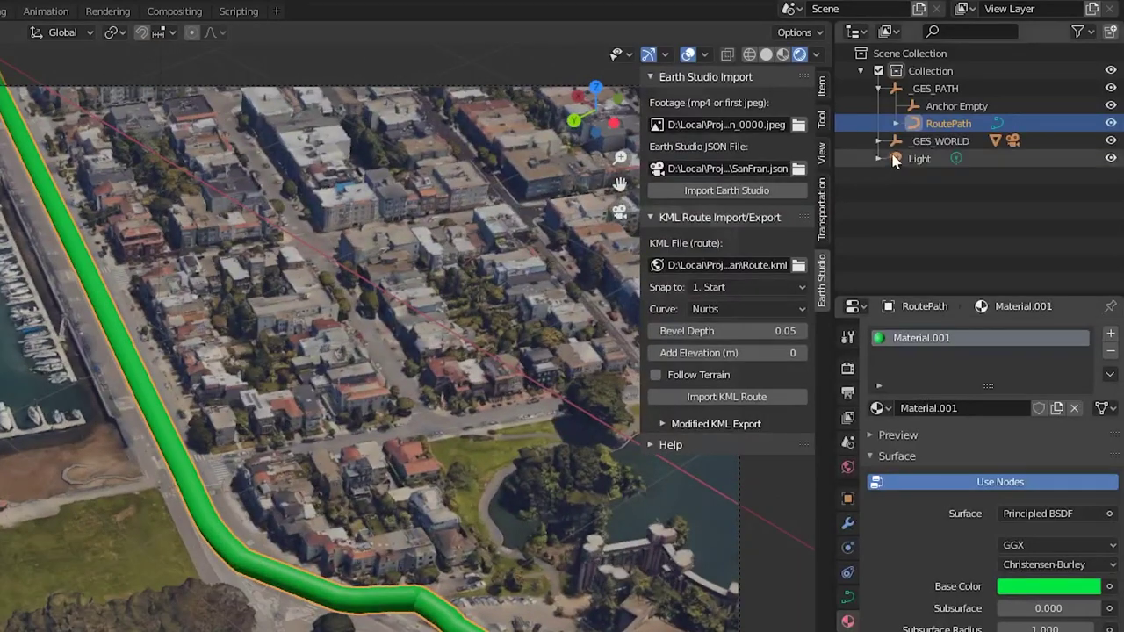
Change the scene's light to a Sun with a strength of 3 and play the animation to check the route's lighting.
click(919, 158)
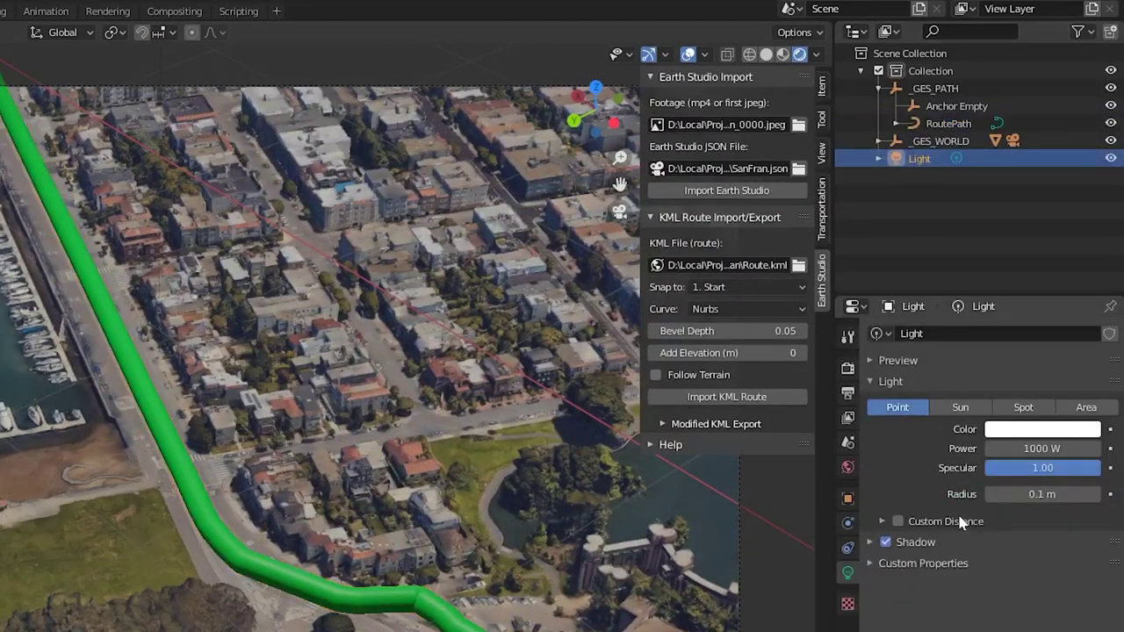
click(961, 407)
click(1043, 448)
text(3)
key(Return)
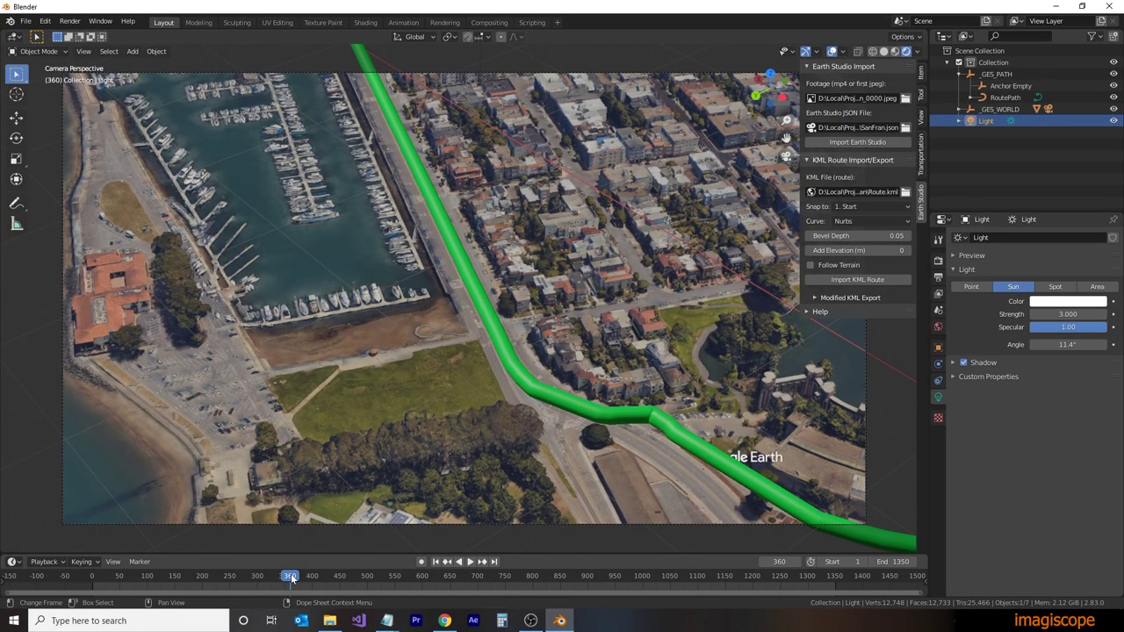
key(space)
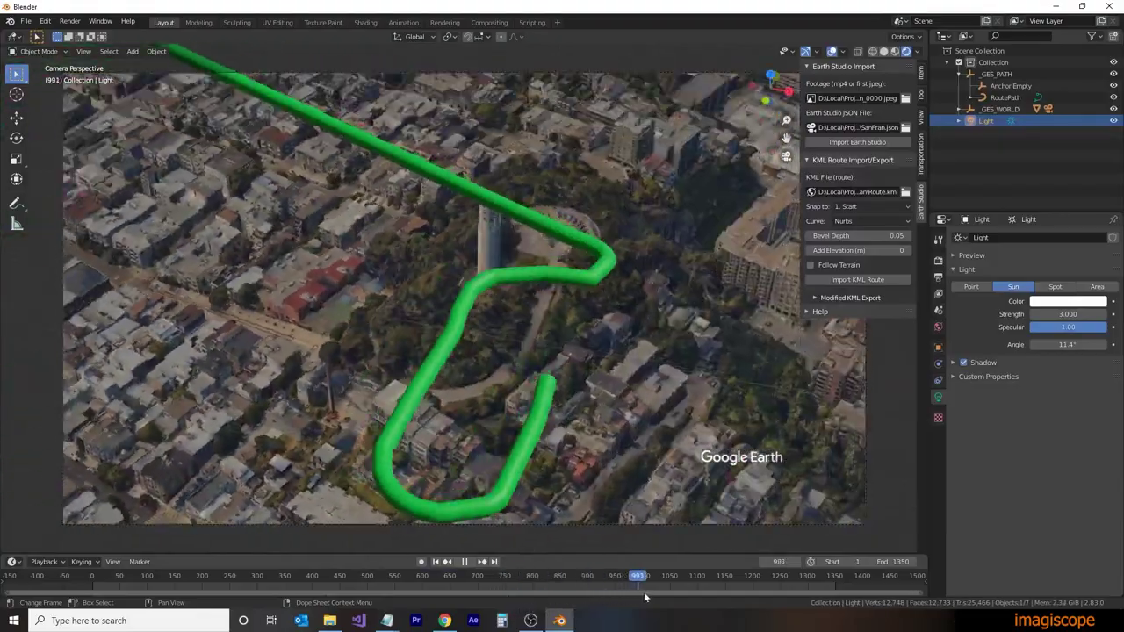
Scrub to frame 206, switch to the SanFran project in Google Earth Studio, look straight down at the route start and show the Route overlay.
drag(644, 595, 204, 596)
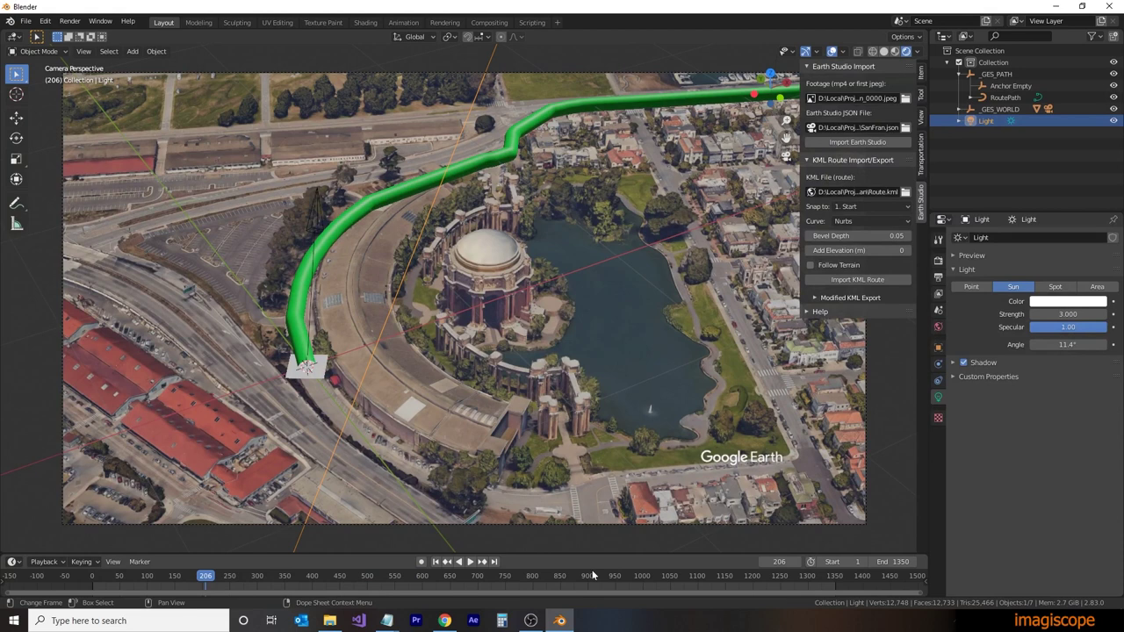
click(448, 621)
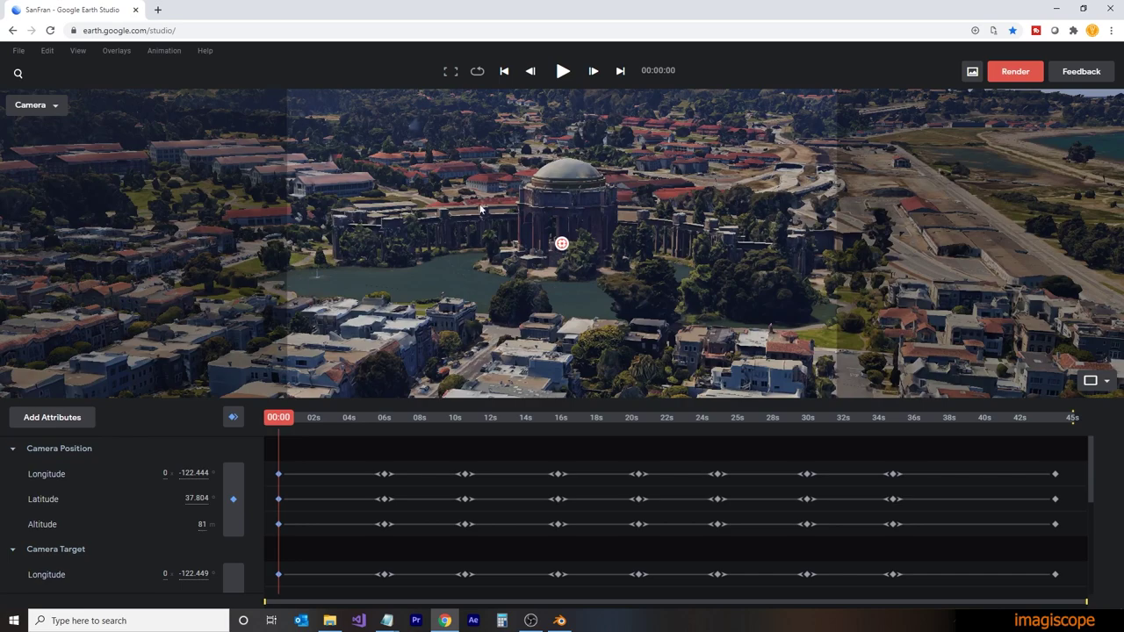
key(r)
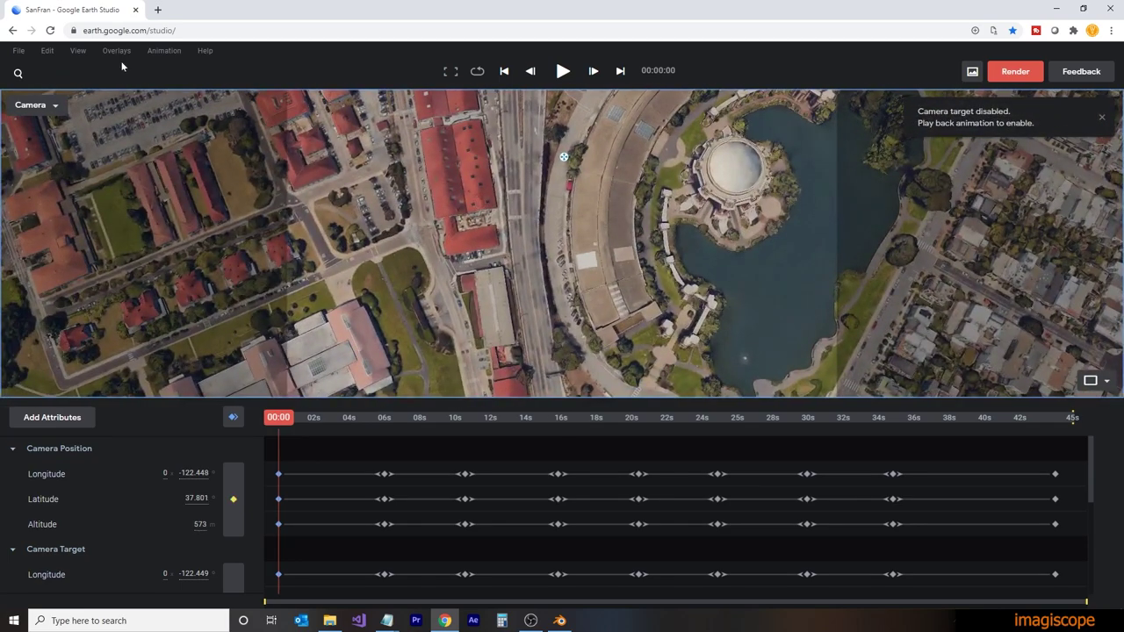
click(117, 51)
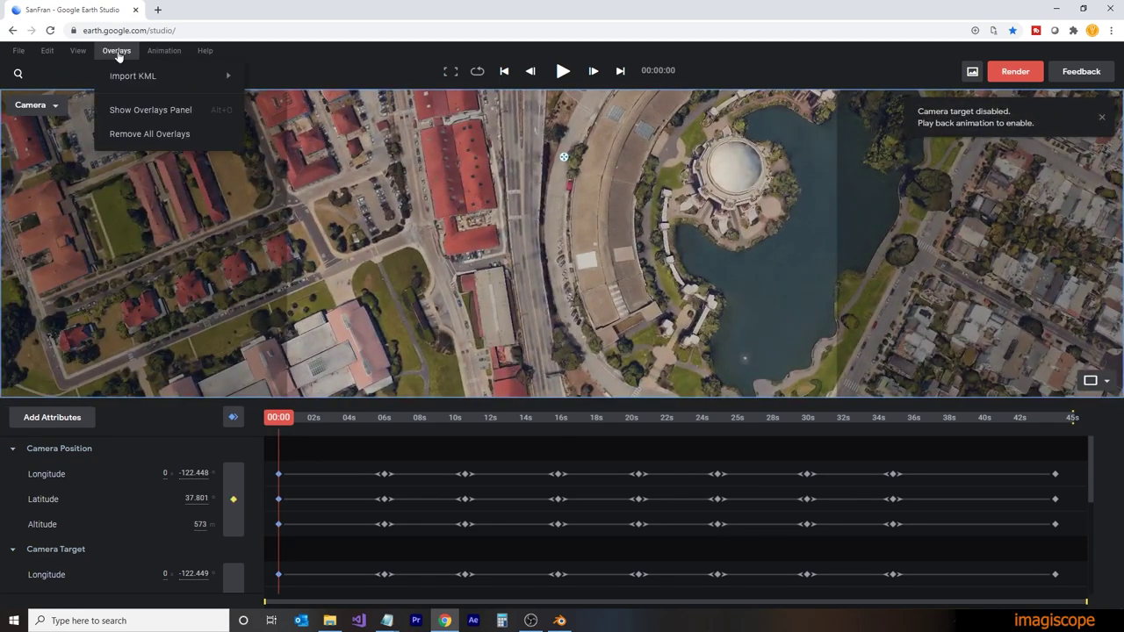
click(120, 111)
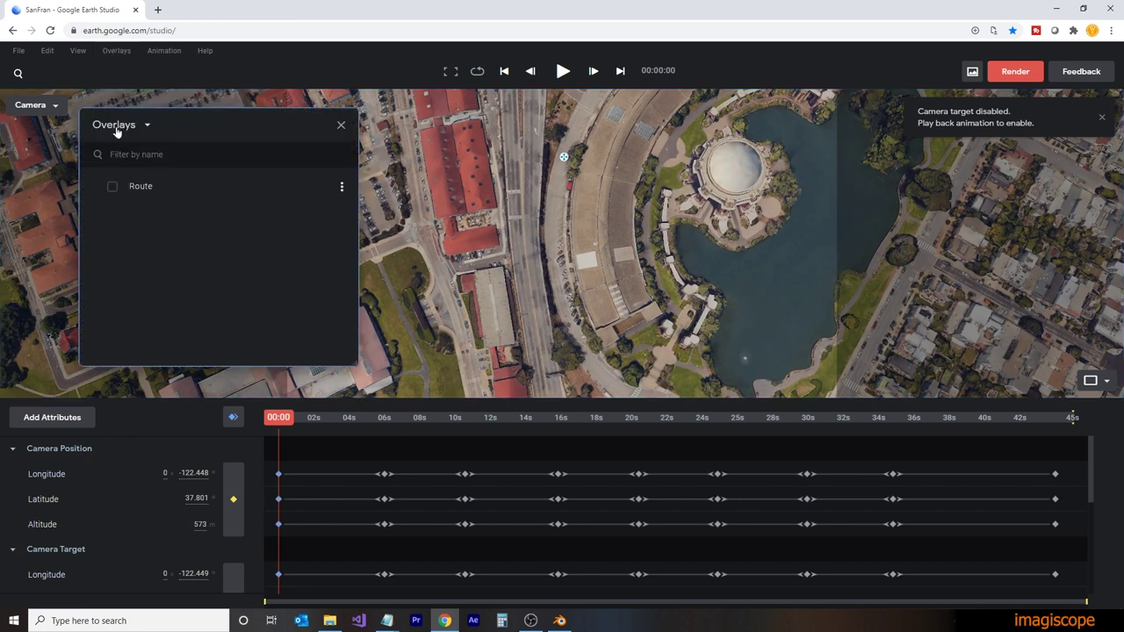
click(112, 186)
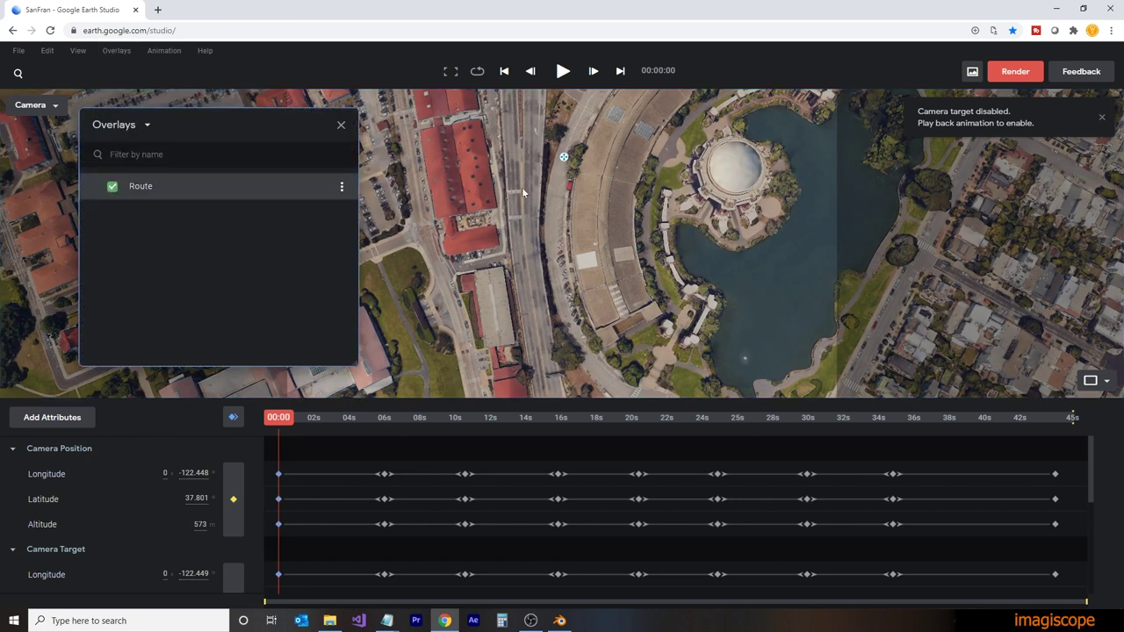
Set two track points on the route, one beside the end of the curved building and one just past the following road junction.
shift+drag(522, 187, 603, 191)
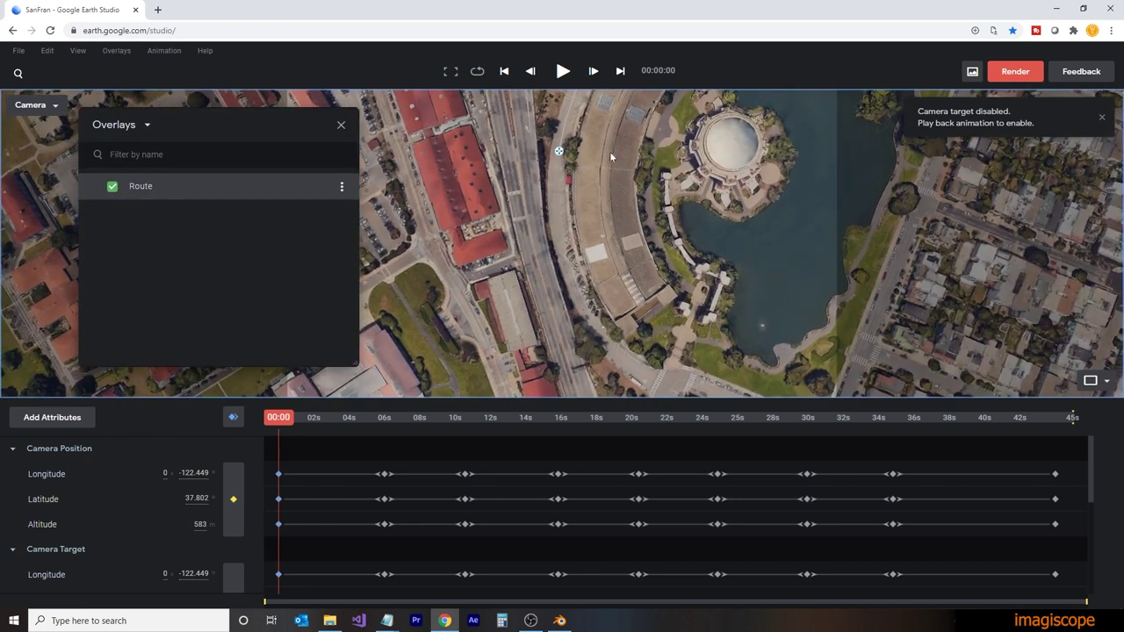
shift+drag(610, 145, 687, 203)
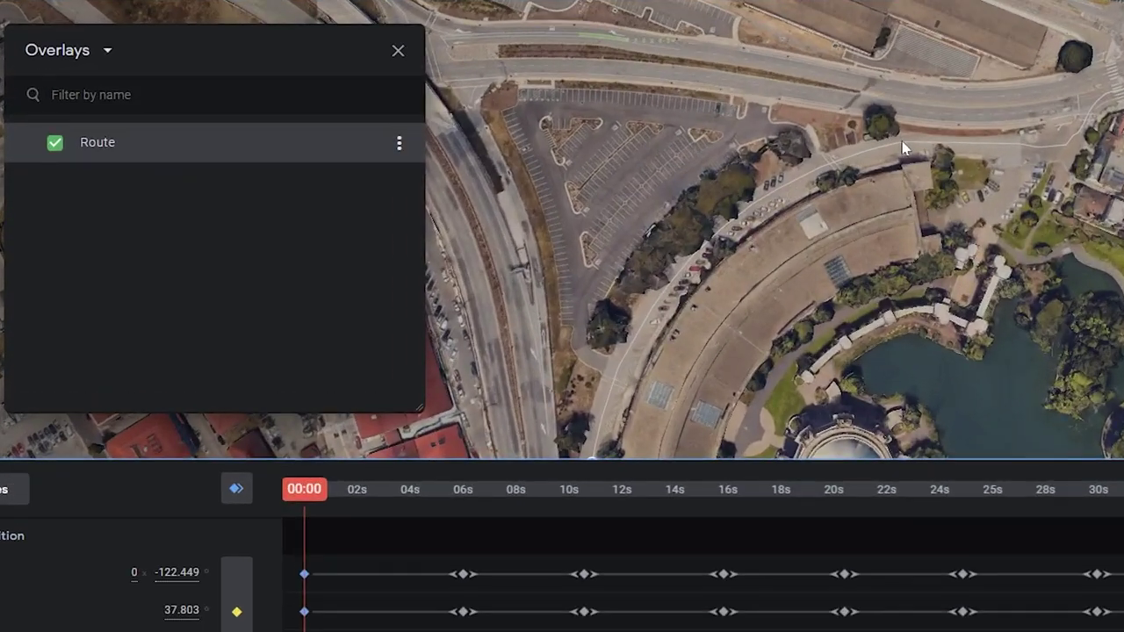
right_click(678, 187)
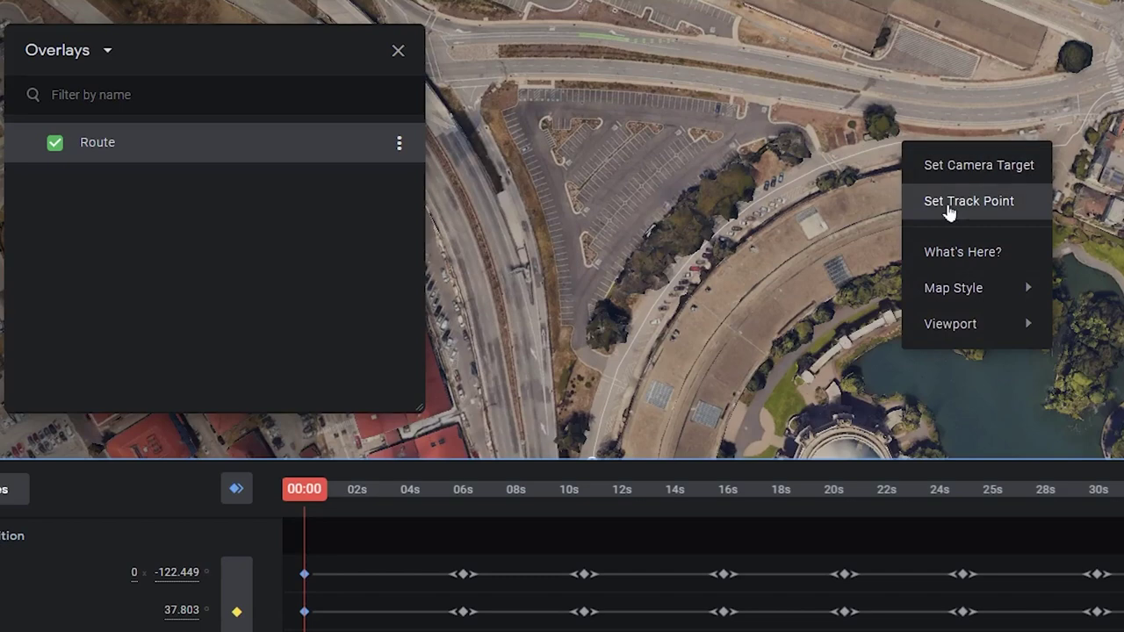
click(949, 204)
drag(949, 206, 873, 149)
right_click(885, 143)
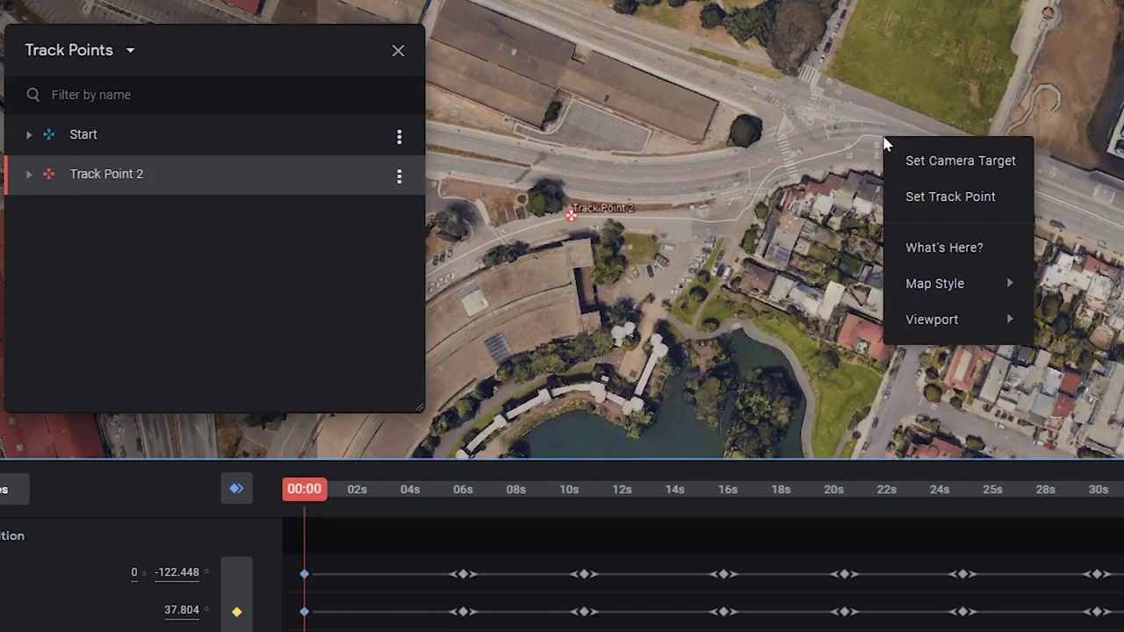
click(934, 194)
Set two more track points on the route along the waterfront road beside the marina.
mouse_move(1009, 270)
mouse_down()
mouse_move(952, 209)
mouse_move(650, 161)
mouse_up()
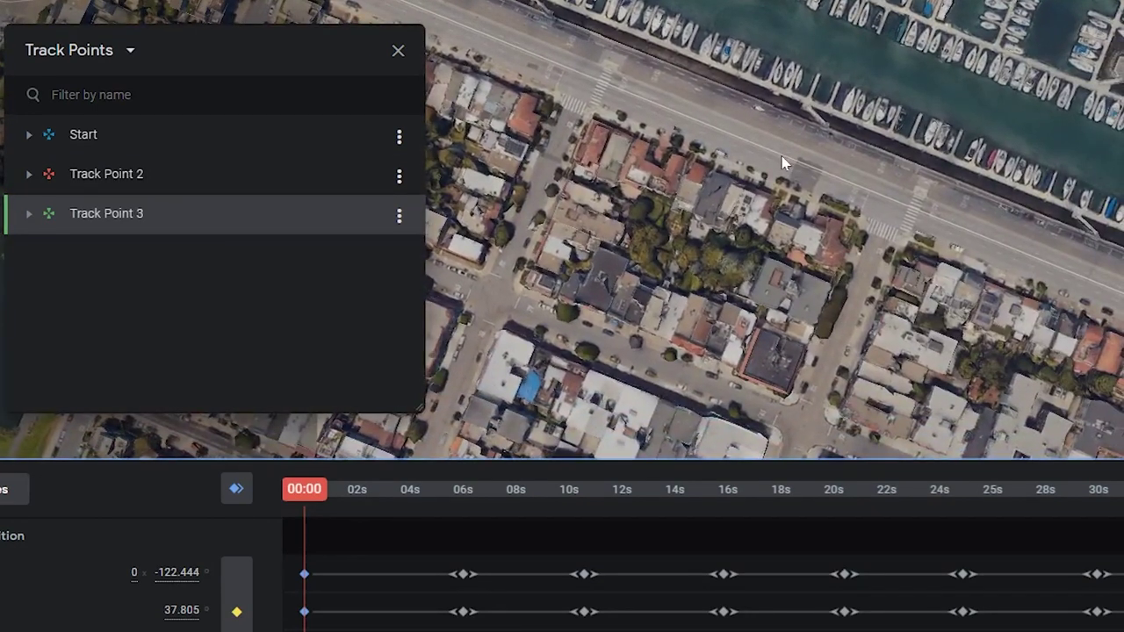
right_click(785, 165)
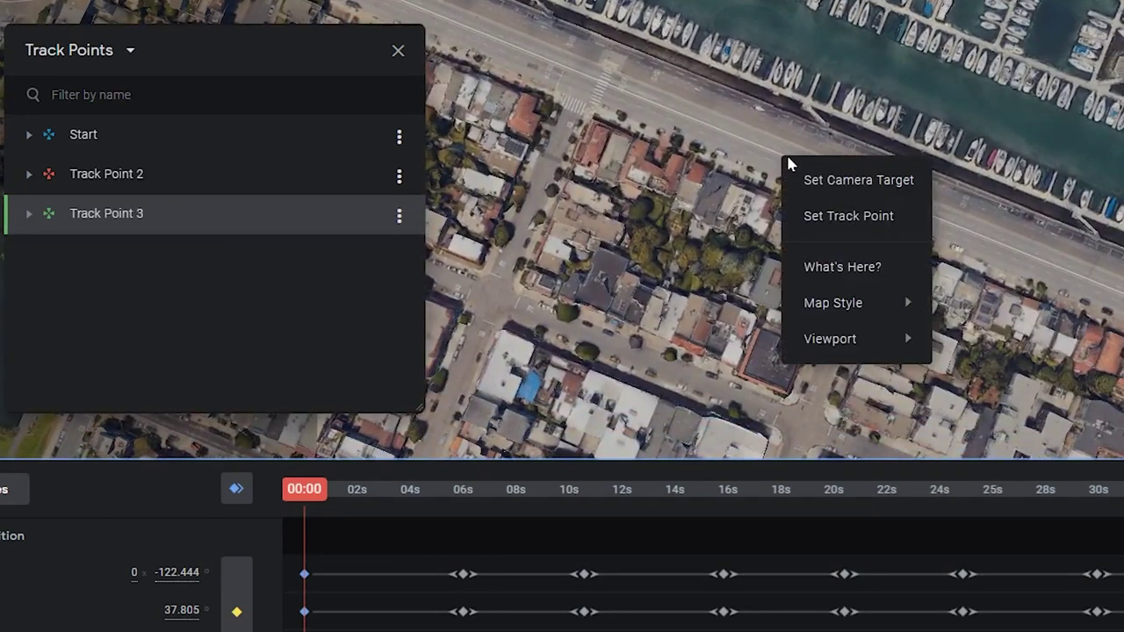
right_click(765, 156)
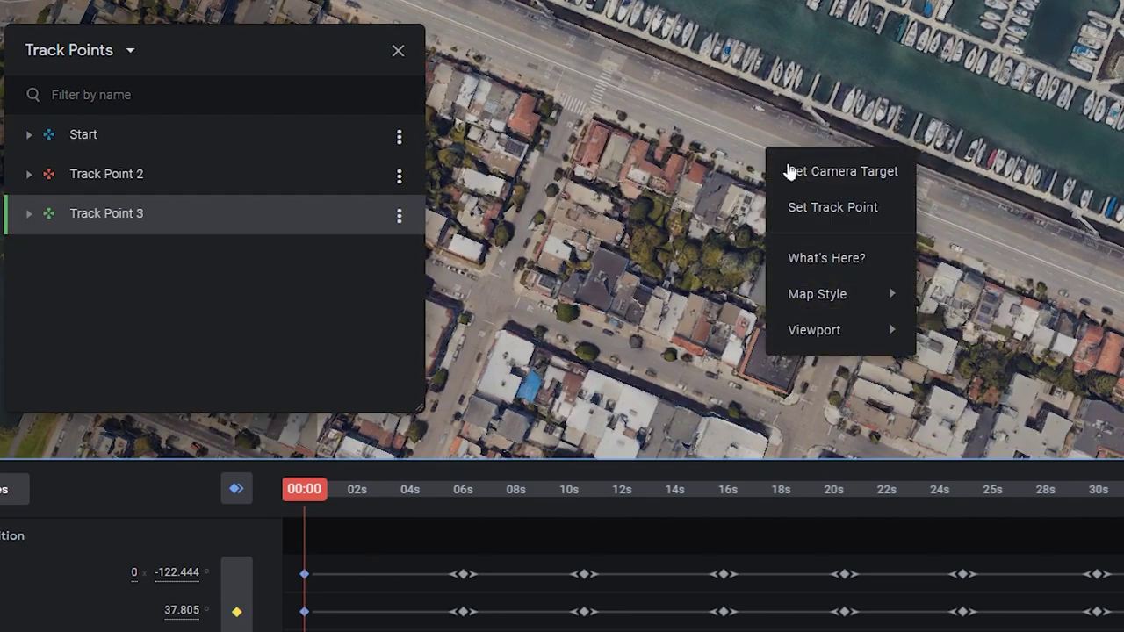
click(818, 211)
mouse_move(1047, 325)
mouse_down()
mouse_move(747, 158)
mouse_move(1011, 313)
mouse_move(757, 213)
mouse_move(929, 243)
mouse_up()
right_click(951, 239)
click(1004, 297)
Set three track points where the route bends past the green park and around the large building with the parking lot.
drag(1010, 440, 907, 341)
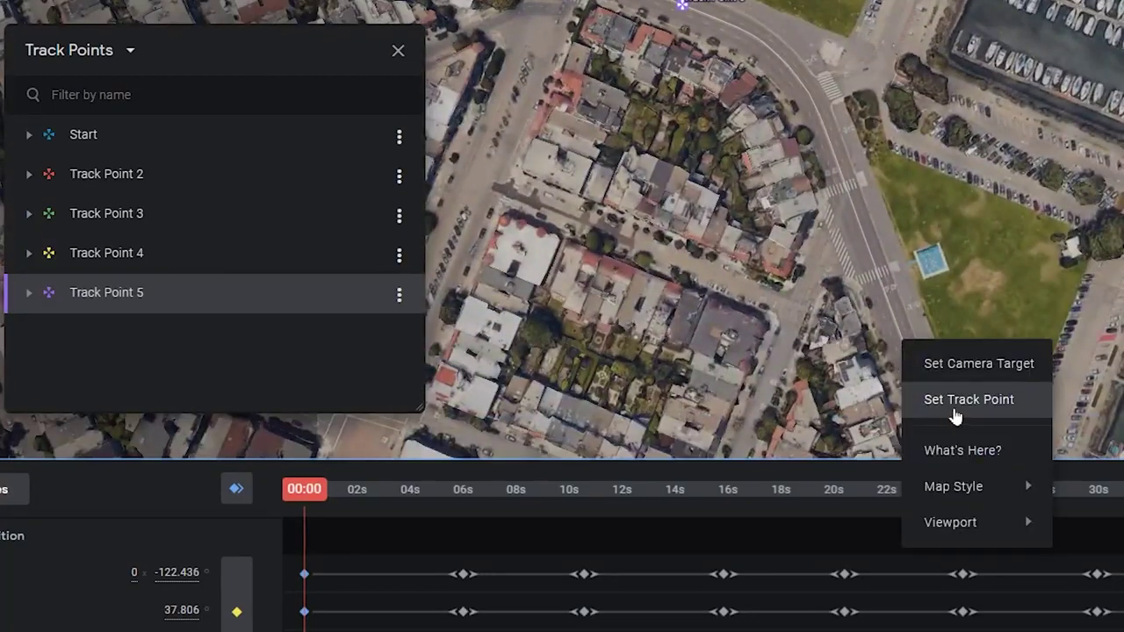
click(955, 416)
right_click(859, 255)
click(904, 306)
right_click(970, 186)
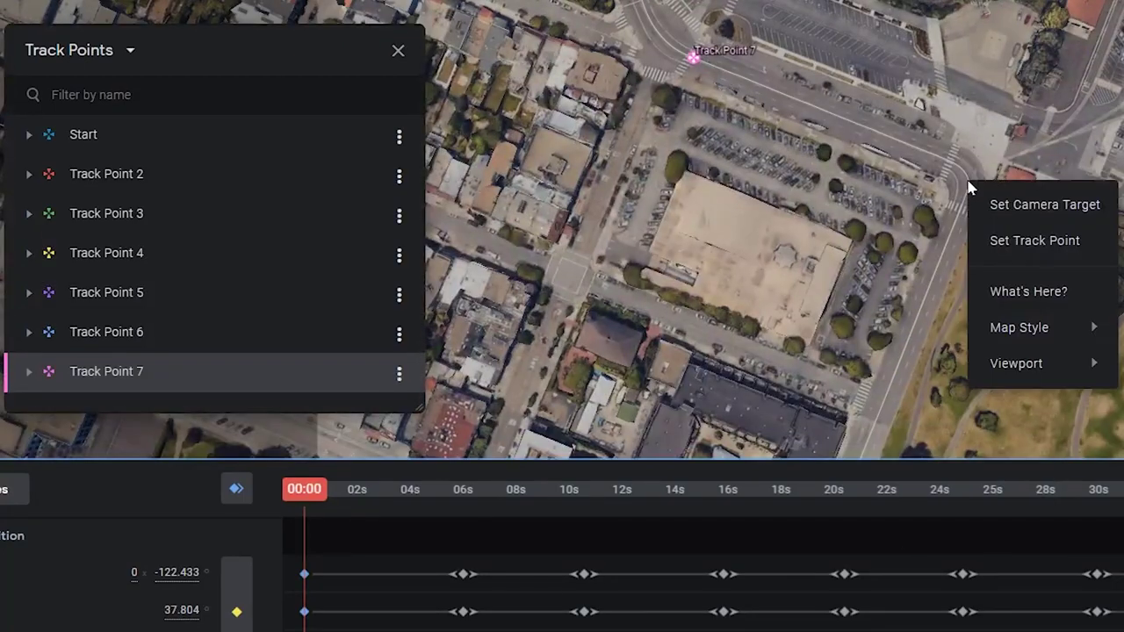
click(1019, 241)
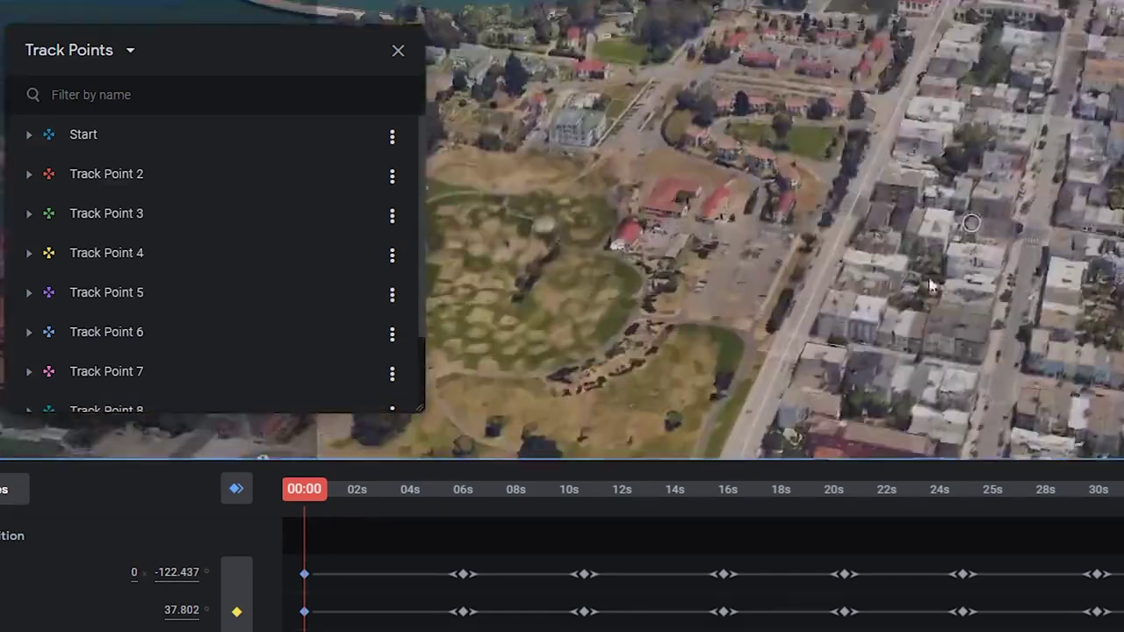
Continue setting track points on the route past the park and along the street bordering the residential blocks.
right_click(726, 202)
click(777, 258)
right_click(972, 143)
click(1031, 209)
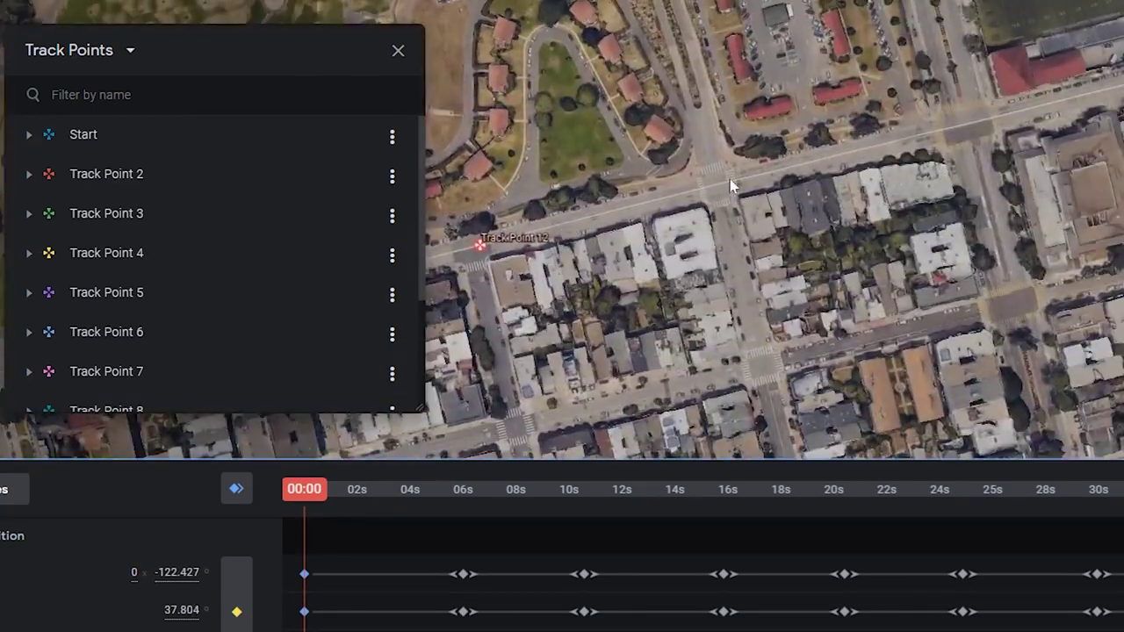
right_click(636, 215)
click(690, 272)
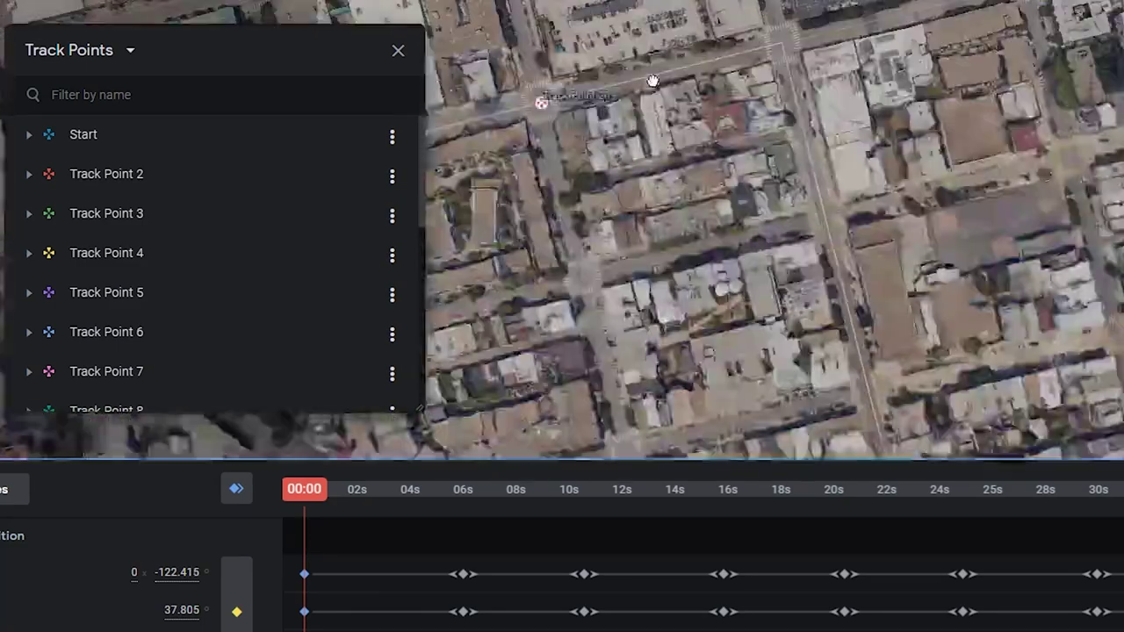
Set track points at the route's street turns and along the road up to the loop below the wooded hill.
right_click(787, 92)
click(839, 147)
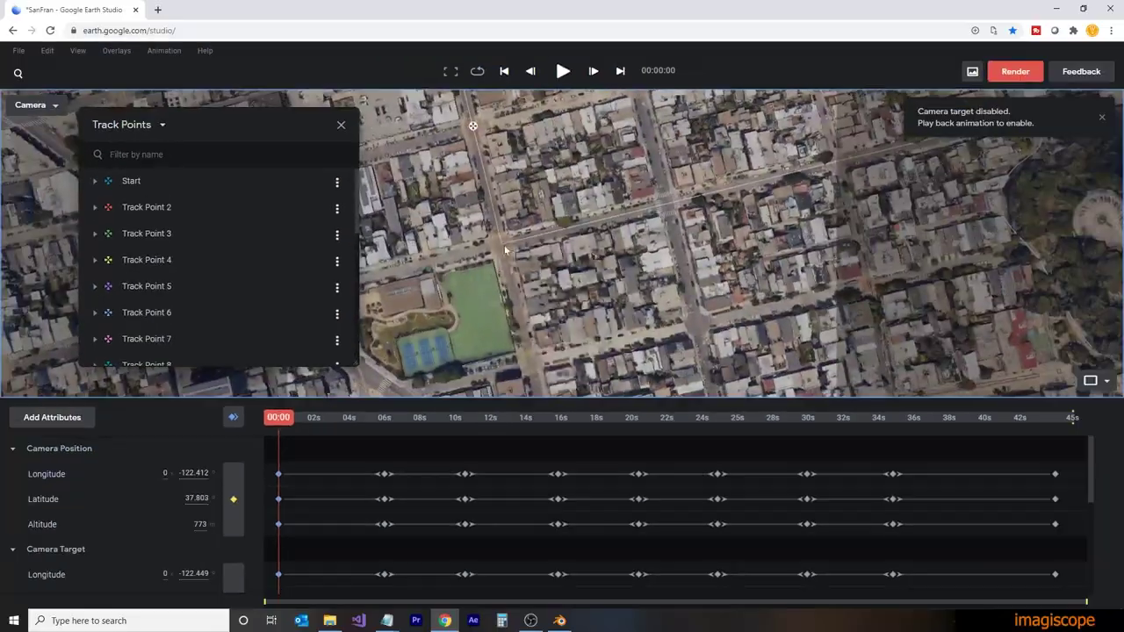
right_click(890, 177)
click(706, 243)
right_click(585, 202)
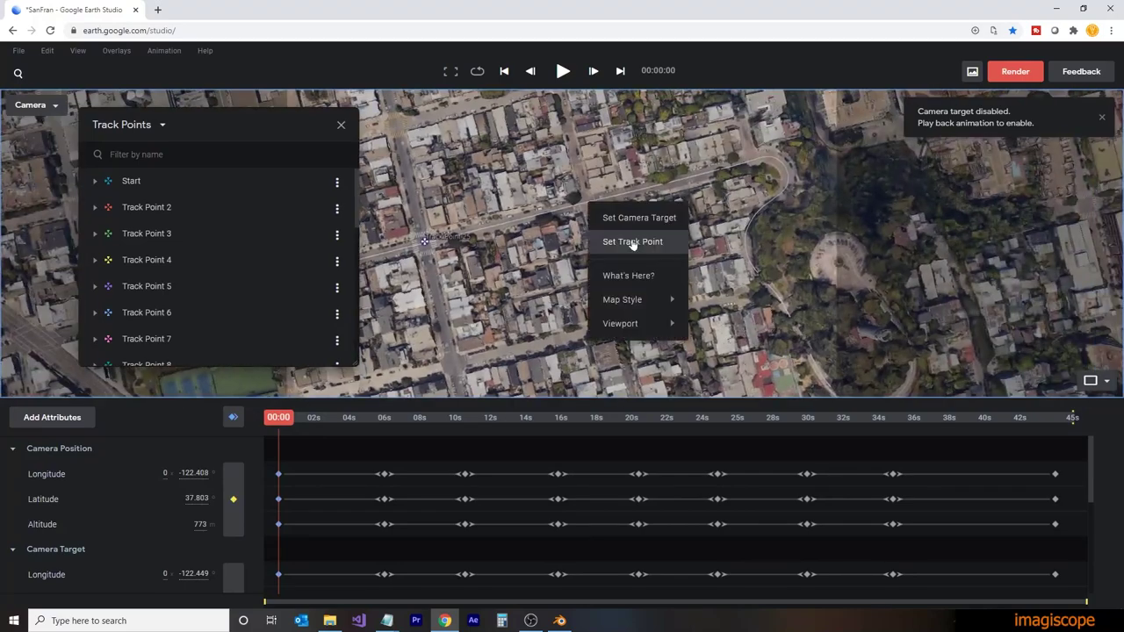
click(630, 239)
right_click(746, 160)
click(790, 196)
Set four closely spaced track points following the route's winding road around the wooded hill.
right_click(682, 190)
click(708, 225)
right_click(549, 194)
click(575, 230)
right_click(555, 209)
click(584, 245)
right_click(545, 240)
click(587, 275)
Set the last track points along the hill road up to the tower, and check the points placed on the streets leading there.
right_click(561, 243)
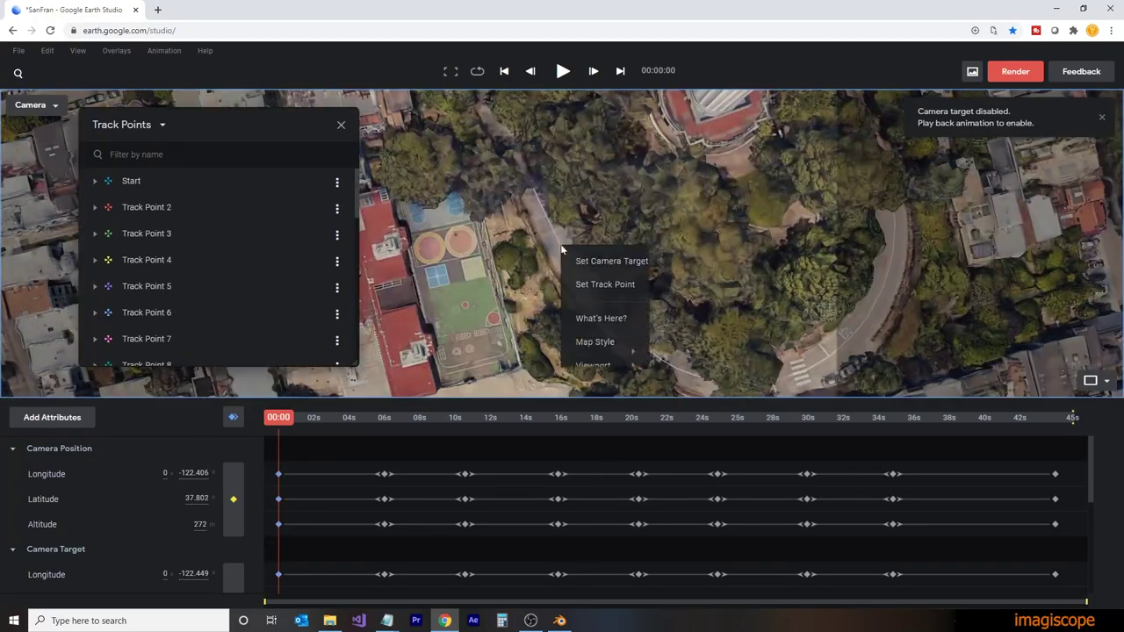
right_click(817, 372)
click(845, 403)
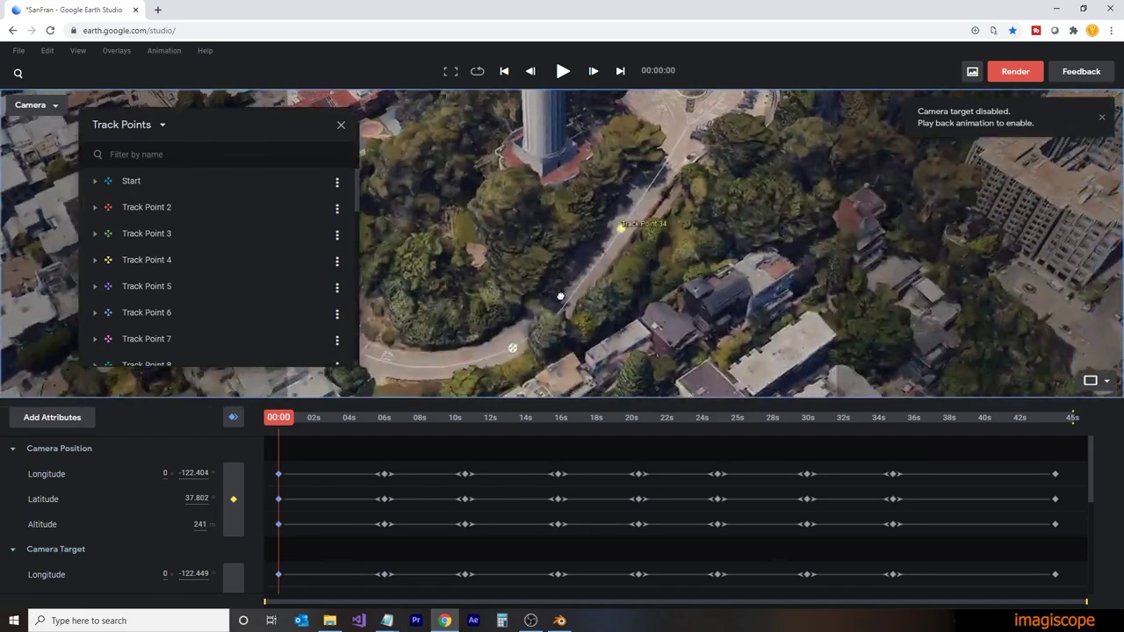
right_click(633, 214)
click(663, 249)
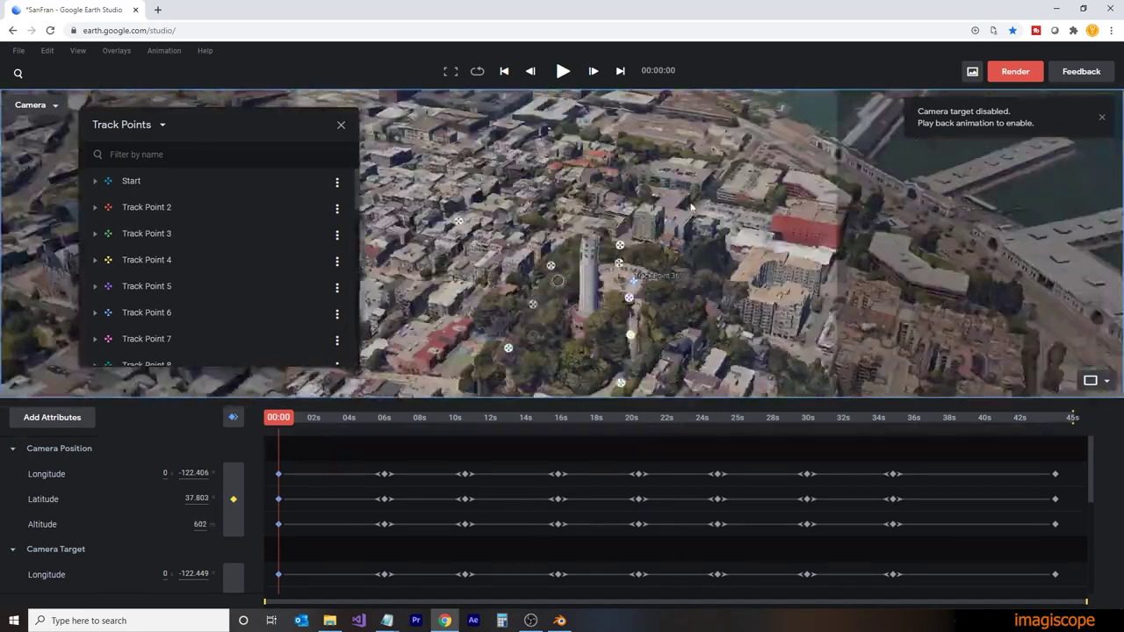
scroll(609, 323, up, 5)
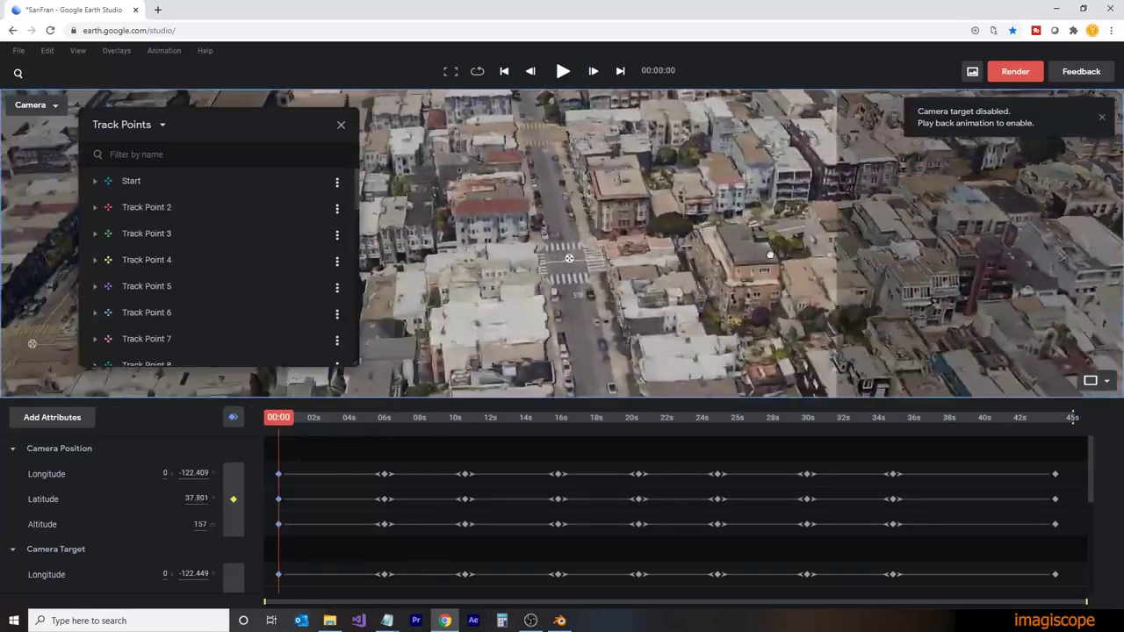
drag(769, 254, 369, 141)
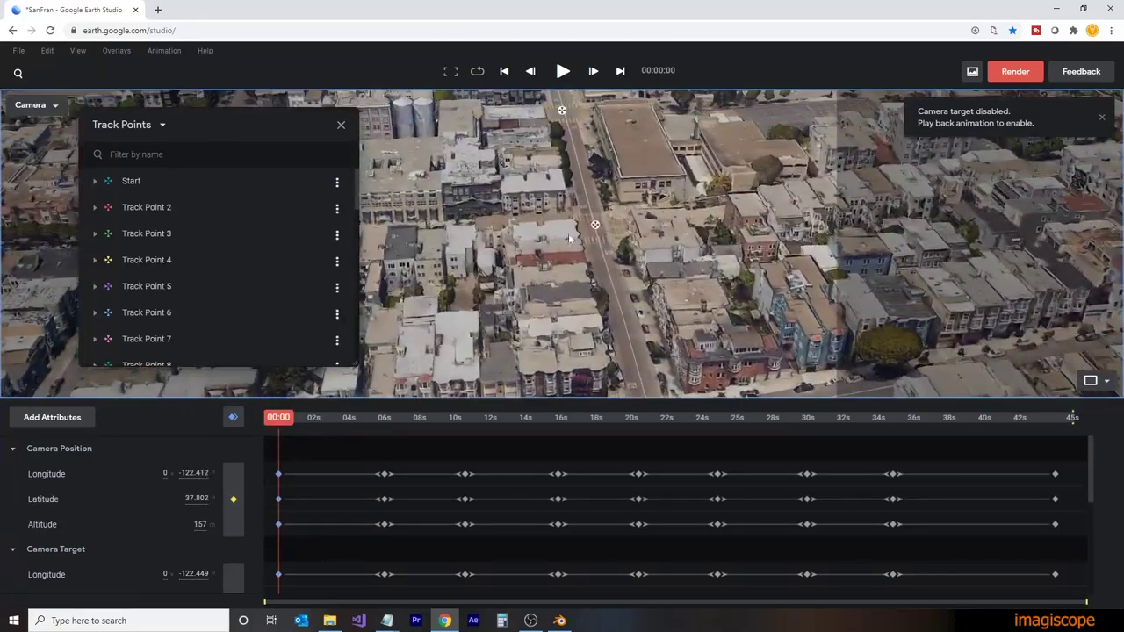
Export the 3D tracking data with camera and track points as a JSON file named SanFran_track, saved in the project's SanFran folder.
click(19, 50)
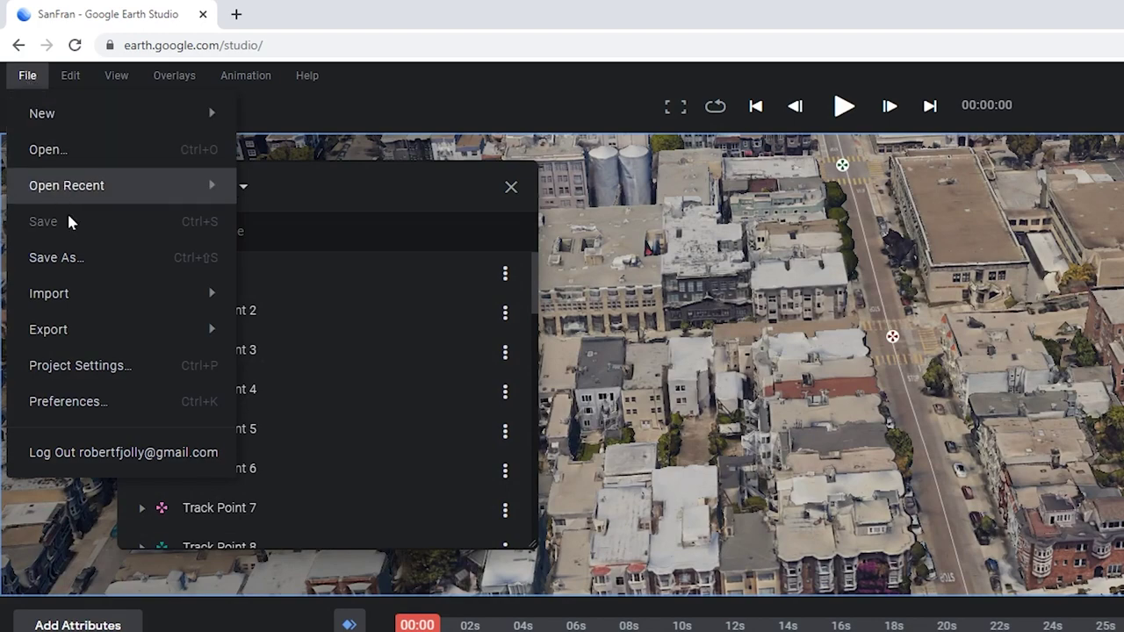
mouse_move(103, 343)
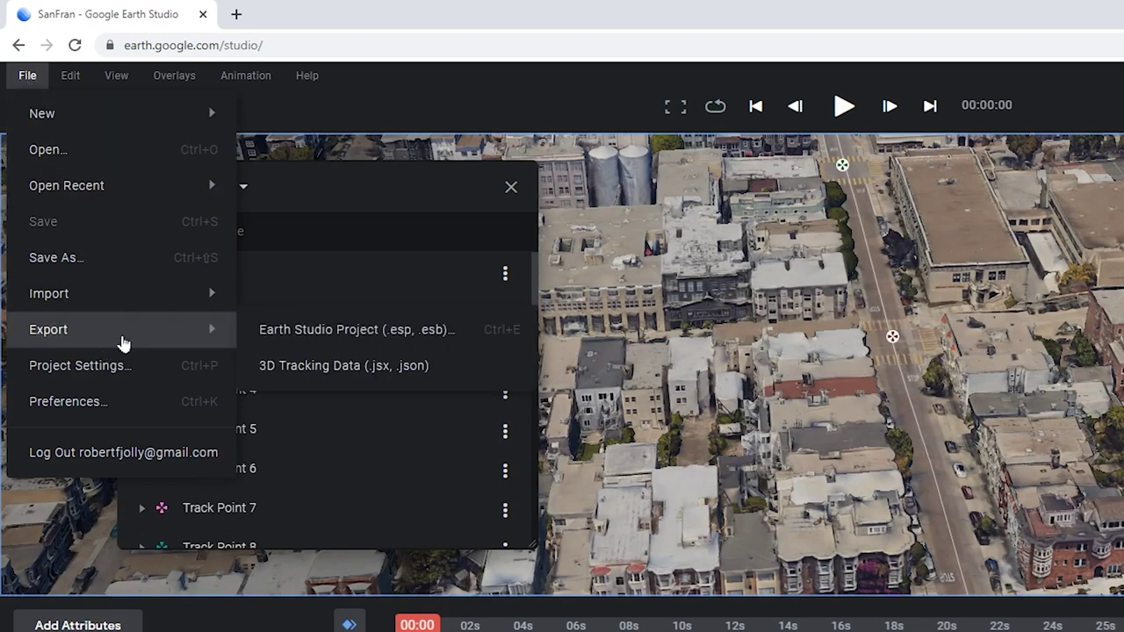
click(355, 367)
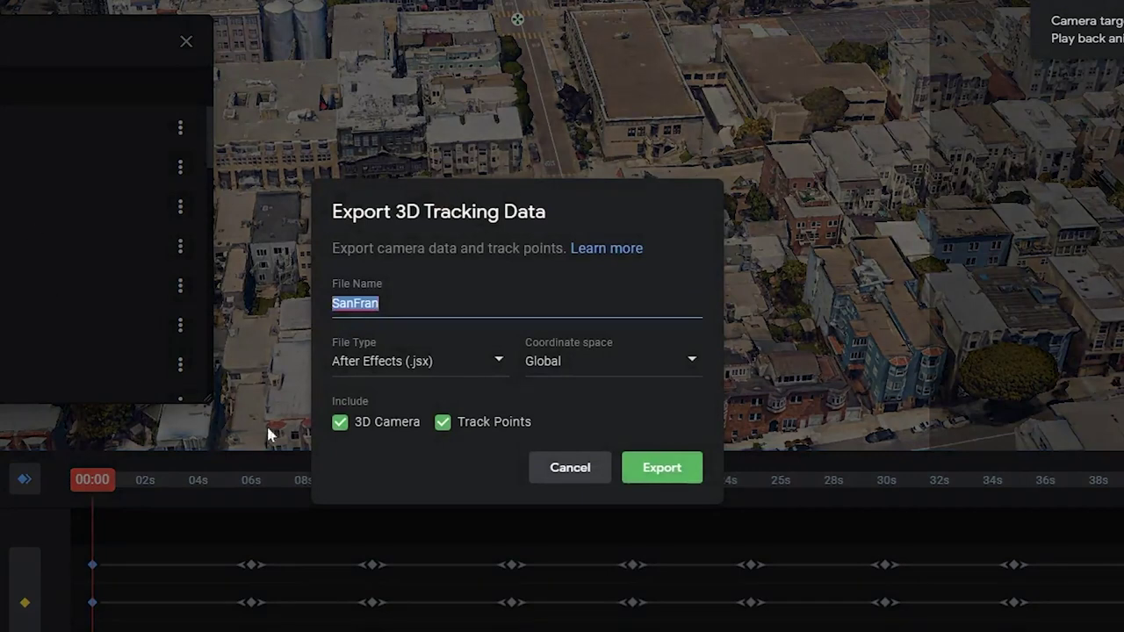
click(423, 363)
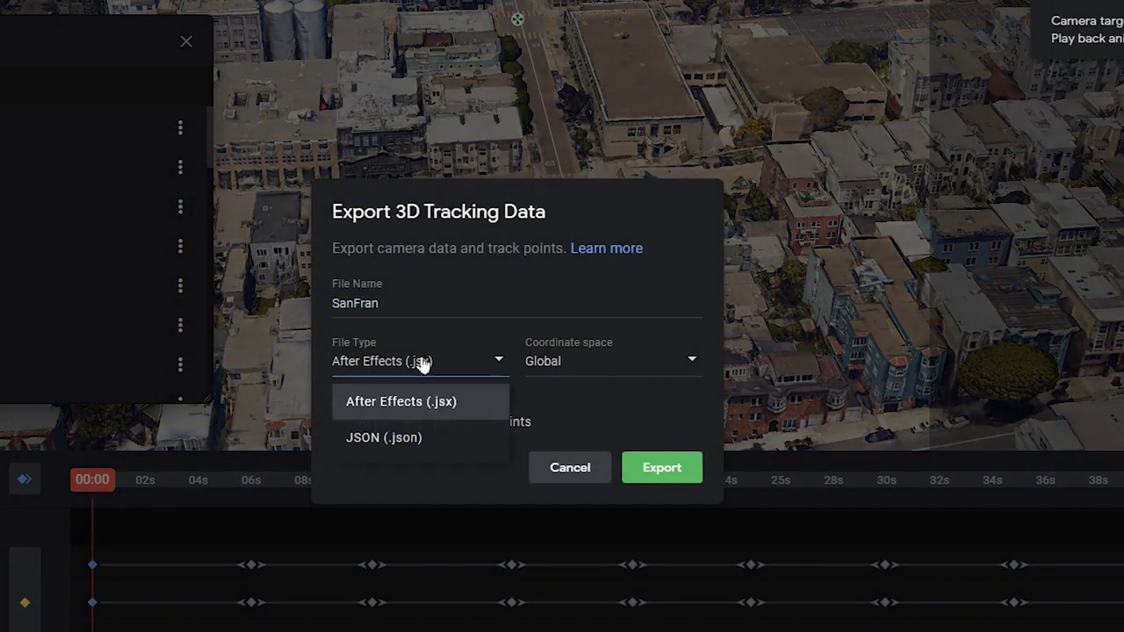
click(408, 439)
double_click(355, 303)
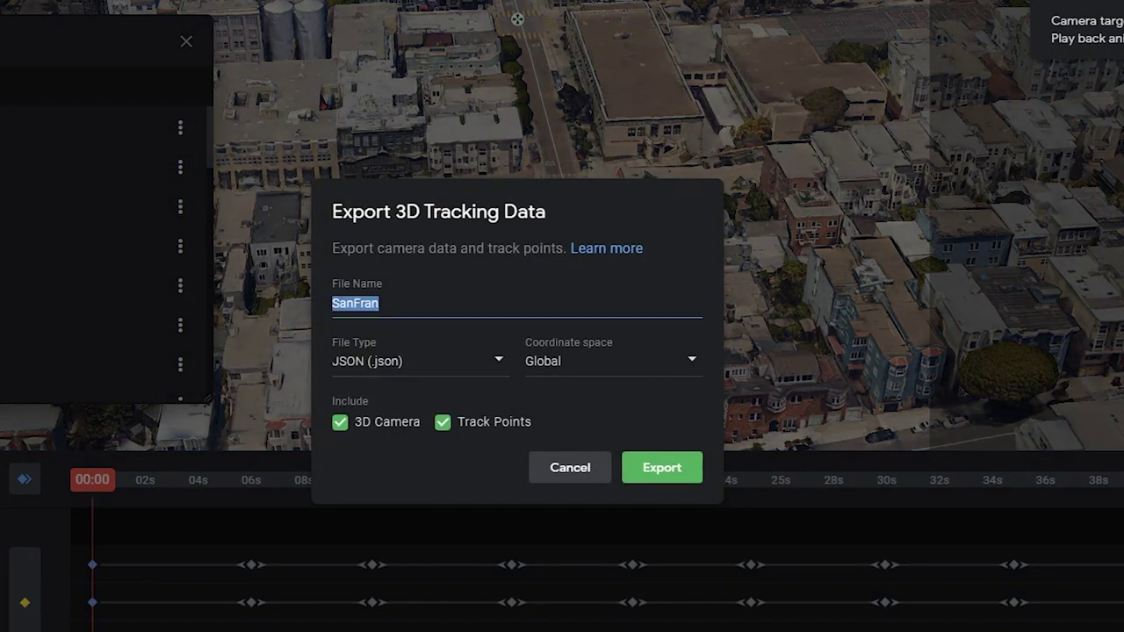
text(SanFran)
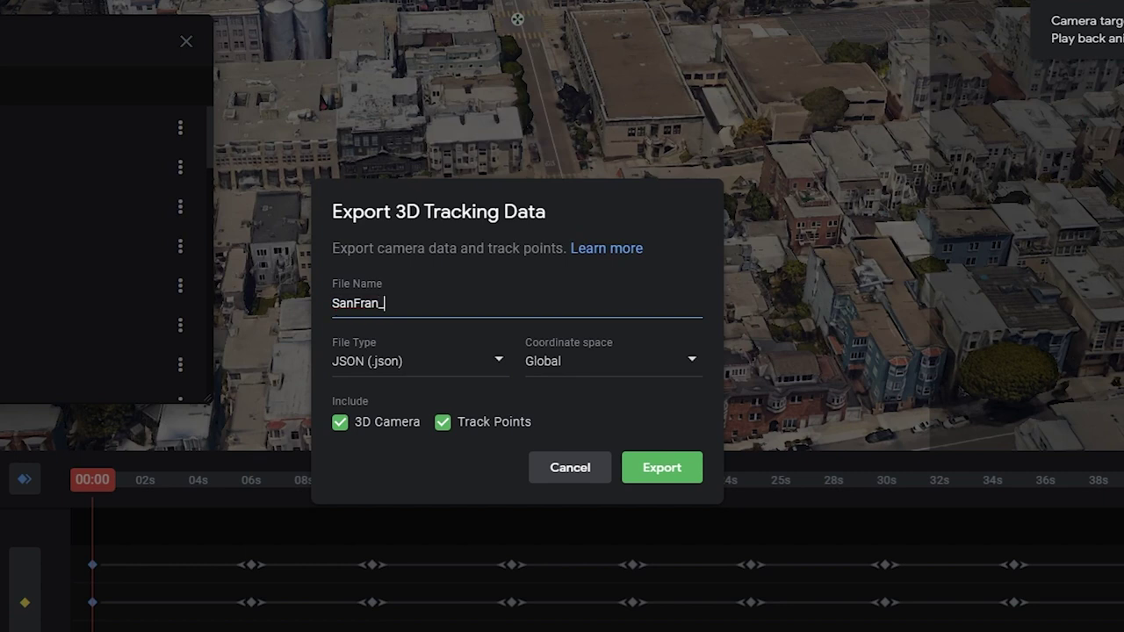
text(_track)
click(648, 470)
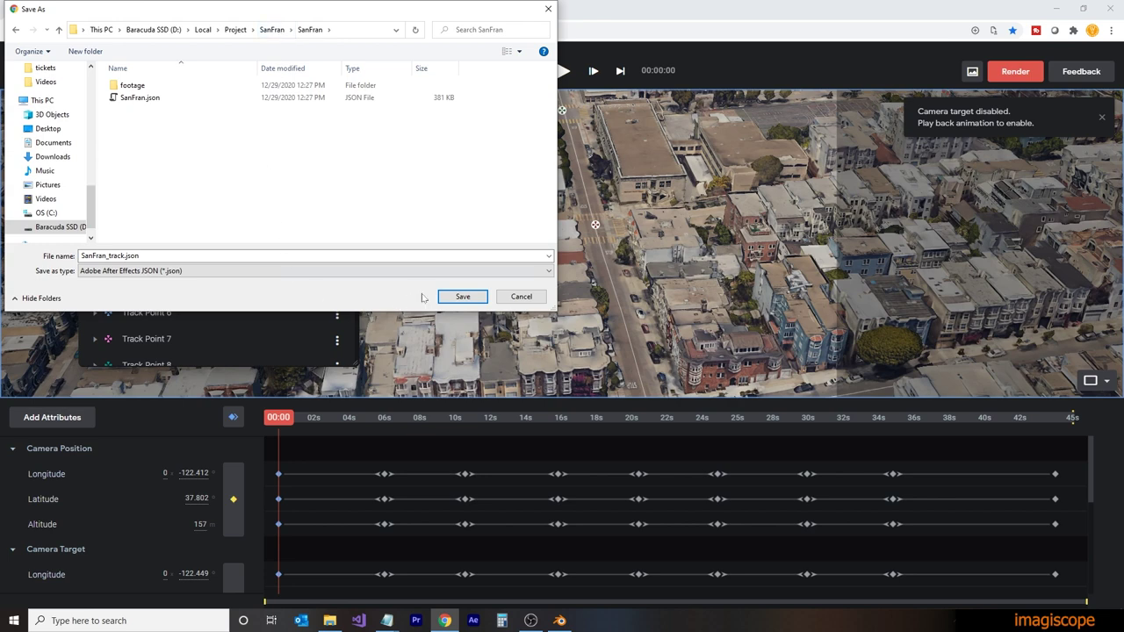
click(463, 296)
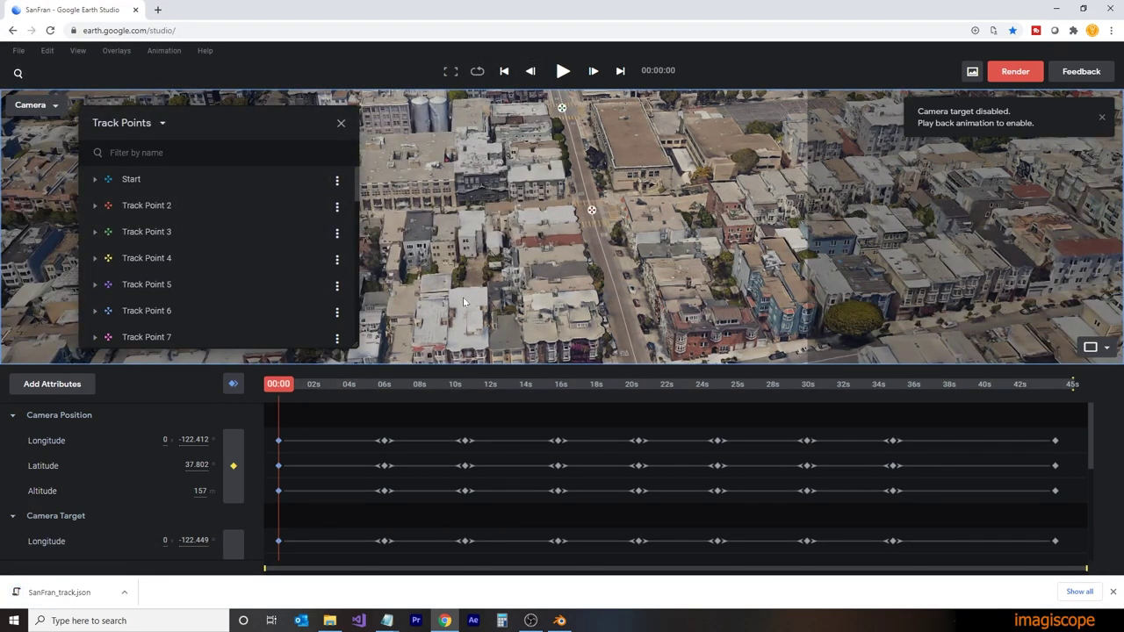
Switch to Blender and delete the existing _GES_PATH route with its Anchor Empty and RoutePath.
click(559, 621)
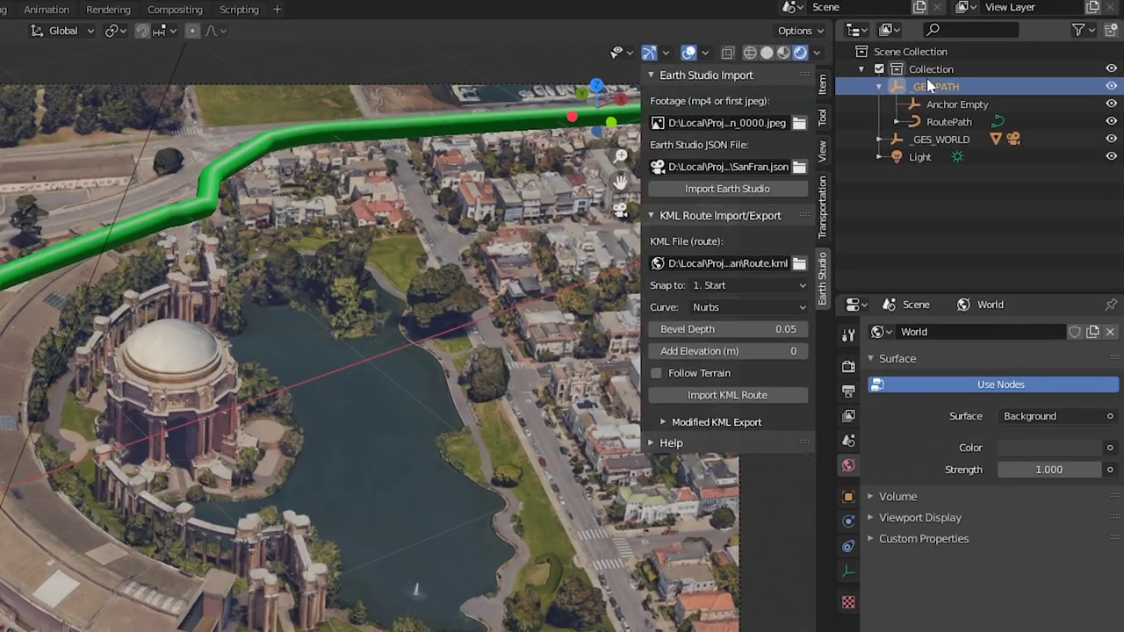
click(996, 74)
shift+click(943, 128)
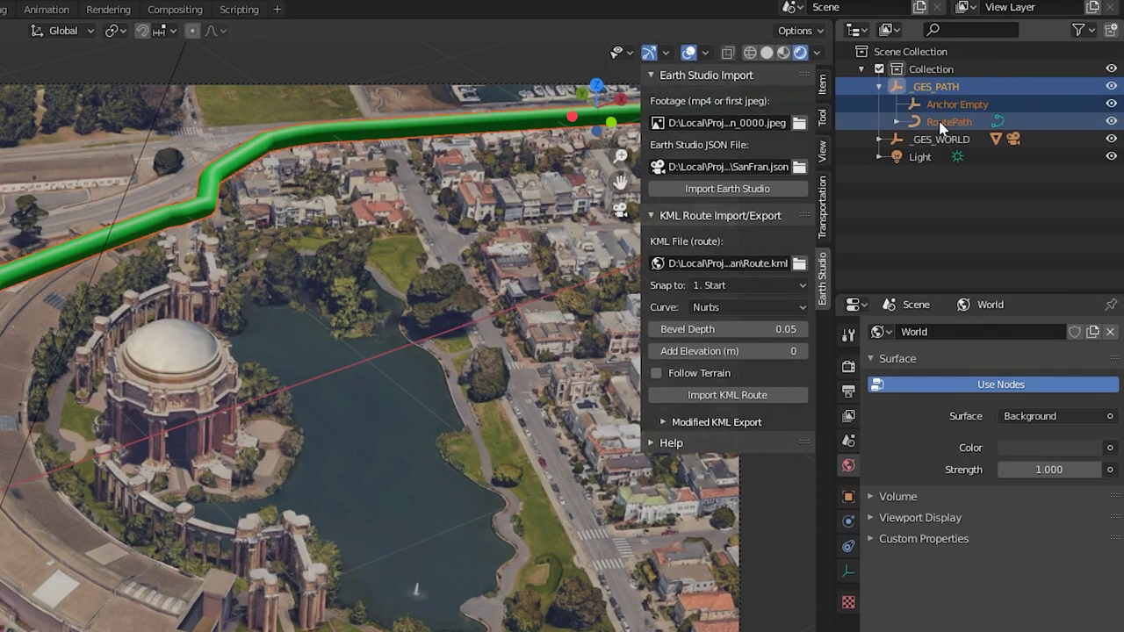
right_click(943, 127)
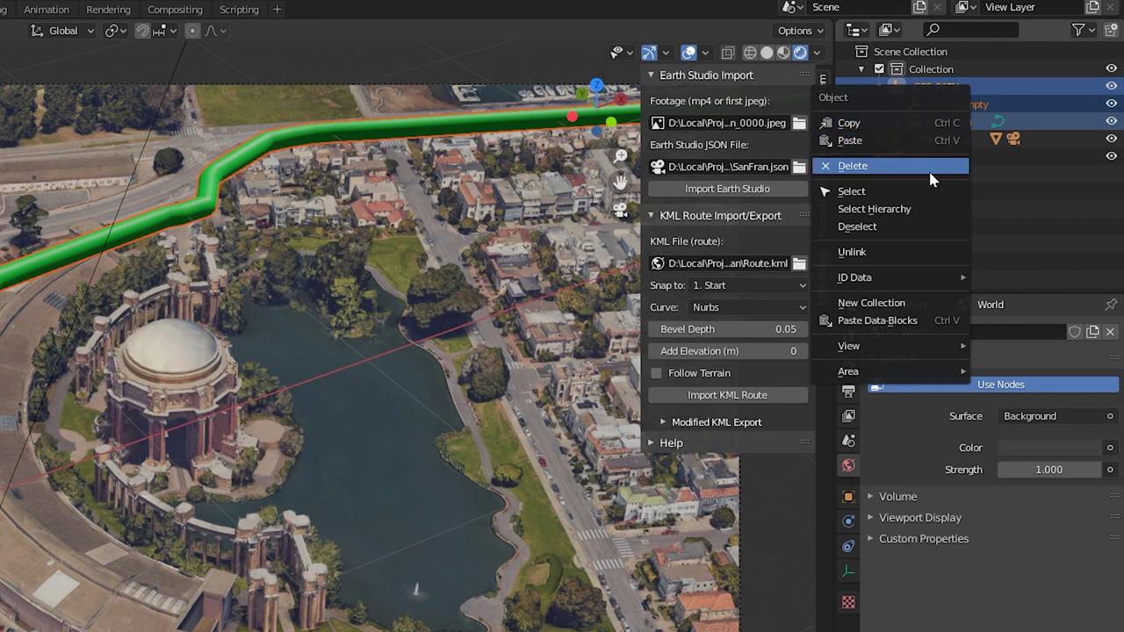
click(929, 171)
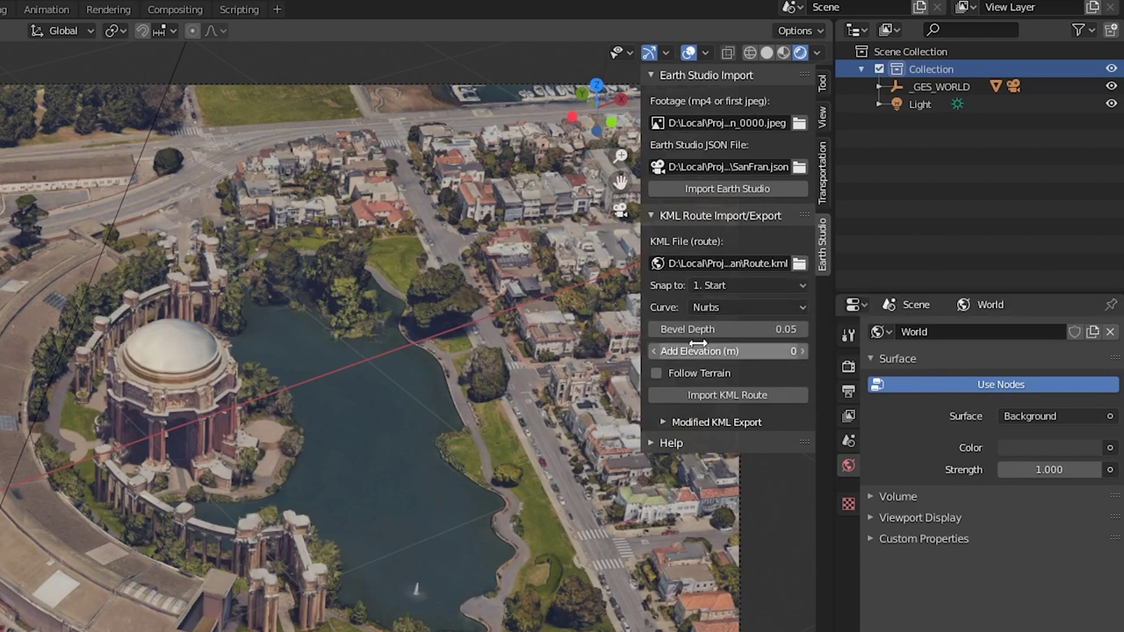
Enable Follow Terrain for the KML route import and load SanFran_track.json from the inner SanFran folder as the reference JSON.
click(657, 373)
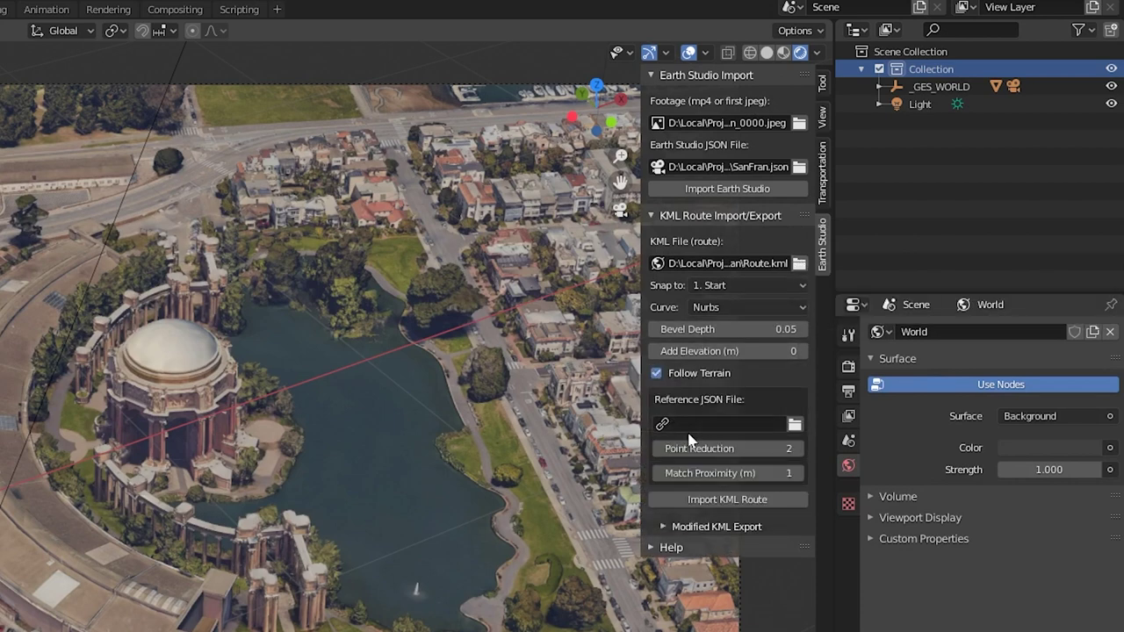
click(796, 425)
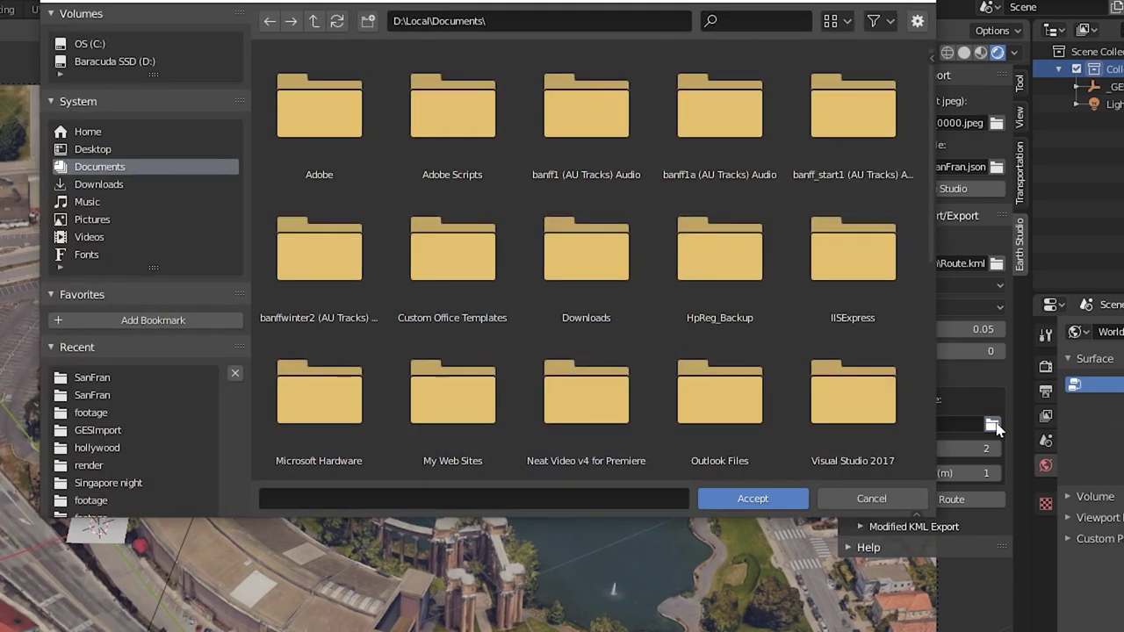
click(92, 377)
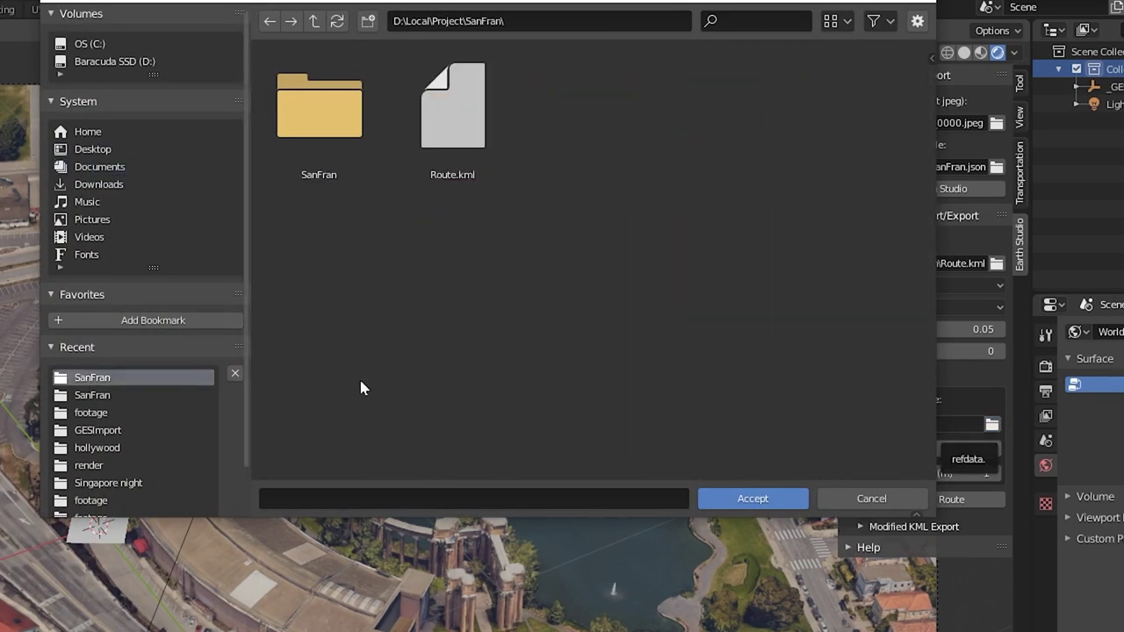
double_click(352, 141)
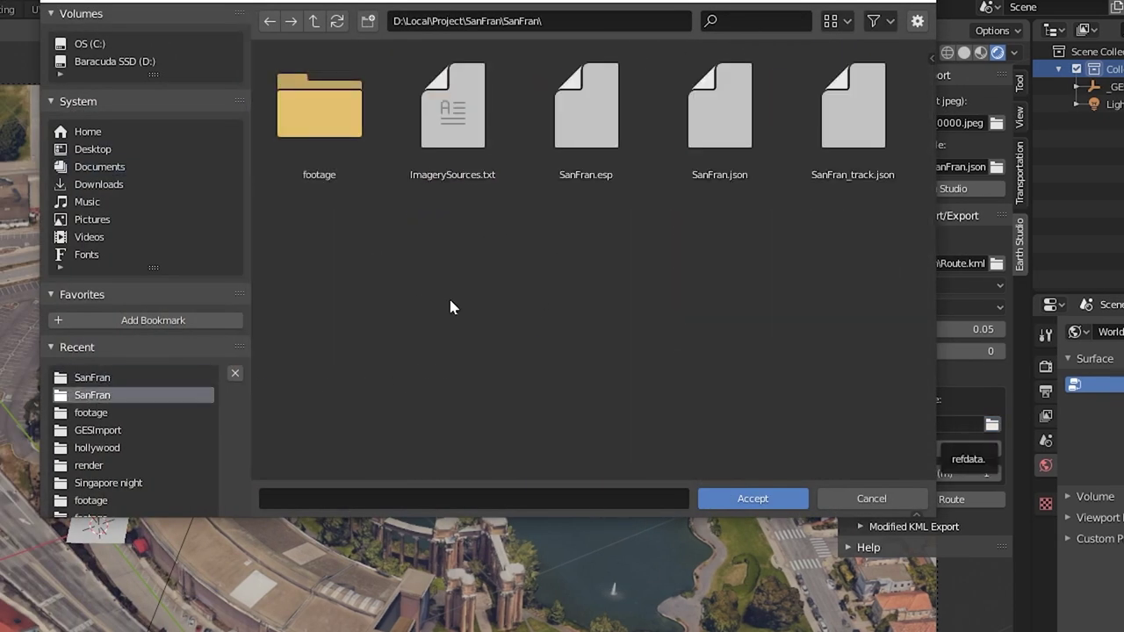
click(830, 129)
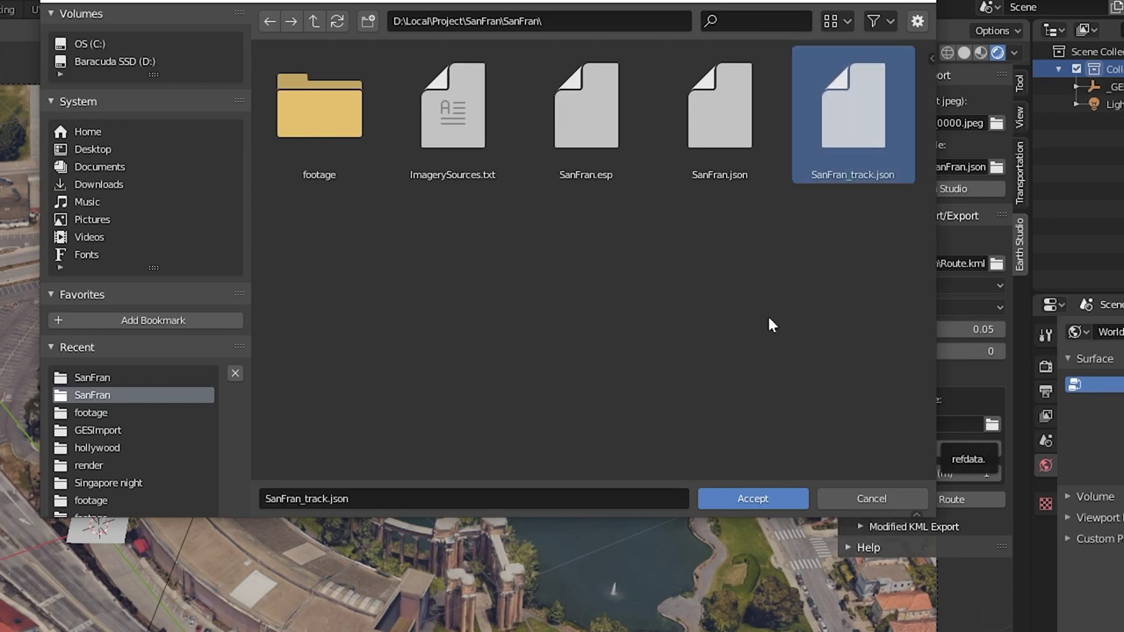
click(749, 498)
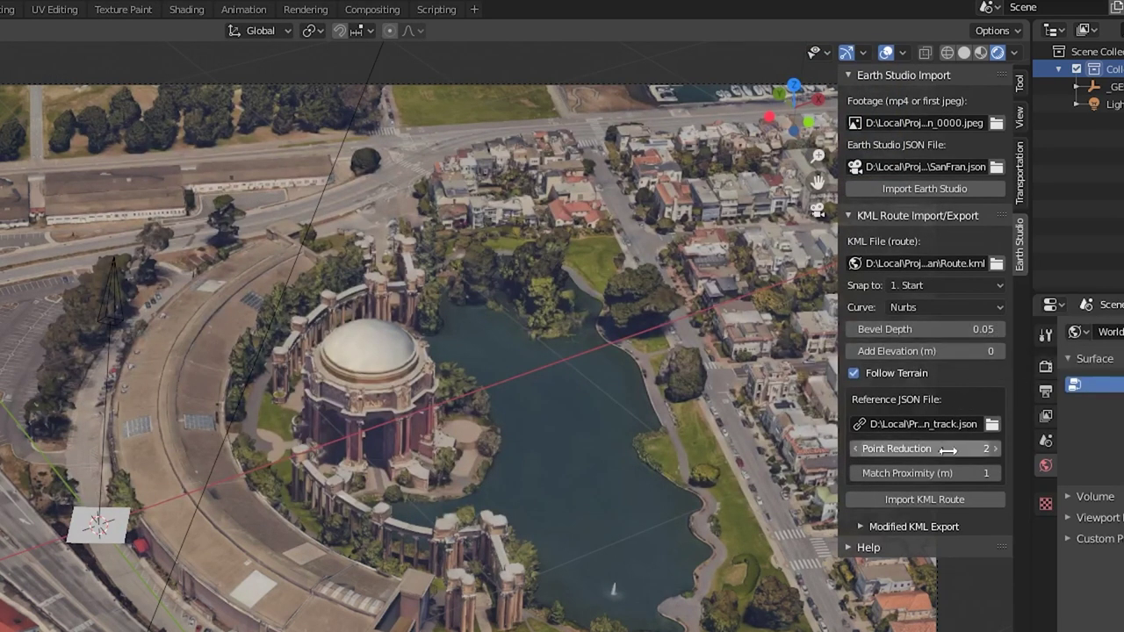
Import the KML route with Point Reduction set to 0 and Match Proximity set to 2 m.
drag(948, 450, 914, 450)
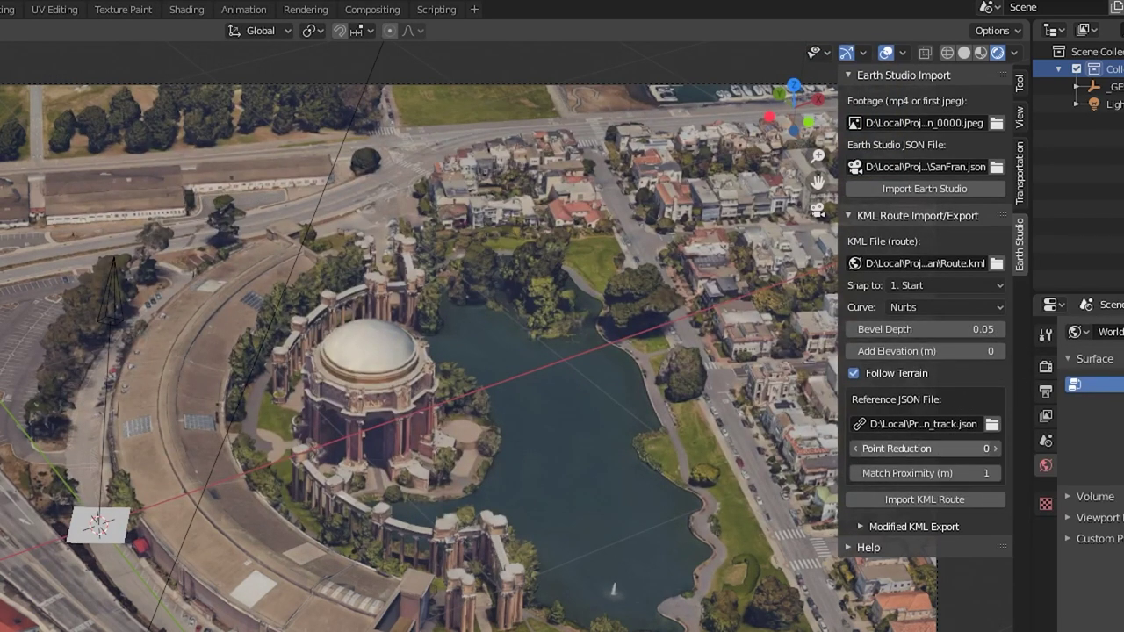
click(974, 479)
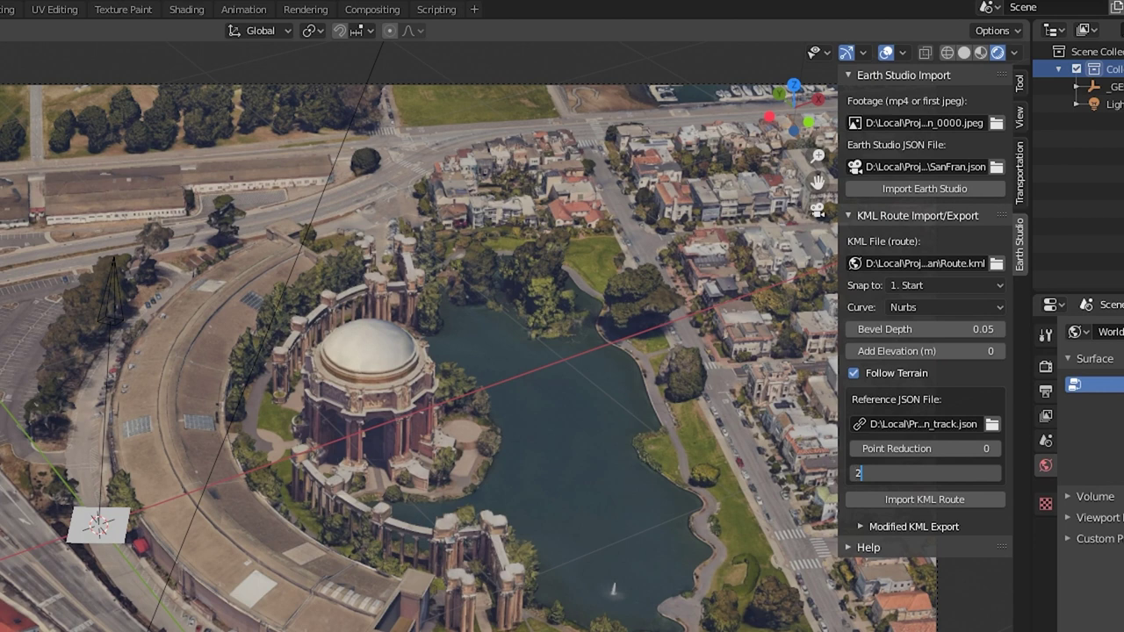
key(Return)
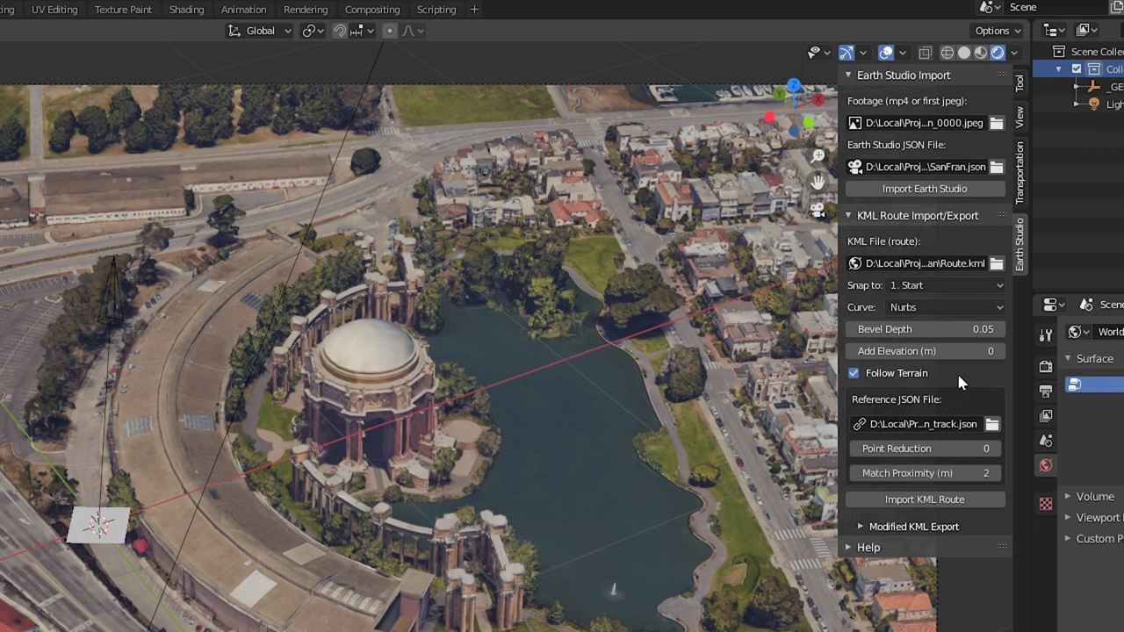
click(924, 500)
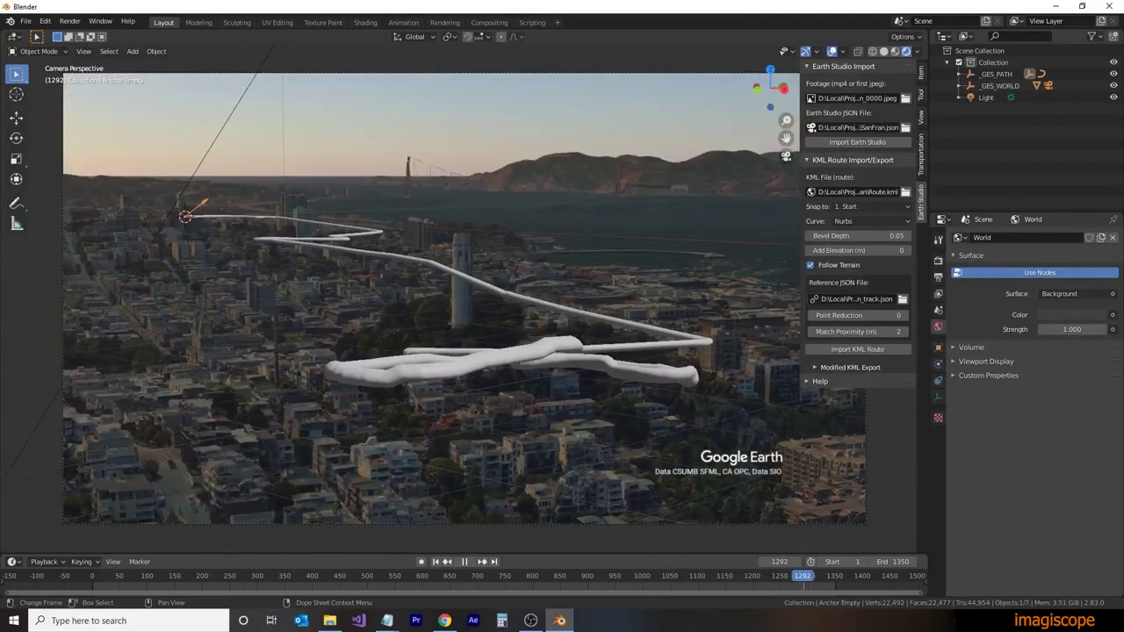
Stop playback, inspect the imported route from outside the camera, and return to the camera view at frame 92.
key(space)
mouse_move(662, 485)
middle_down()
mouse_move(591, 441)
mouse_move(603, 441)
mouse_move(514, 445)
mouse_move(615, 444)
middle_up()
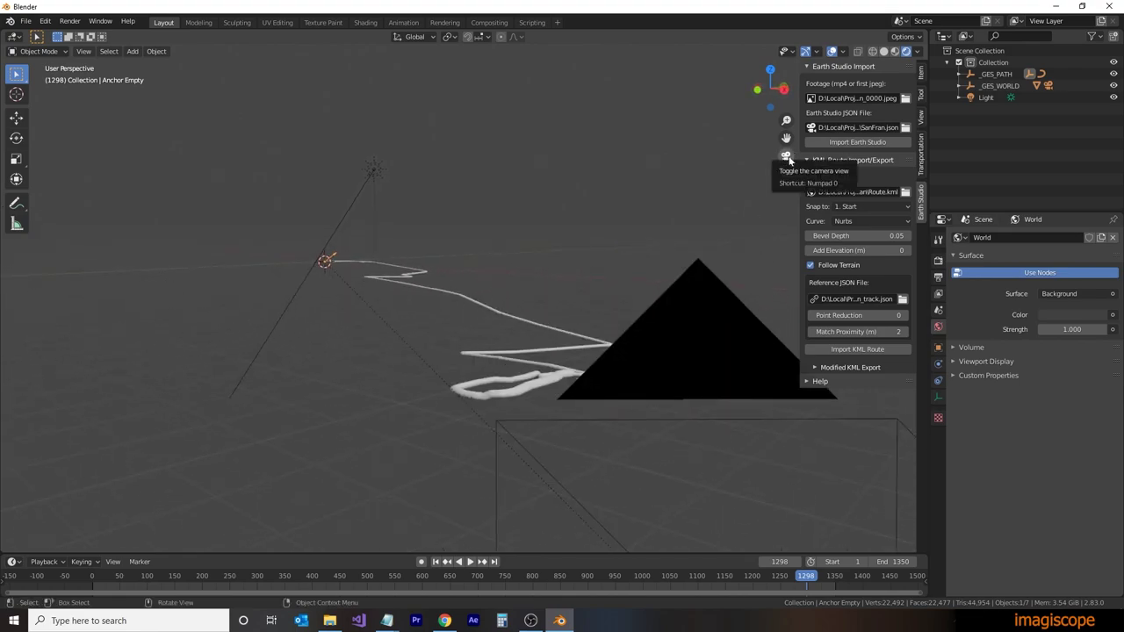
click(786, 155)
drag(788, 576, 142, 600)
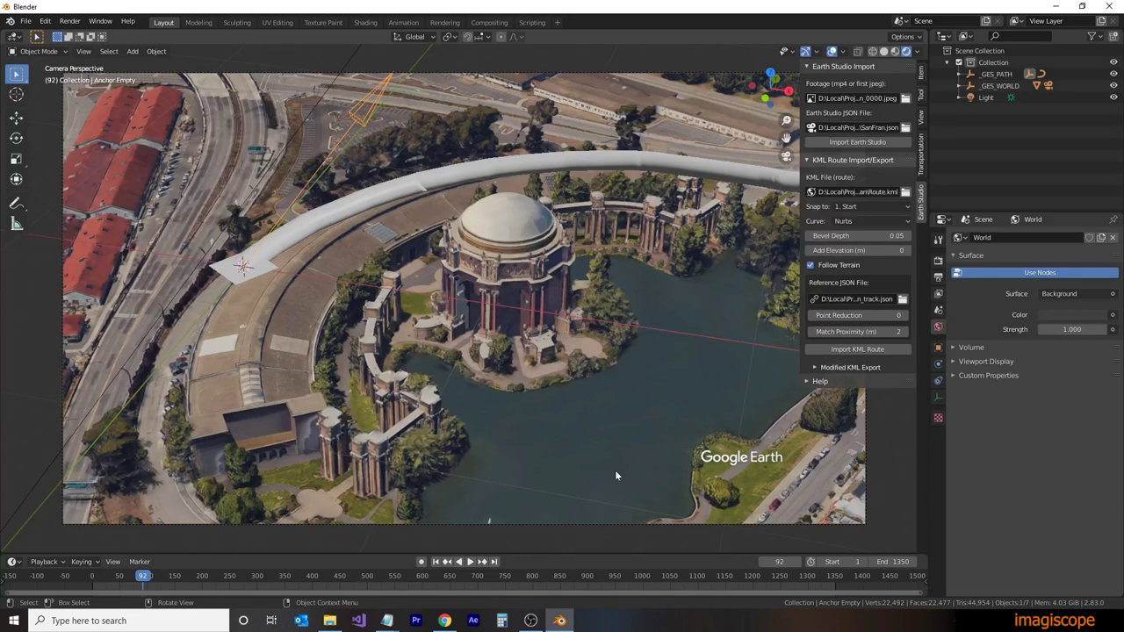
Open the curve data of RoutePath for editing and enable Endpoint U for its active spline, keeping Smooth on.
click(958, 75)
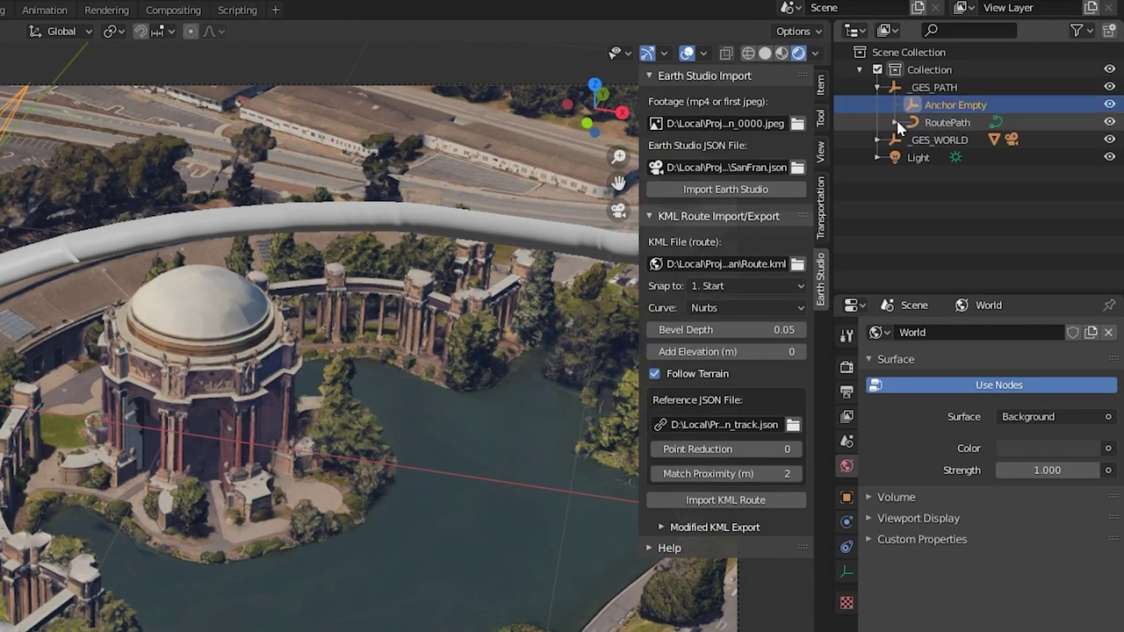
click(895, 122)
click(956, 141)
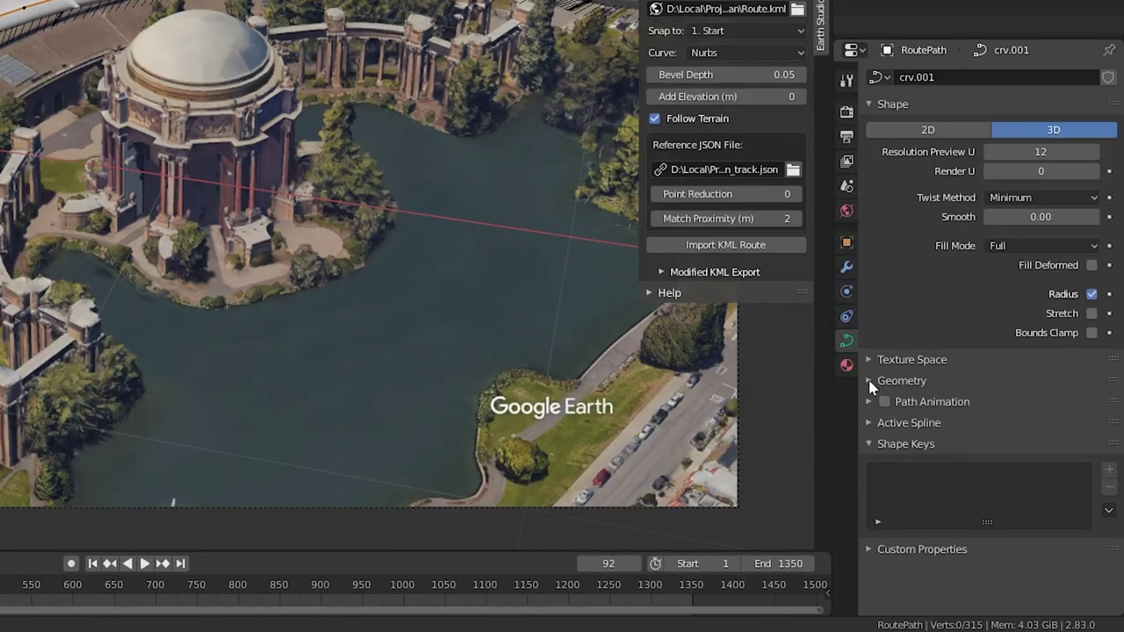
click(871, 382)
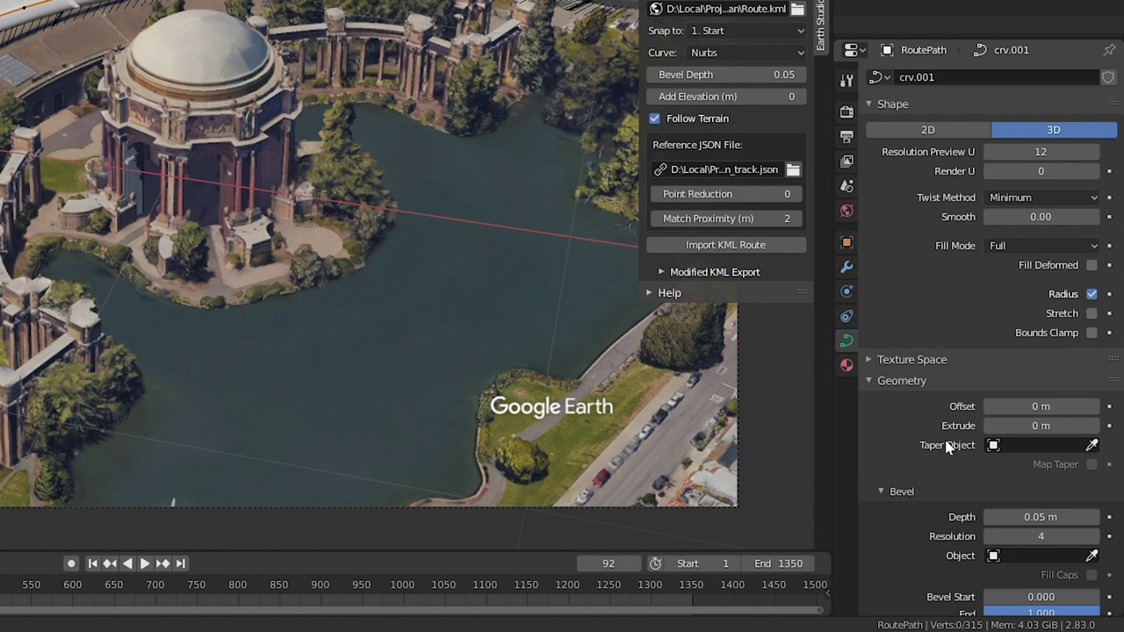
scroll(949, 448, down, 5)
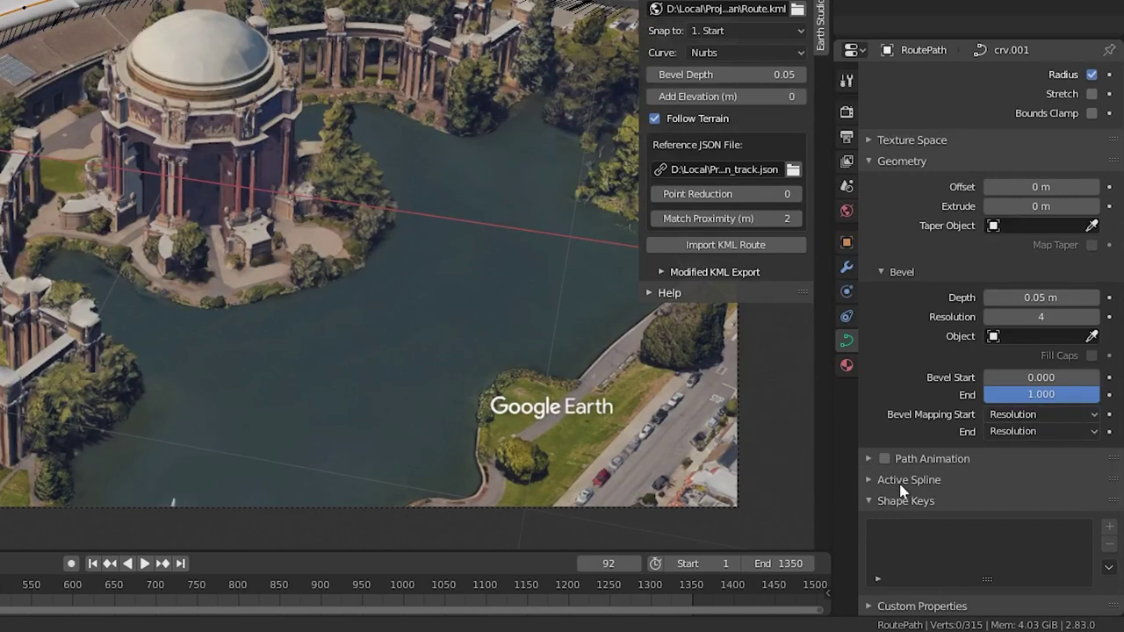
click(872, 481)
scroll(938, 474, down, 3)
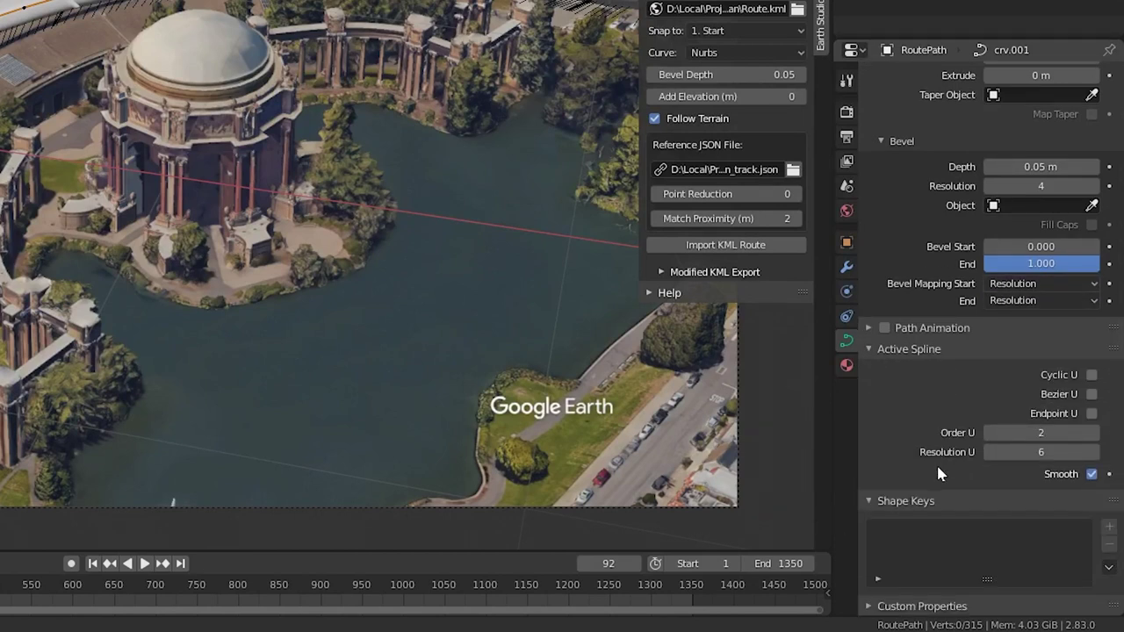
click(1092, 413)
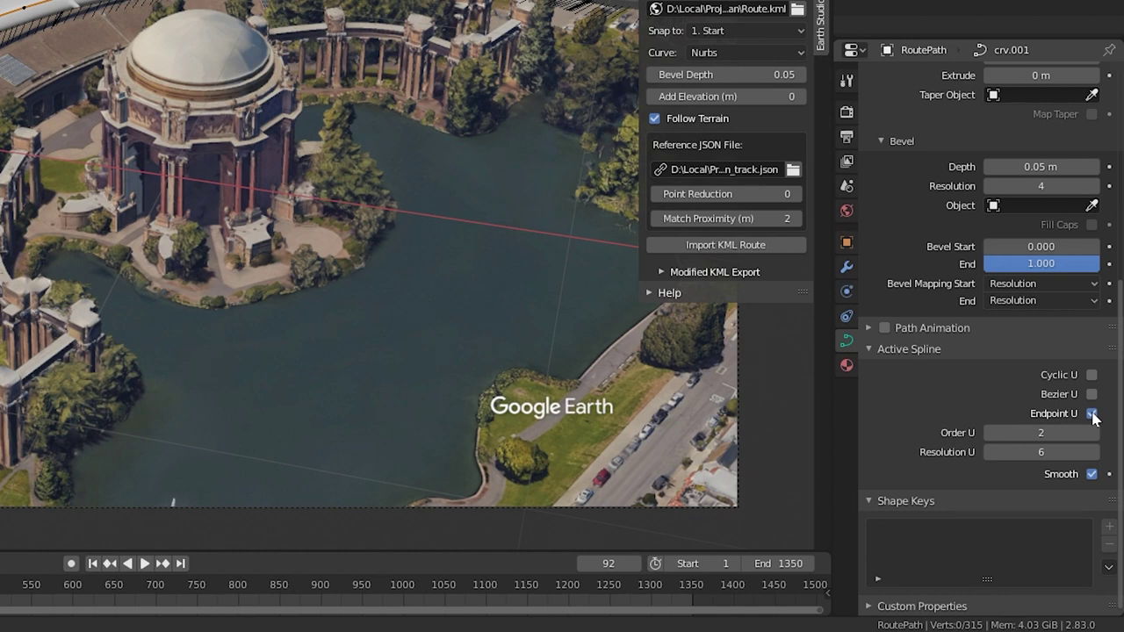
click(1092, 474)
click(1092, 474)
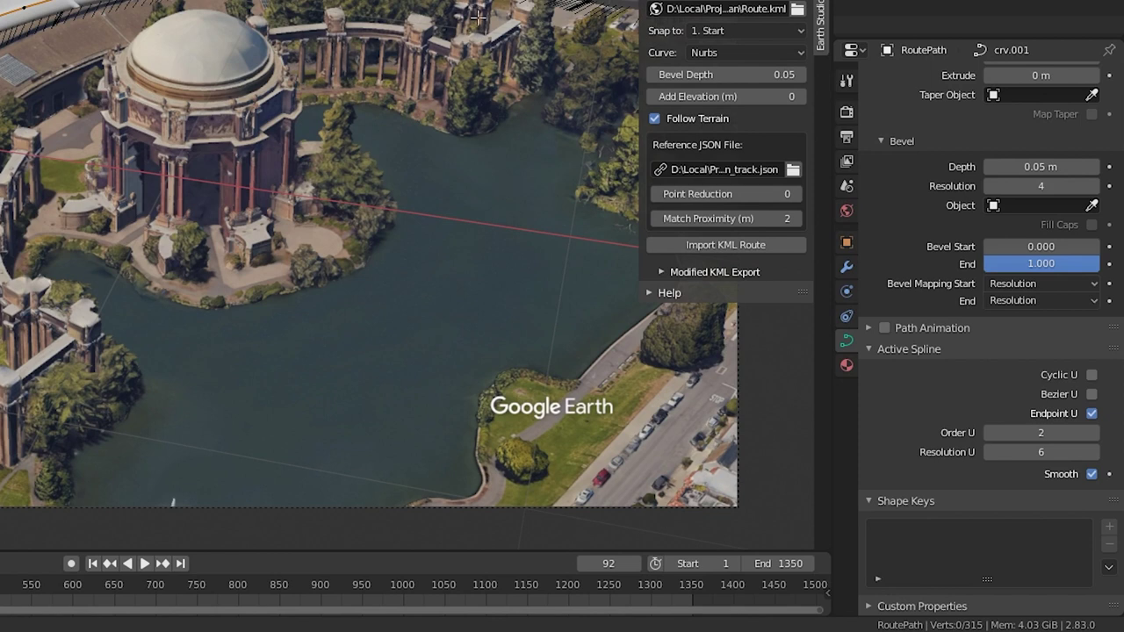
Set the modified KML export's destination folder to D:\Local\Project\SanFran\.
click(736, 274)
scroll(736, 279, down, 1)
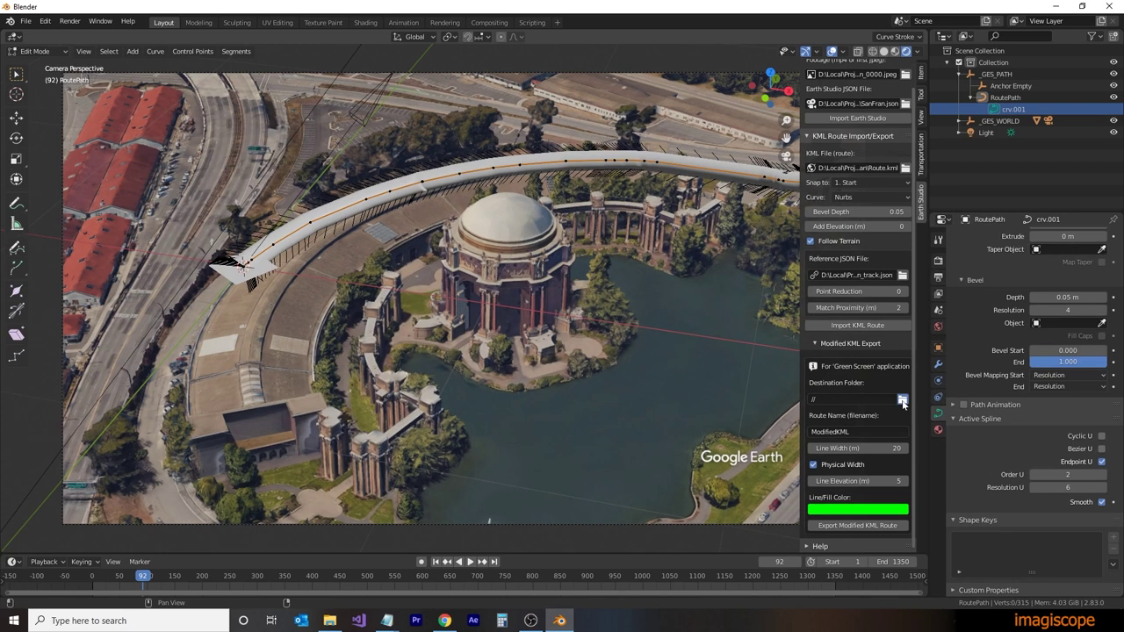
click(903, 401)
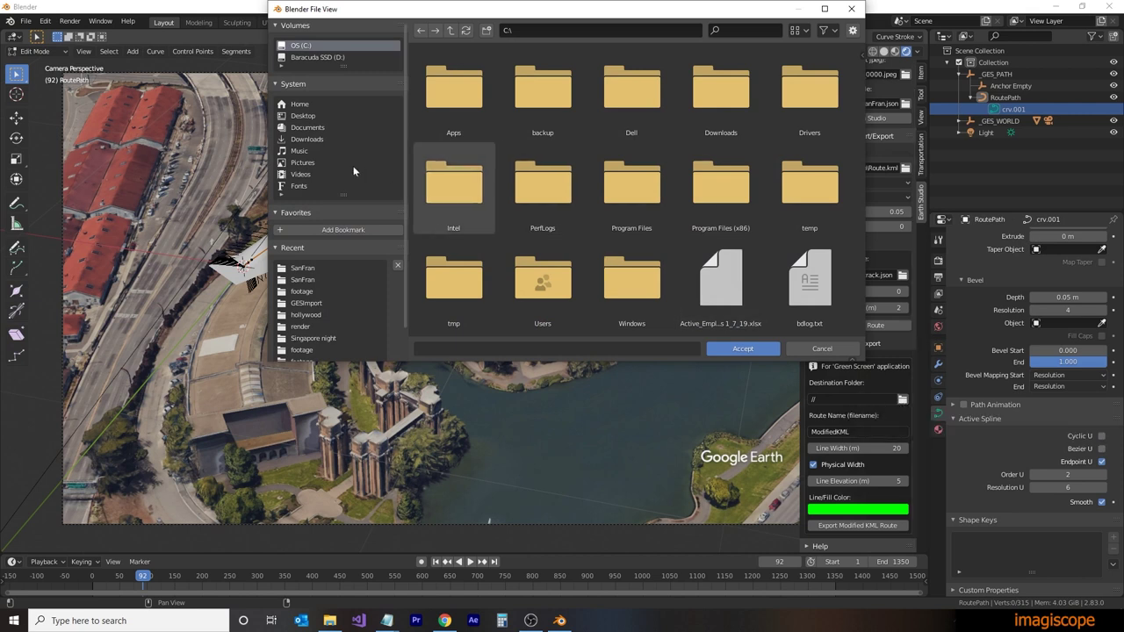
click(303, 269)
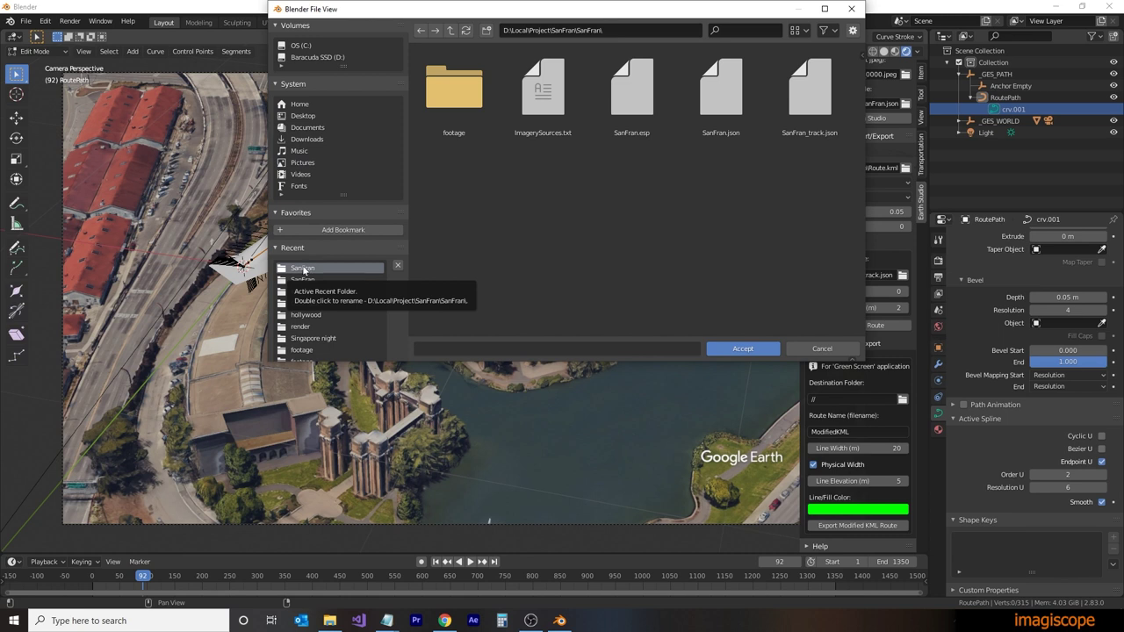
click(451, 32)
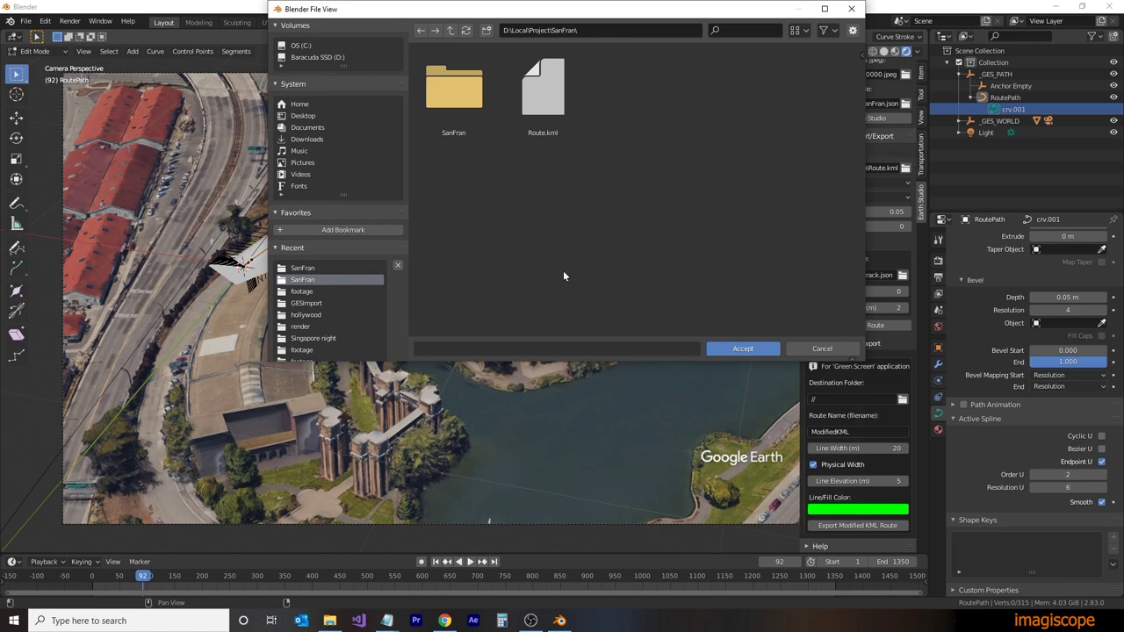
click(742, 349)
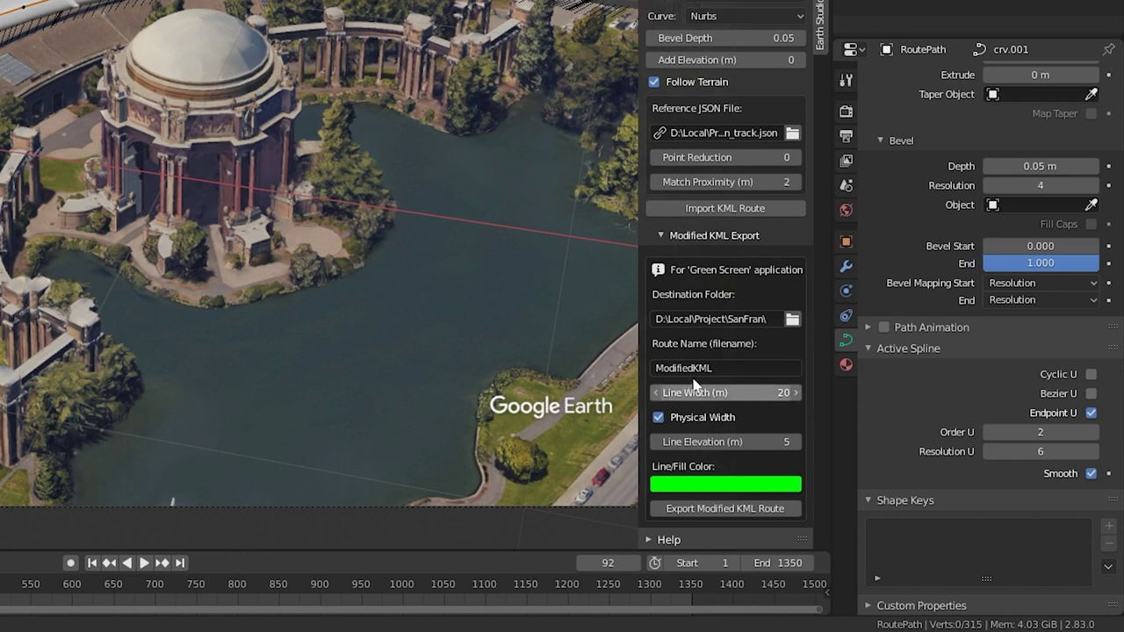
Export the modified KML route under the name ModifiedKML with a line width of 25 m.
click(696, 369)
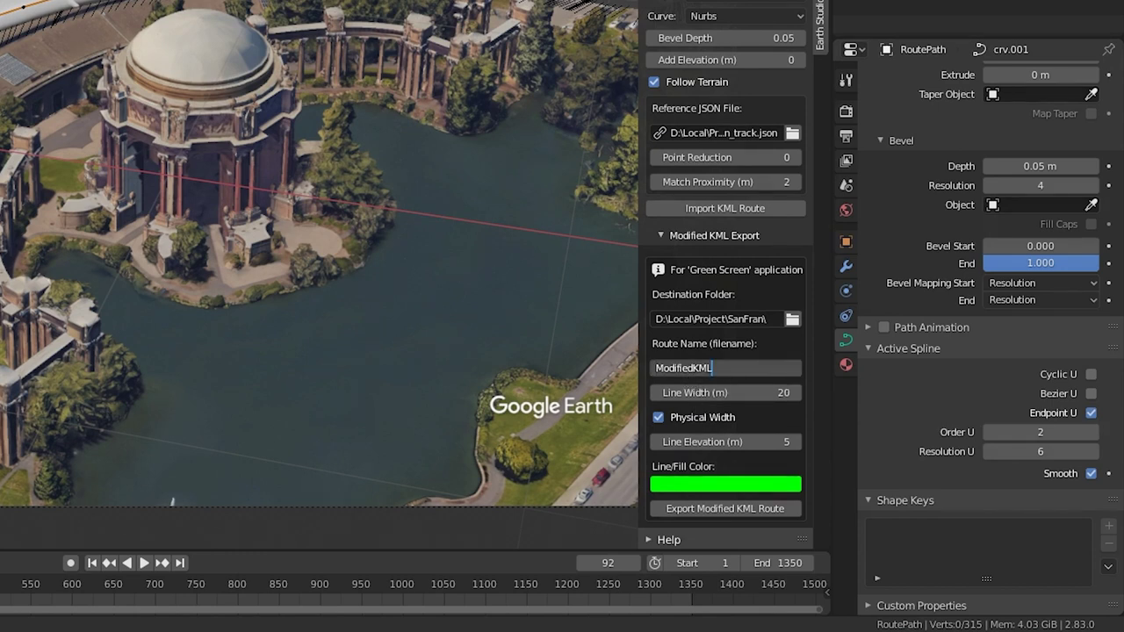
key(Return)
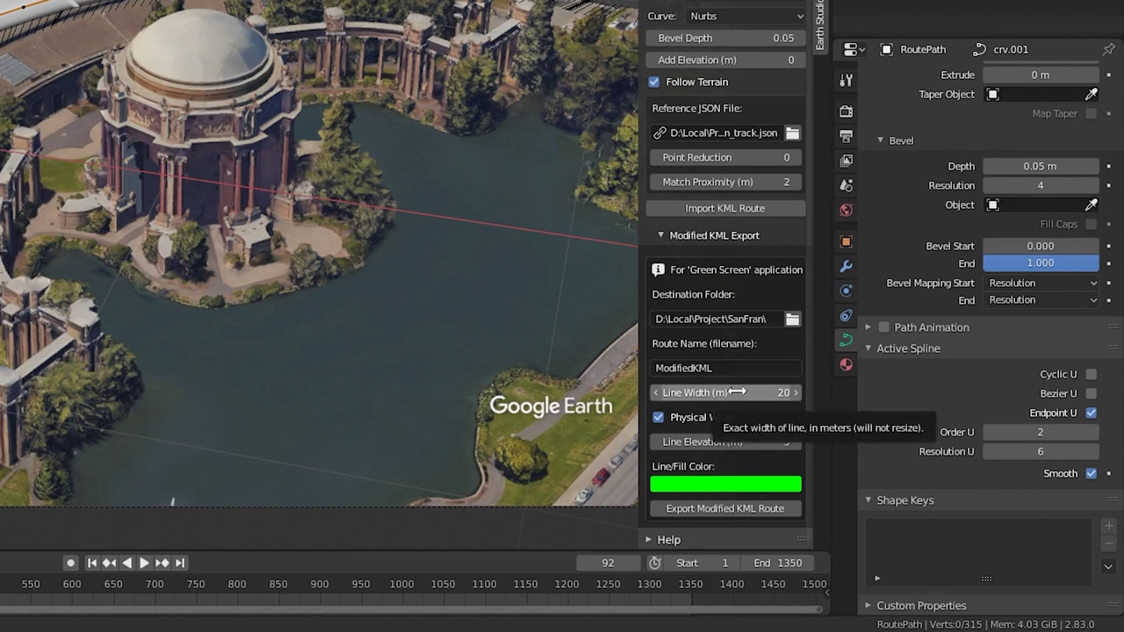
click(736, 392)
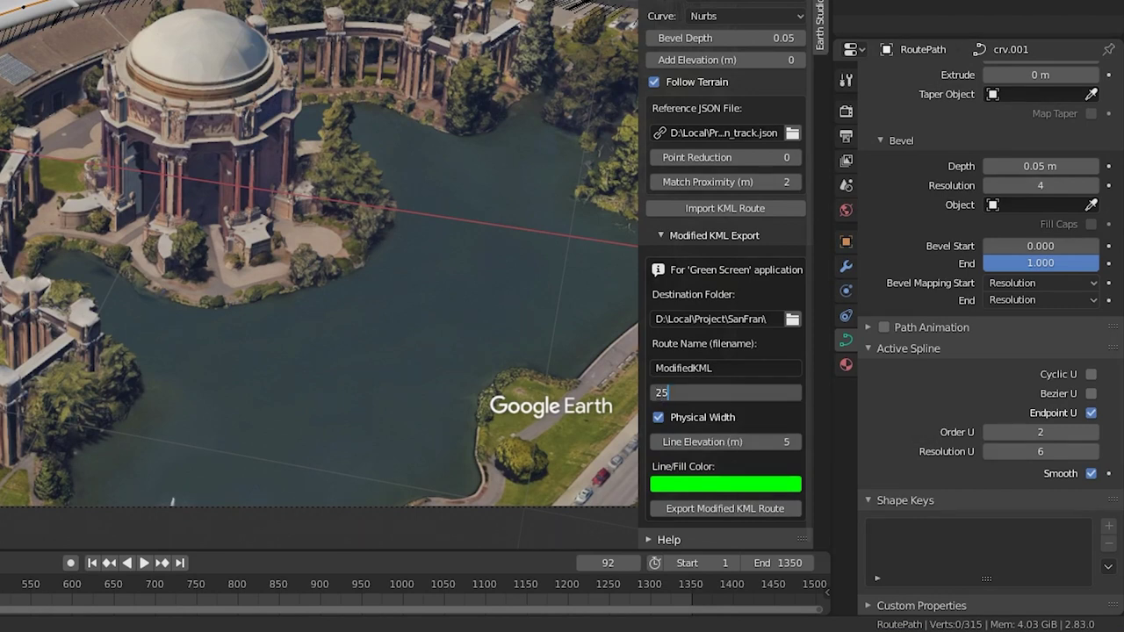
text(25)
key(Return)
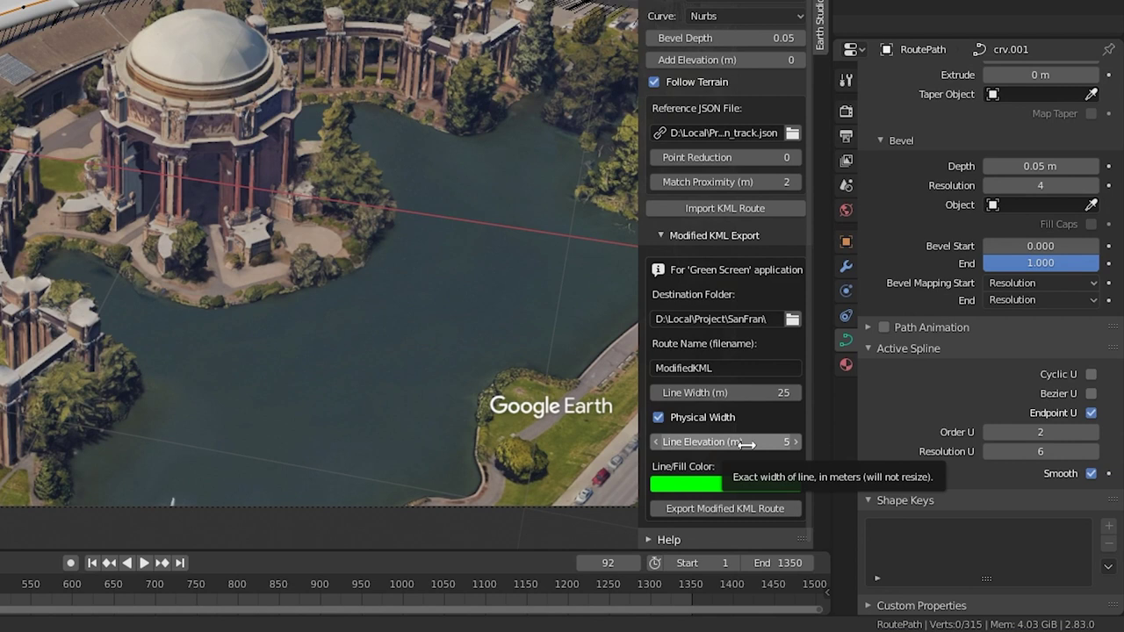
key(BackSpace)
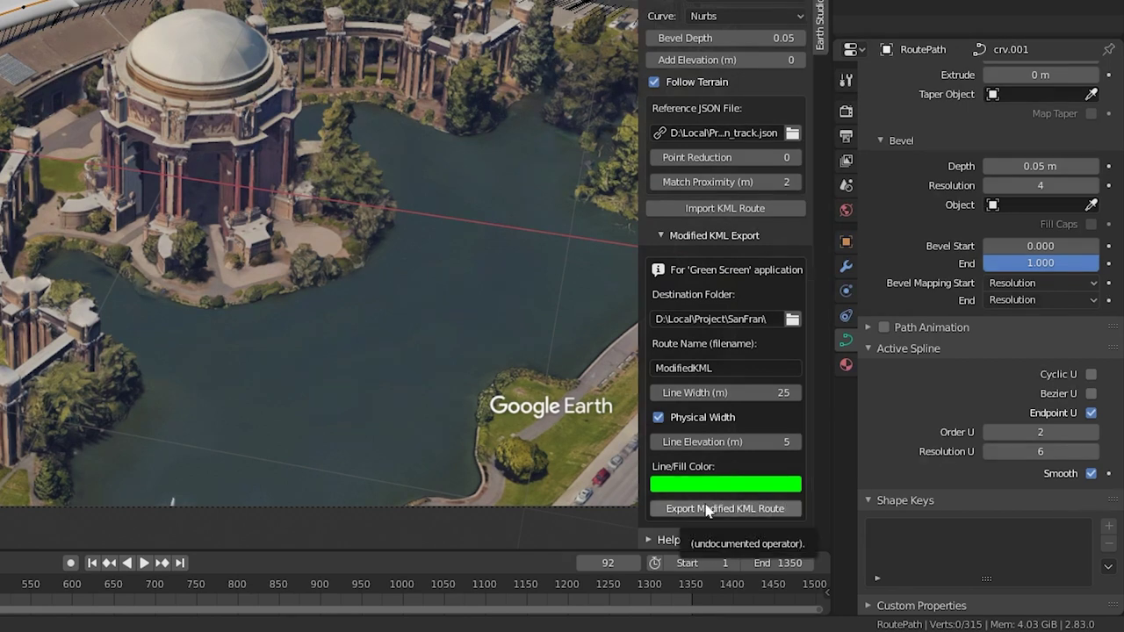
click(708, 509)
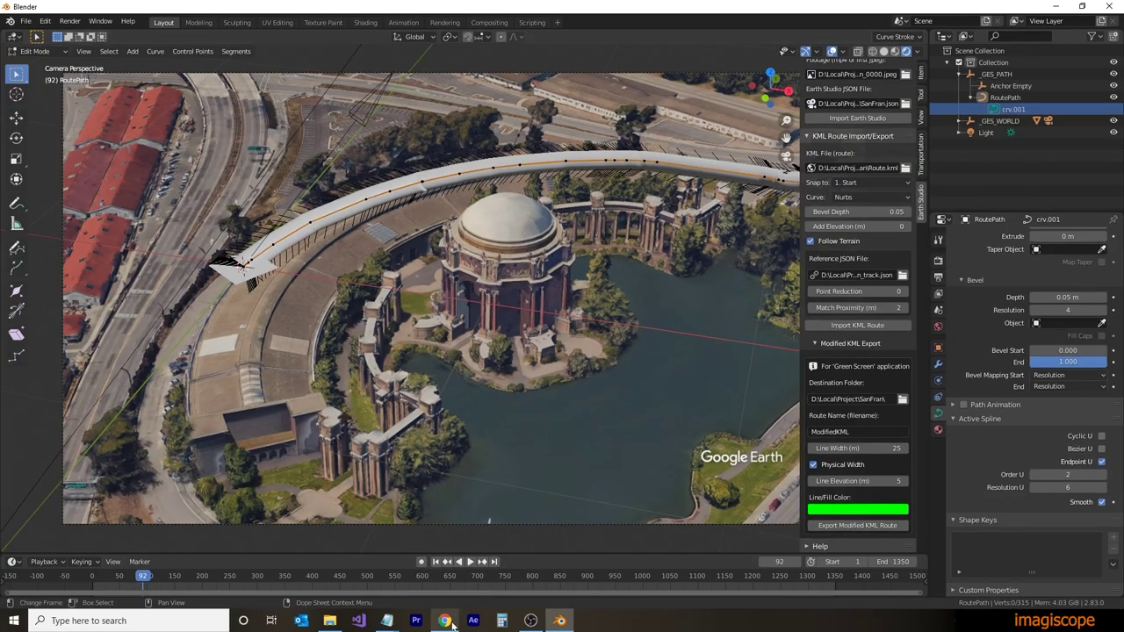
Switch to Google Earth Studio, import ModifiedKML.kml as an overlay, and scrub the animation to about 33 seconds to check the green route.
click(445, 621)
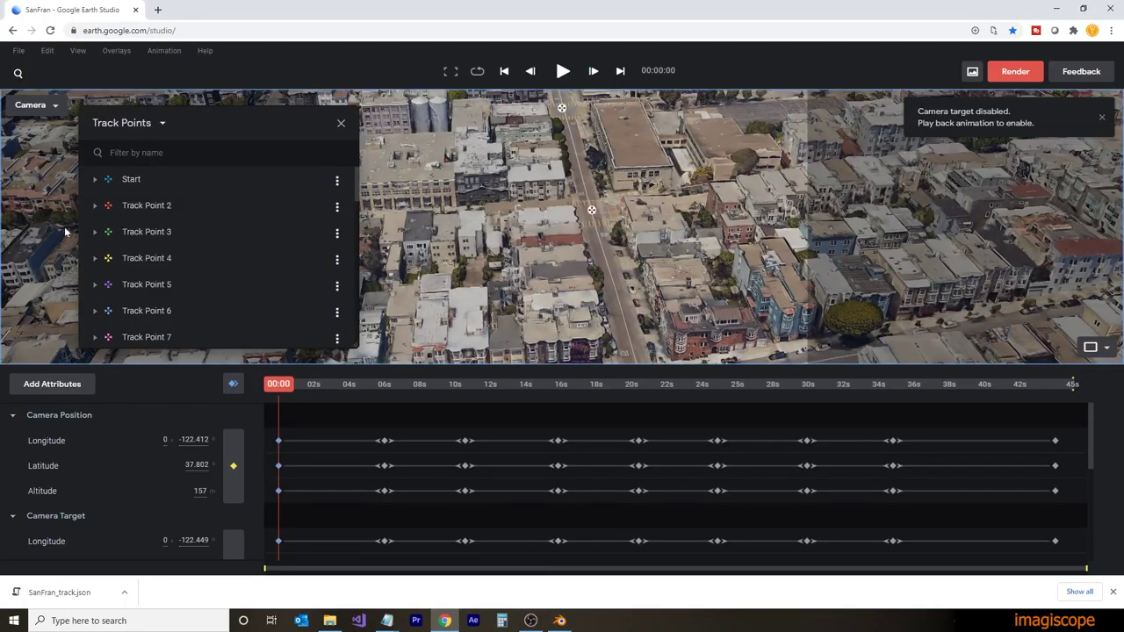
click(341, 123)
click(18, 50)
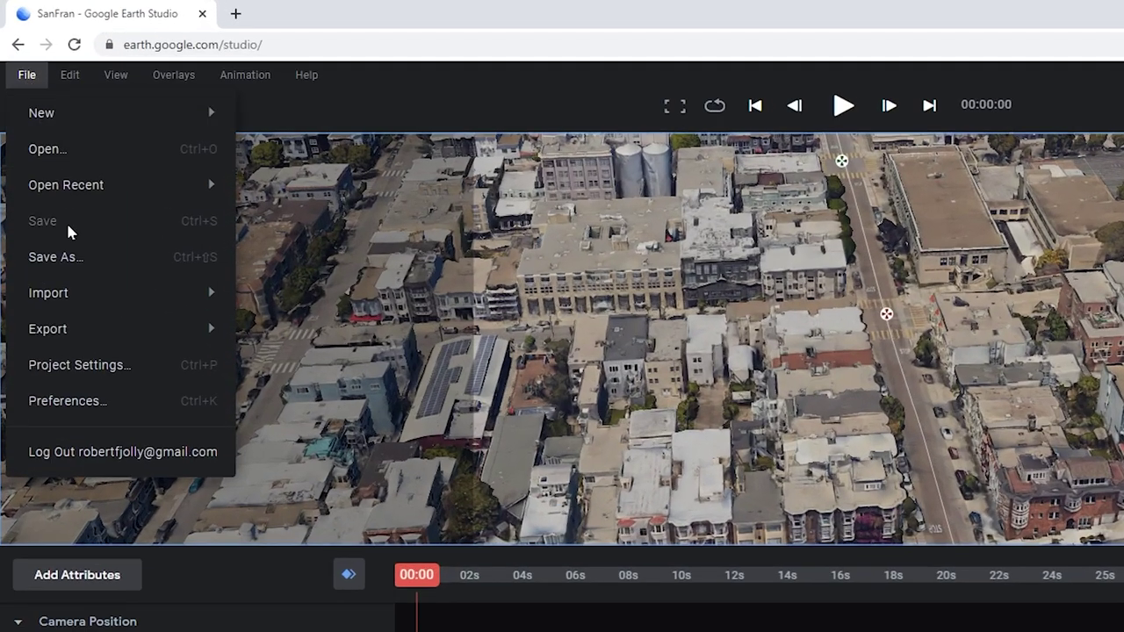
mouse_move(53, 196)
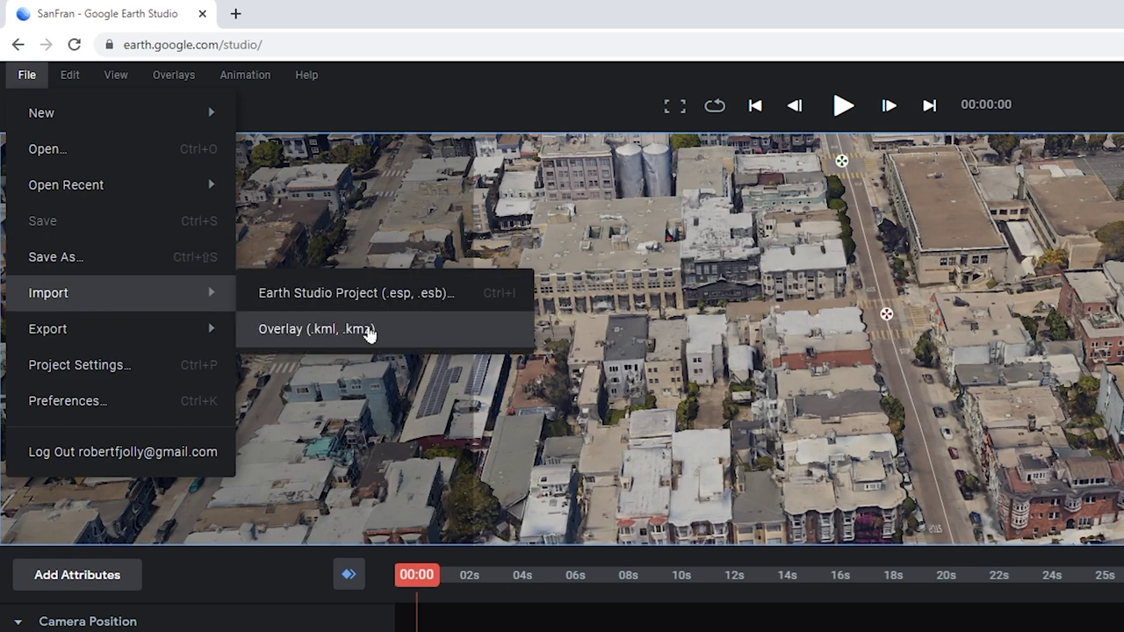
click(369, 330)
click(239, 146)
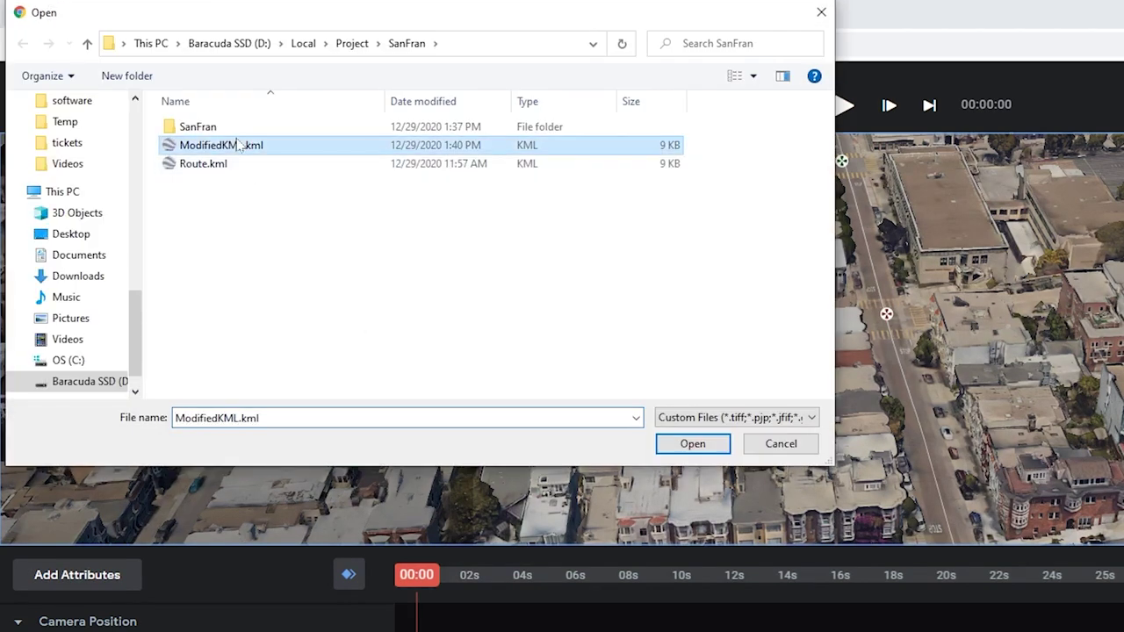
click(693, 444)
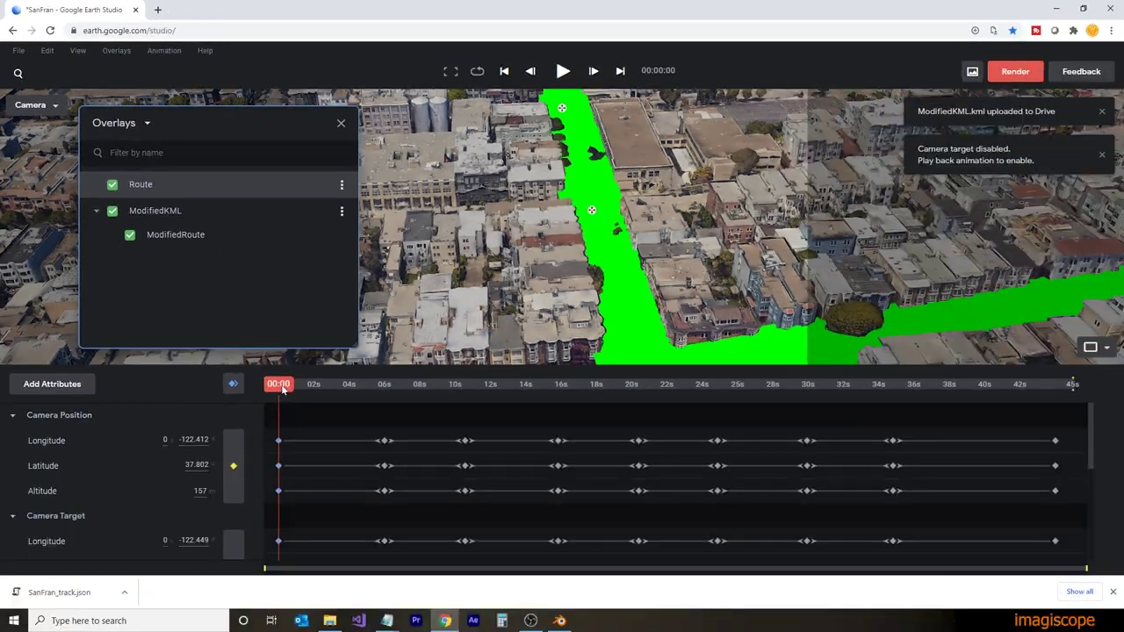
drag(417, 625, 496, 631)
drag(331, 422, 862, 468)
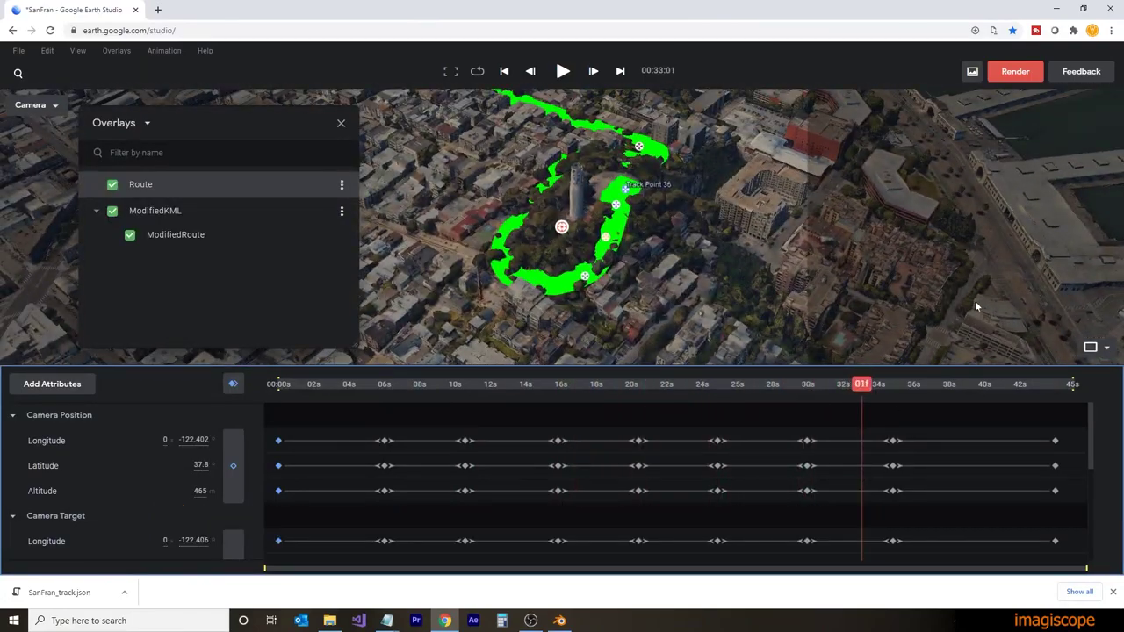
Start rendering the JPEG image sequence under the name SanFran_Green, with D:\Local\Project\SanFran as the destination folder.
click(1015, 72)
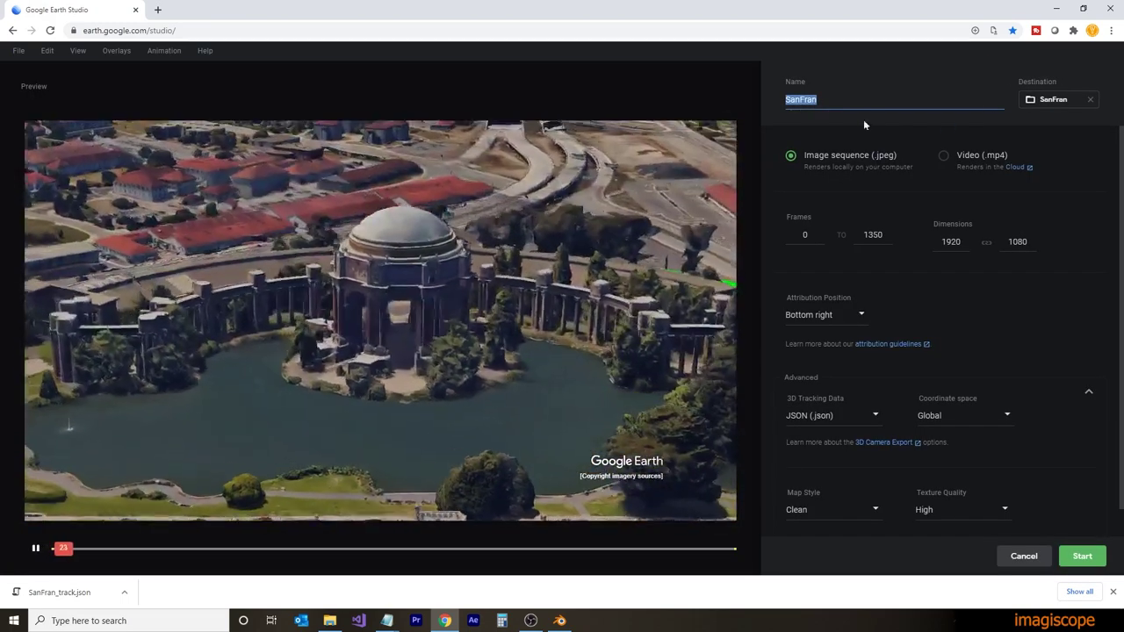
key(End)
text(_Green)
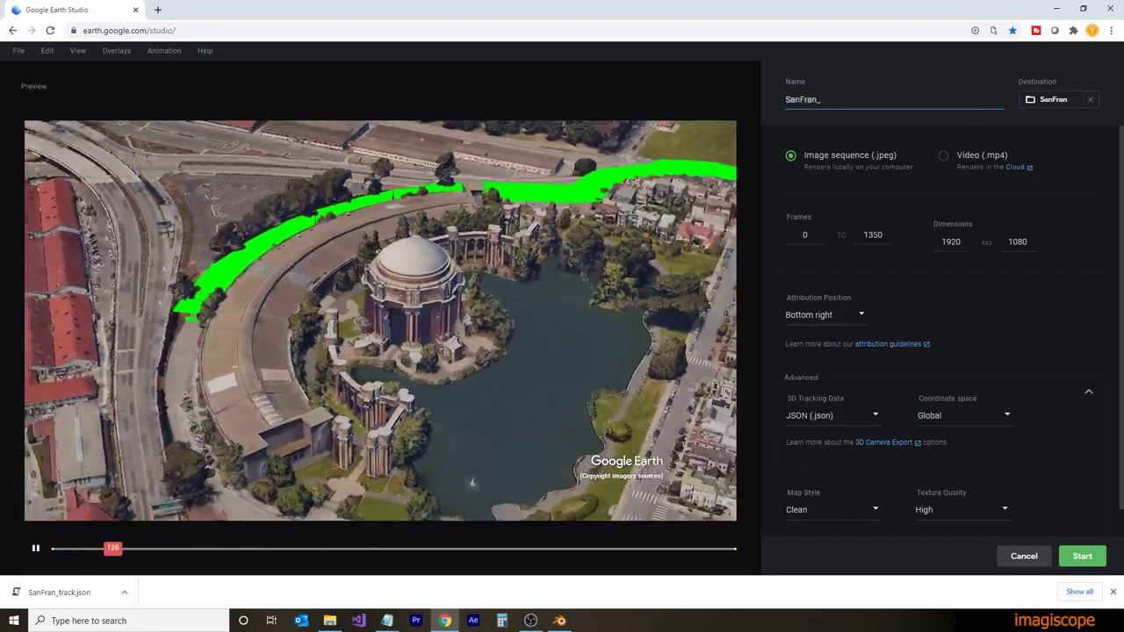
click(1054, 99)
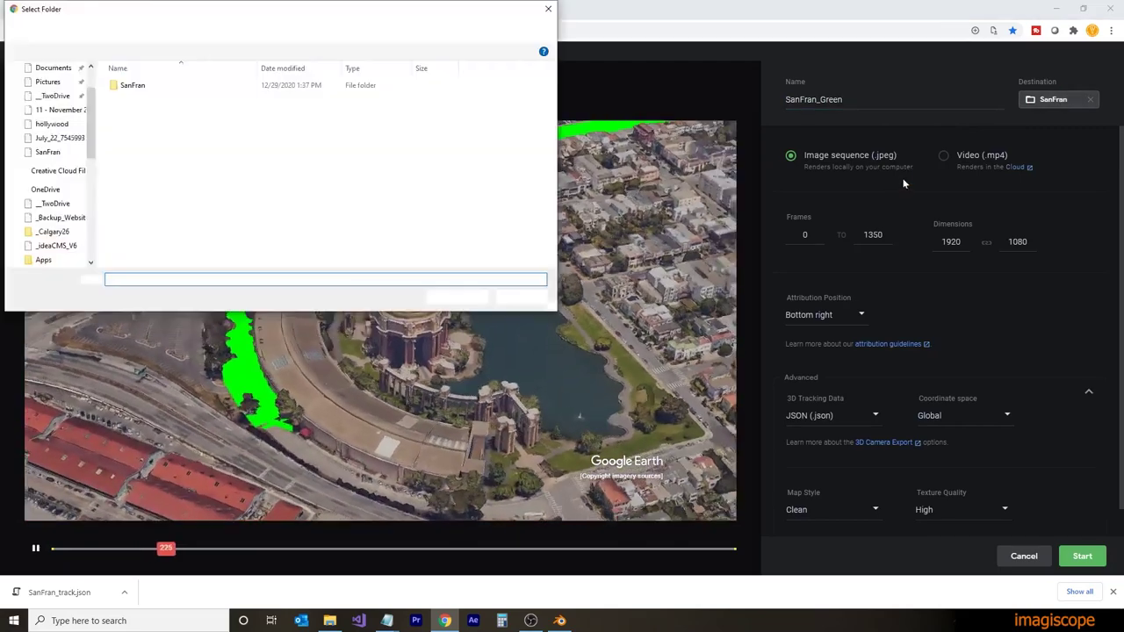
click(233, 29)
double_click(132, 253)
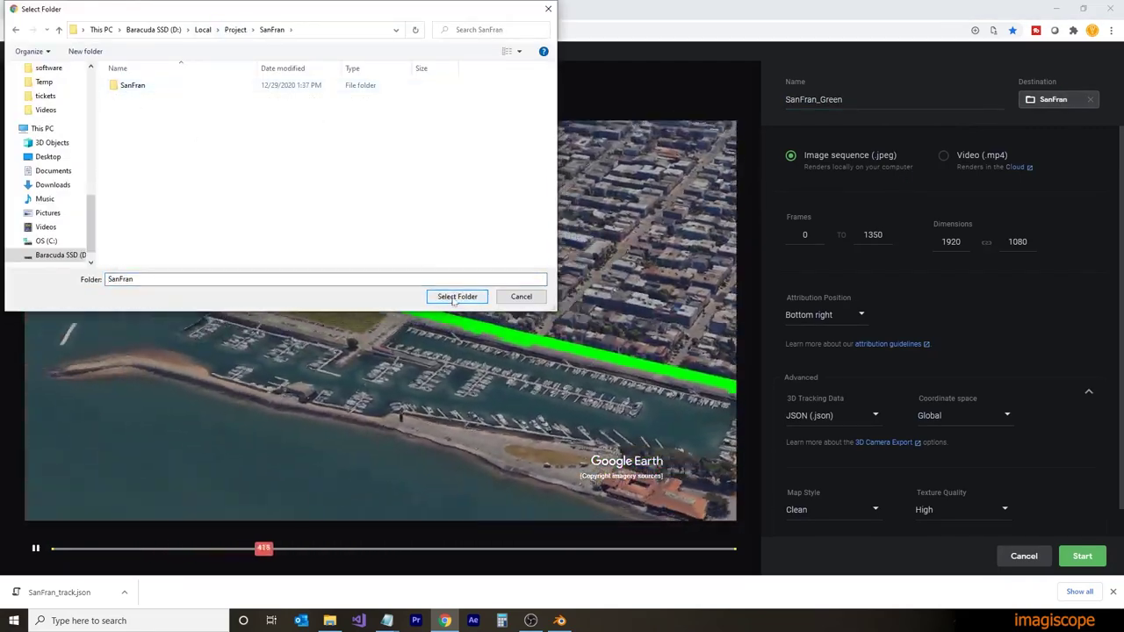
click(457, 296)
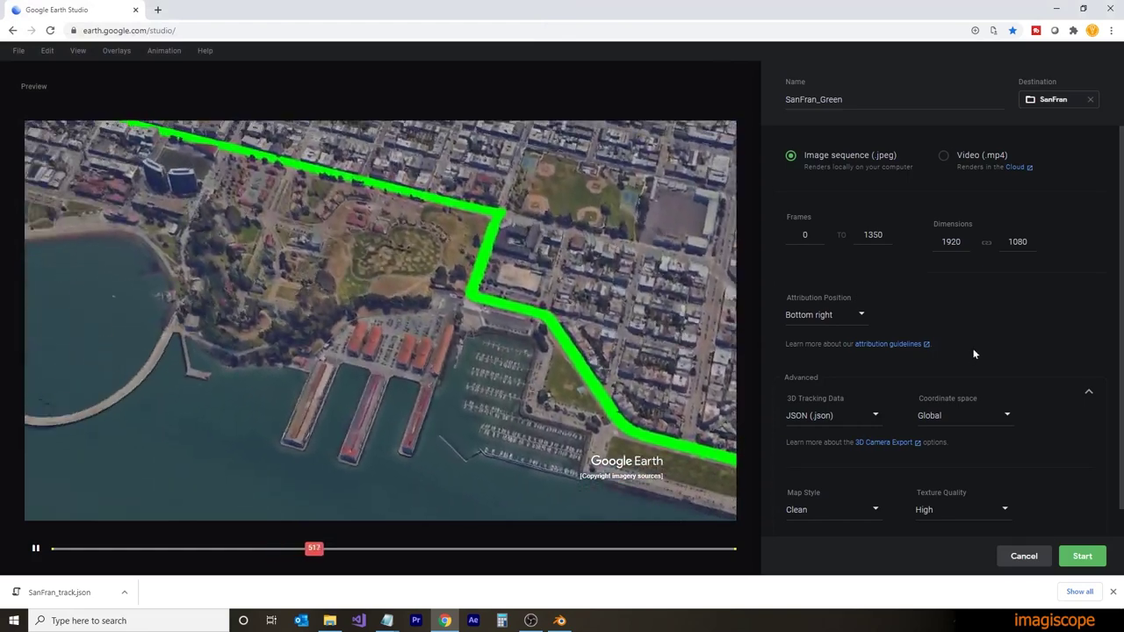
click(1082, 556)
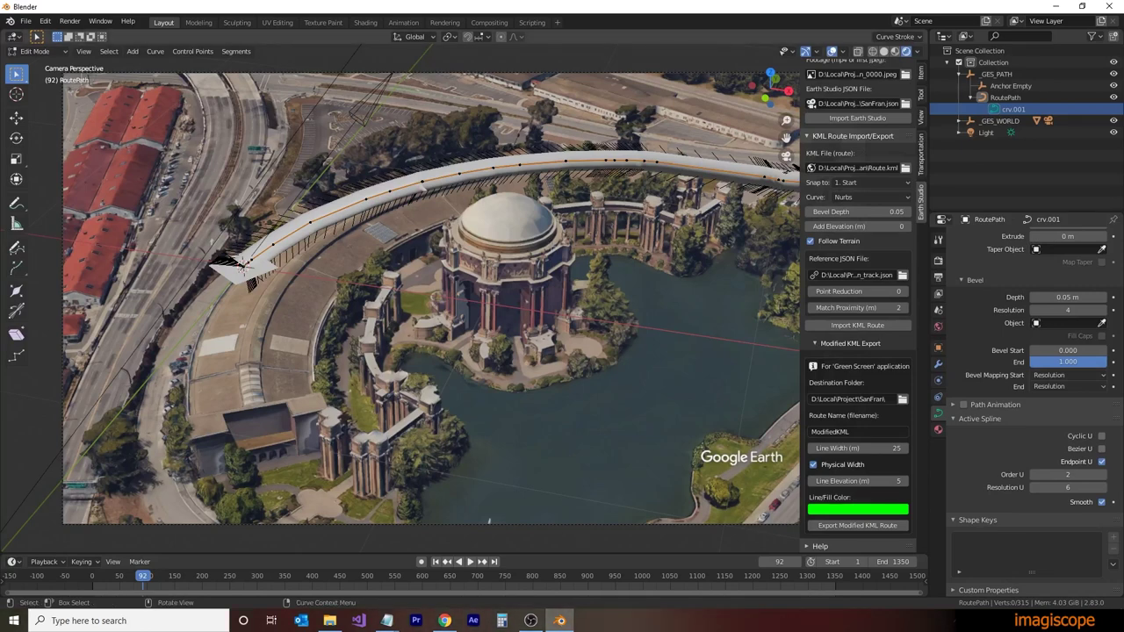
Back in Blender, leave curve editing and give RoutePath a new material with a magenta base color.
click(16, 118)
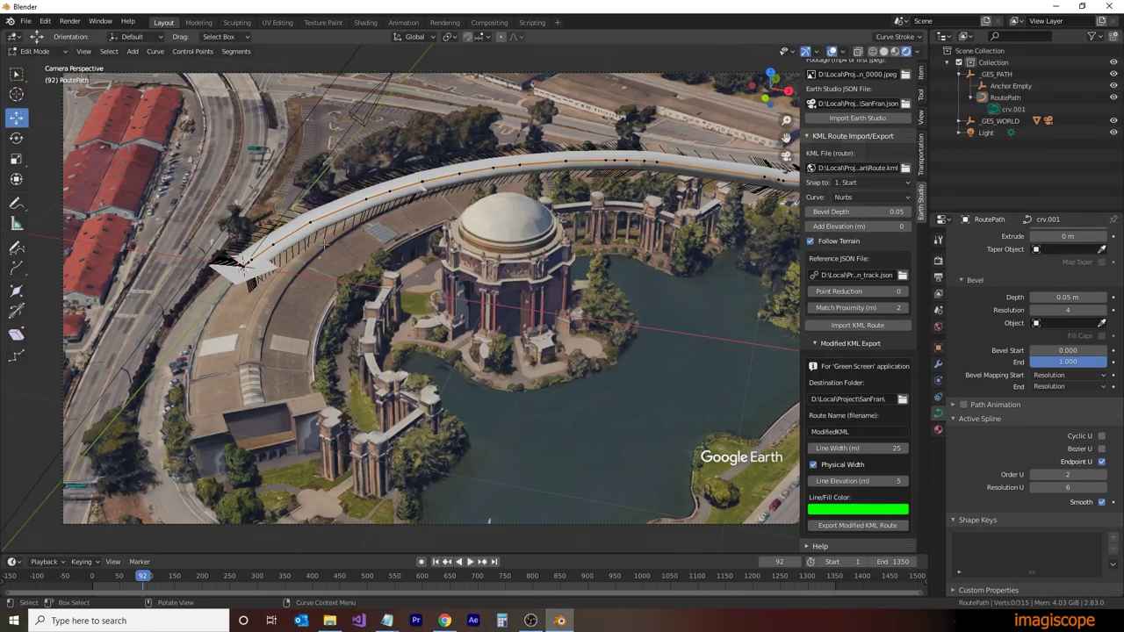
key(Tab)
click(939, 430)
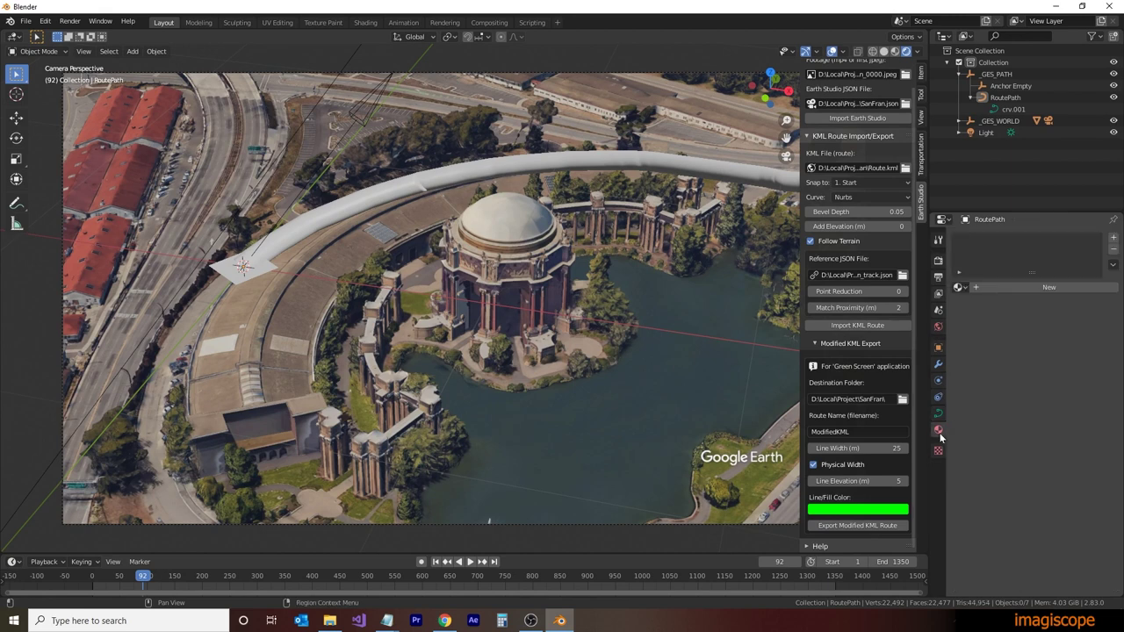
click(1044, 288)
click(1072, 405)
click(1082, 306)
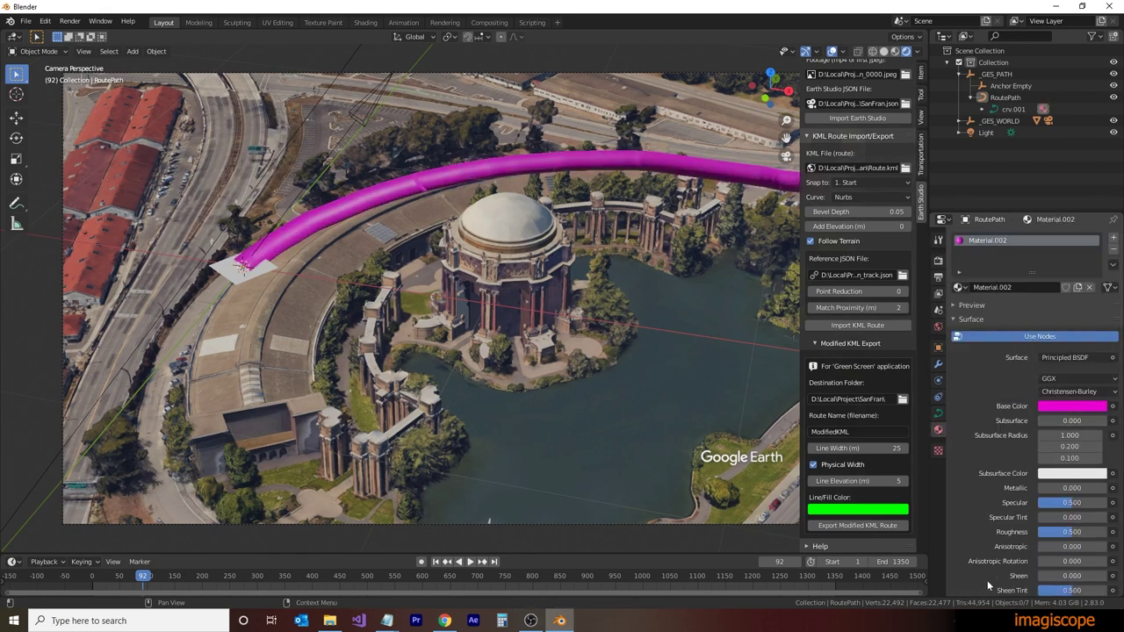
Set the bevel End of the RoutePath curve to 0 at frame 207 and keyframe it.
scroll(985, 534, down, 3)
key(space)
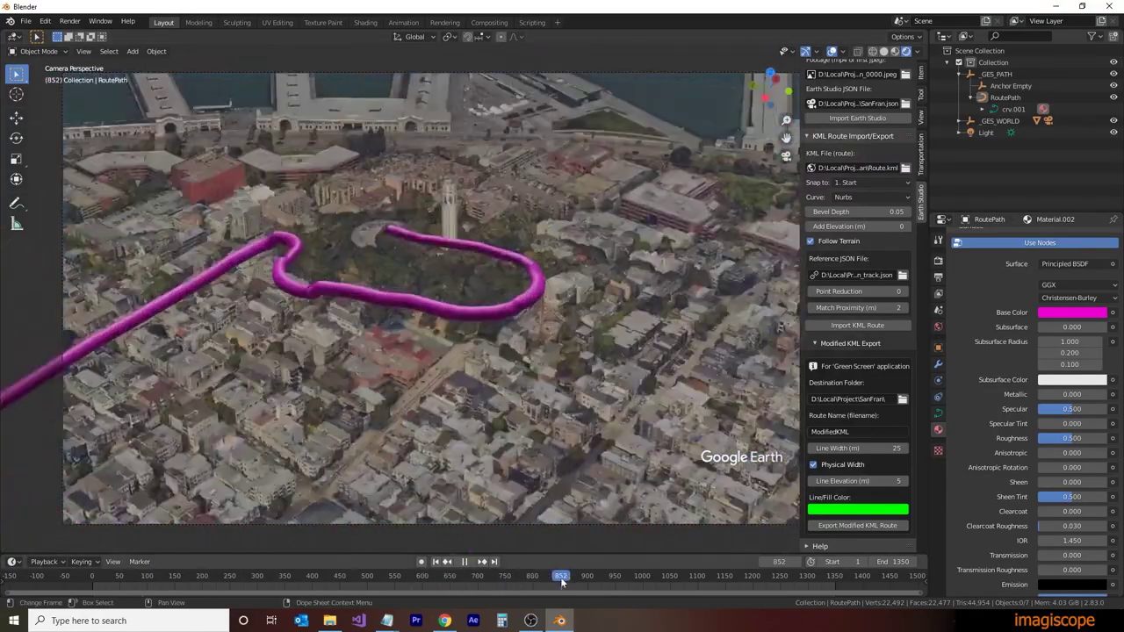
click(208, 576)
click(1014, 109)
click(938, 413)
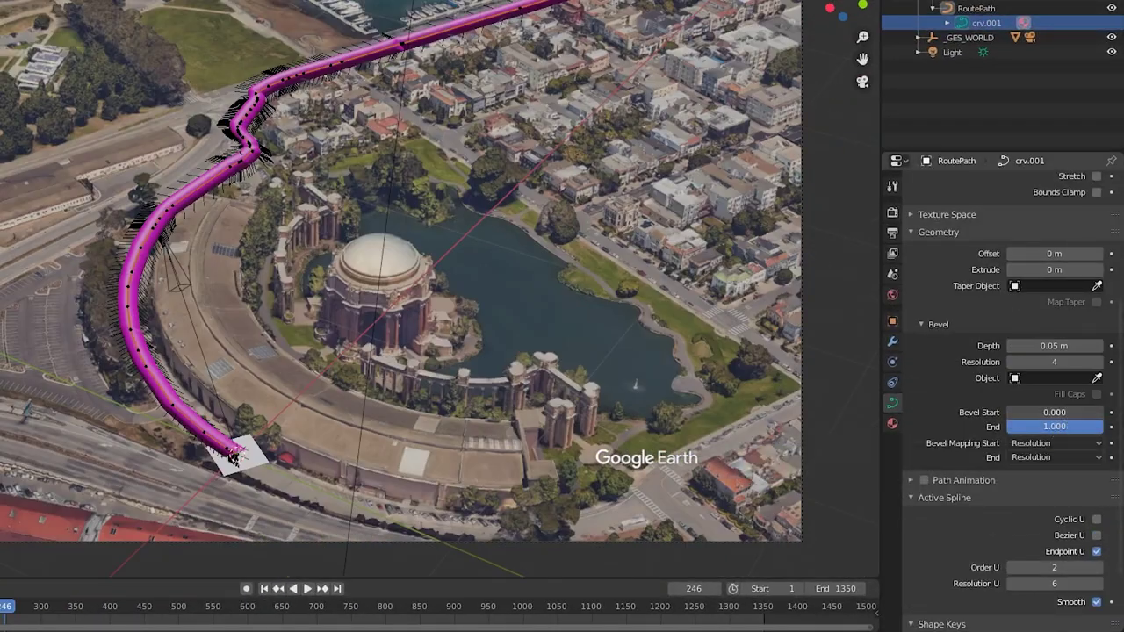
mouse_move(1018, 413)
mouse_down()
mouse_move(1080, 413)
mouse_move(1007, 426)
mouse_up()
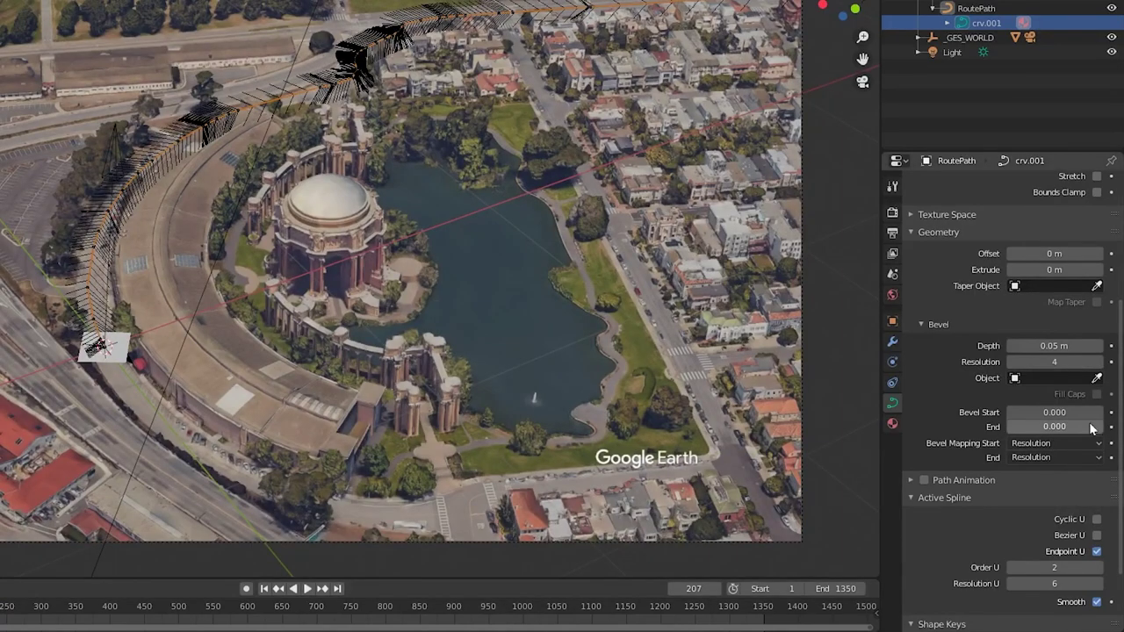
key(i)
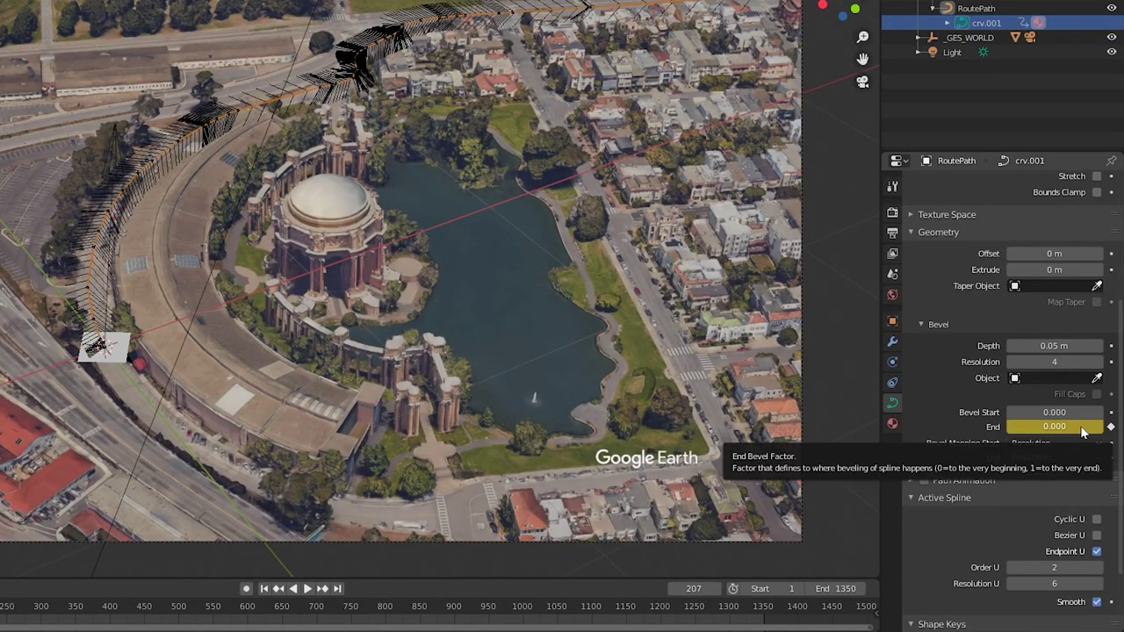
Set the bevel End of the RoutePath curve to 1 at frame 974 and keyframe it.
key(space)
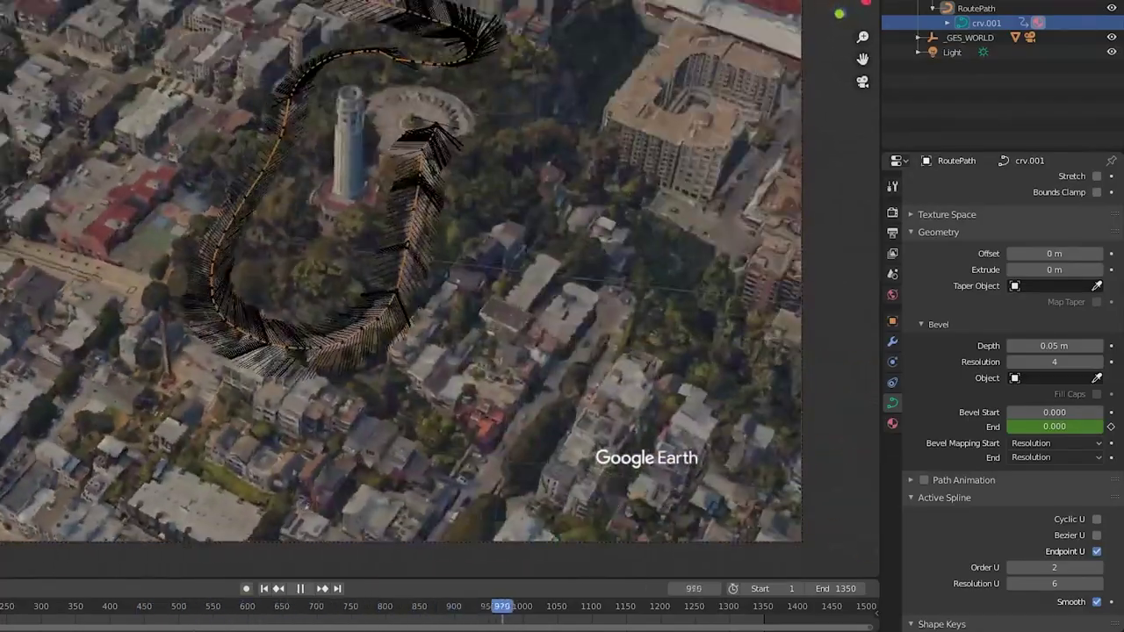
key(space)
click(1045, 427)
text(1)
key(Return)
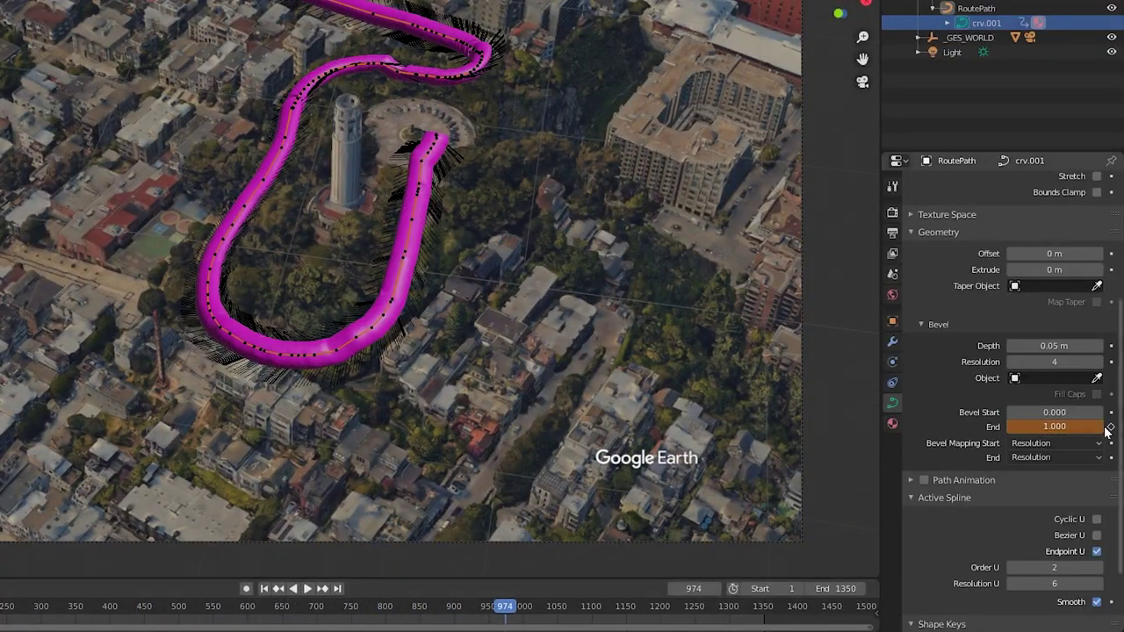
key(i)
Play back the growing route and set both Bevel Mapping Start and End to Spline.
key(ctrl+shift+space)
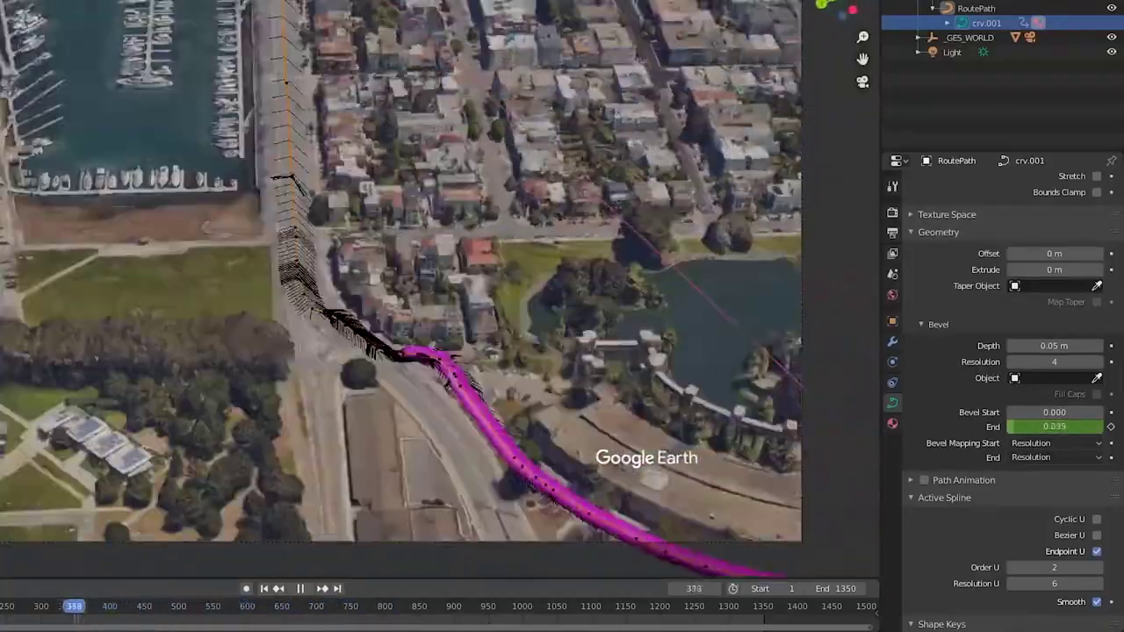
key(space)
click(1054, 443)
click(1036, 495)
click(1050, 458)
click(1030, 509)
Preview the route's growth, try a different Bevel Mapping End, and return it to Spline.
key(ctrl+shift+space)
drag(37, 614, 85, 606)
click(1054, 457)
click(1044, 476)
click(1041, 458)
click(1037, 510)
Go to frame 883 of the route animation and render it as a still image.
key(space)
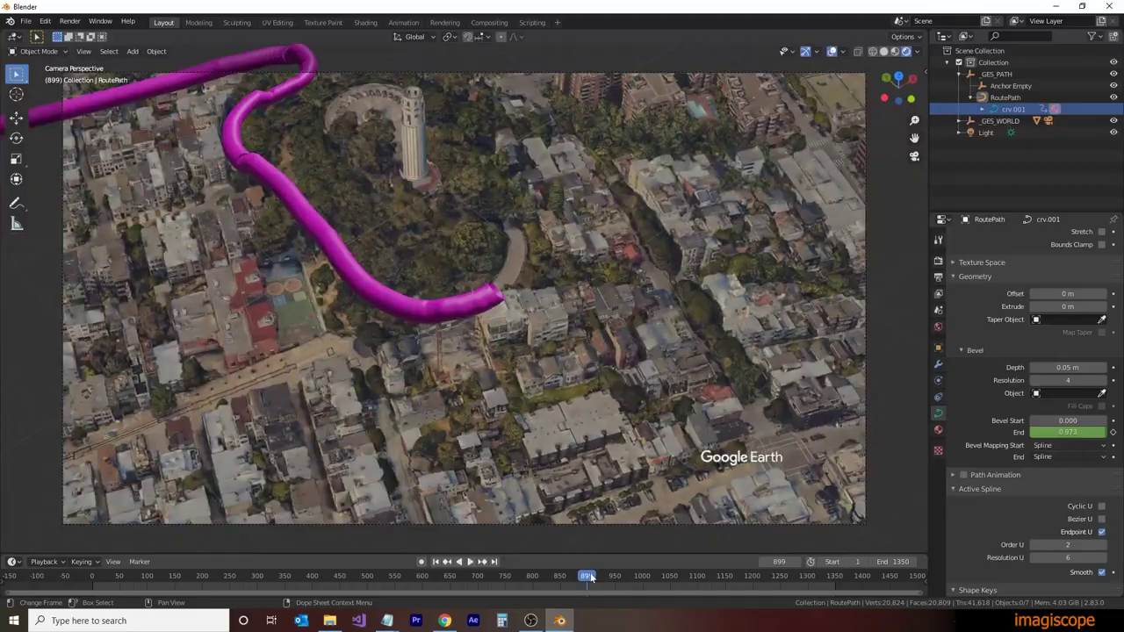
mouse_move(589, 577)
mouse_down()
mouse_move(214, 580)
mouse_move(632, 594)
mouse_move(579, 597)
mouse_up()
key(space)
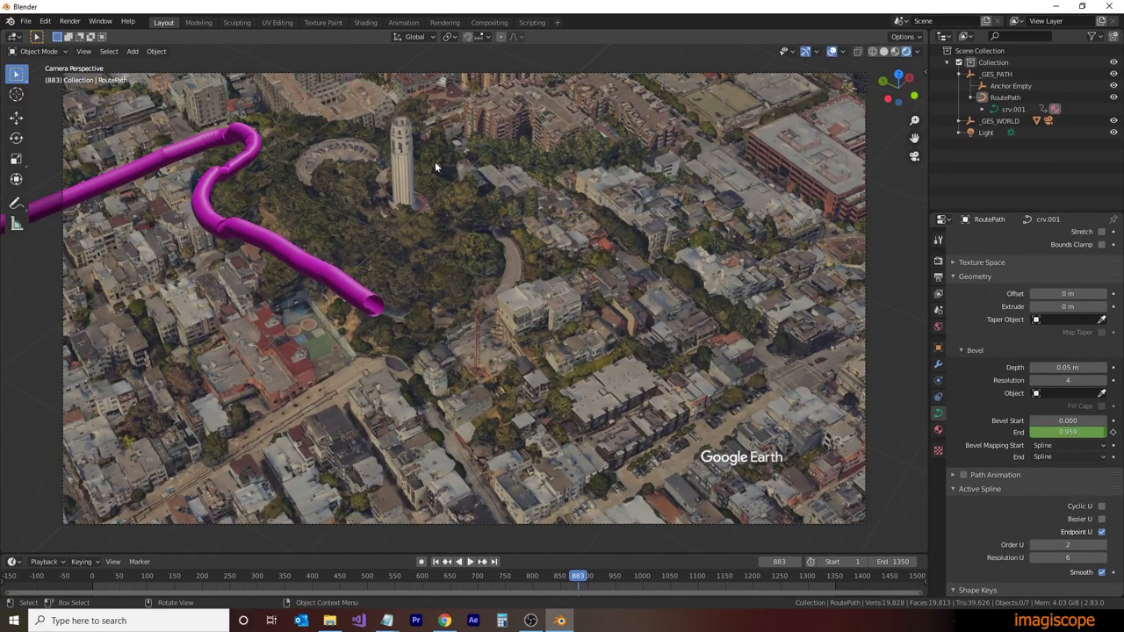
click(444, 22)
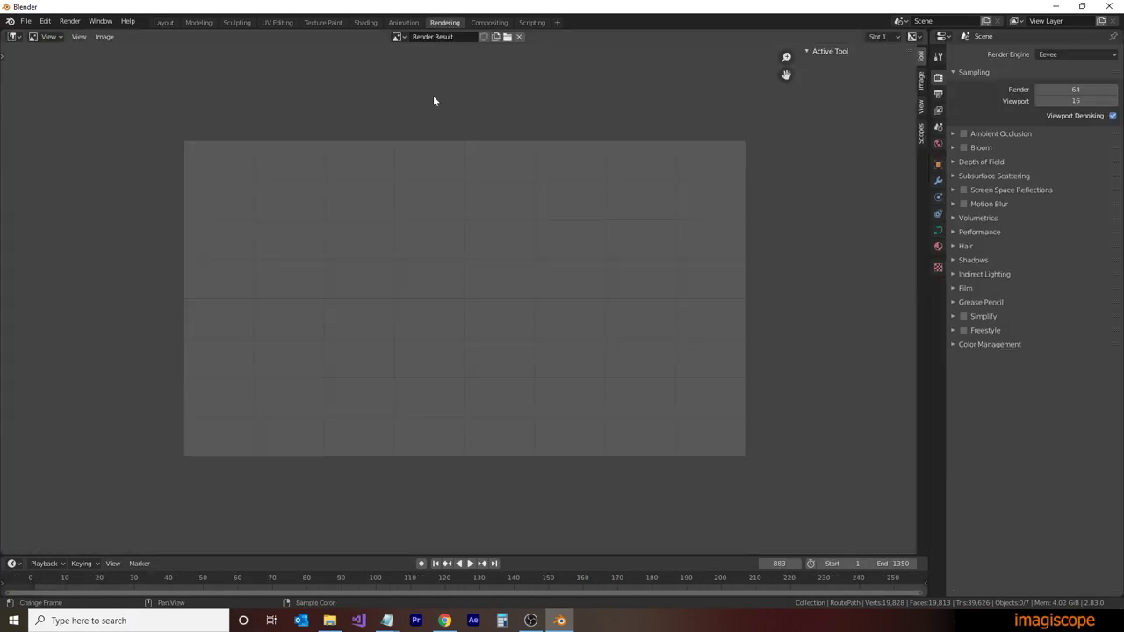
click(70, 22)
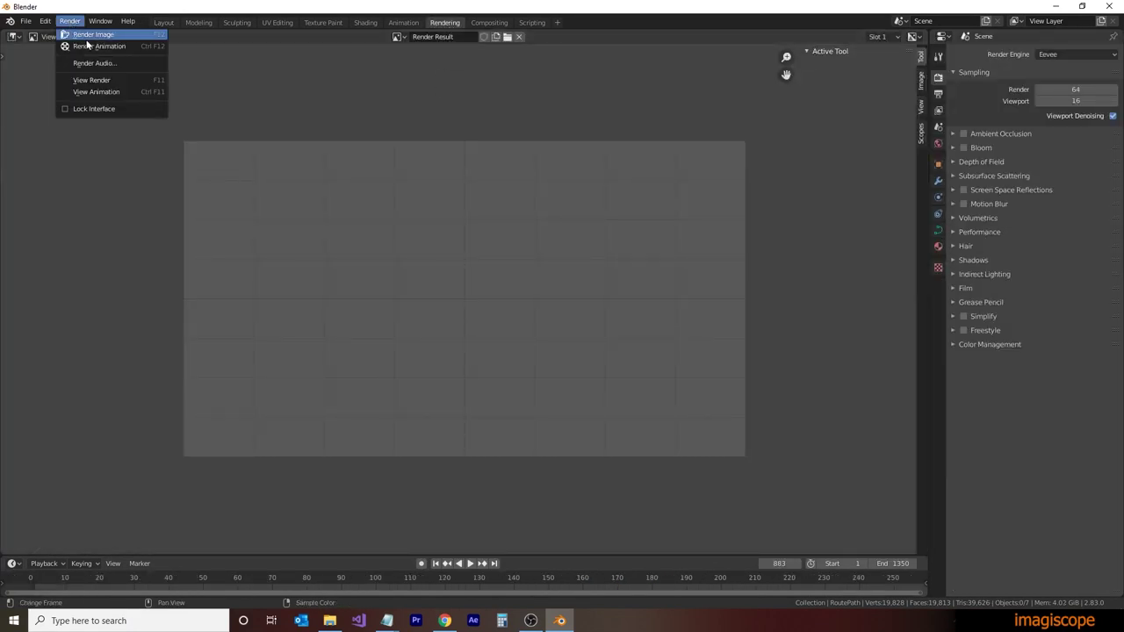
click(94, 35)
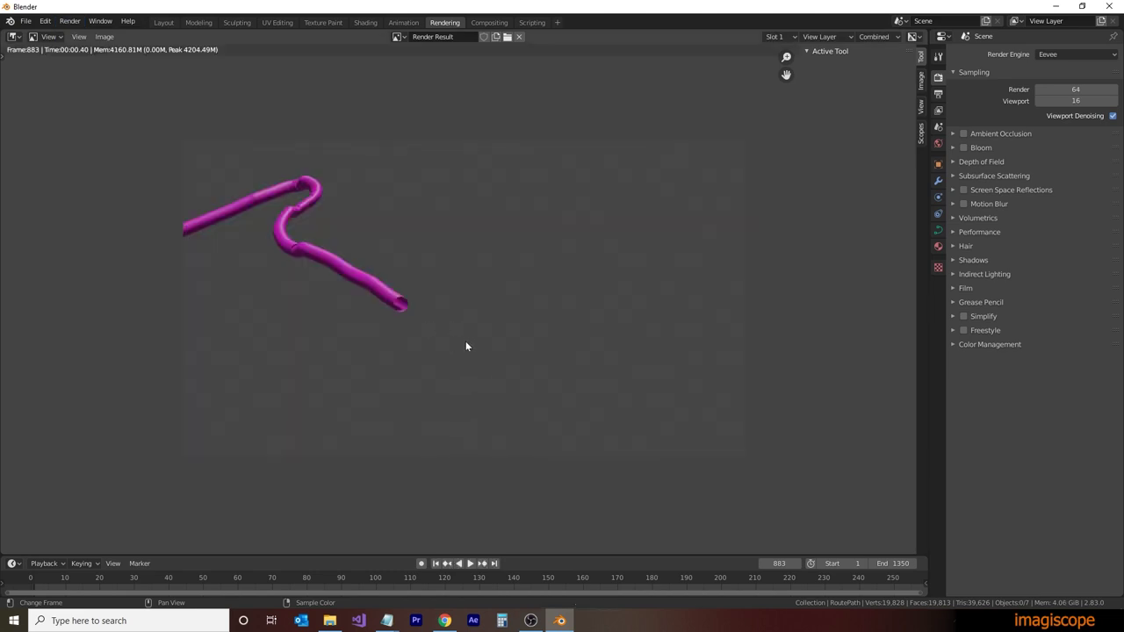
Make the film background transparent in the render settings and render frame 883 again.
click(966, 287)
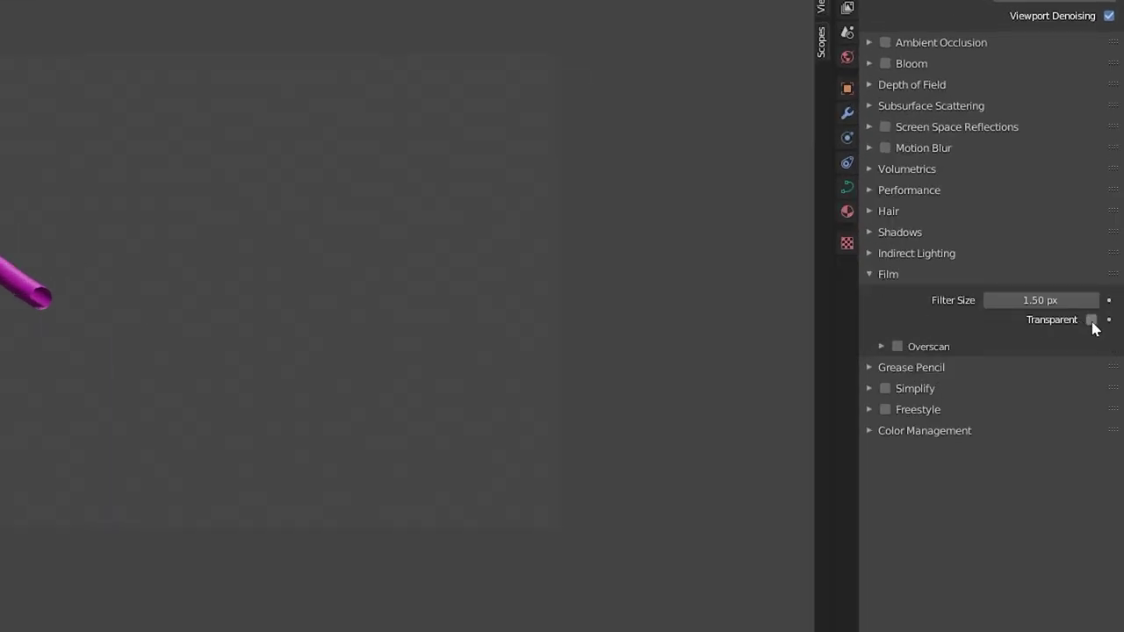
click(69, 22)
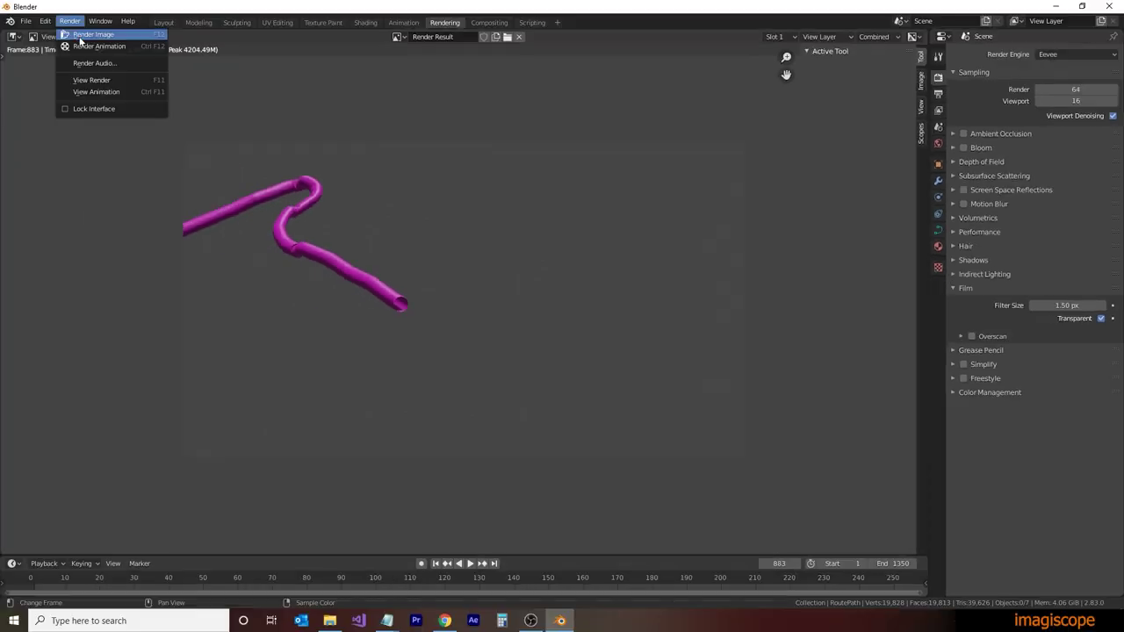
click(97, 34)
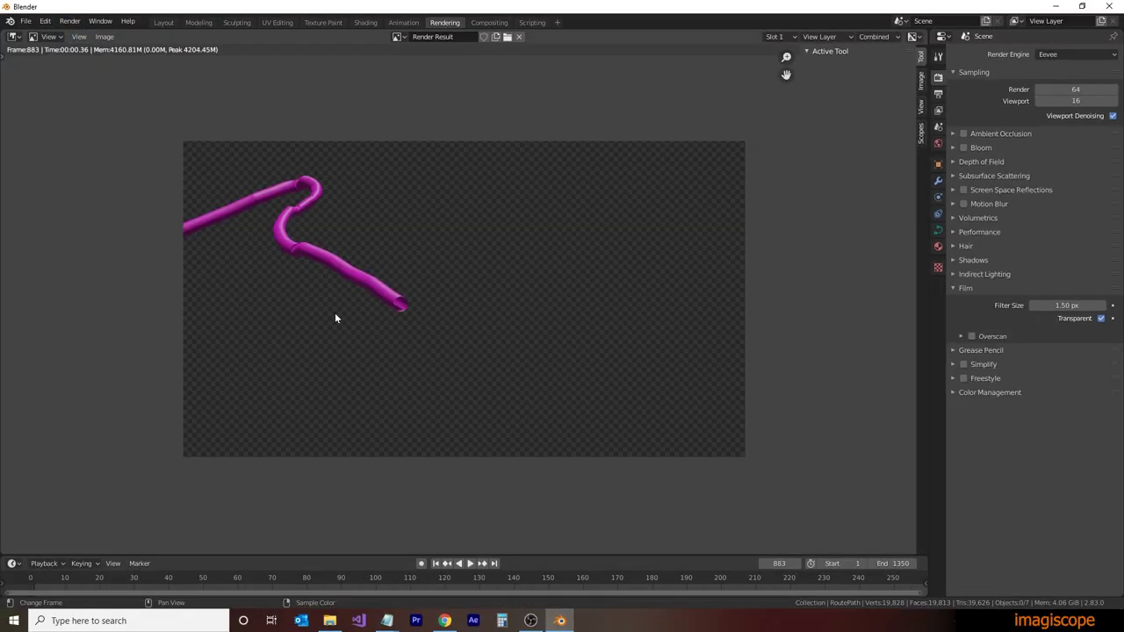
Open the compositing node setup and move the Render Layers and Composite nodes far apart.
click(492, 23)
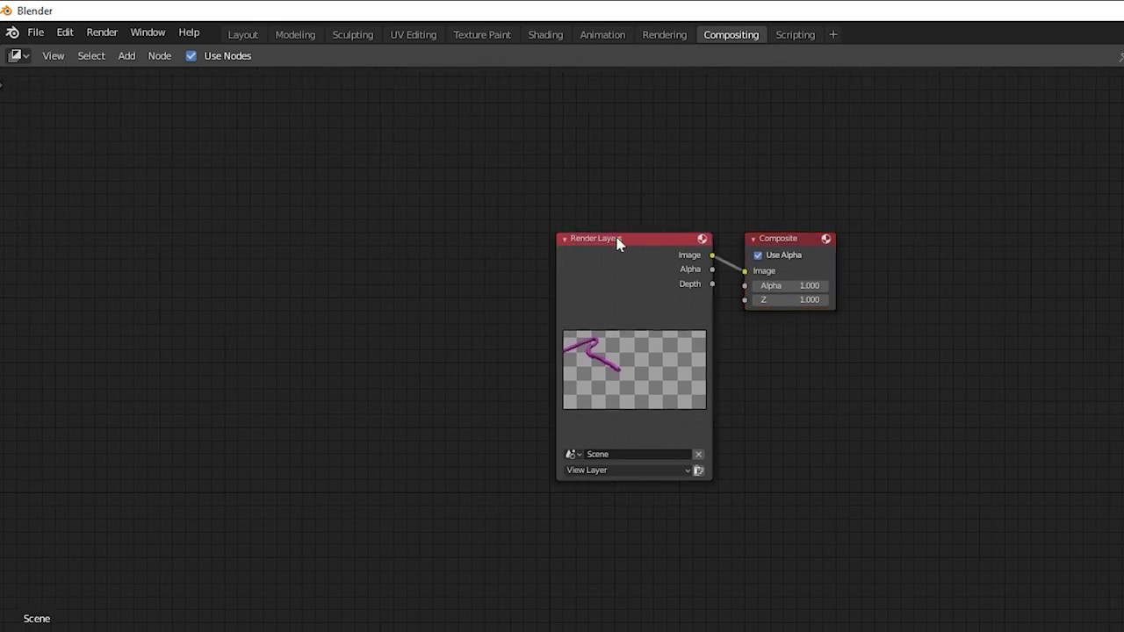
drag(618, 244, 280, 377)
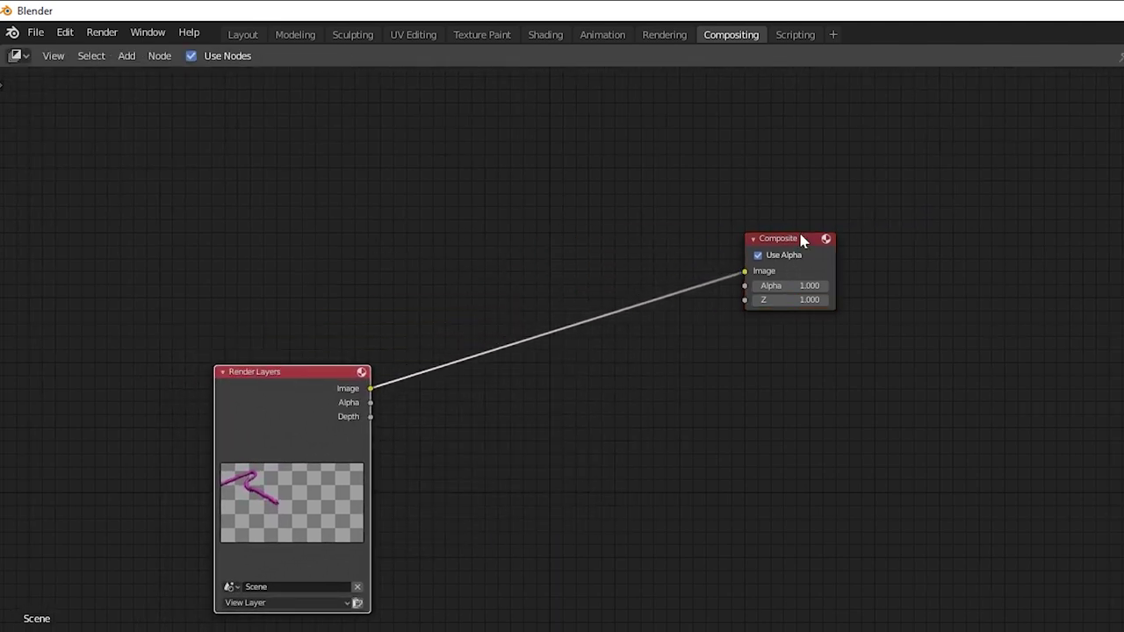
drag(801, 240, 1013, 359)
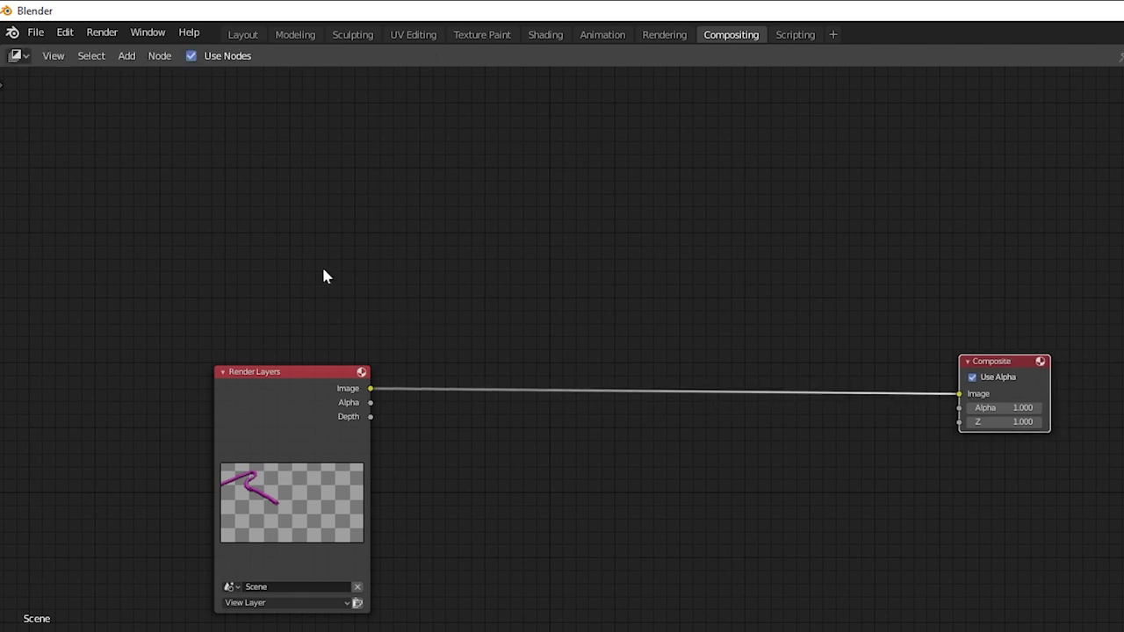
Add a Movie Clip node beside the Render Layers node and assign it the SanFran_0000.jpeg clip.
key(shift+a)
mouse_move(321, 299)
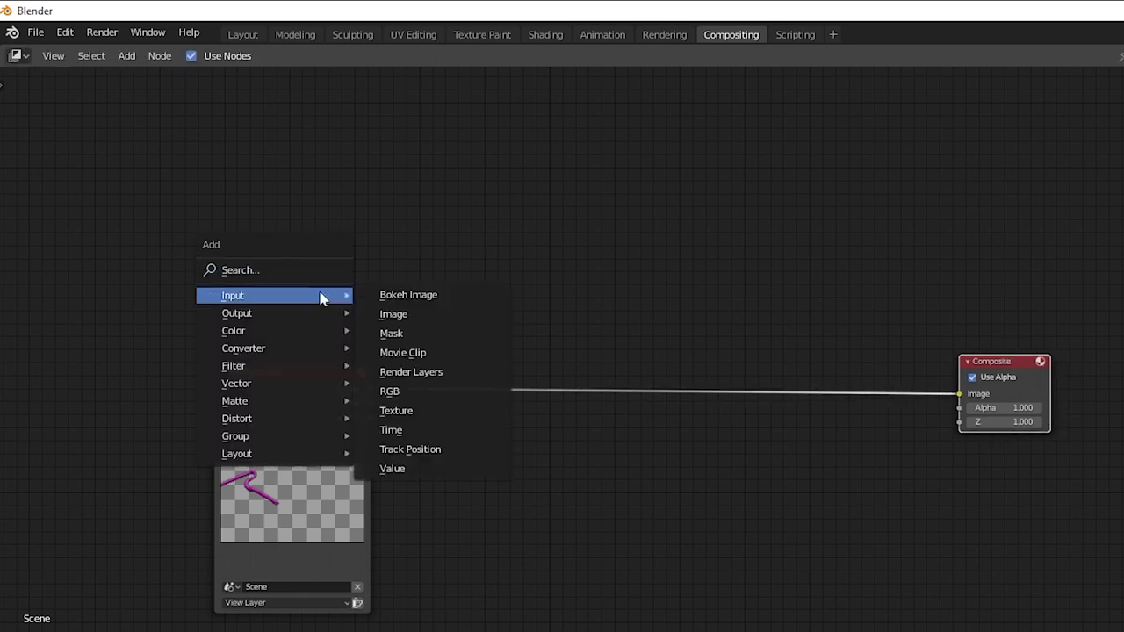
click(421, 353)
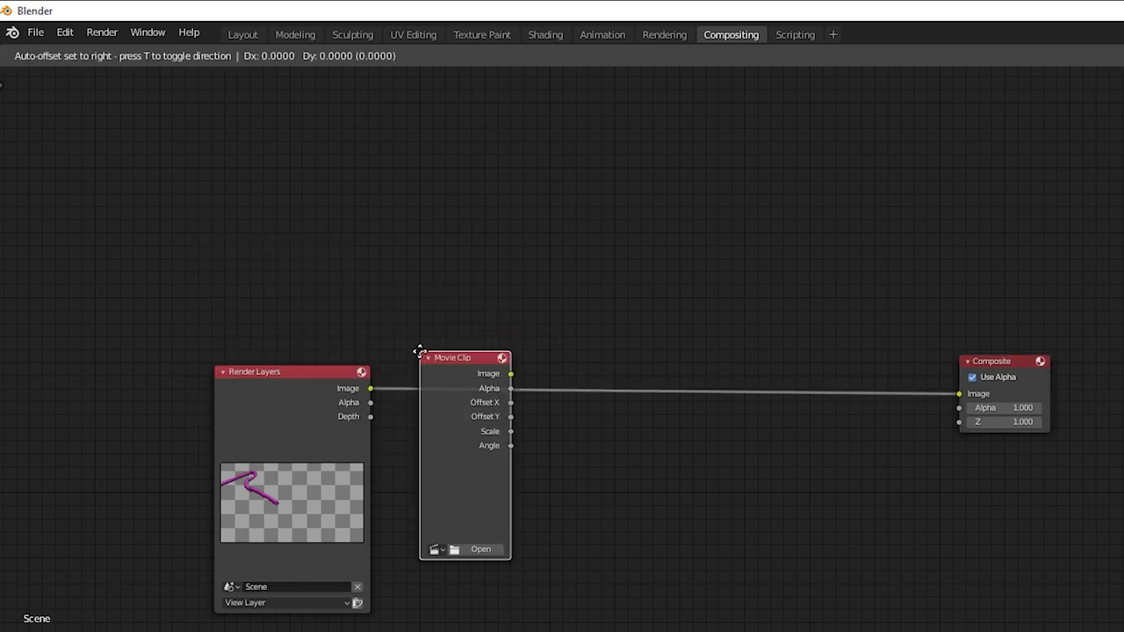
click(90, 292)
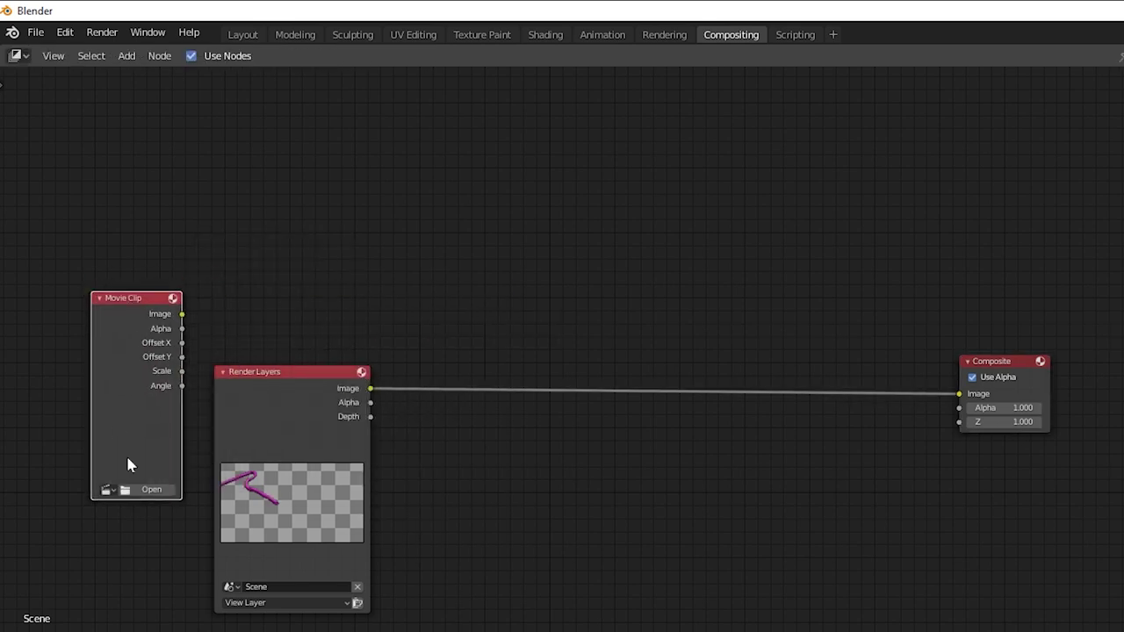
click(108, 490)
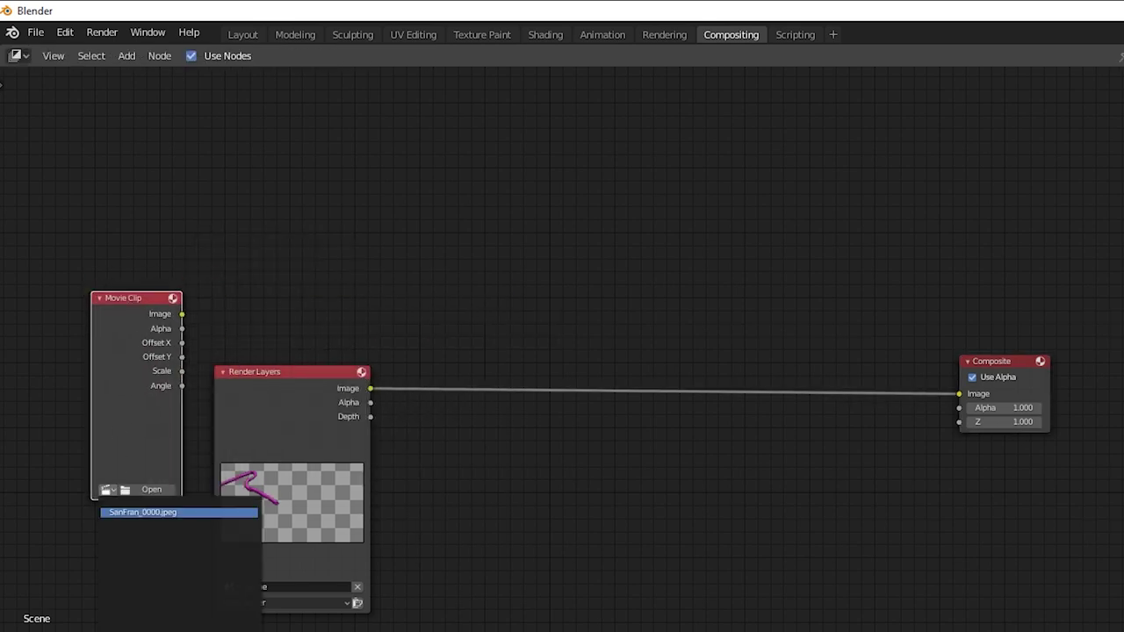
click(132, 516)
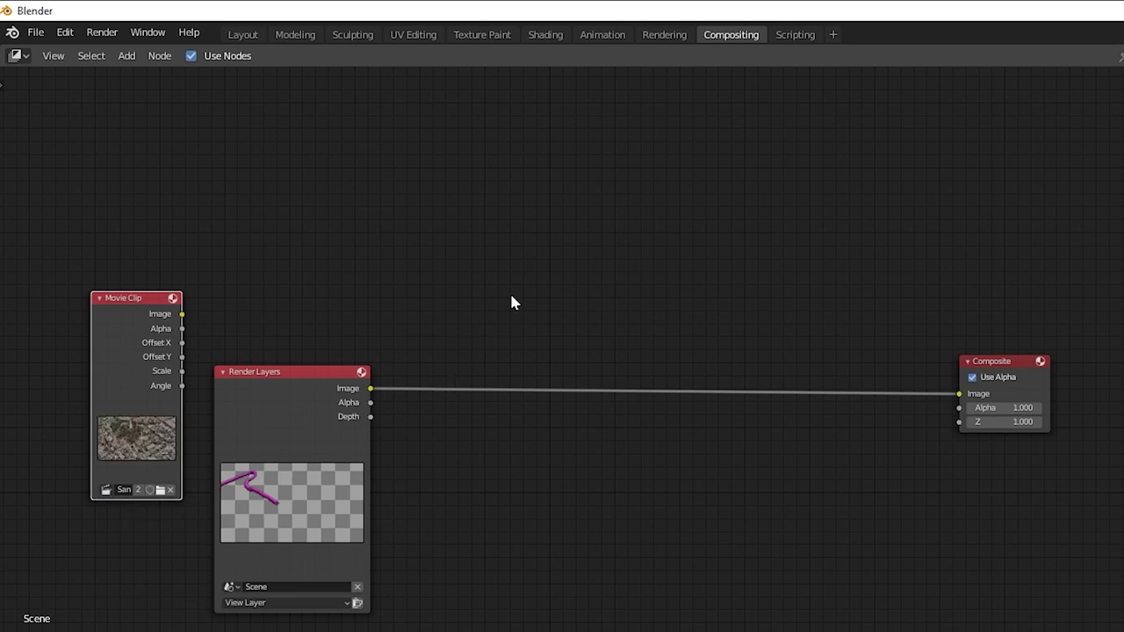
Insert an Alpha Over node between Render Layers and Composite, and link the Movie Clip's image to its second image input.
key(shift+a)
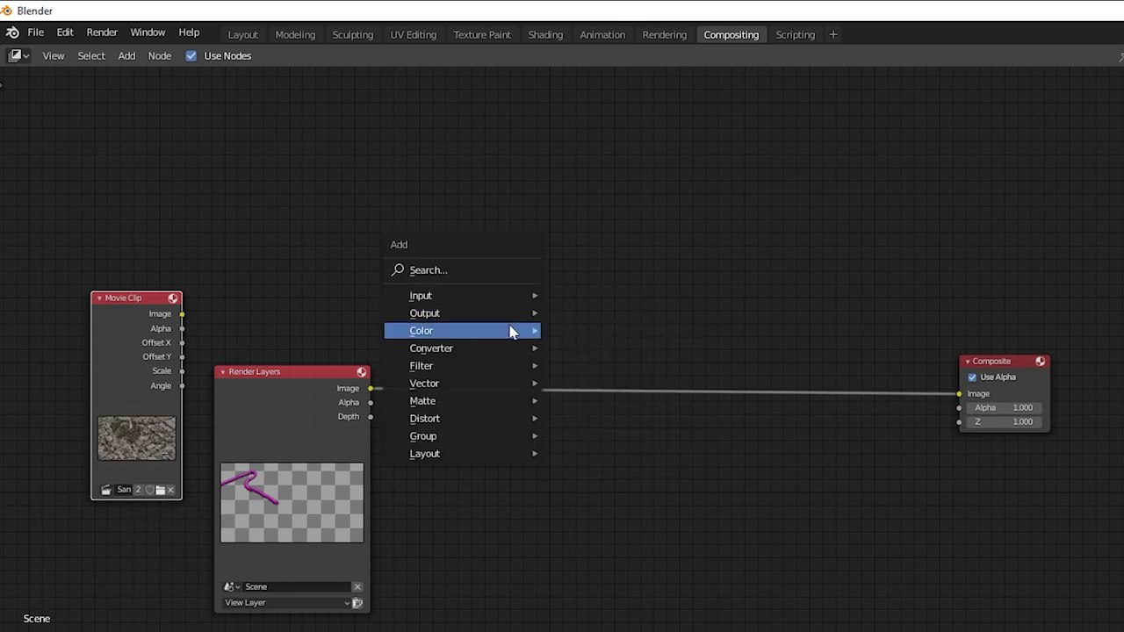
mouse_move(509, 330)
click(594, 326)
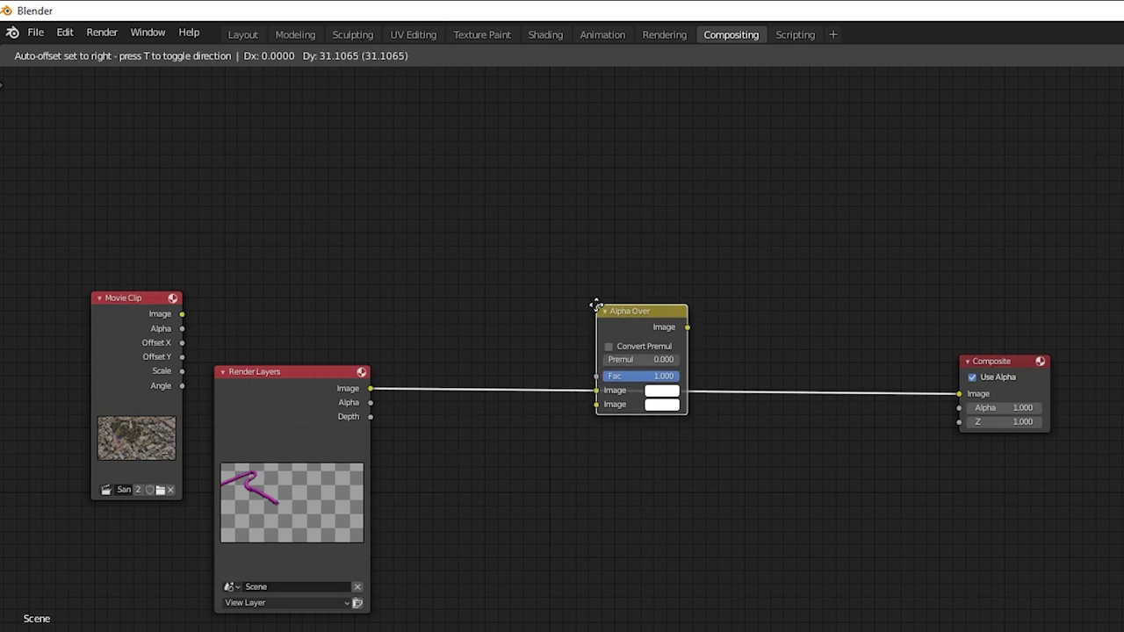
click(600, 313)
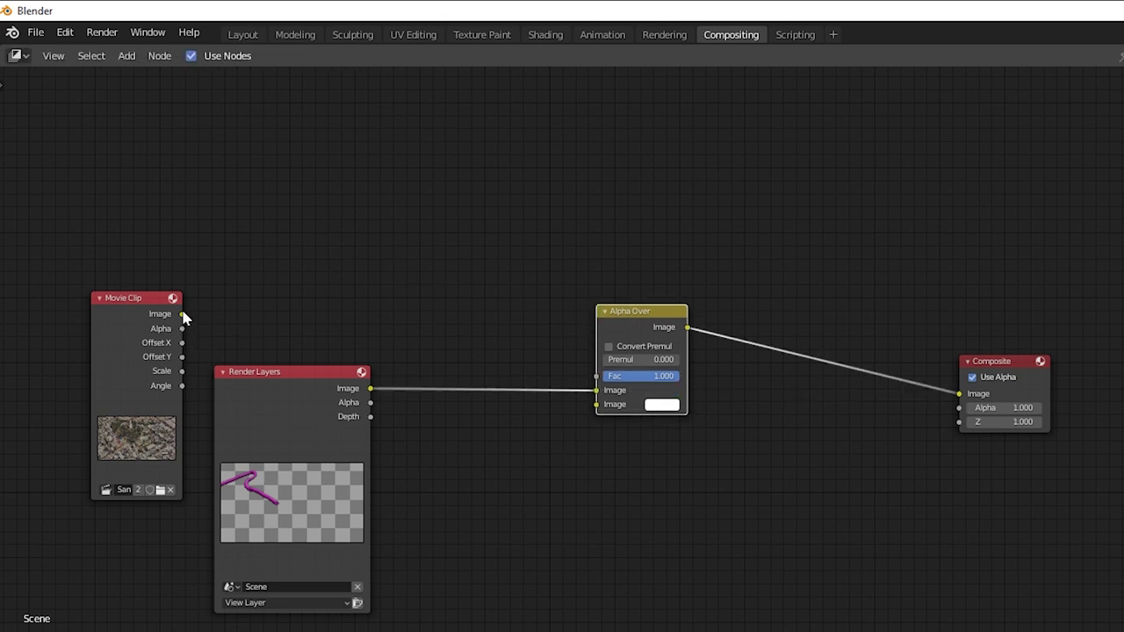
drag(182, 314, 602, 409)
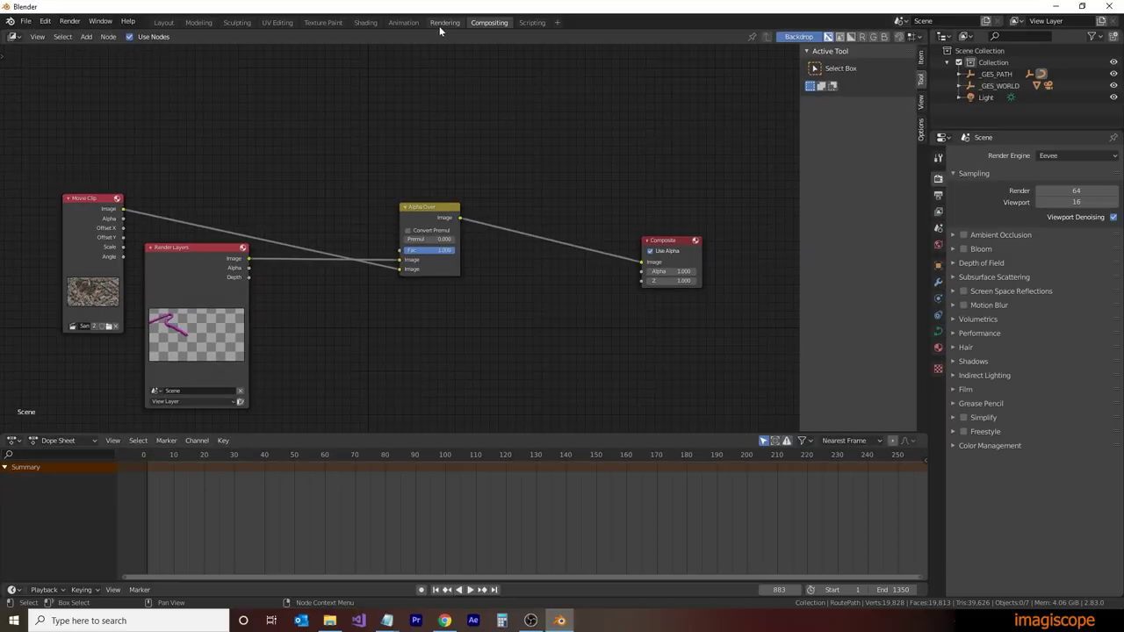
Render the current frame to check the composite of the route and the footage.
click(664, 34)
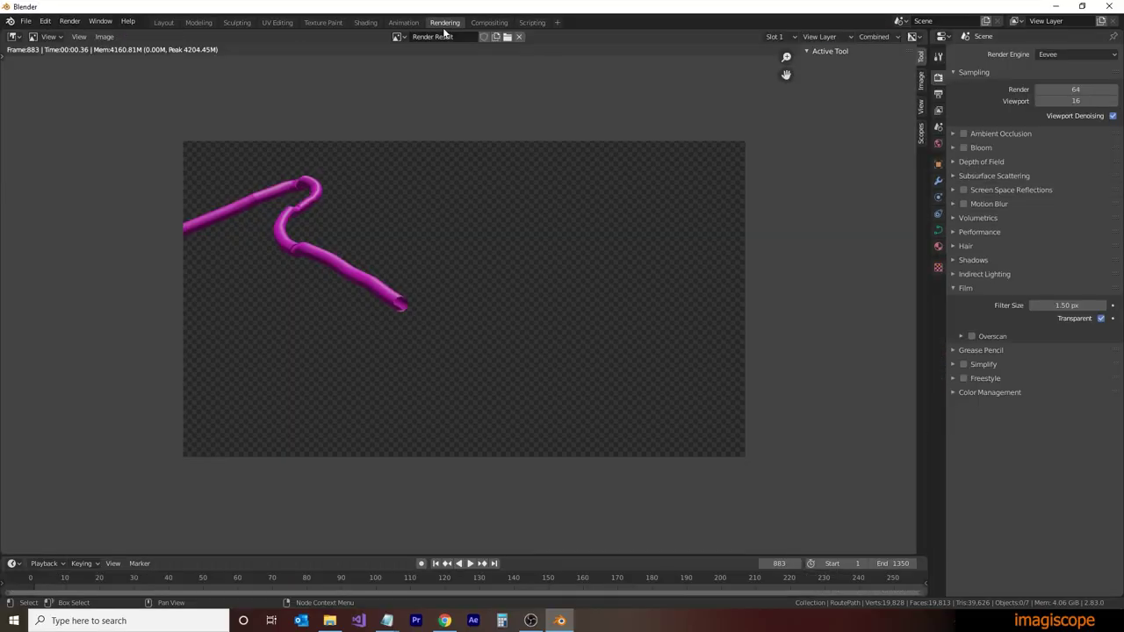
click(102, 32)
click(91, 35)
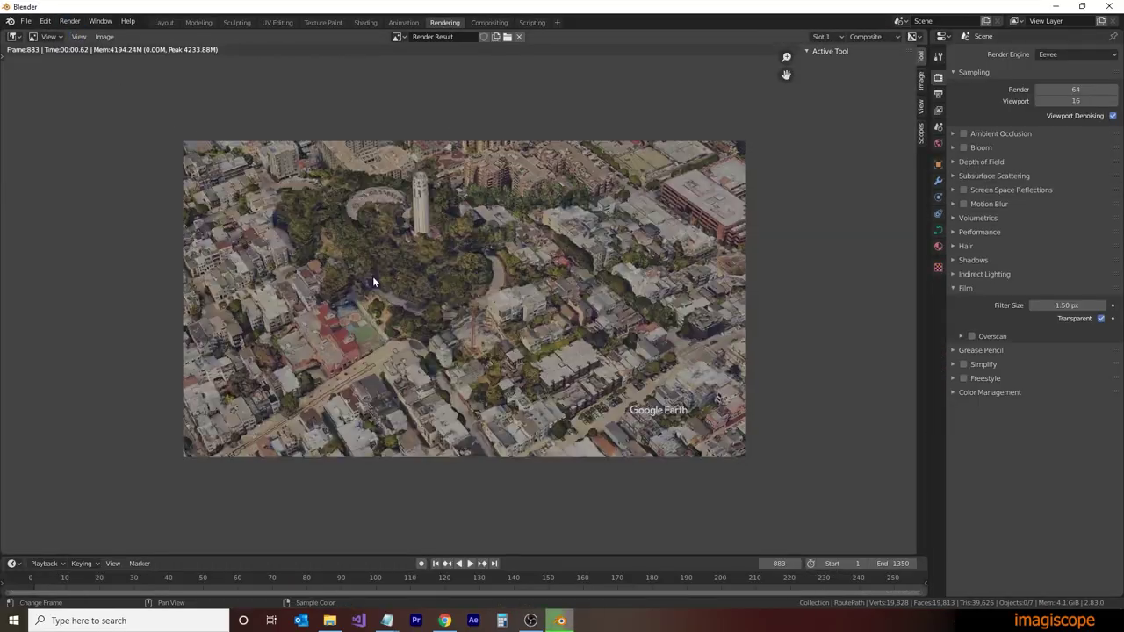
Swap the Alpha Over inputs so the Movie Clip is first and Render Layers second, and render the frame again.
click(490, 22)
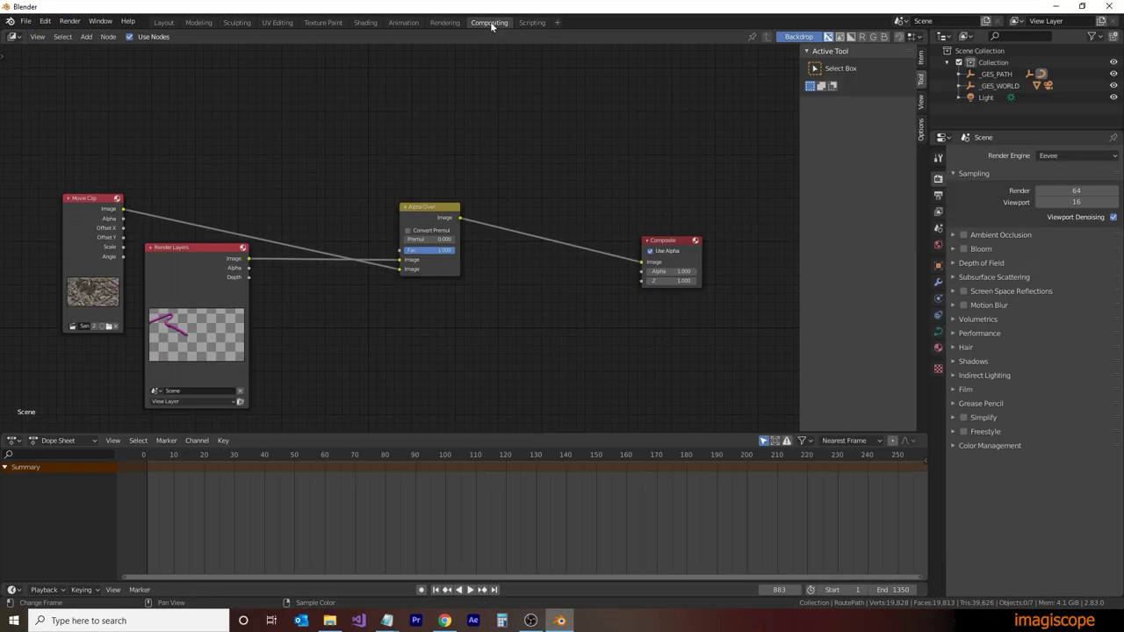
drag(403, 271, 403, 266)
drag(322, 239, 319, 245)
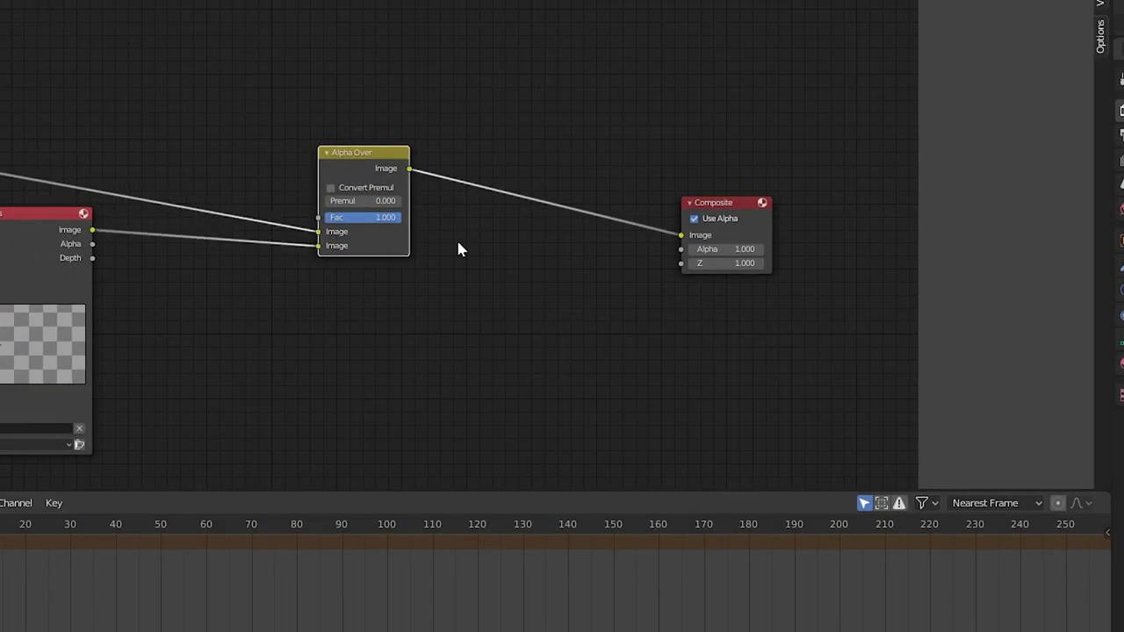
click(444, 22)
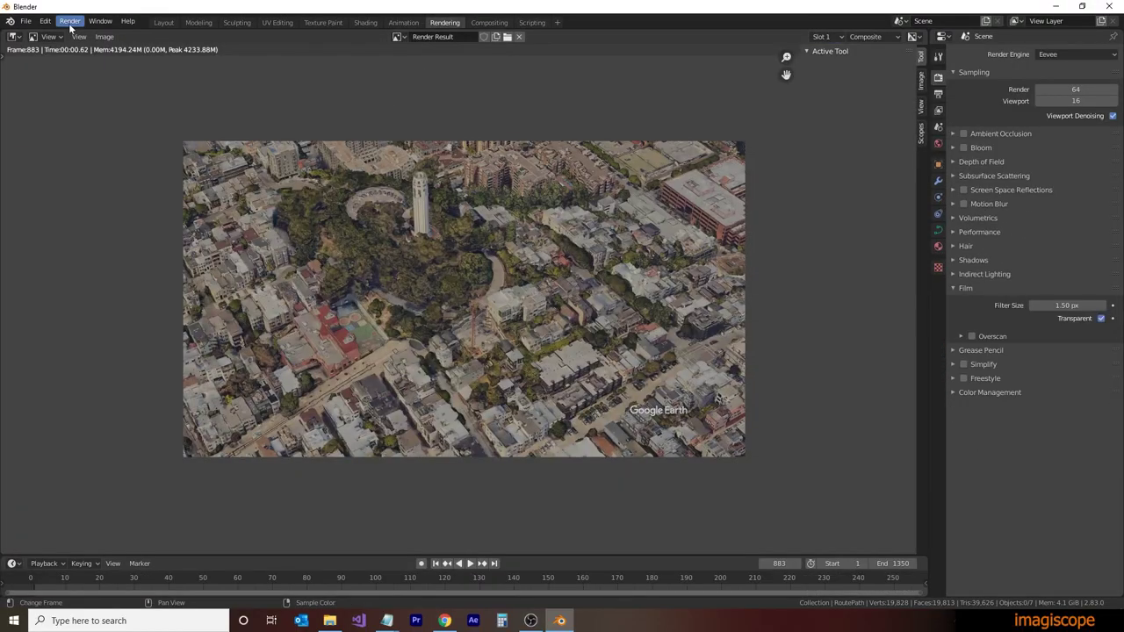
click(70, 23)
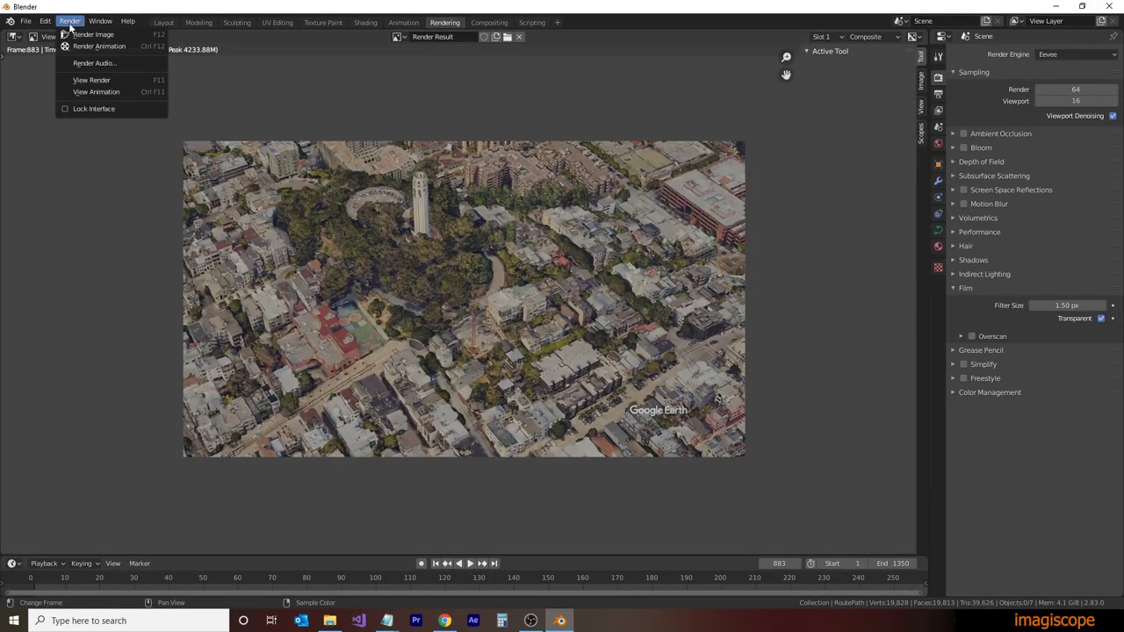
click(88, 36)
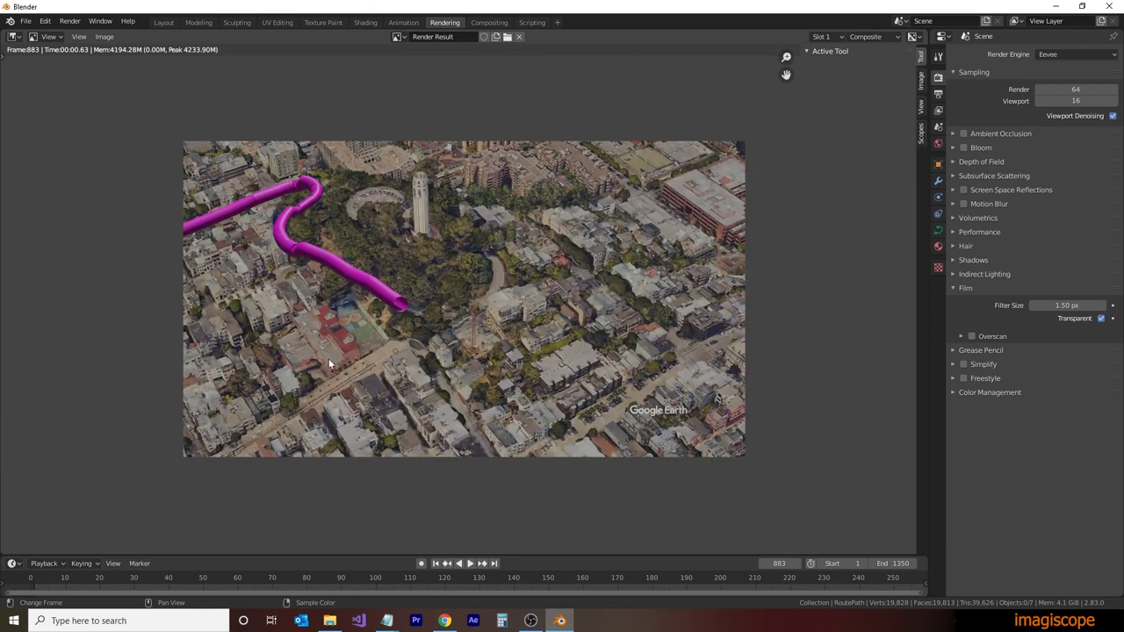
Add a Viewer node above Composite, link the Alpha Over output to it, and shrink the backdrop to fit the node editor.
click(489, 23)
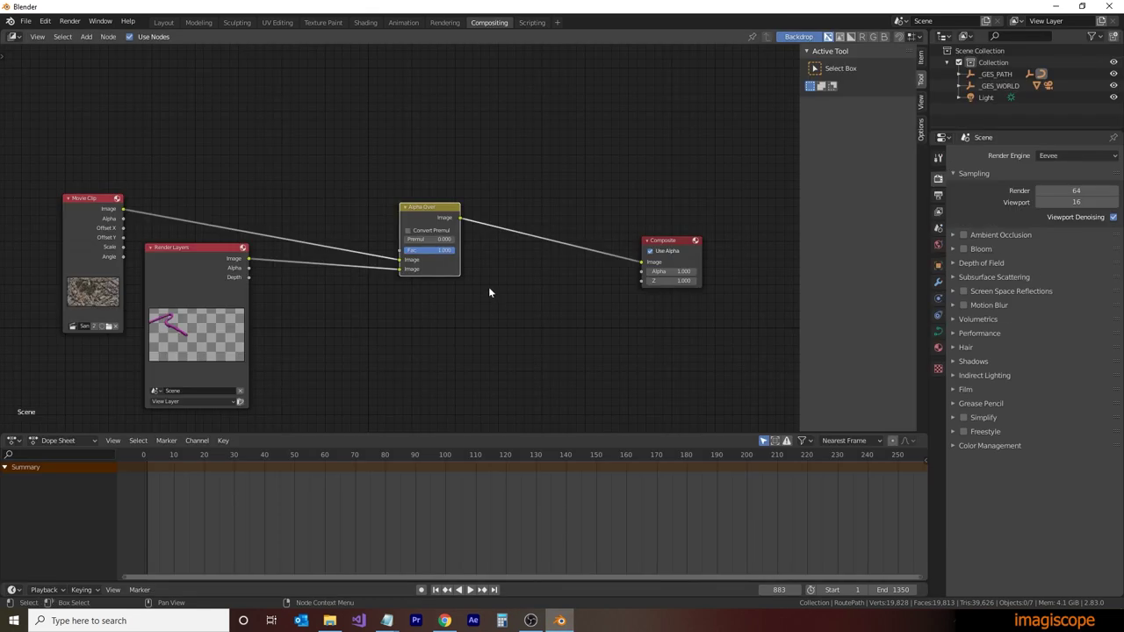
click(331, 149)
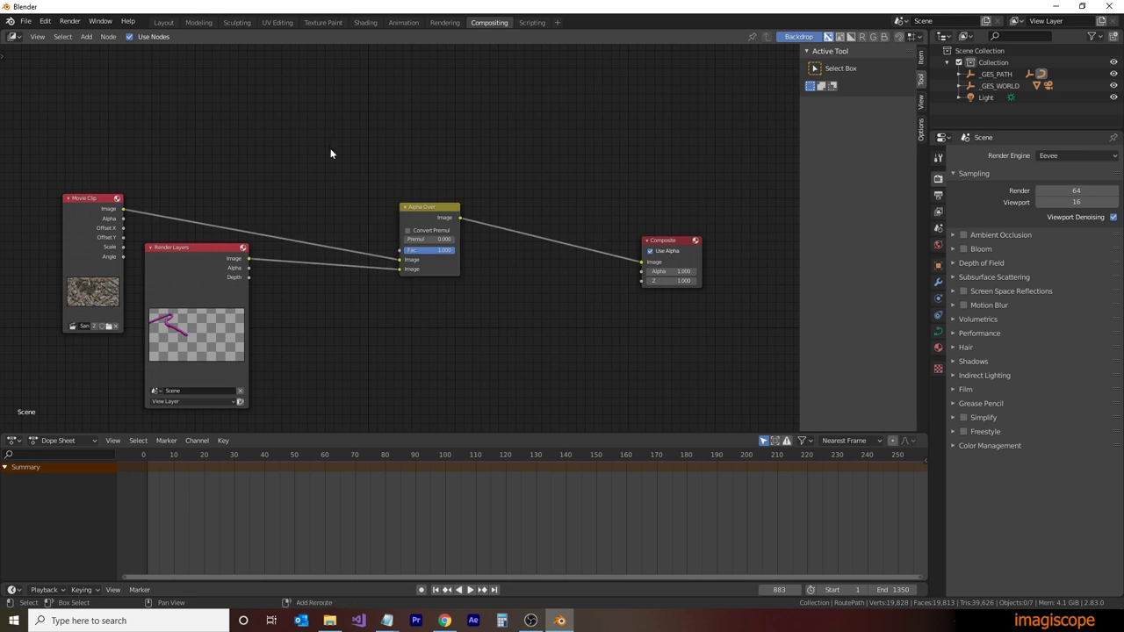
key(shift+a)
mouse_move(331, 154)
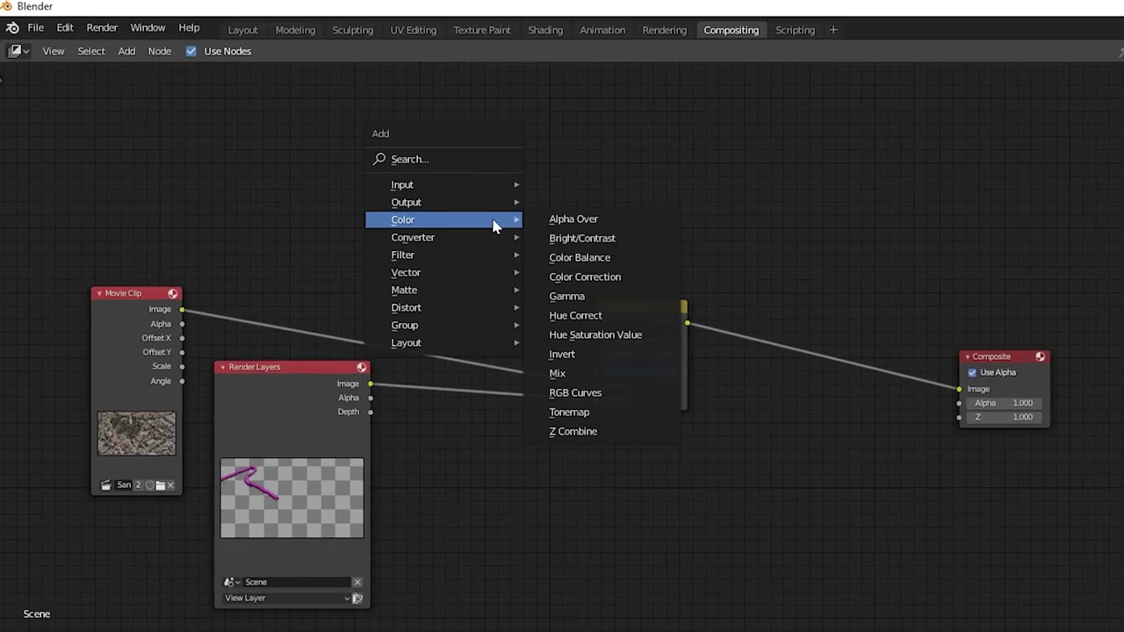
mouse_move(461, 203)
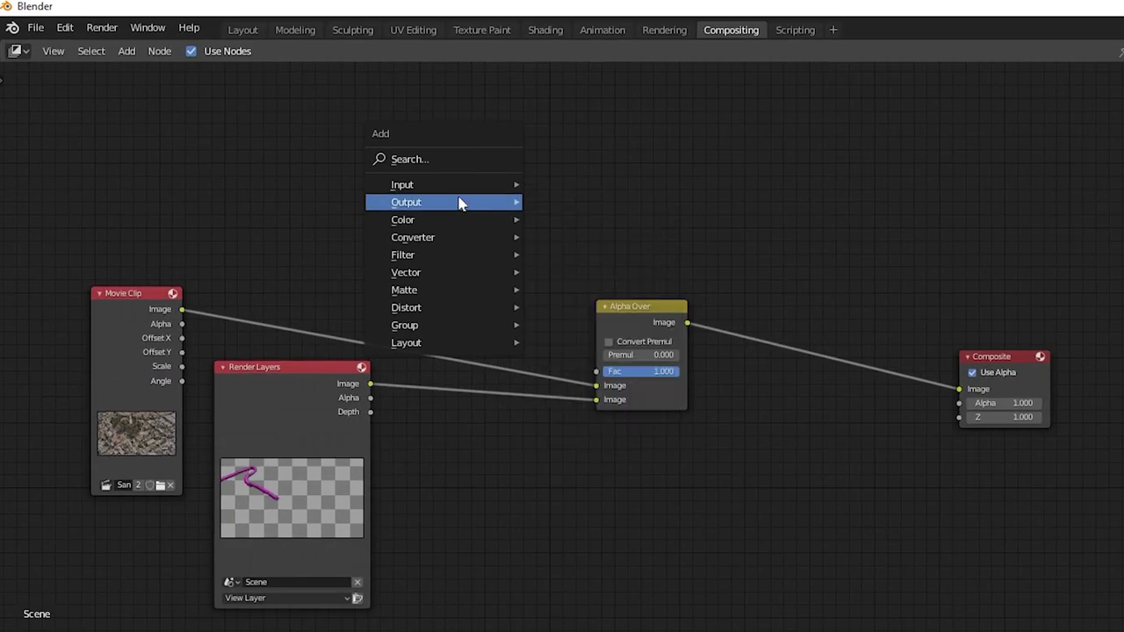
click(564, 278)
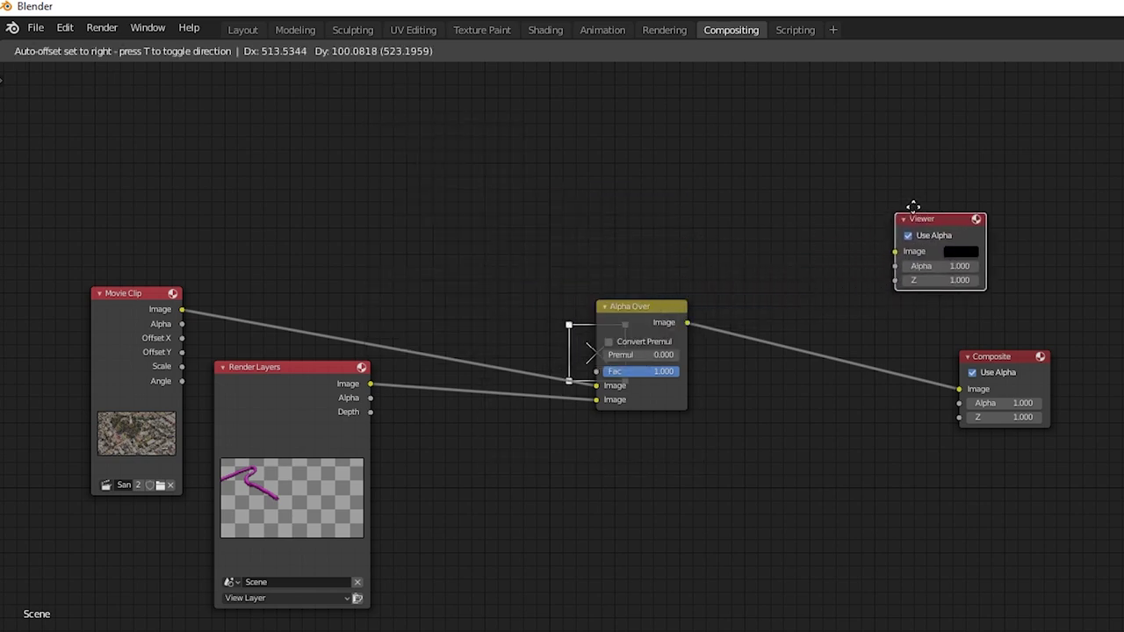
click(965, 183)
drag(687, 324, 966, 219)
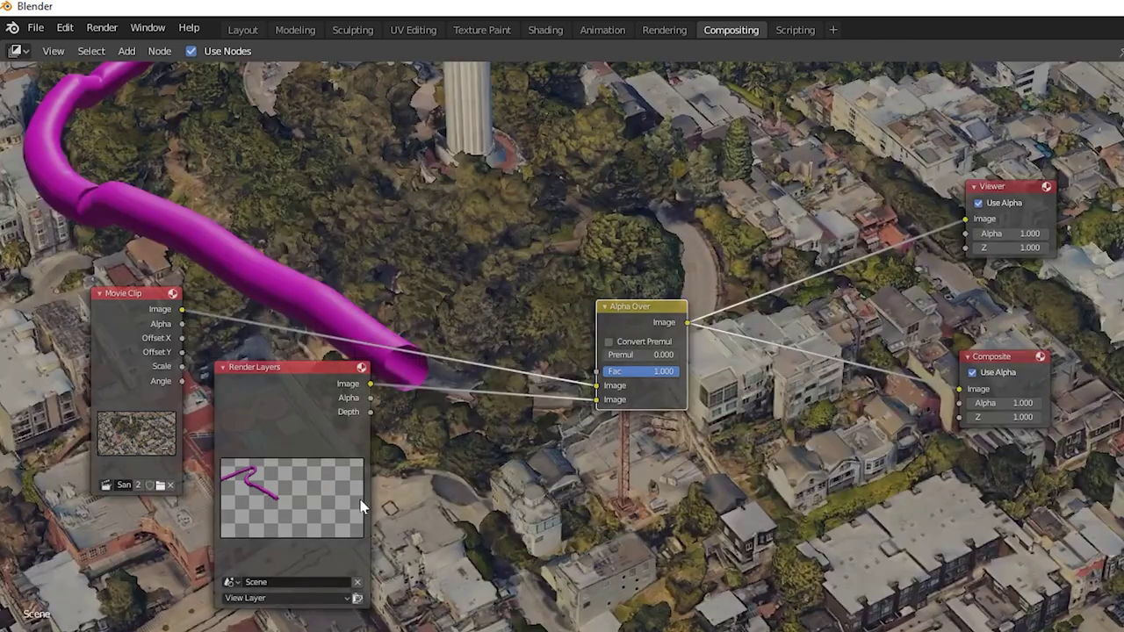
key(v)
key(v)
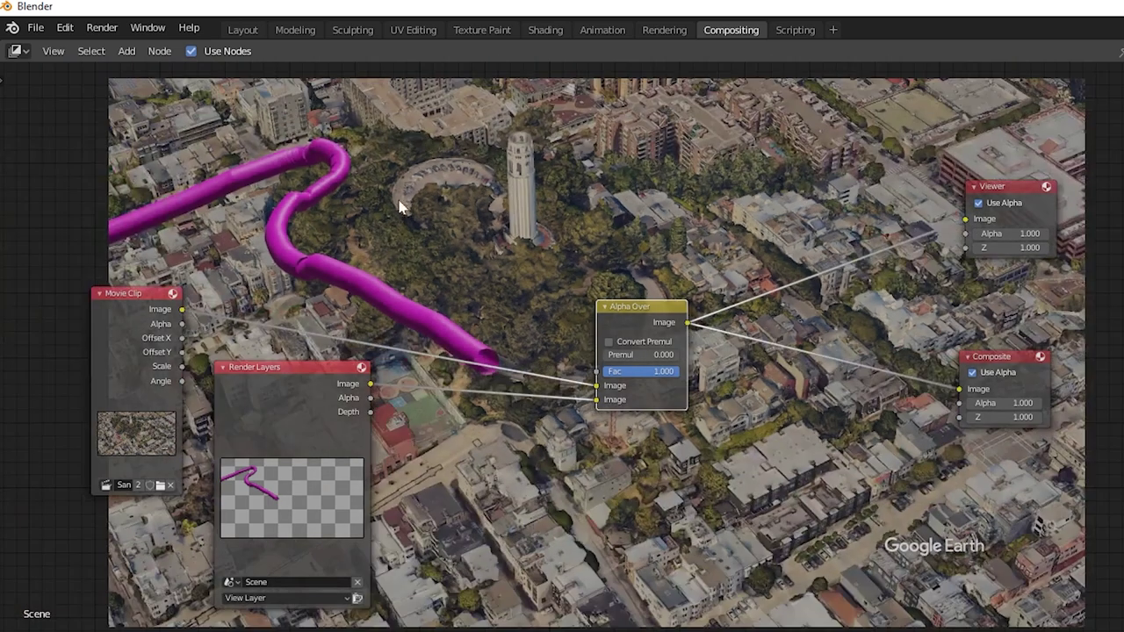
Shift the Render Layers and Movie Clip nodes lower, and place two duplicates of the Movie Clip node above them.
drag(295, 364, 227, 383)
drag(102, 346, 107, 388)
key(shift+d)
click(456, 215)
key(shift+d)
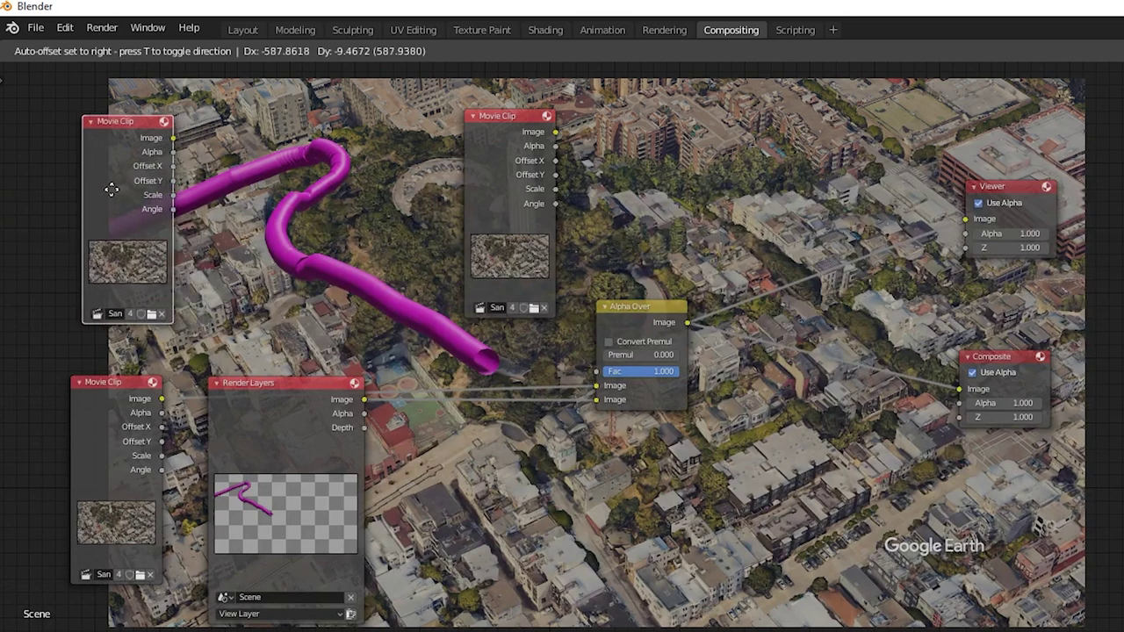
click(102, 187)
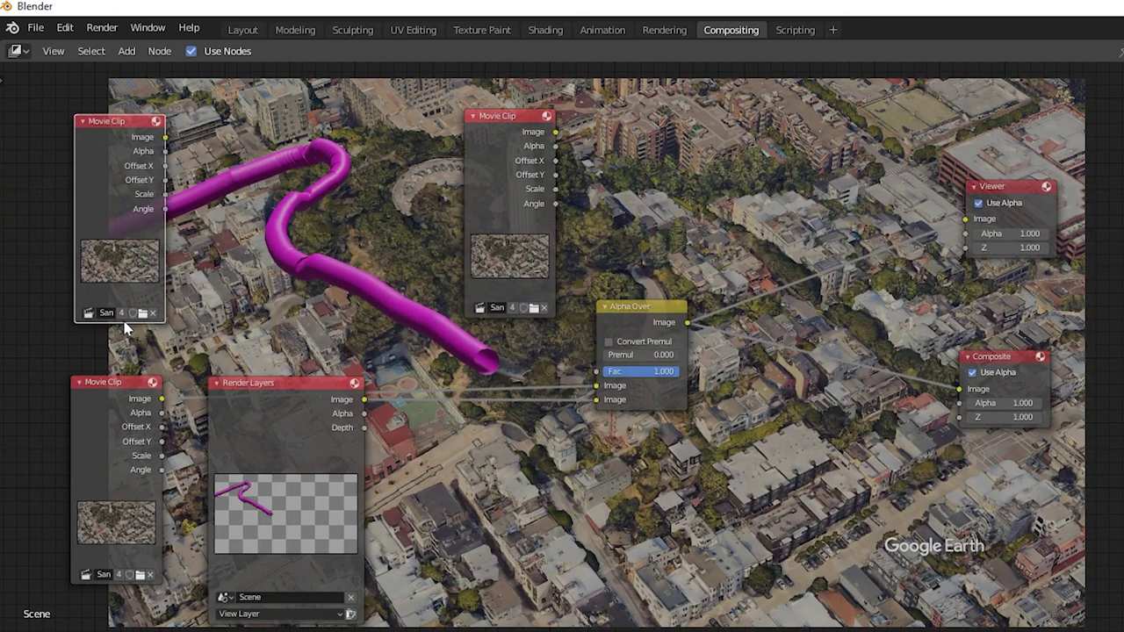
Load SanFran_Green_0000.jpeg from the SanFran_Green footage folder into the Movie Clip duplicate above the original clip node.
click(88, 313)
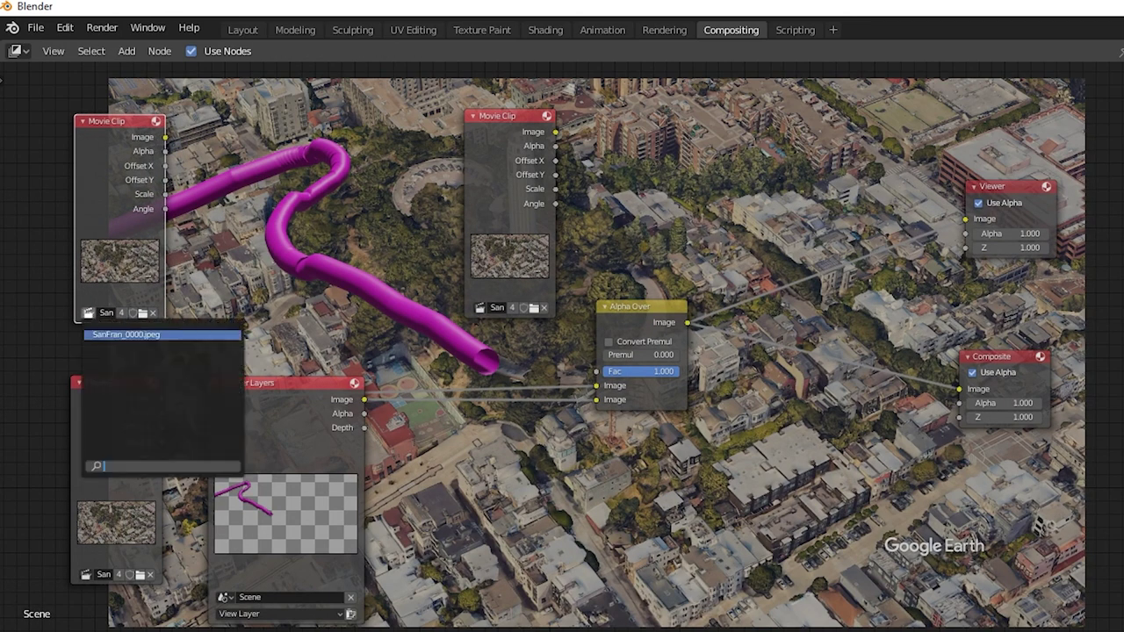
click(143, 318)
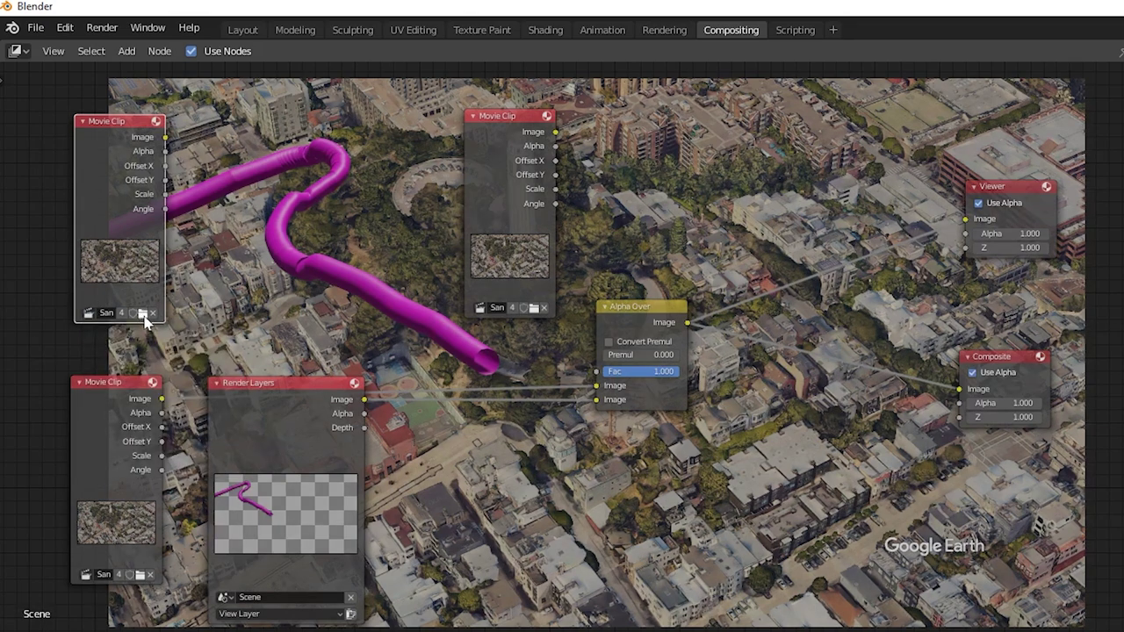
click(142, 313)
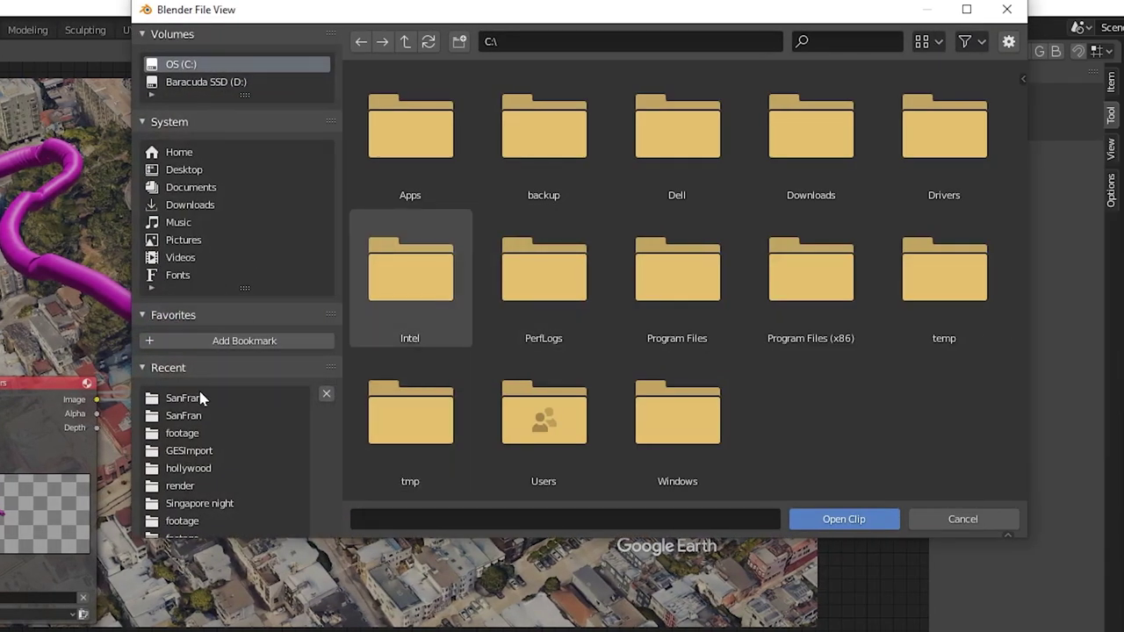
click(468, 397)
double_click(558, 142)
double_click(420, 145)
click(409, 125)
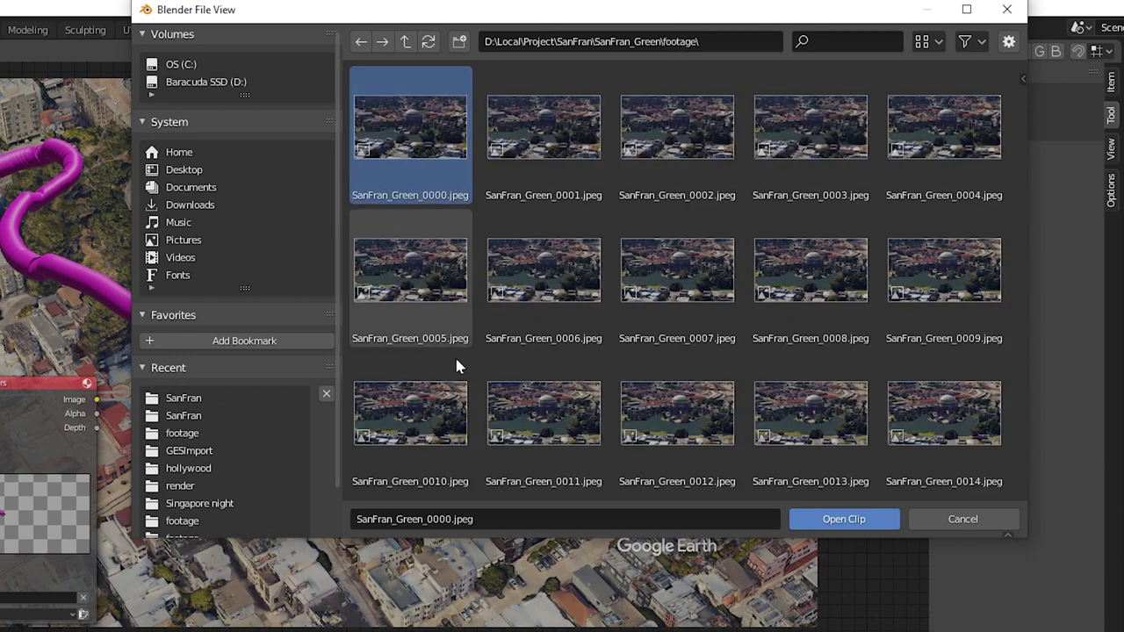
click(843, 520)
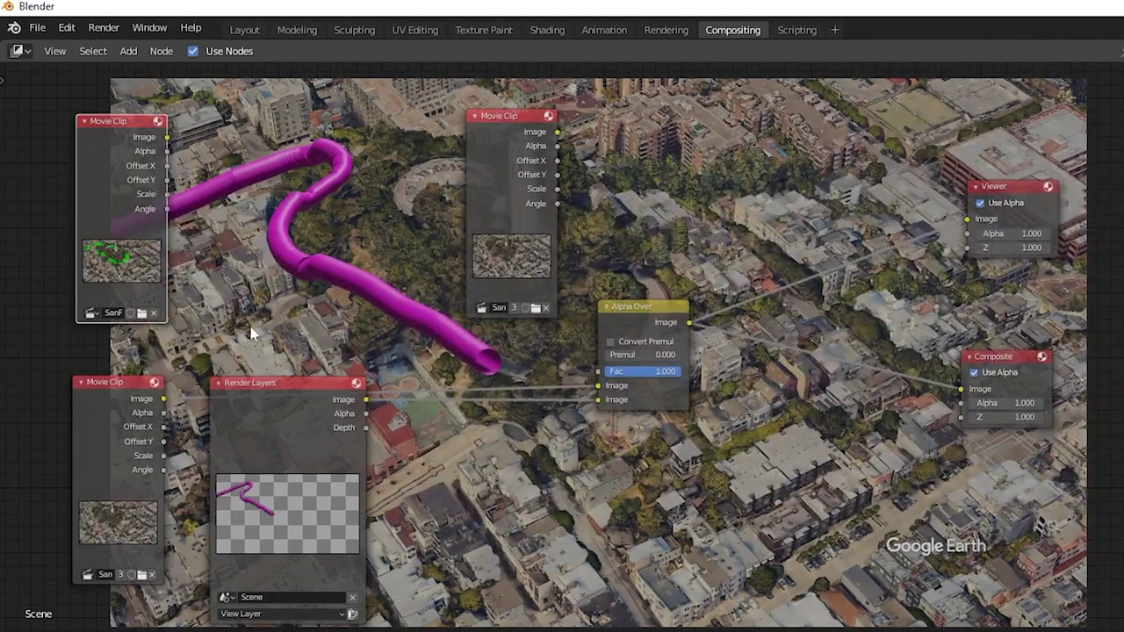
Add a Difference Key node, linking the green-route Movie Clip image to Image 1 and the original Movie Clip image to Image 2.
key(shift+a)
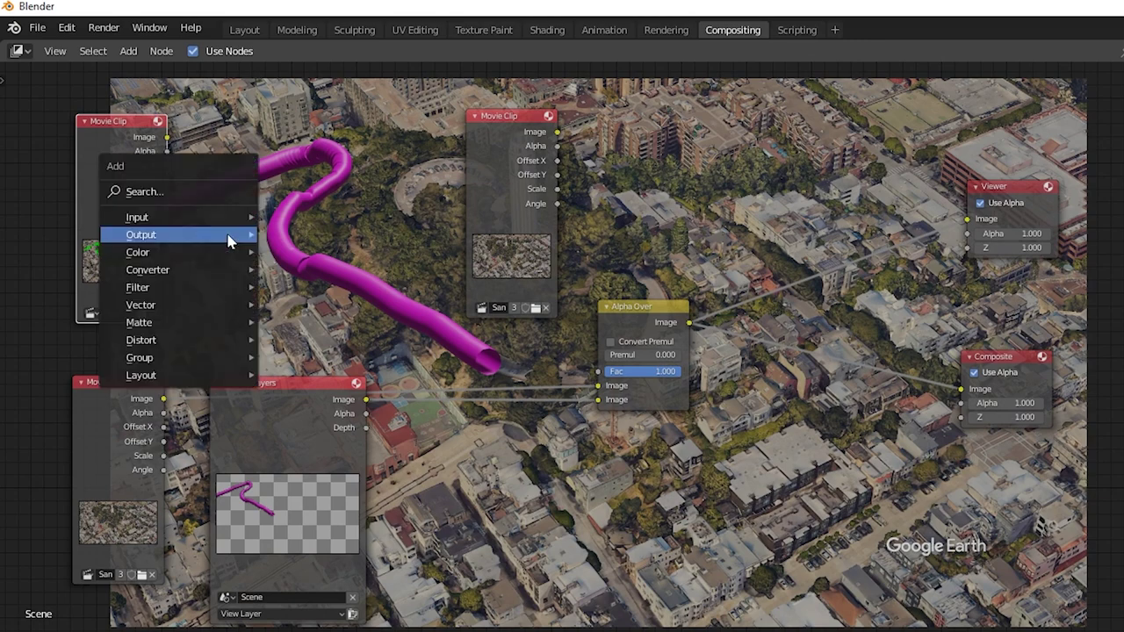
mouse_move(229, 237)
mouse_move(197, 327)
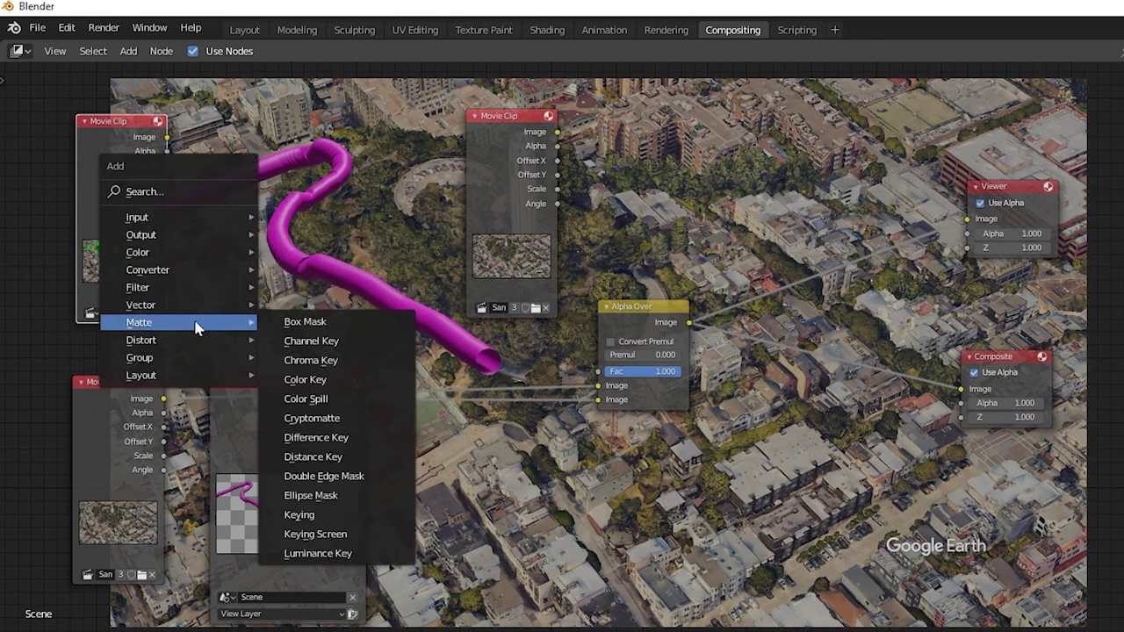
click(347, 437)
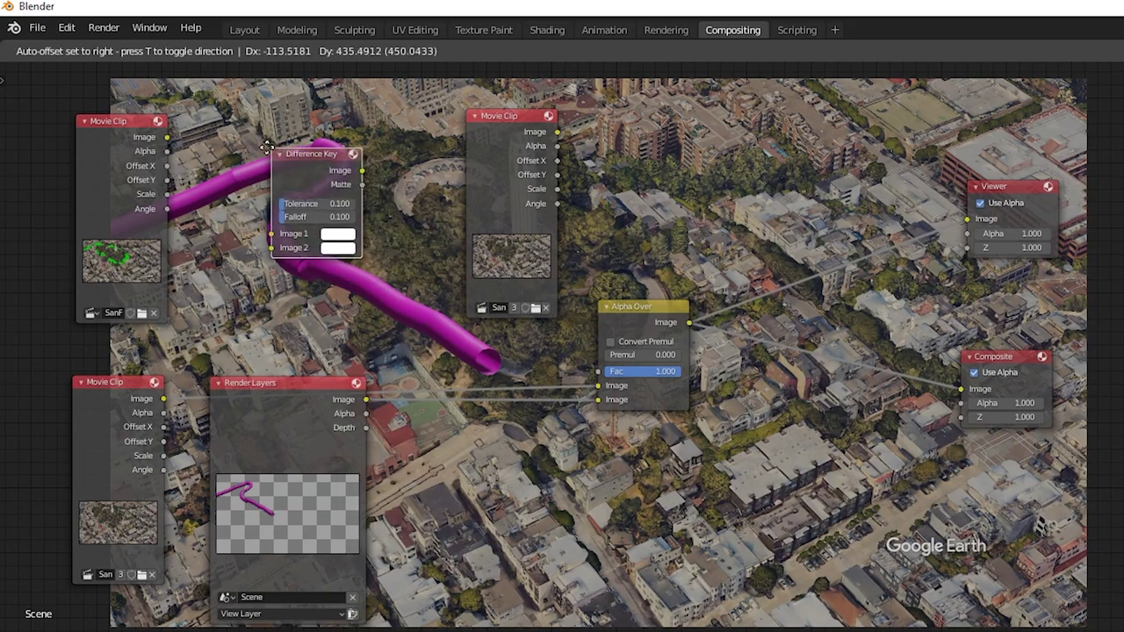
click(268, 149)
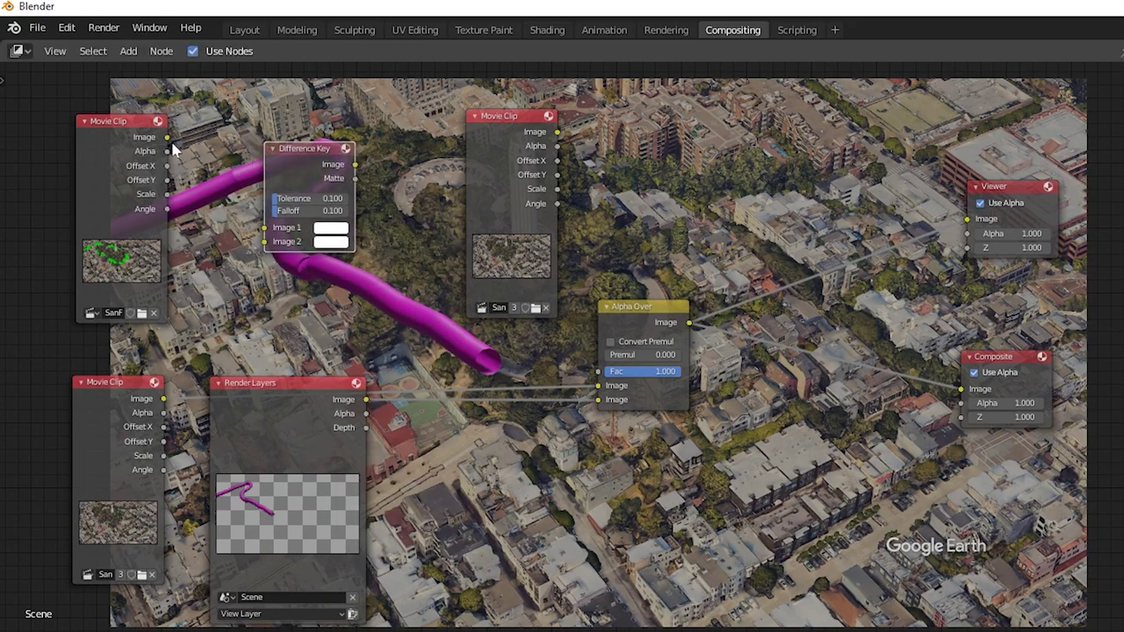
drag(167, 138, 264, 227)
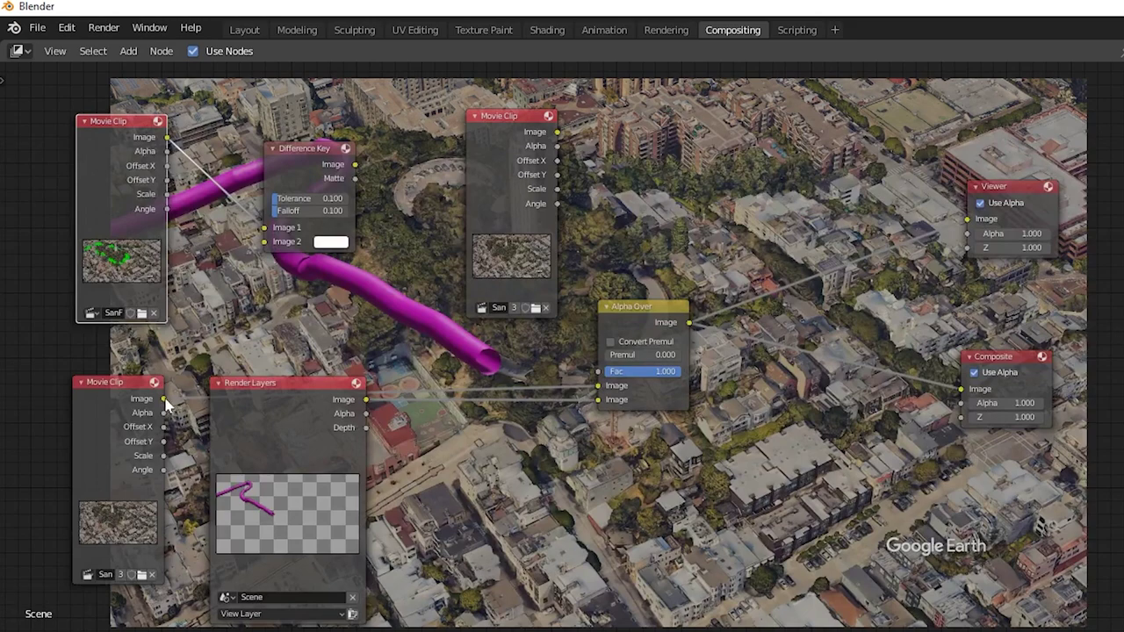
drag(164, 399, 265, 242)
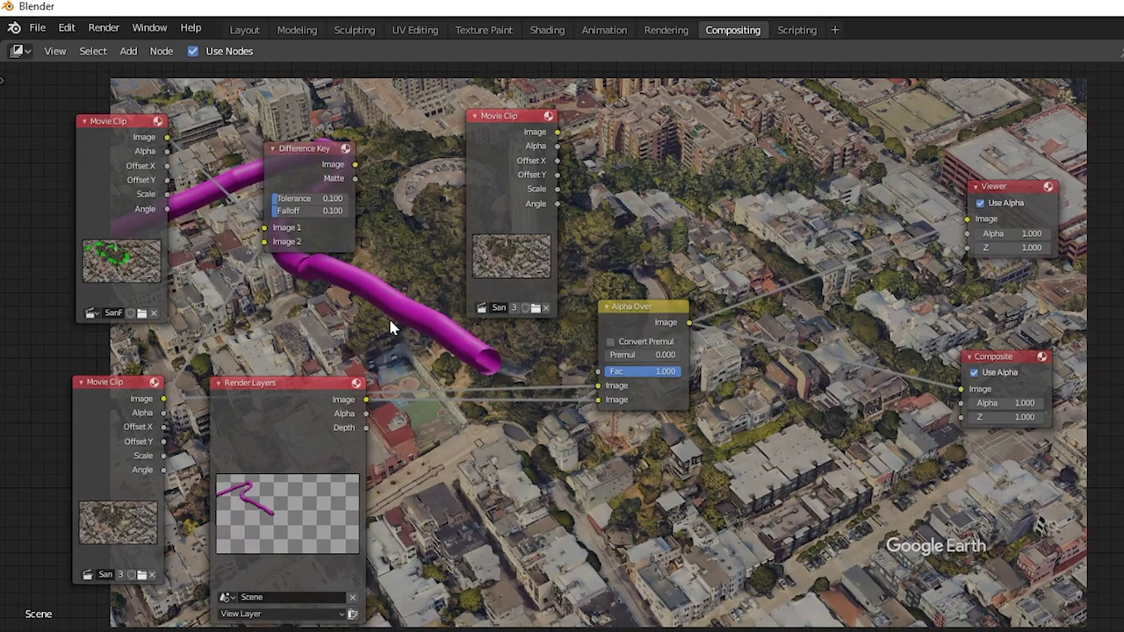
Add a Set Alpha node fed by the duplicate original clip's image and the Difference Key matte, and send its output to the Viewer.
key(shift+a)
mouse_move(644, 212)
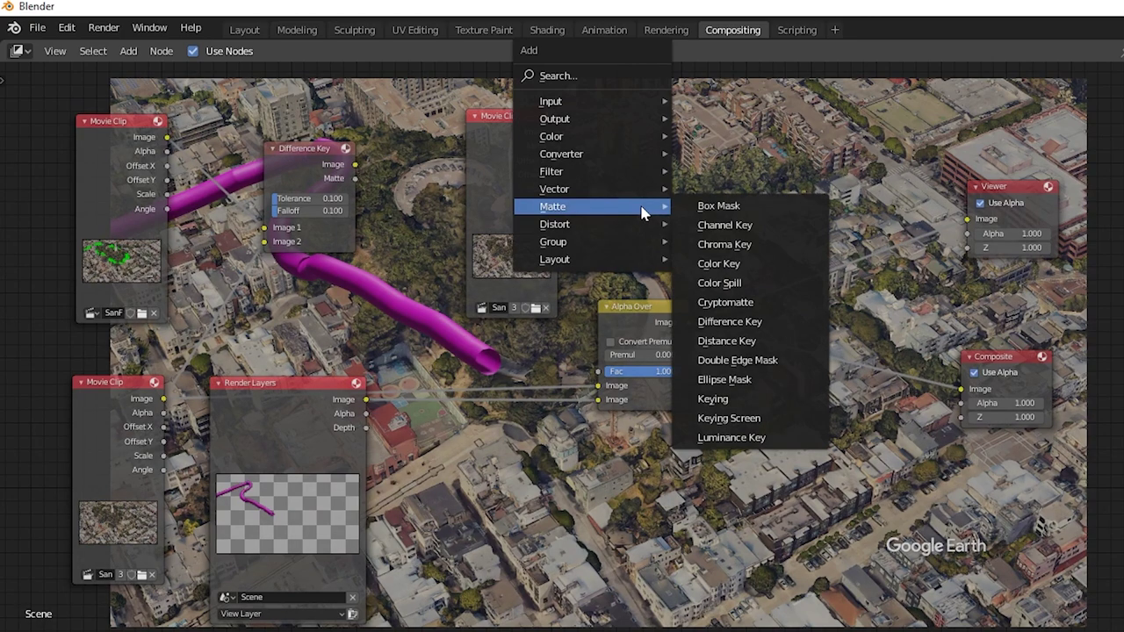
mouse_move(630, 175)
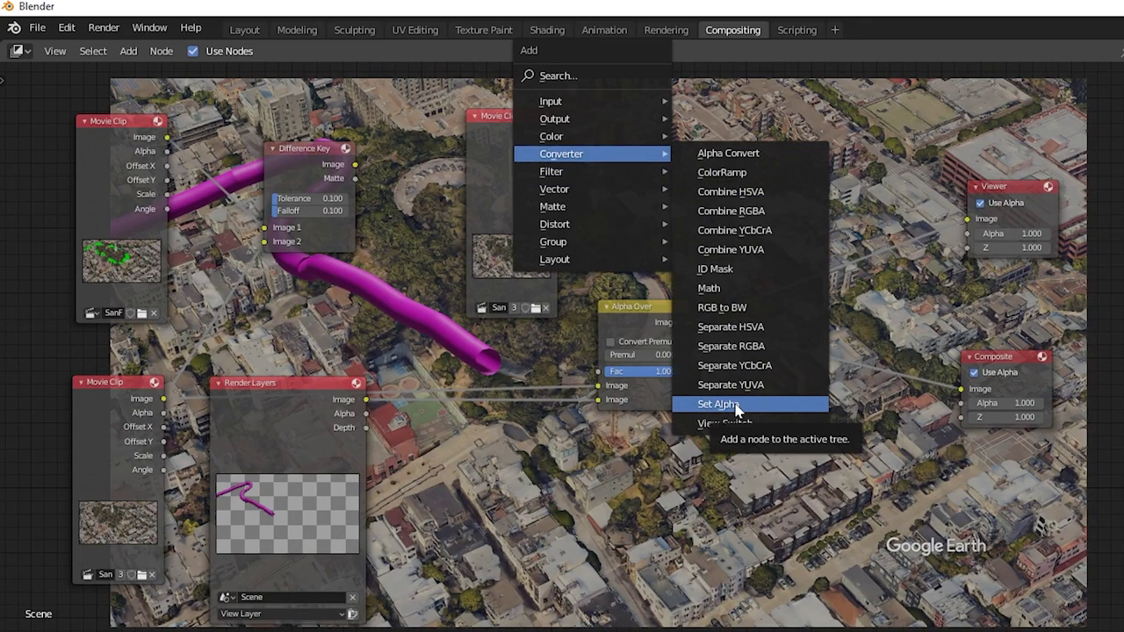
click(734, 404)
click(621, 157)
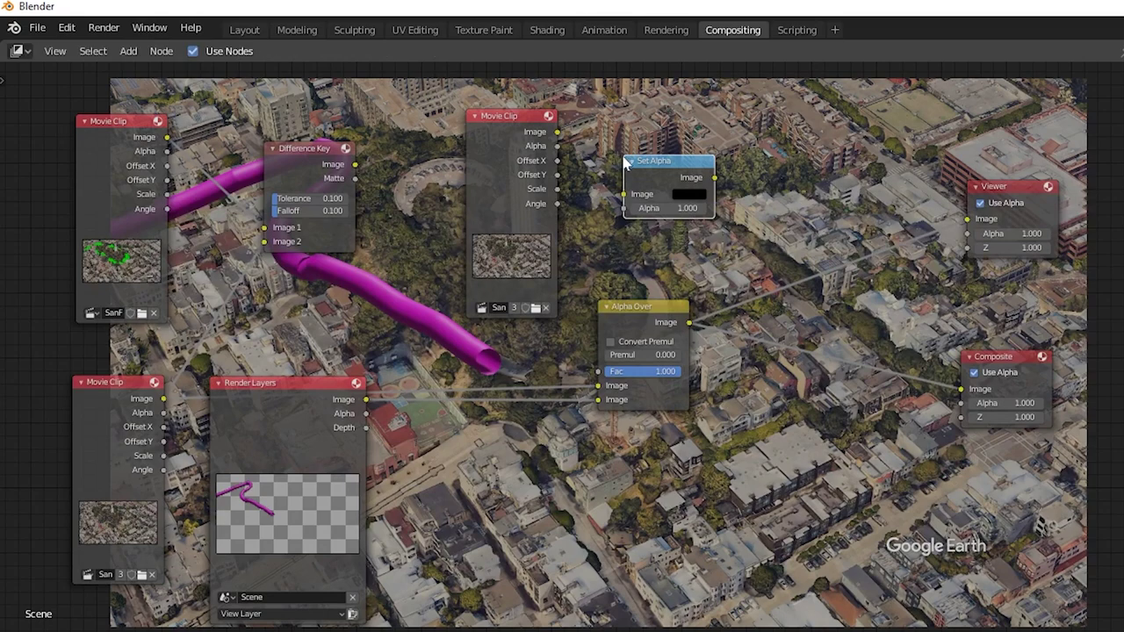
drag(564, 135, 627, 195)
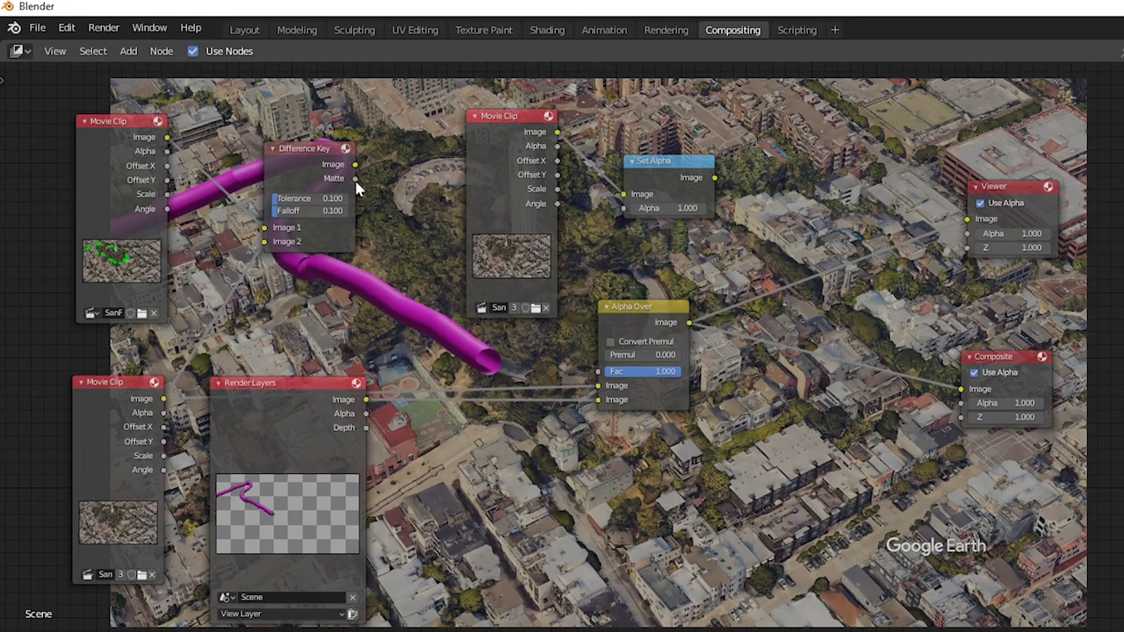
drag(355, 178, 624, 208)
drag(715, 177, 970, 223)
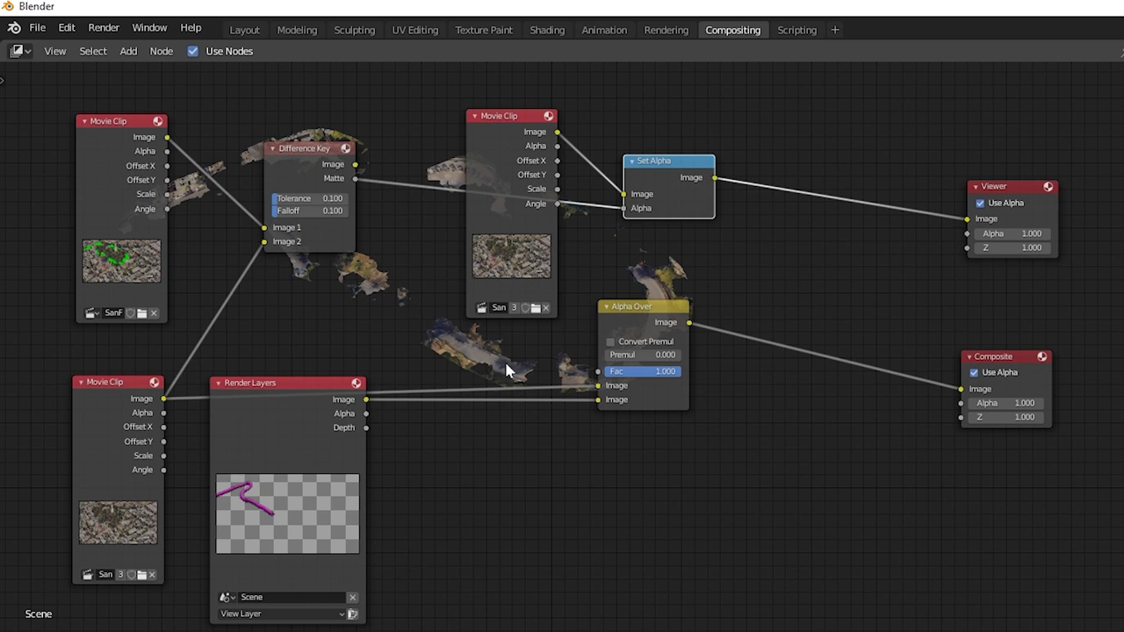
Make room before the Set Alpha node and insert an Invert node on the matte link into its Alpha input.
drag(671, 174, 786, 172)
key(shift+a)
mouse_move(684, 219)
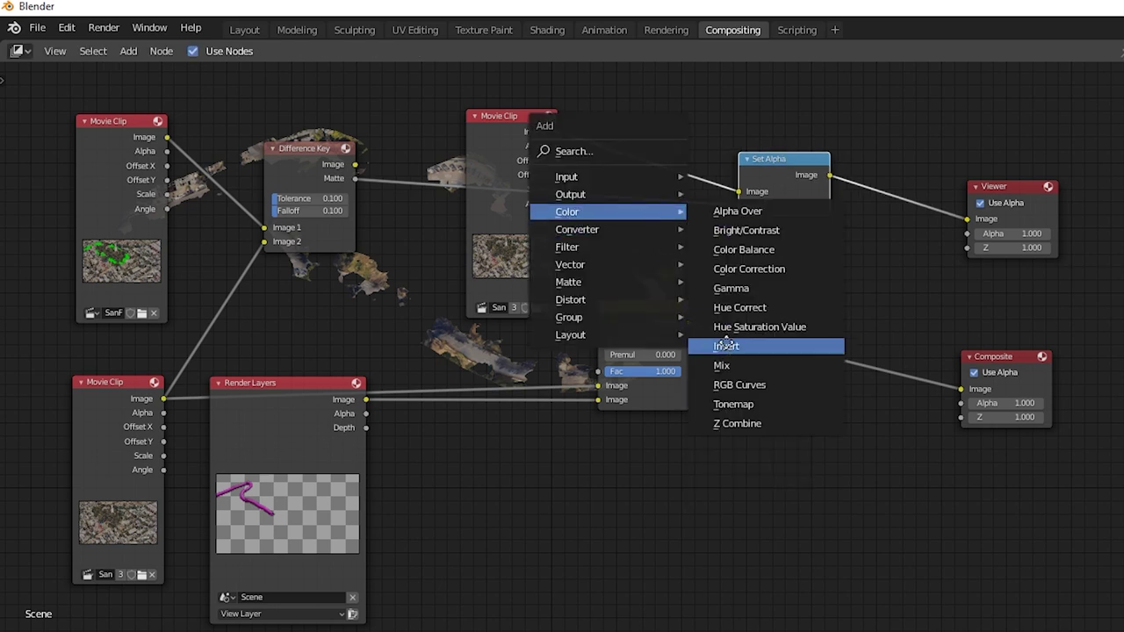
click(728, 346)
click(559, 153)
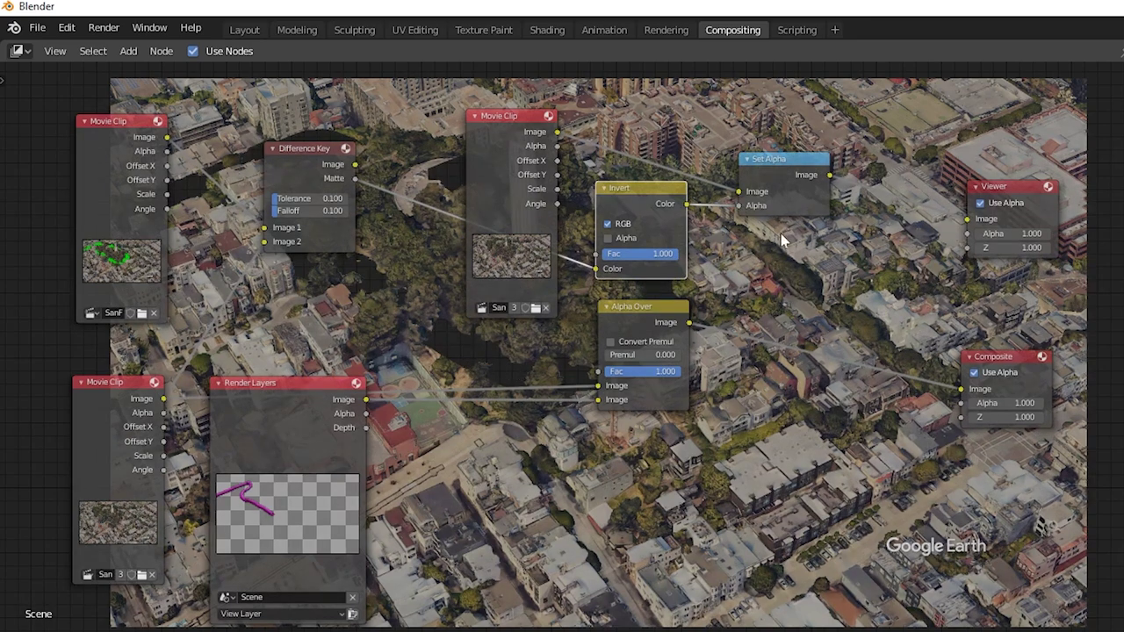
Insert a second Alpha Over before Composite, link Set Alpha to its second image input, and send its output to the Viewer.
key(shift+a)
mouse_move(775, 303)
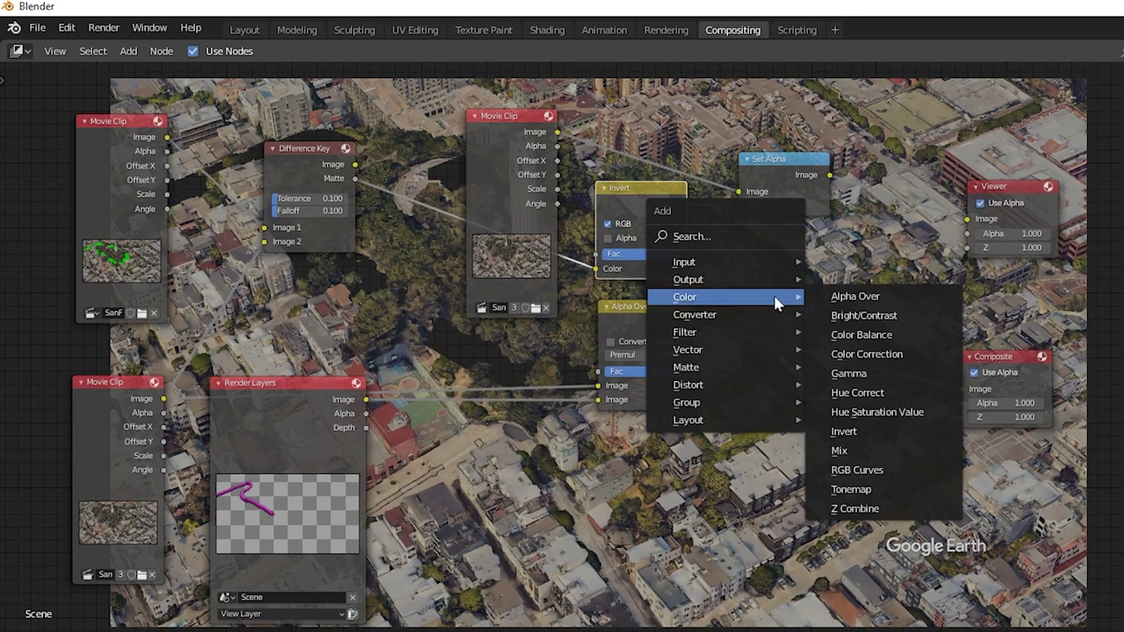
click(830, 296)
click(849, 288)
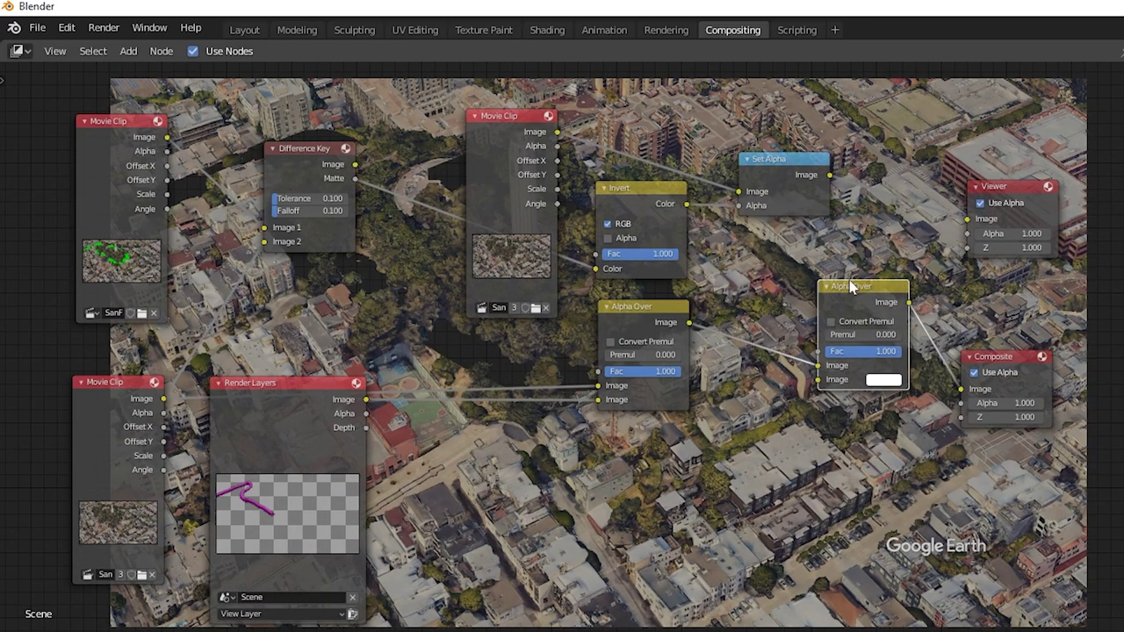
drag(830, 175, 819, 379)
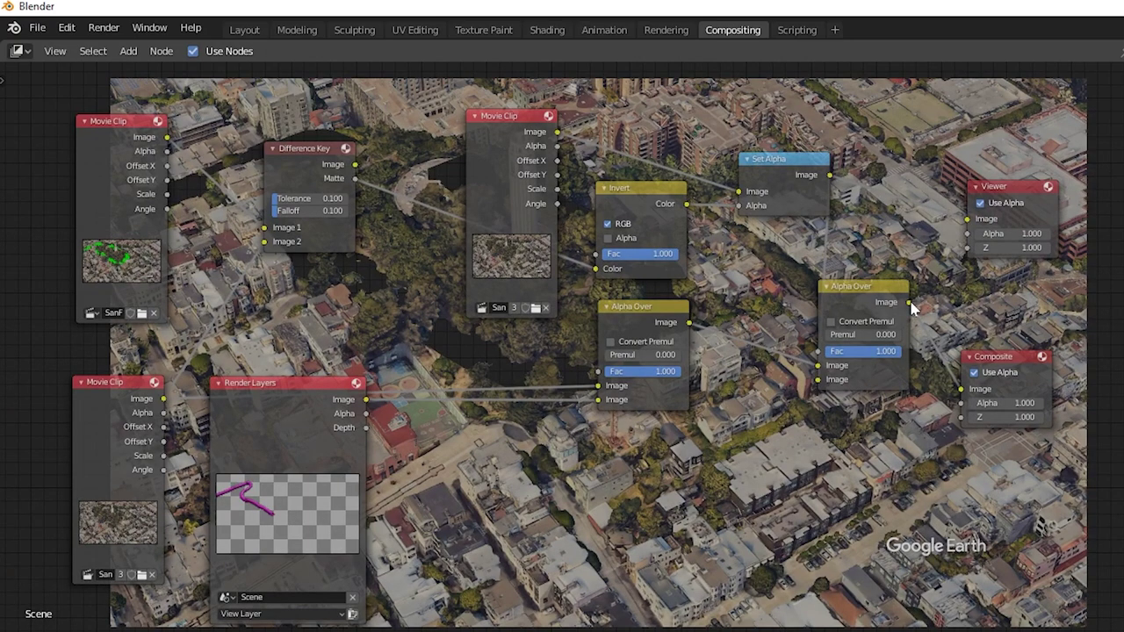
drag(910, 302, 967, 219)
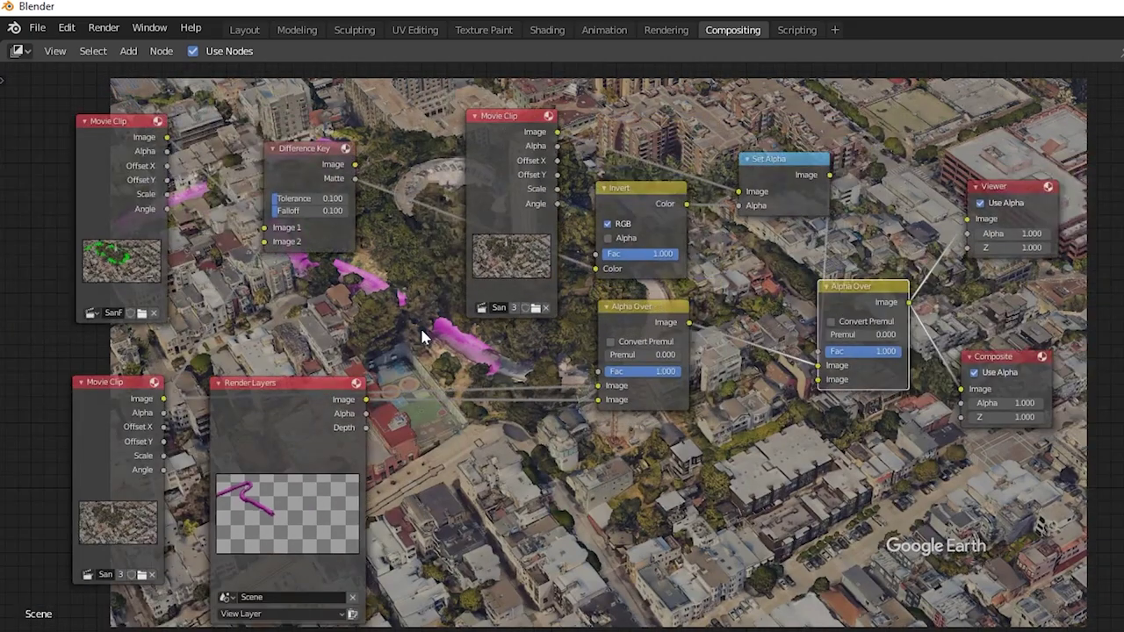
Set both Tolerance and Falloff of the Difference Key node to 0.
key(ctrl+v)
key(space)
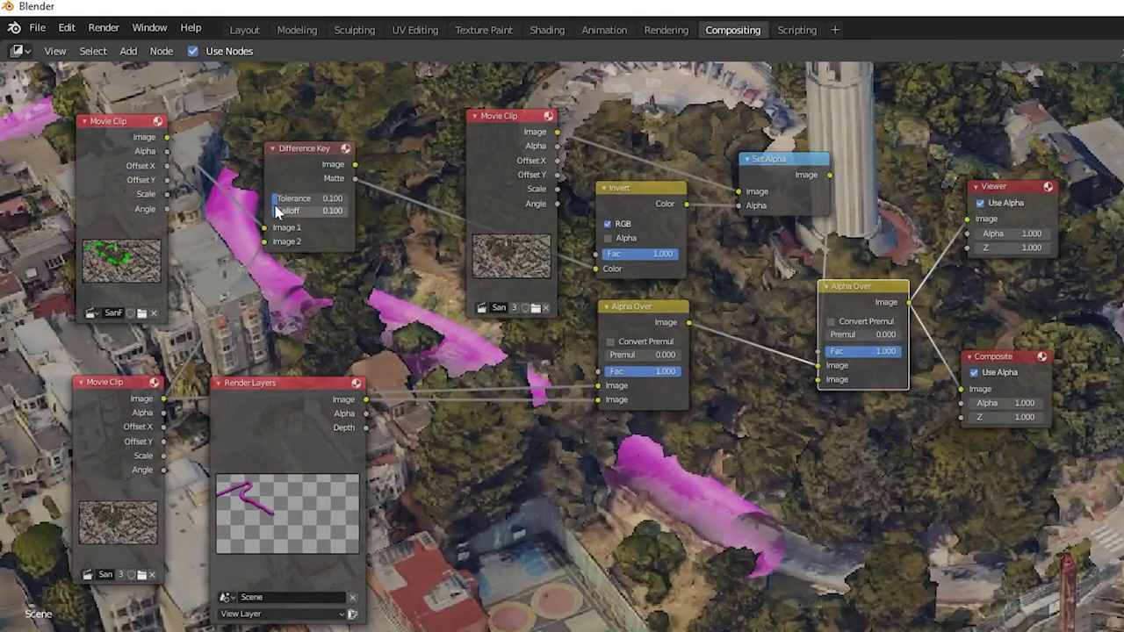
drag(312, 199, 277, 212)
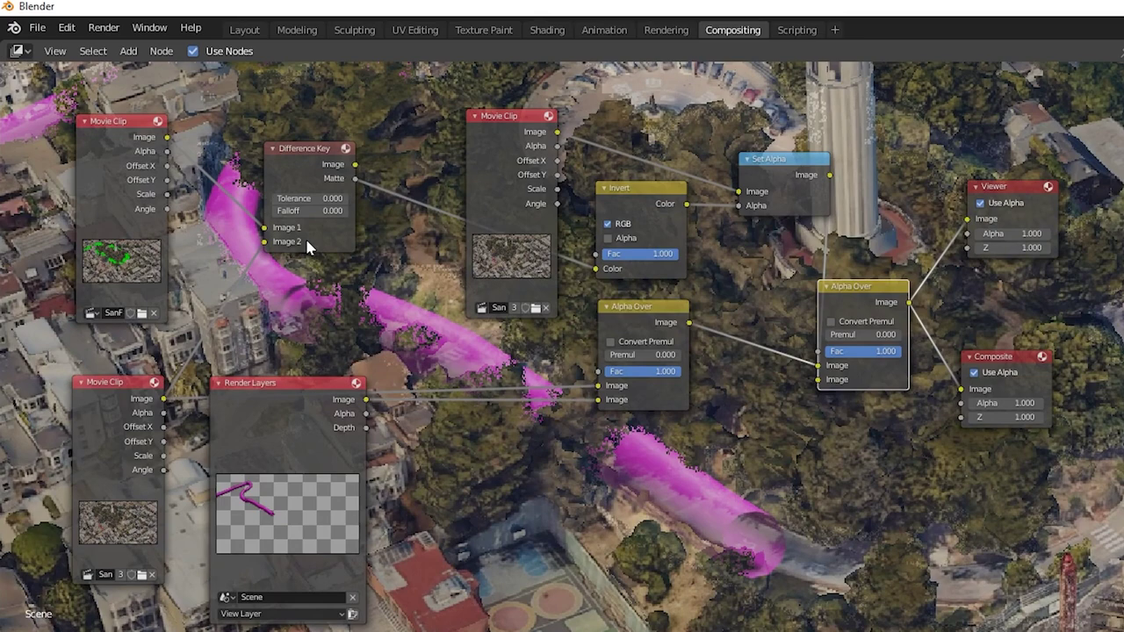
Try inverting Alpha instead of RGB on the Invert node, enable Convert Premul on the second Alpha Over, and restore RGB inversion.
click(609, 238)
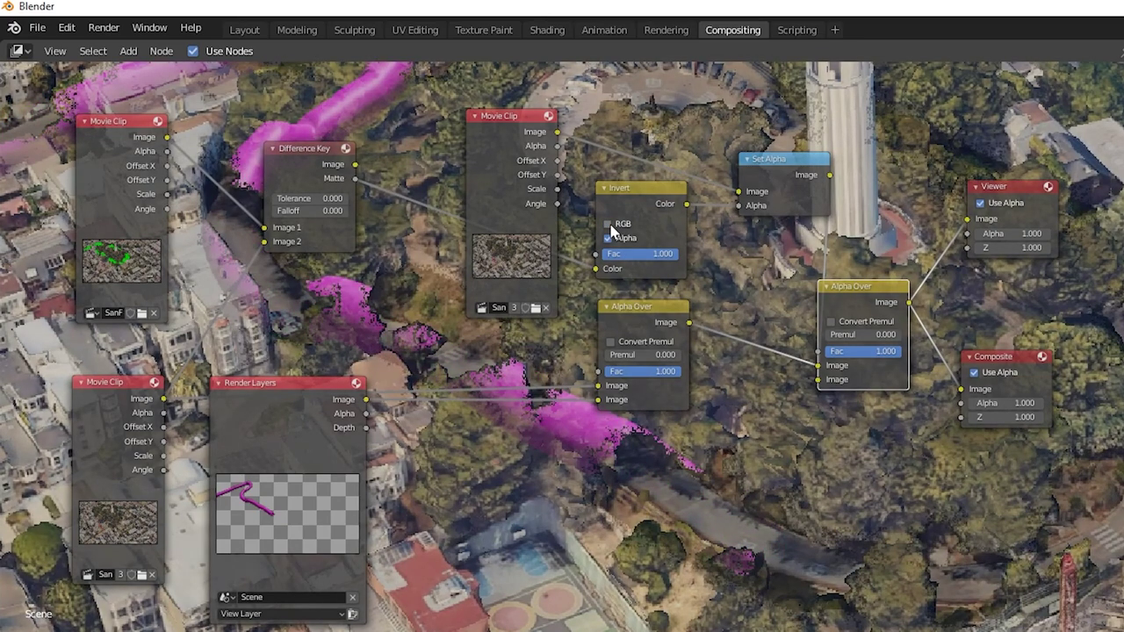
click(831, 322)
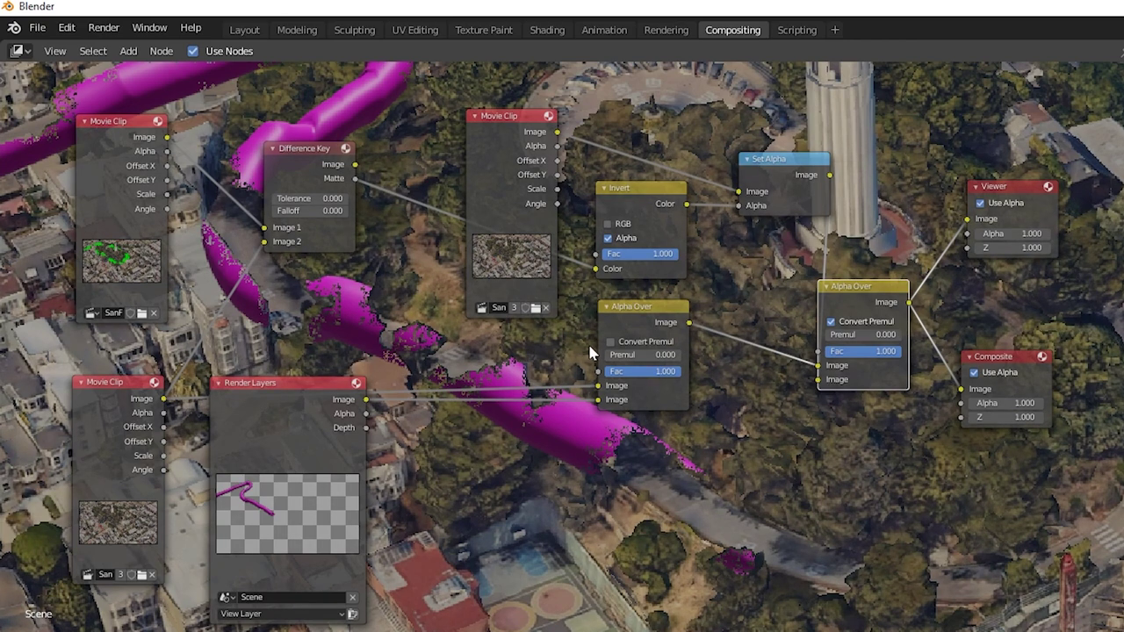
click(607, 224)
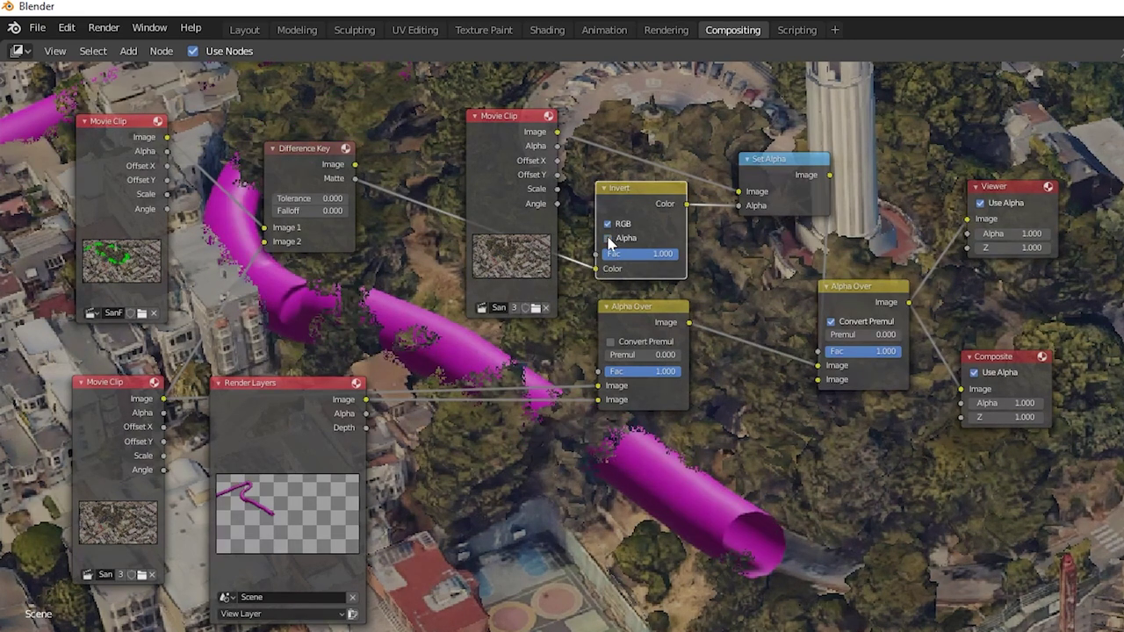
Set the Difference Key node's Falloff to 0.1.
click(308, 211)
text(0.1)
key(Return)
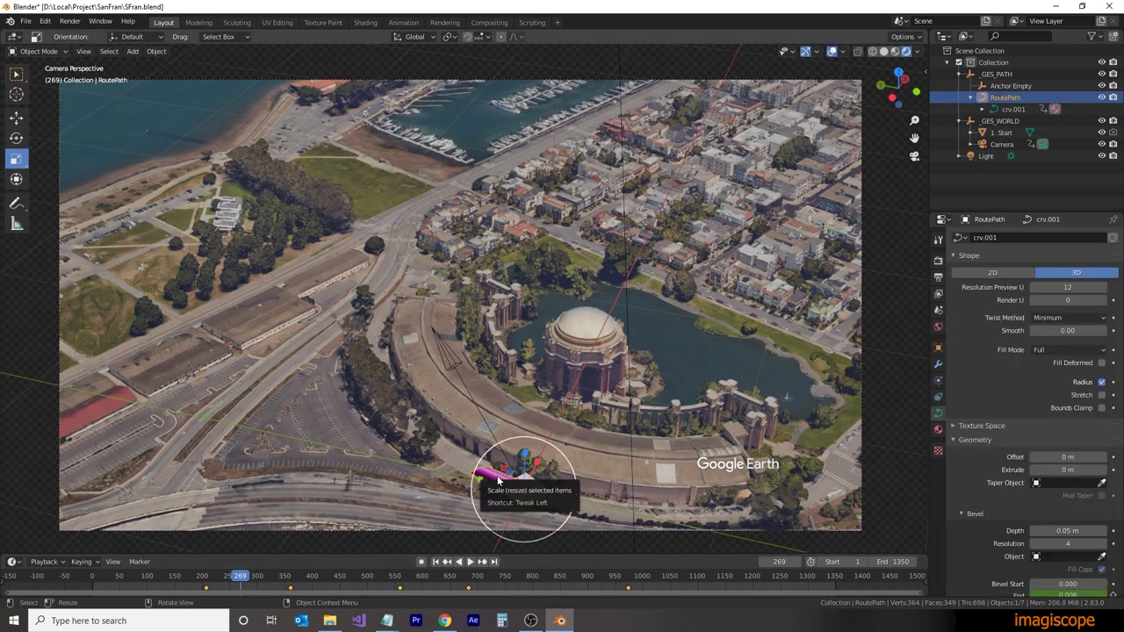
Enter Edit Mode on RoutePath and select the curve's starting control point with the Move tool active.
click(15, 117)
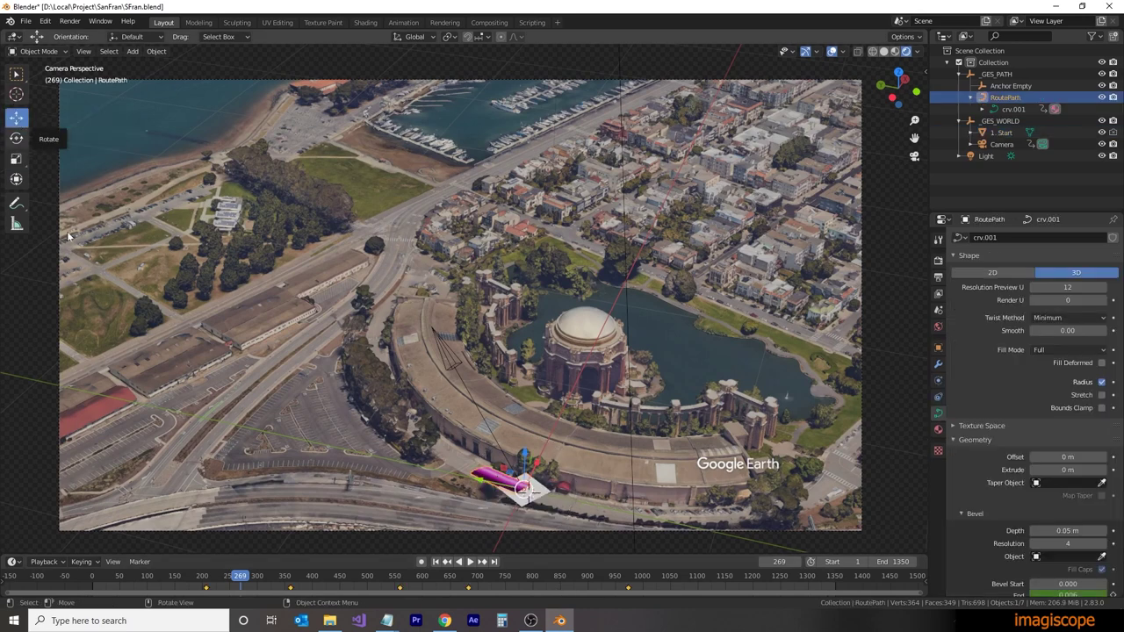
key(Tab)
click(525, 494)
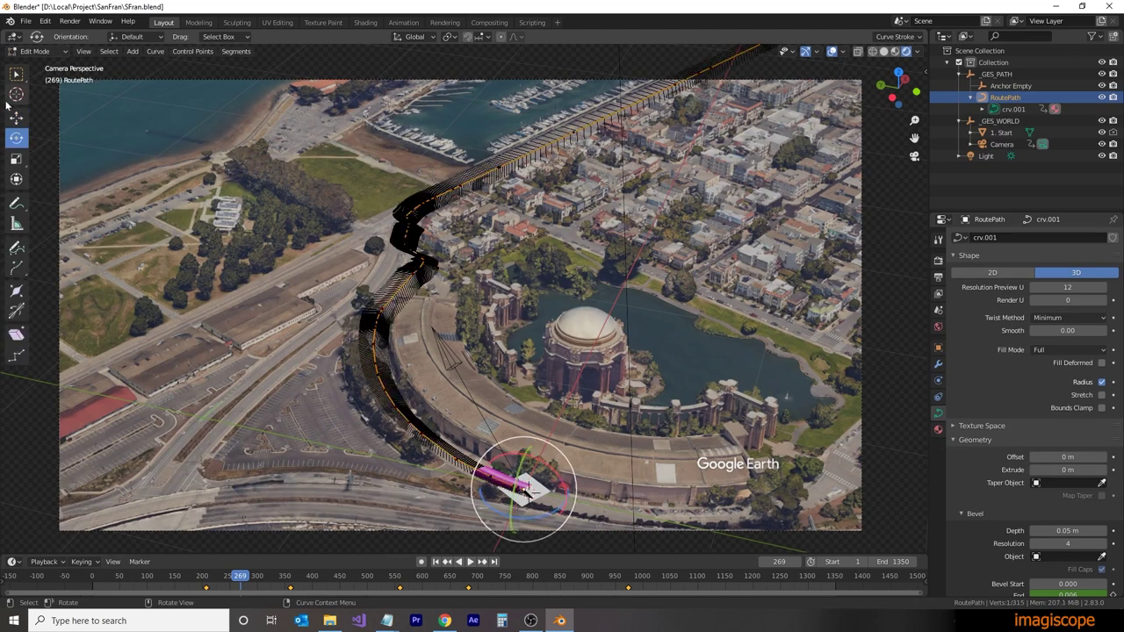
click(16, 117)
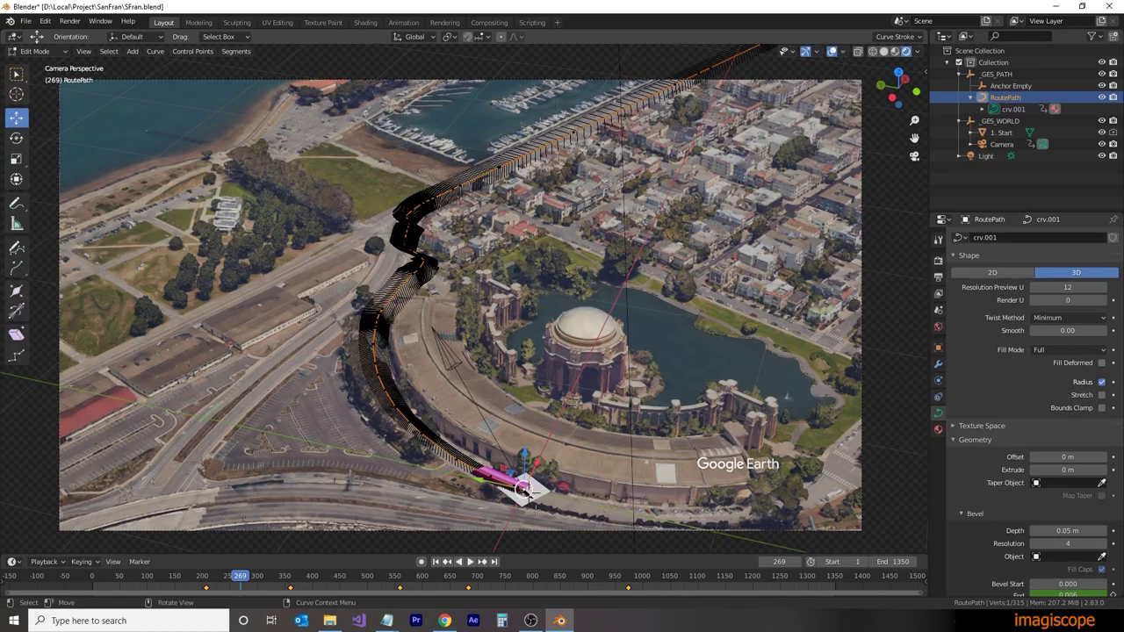
Try to move the starting control point of RoutePath slightly away from the tube opening, in line with the path.
key(KP_Decimal)
click(534, 323)
key(ctrl+z)
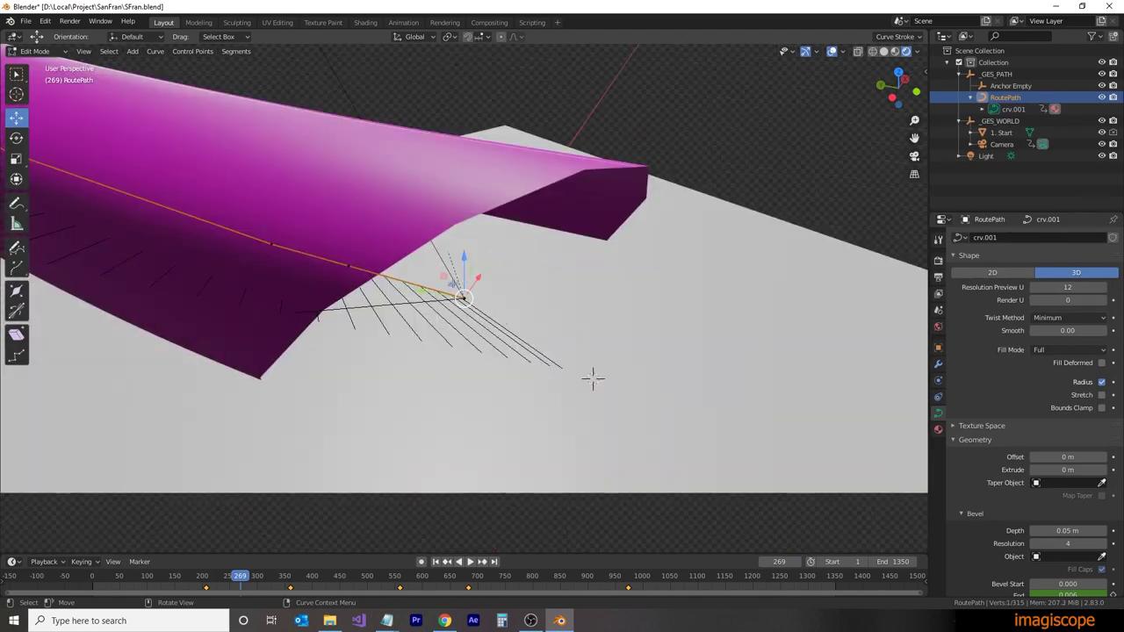
key(g)
key(Caps_Lock)
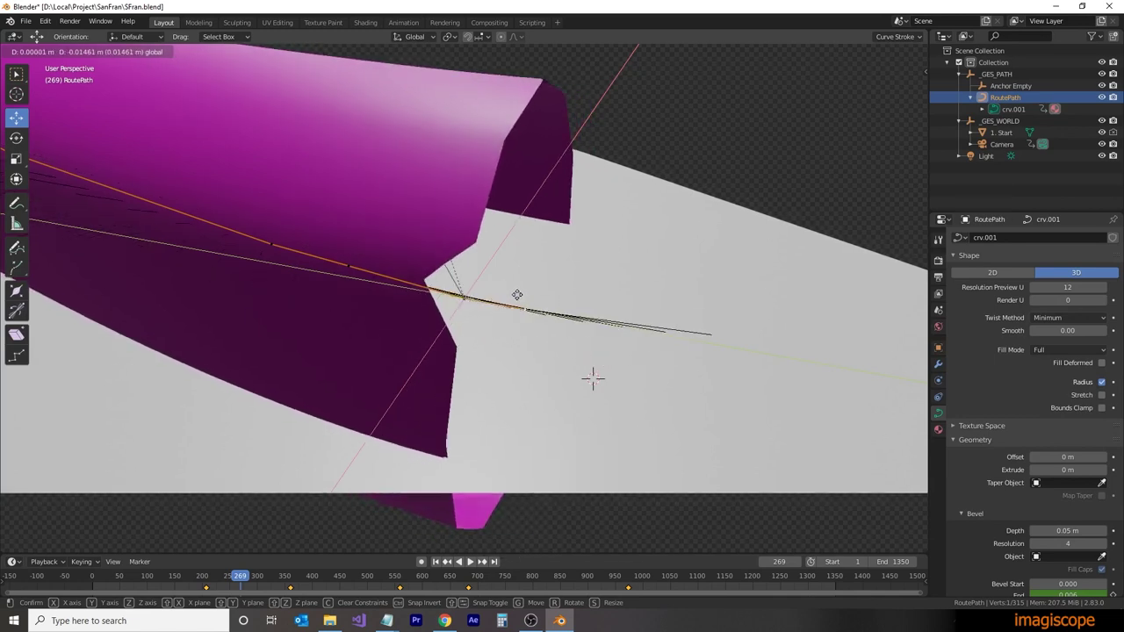
click(514, 297)
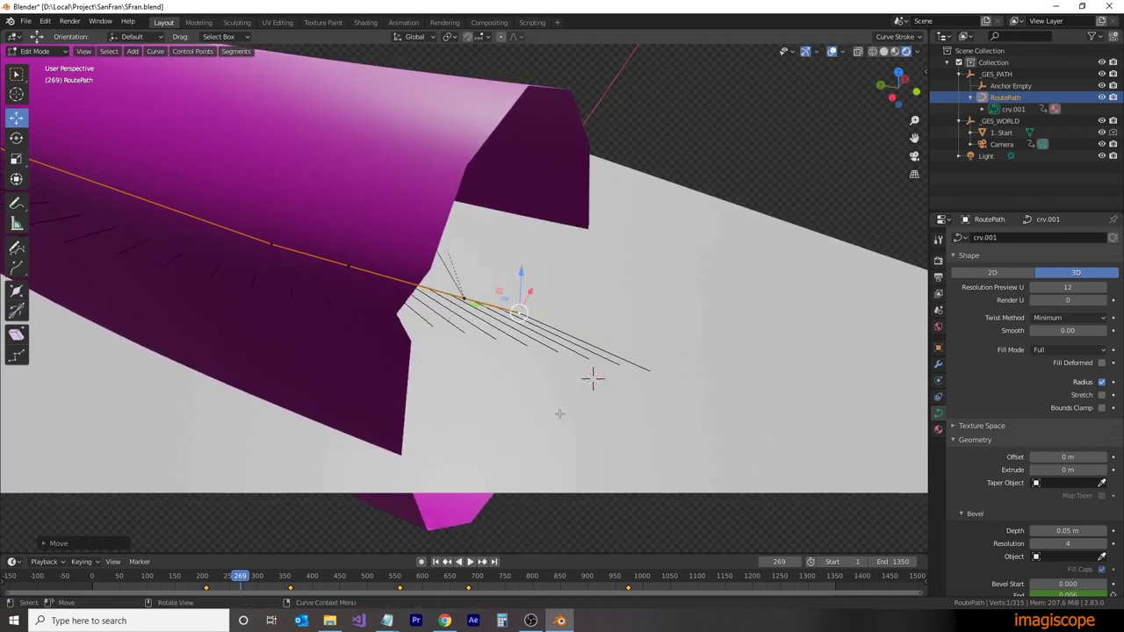
Delete RoutePath's starting control point, go to frame 291, and return to the camera view in Object Mode.
key(x)
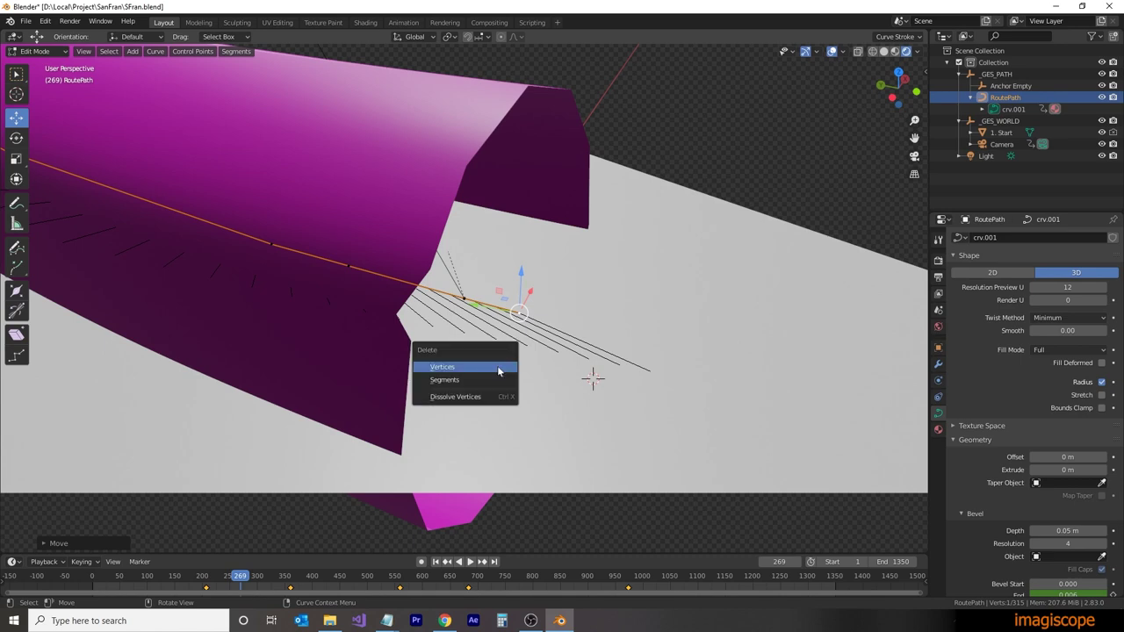
click(498, 372)
scroll(498, 372, down, 8)
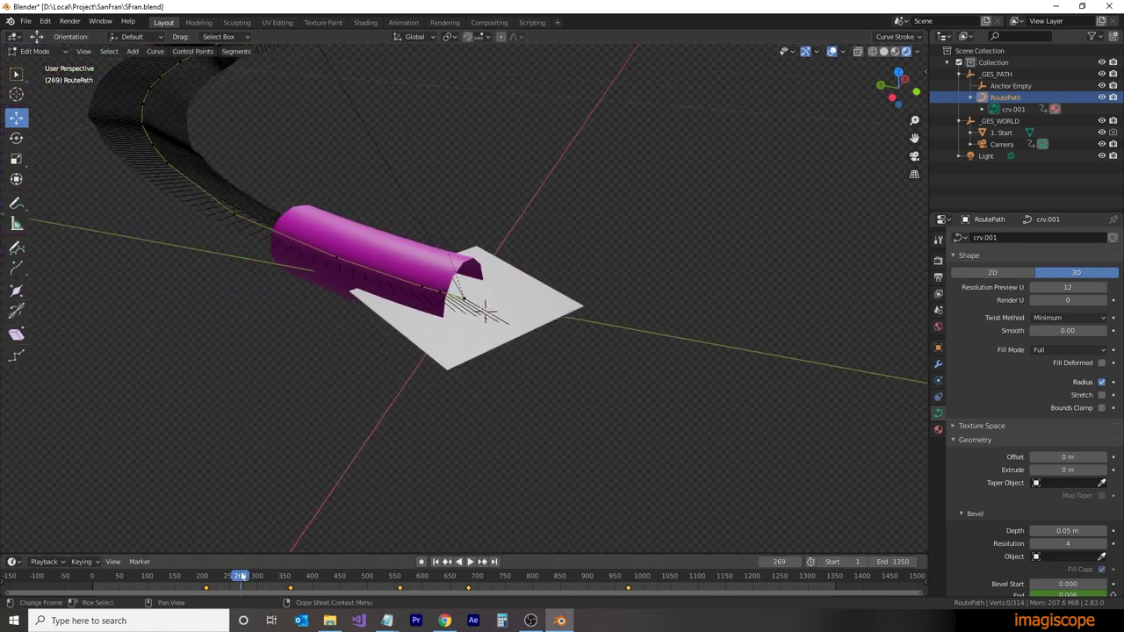
mouse_move(242, 576)
mouse_down()
mouse_move(301, 576)
mouse_move(252, 577)
mouse_up()
click(915, 156)
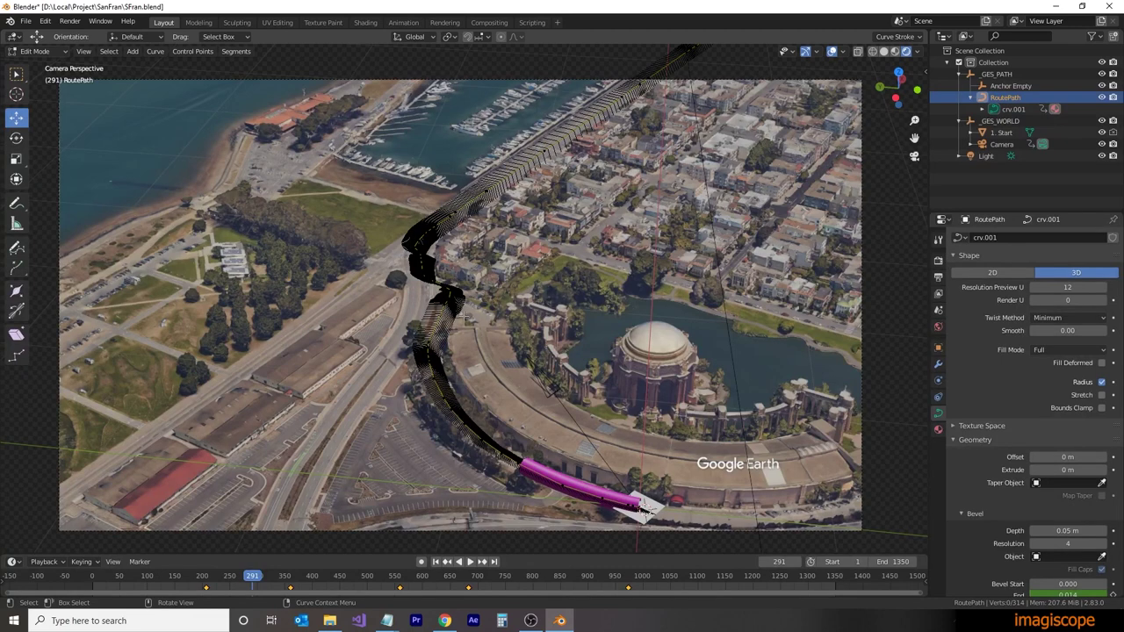
key(Tab)
Give RoutePath's material a green base color, Specular 0.883 and Roughness 0.250, and play the animation.
click(938, 429)
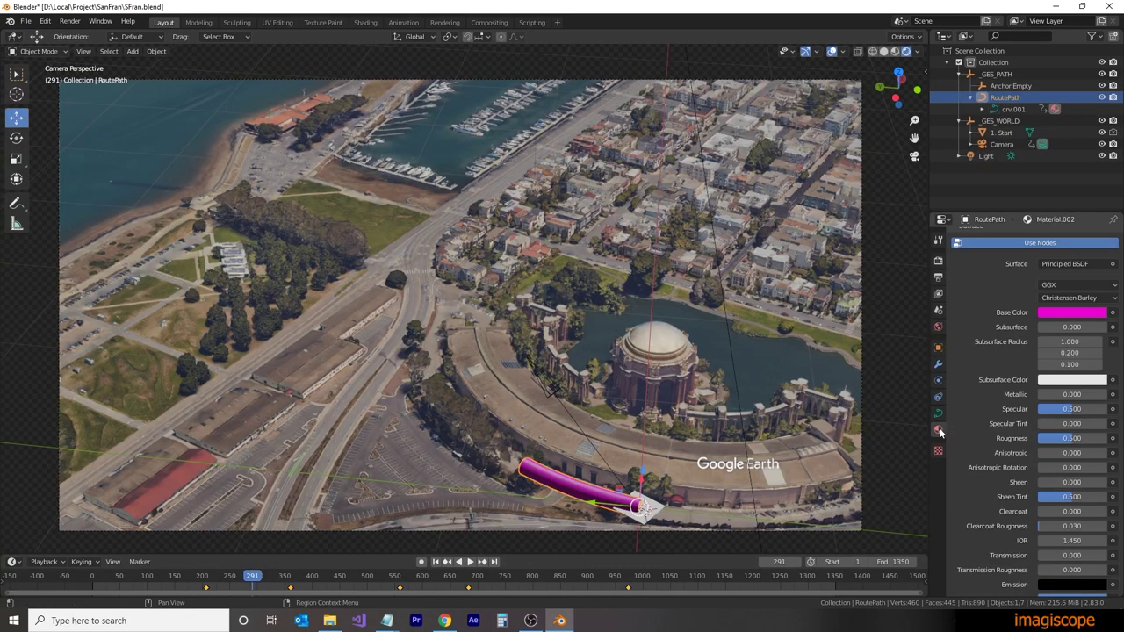
click(1087, 314)
click(1046, 190)
drag(1058, 408, 1062, 439)
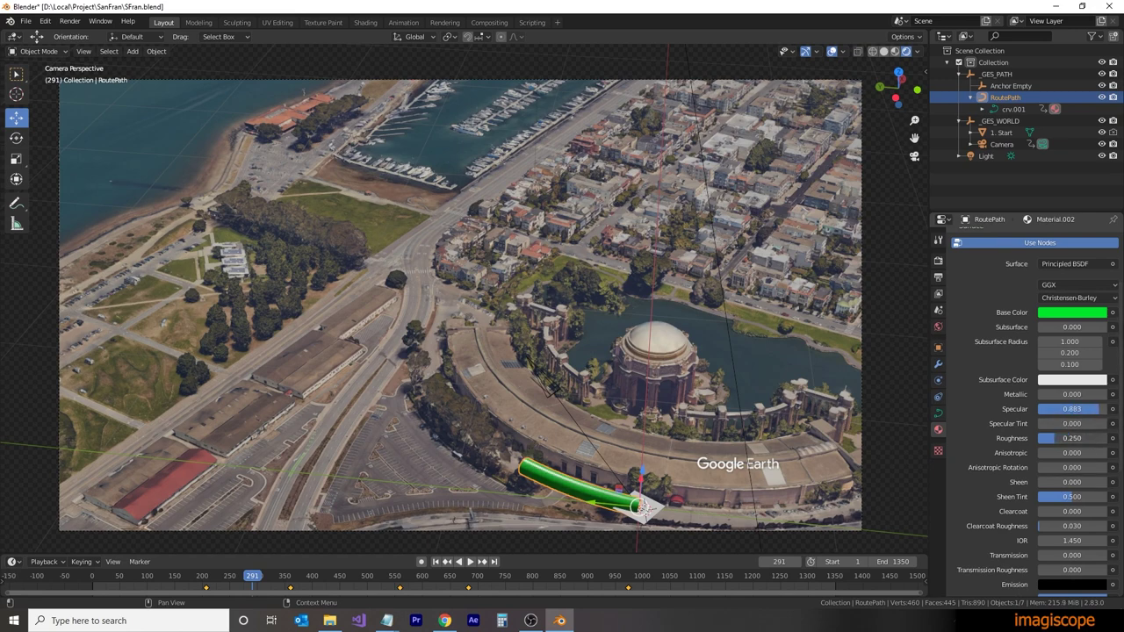
key(space)
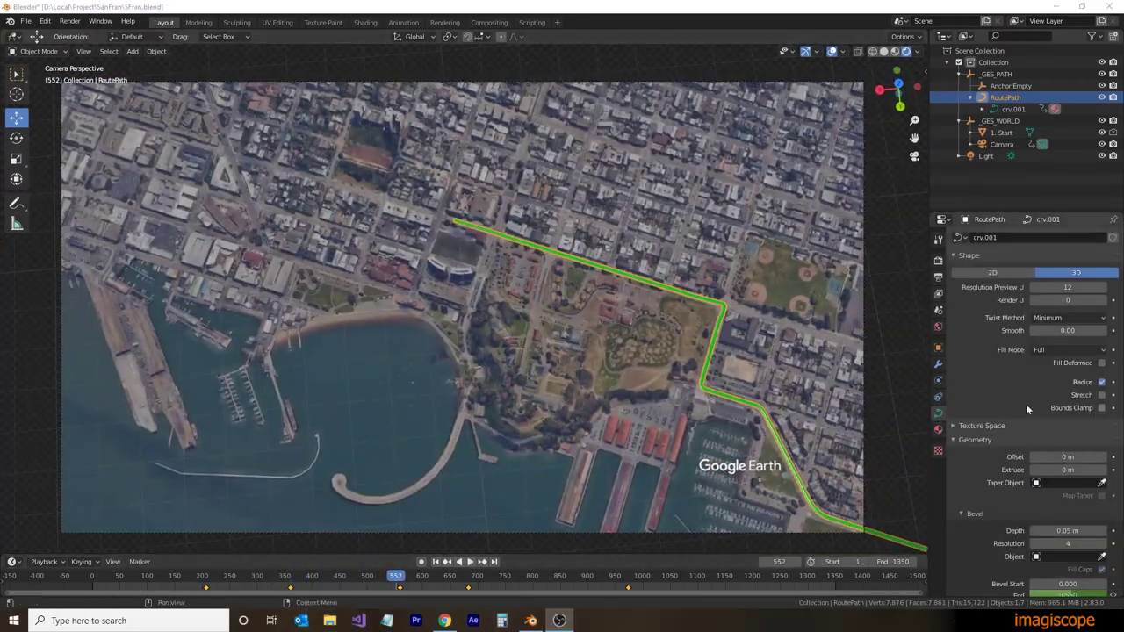
Set RoutePath's active spline to Order U 4 and Resolution U 12 to smooth its bends, and play the animation.
scroll(1051, 383, down, 2)
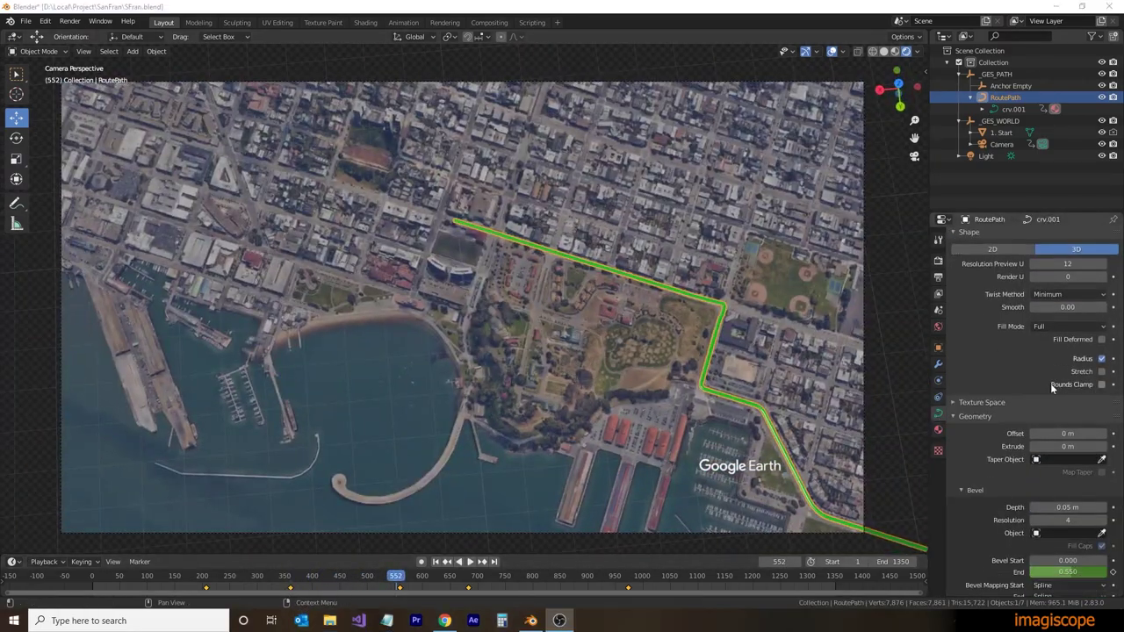
scroll(1052, 386, down, 4)
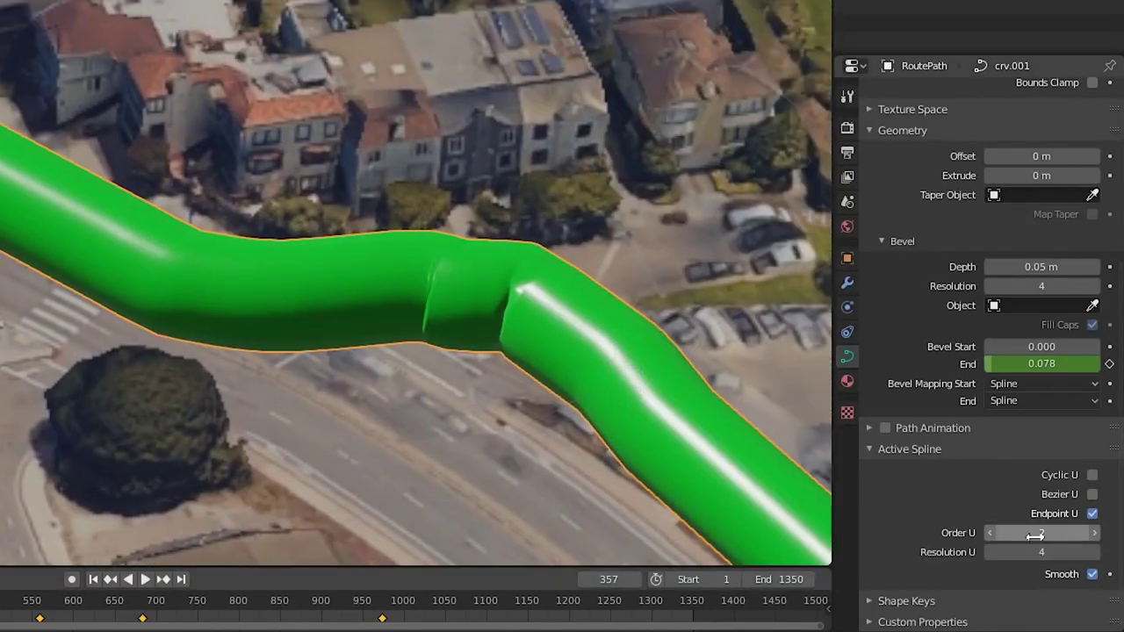
drag(1042, 533, 1081, 552)
click(1042, 552)
text(12)
key(Return)
click(1094, 575)
click(1093, 575)
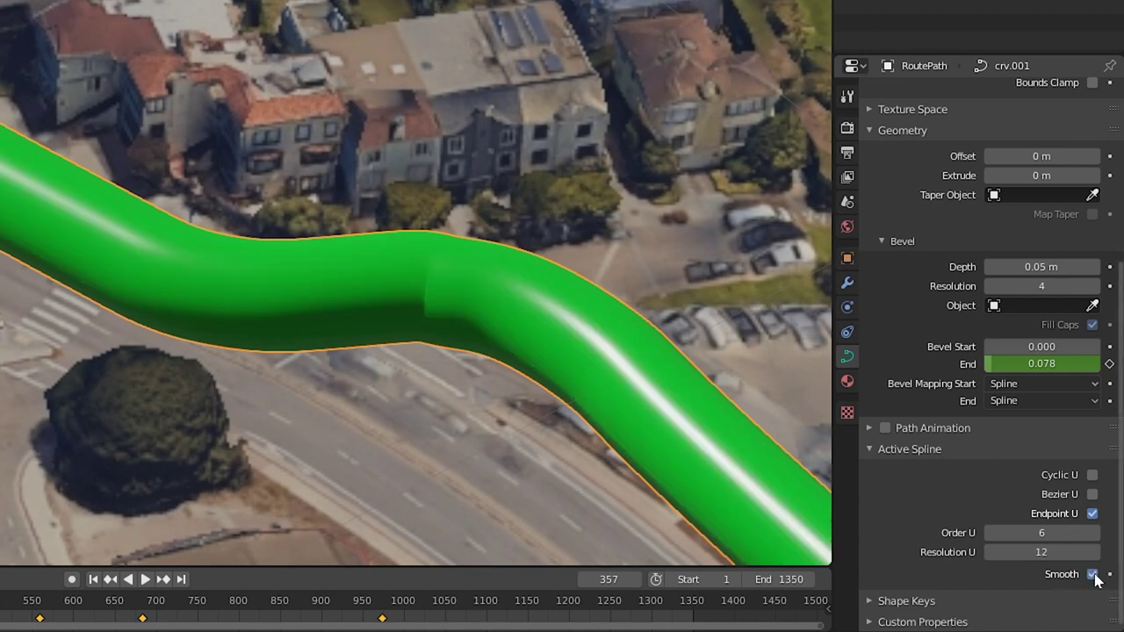
click(1092, 495)
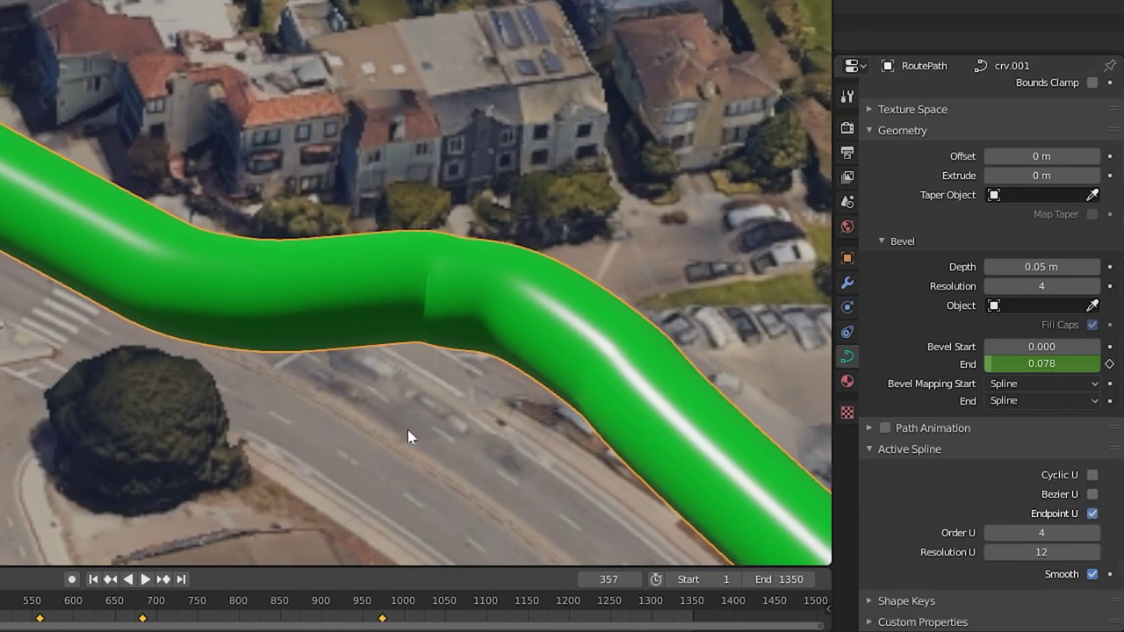
key(space)
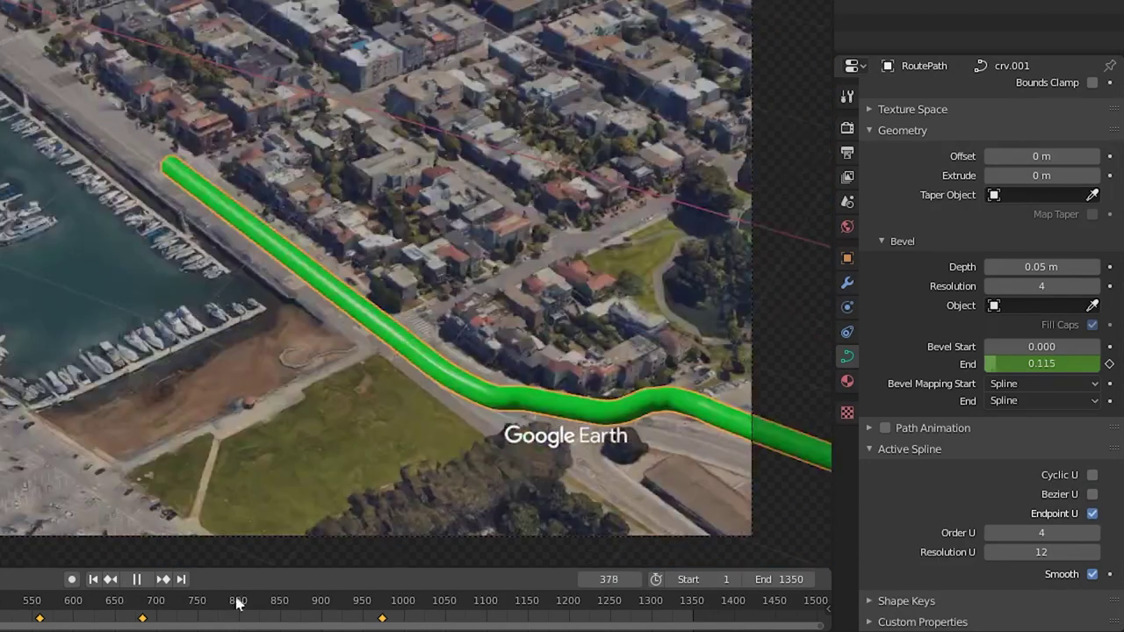
Render frame 1325 as a still image in the Rendering workspace to check the composite.
click(648, 602)
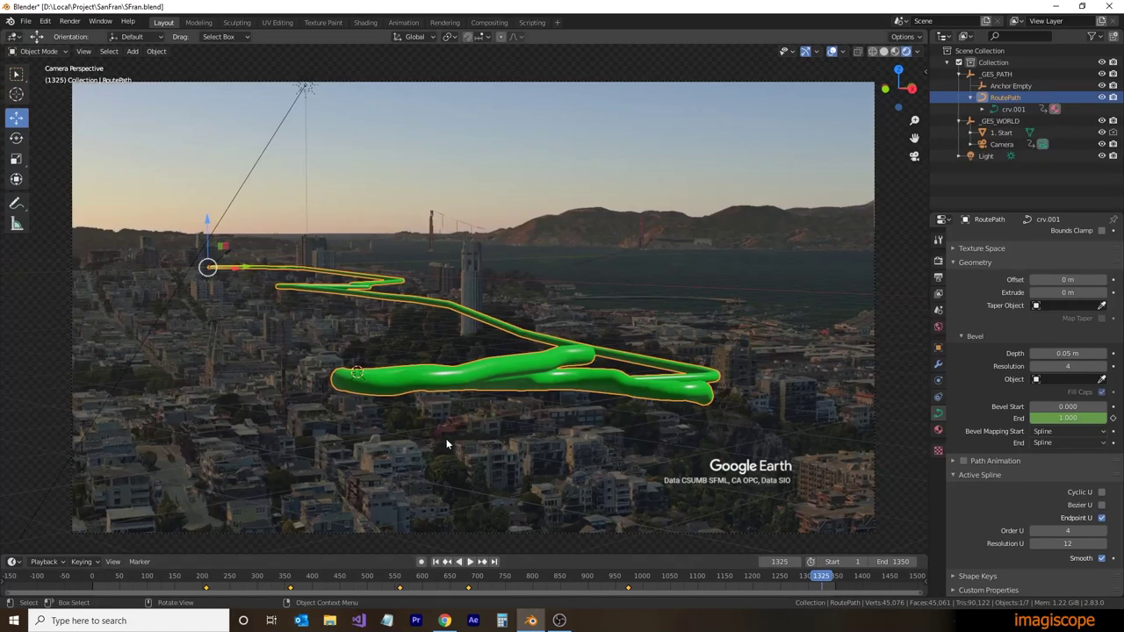
click(444, 22)
key(F12)
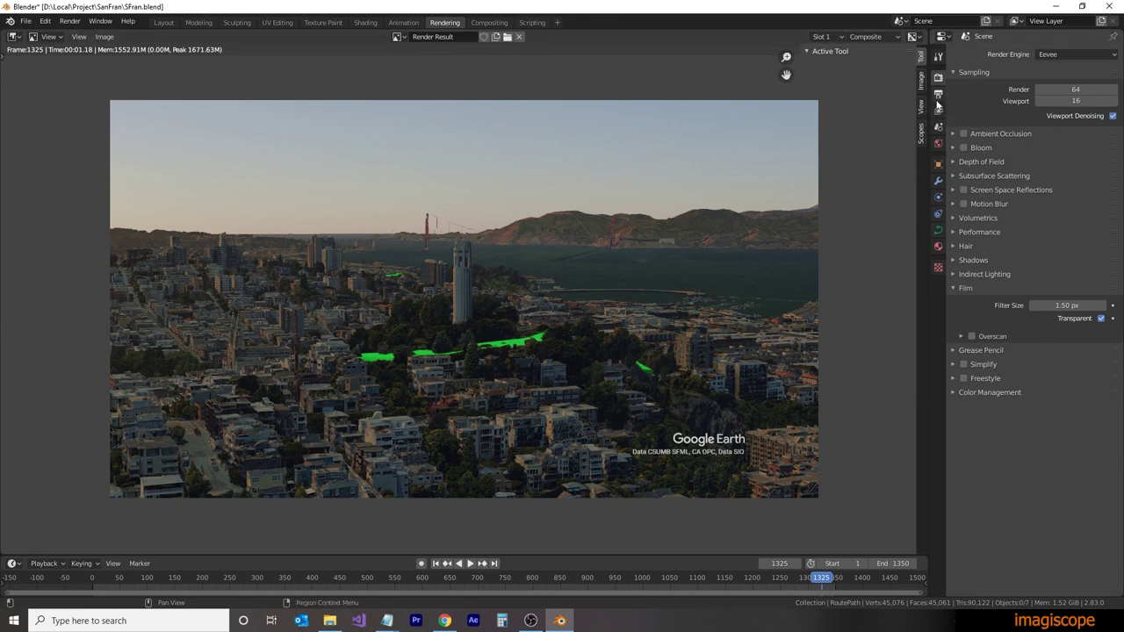
Set the scene's output frame rate to 30 fps and its file format to FFmpeg video.
click(939, 96)
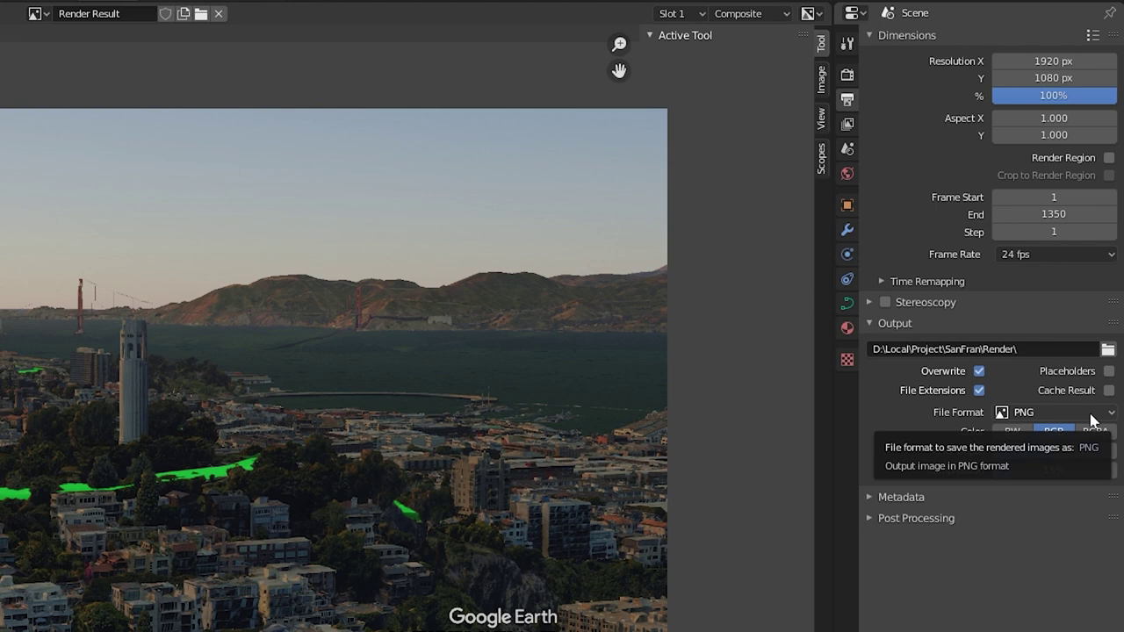
click(1054, 253)
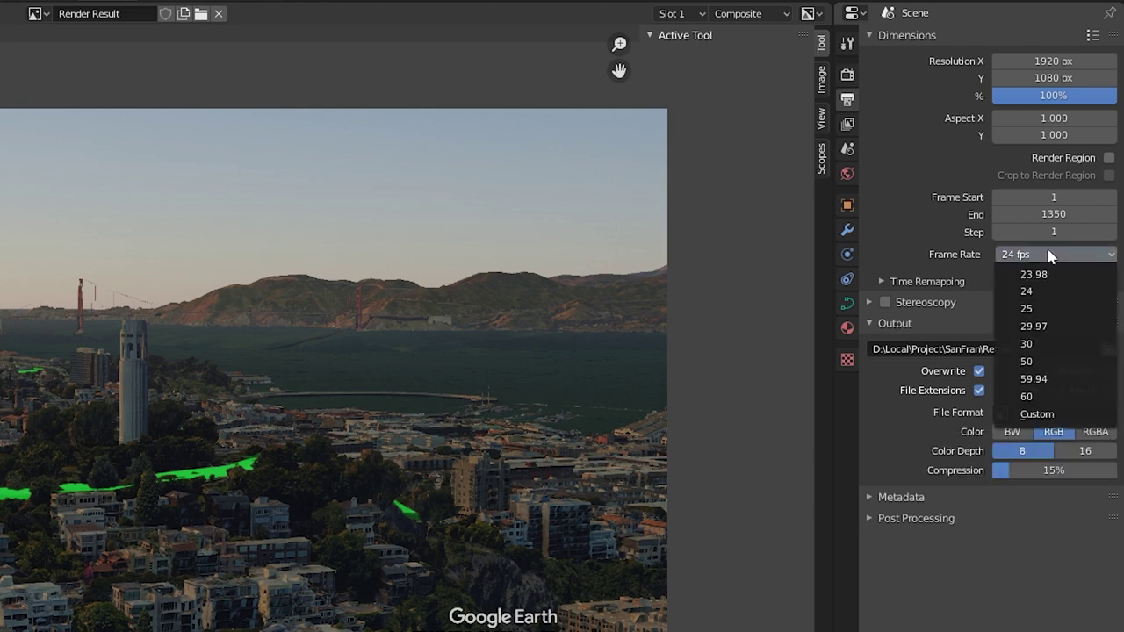
click(1052, 343)
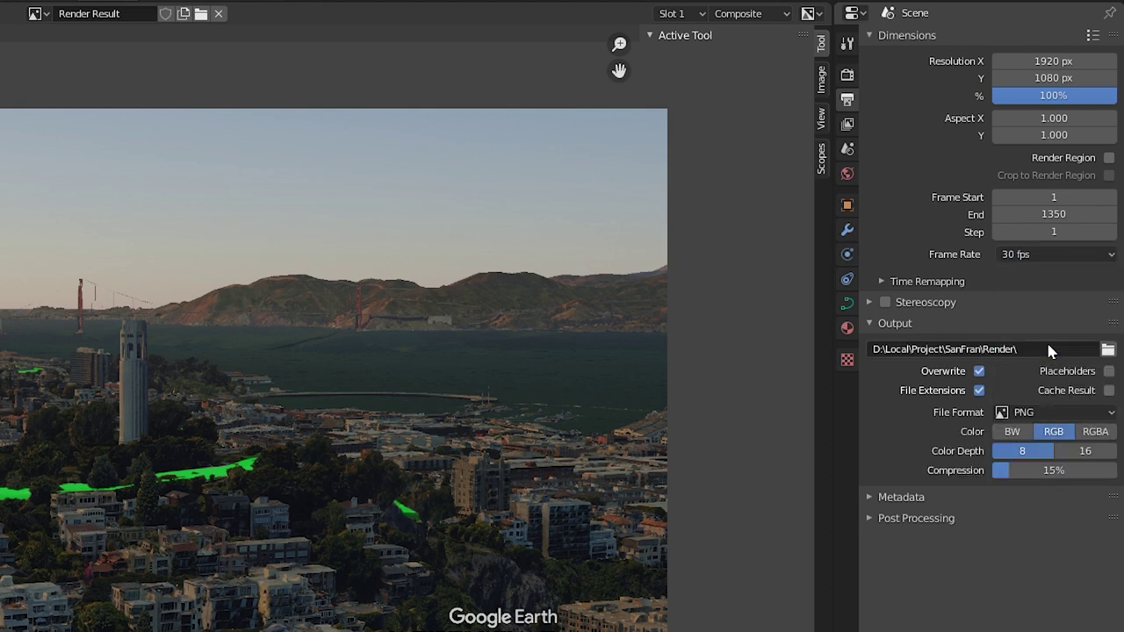
click(1056, 416)
click(1056, 517)
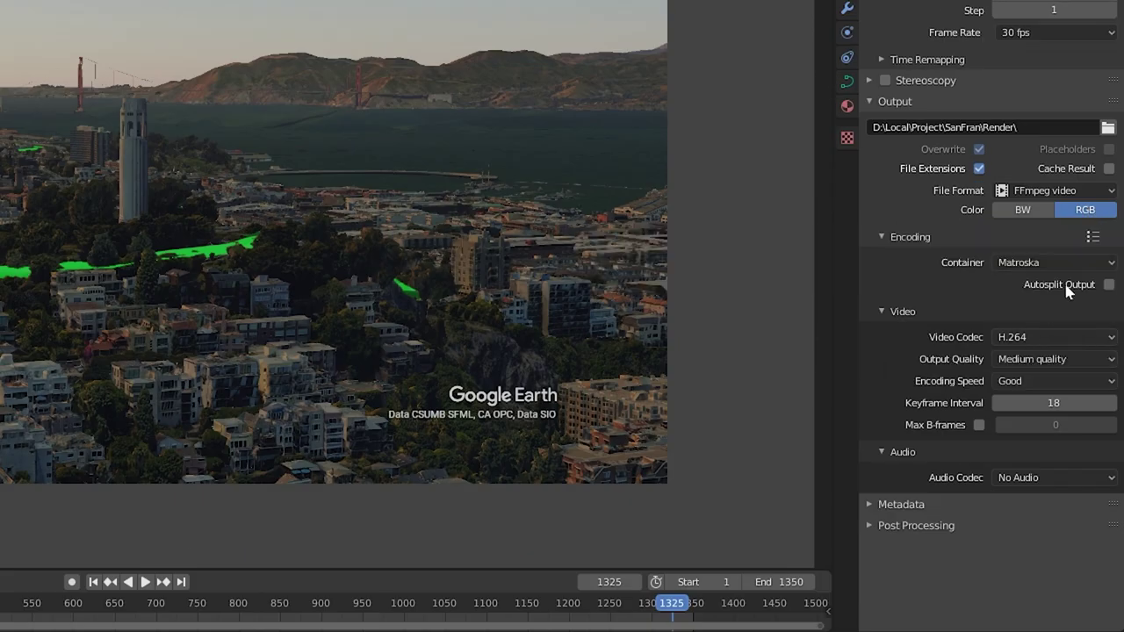
Set the video encoding to an MPEG-4 container with the H.264 video codec.
click(1052, 265)
click(1046, 319)
click(1068, 339)
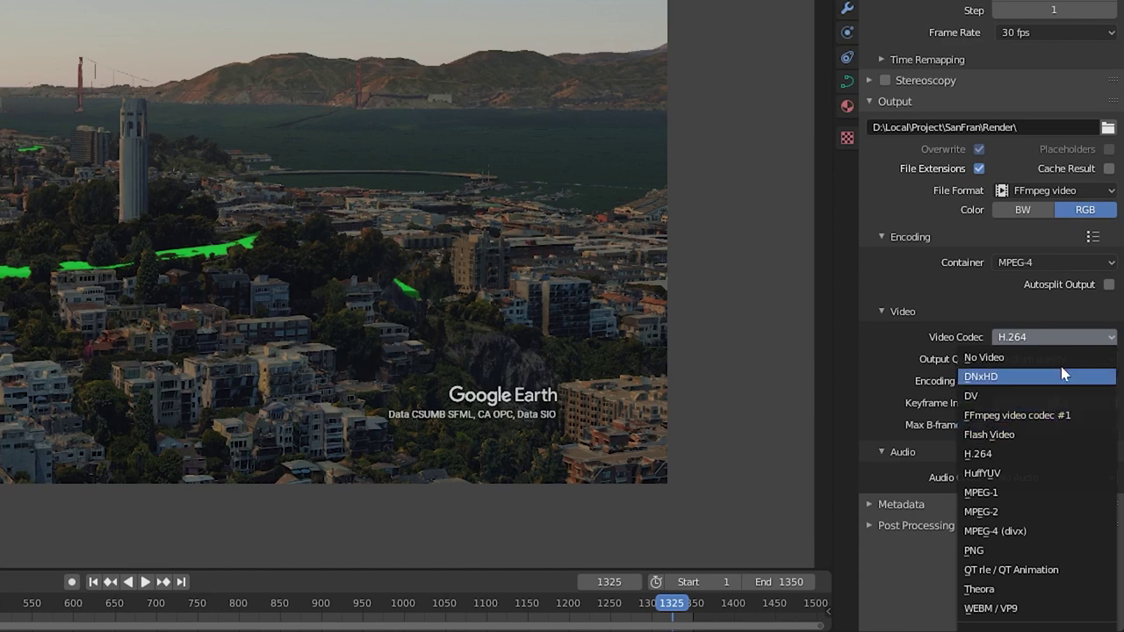
click(1055, 340)
click(1056, 339)
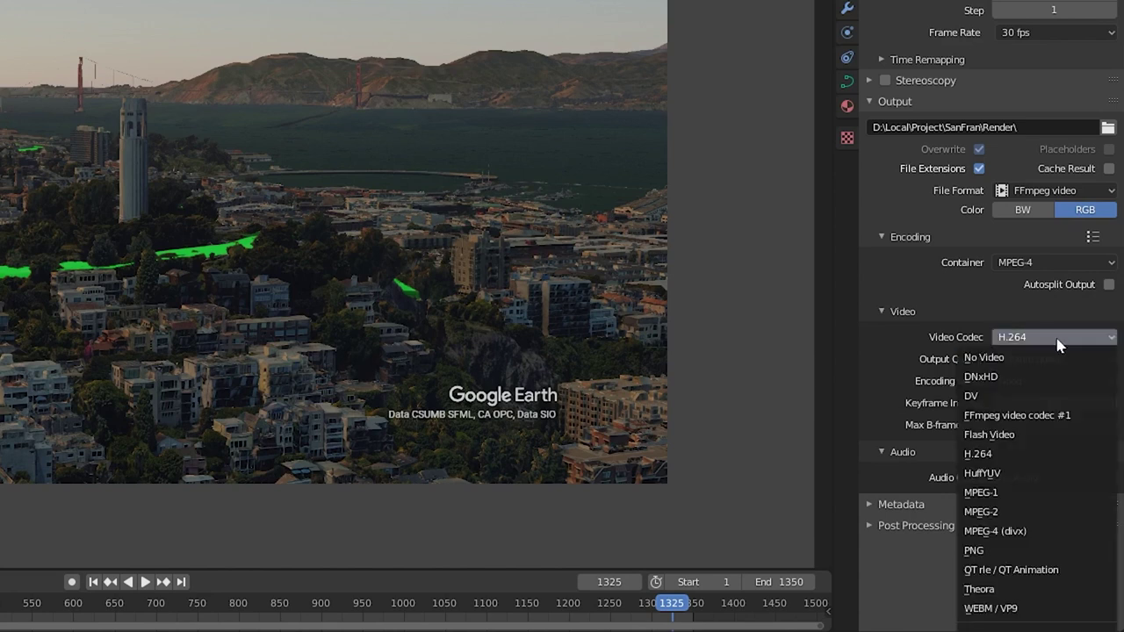
click(1011, 459)
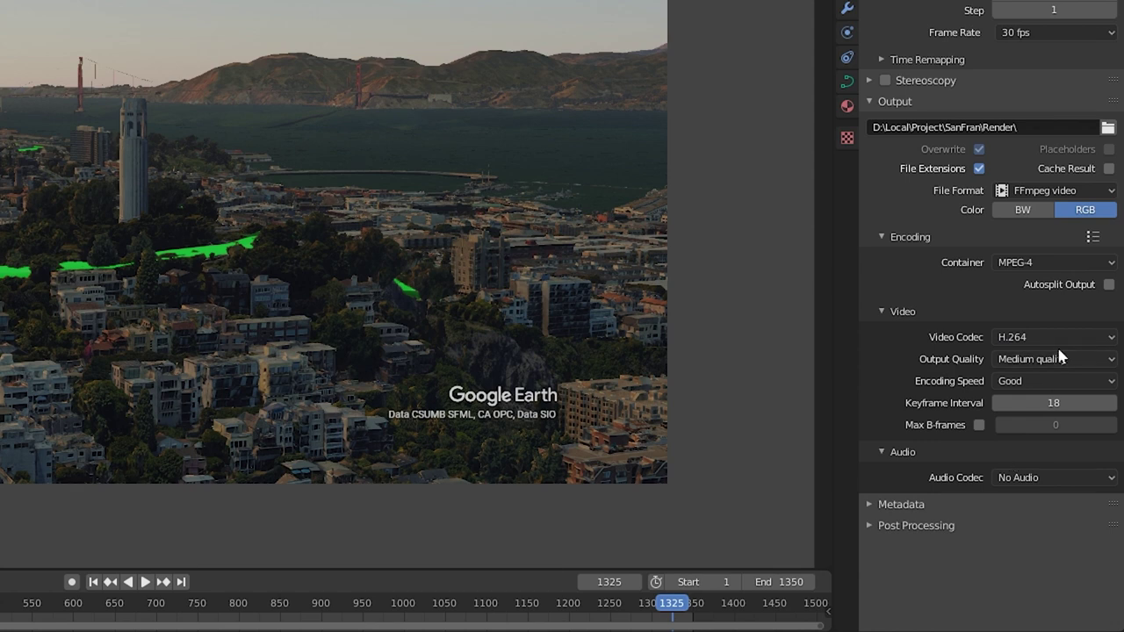
Set the video output quality to High quality and start rendering the full animation.
click(1063, 359)
click(1045, 439)
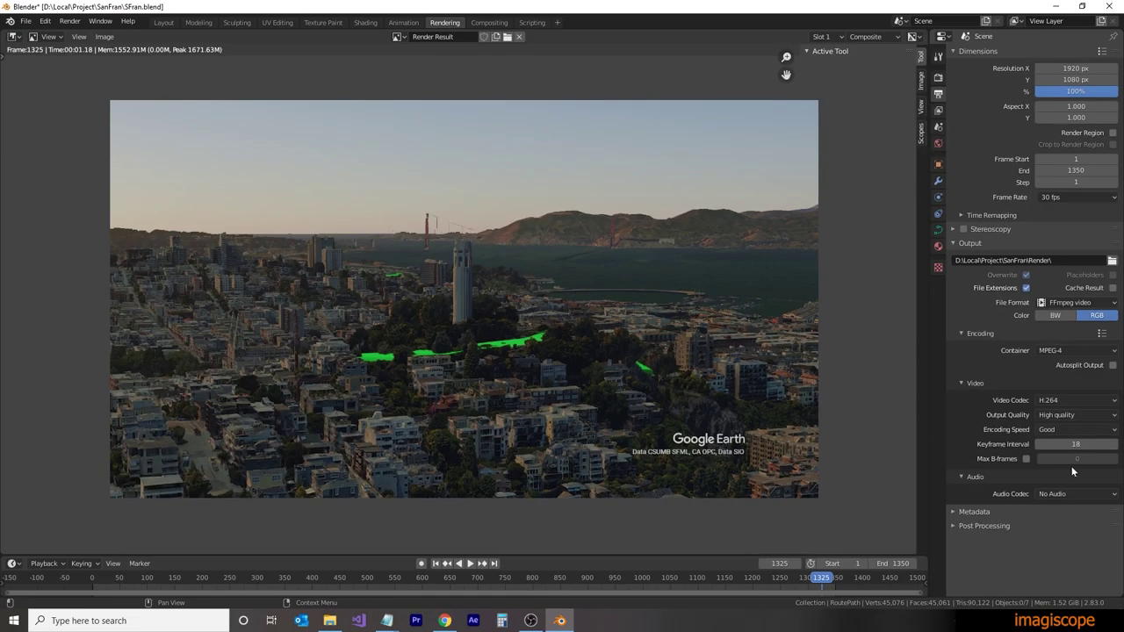
click(70, 21)
click(96, 50)
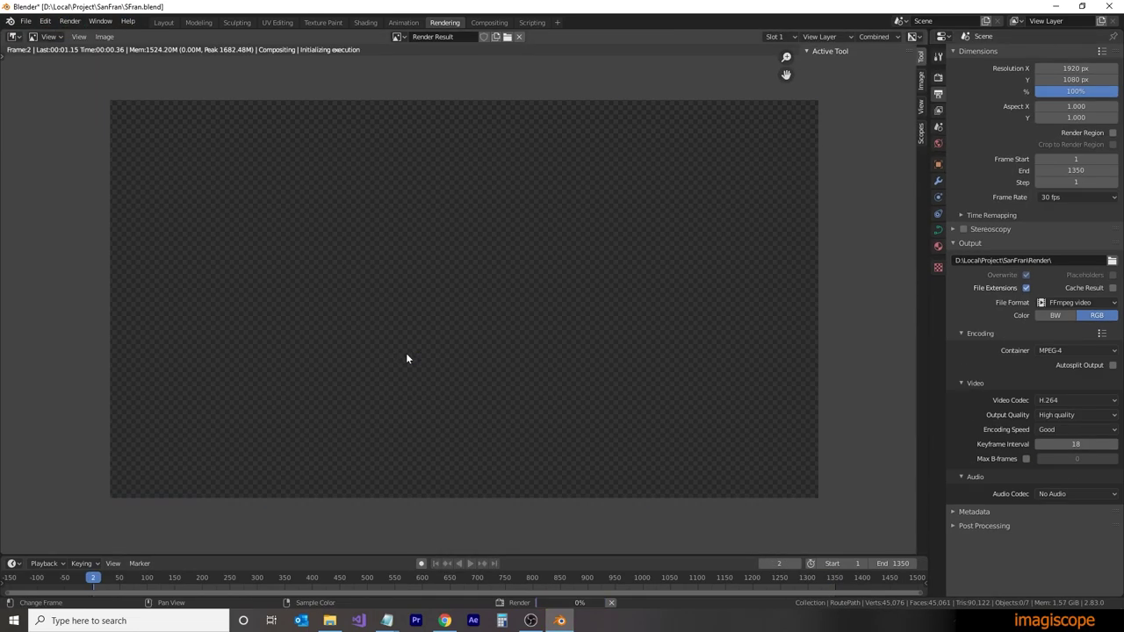